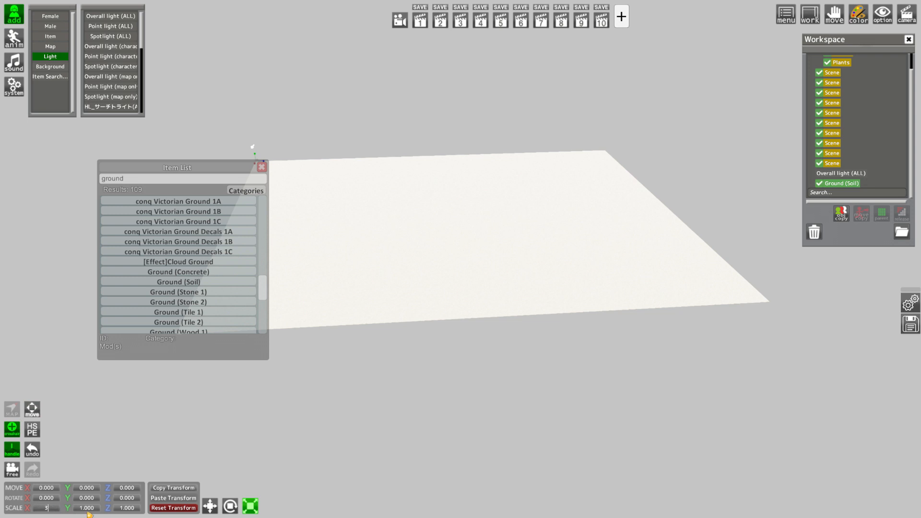
Scale the Ground (Soil) plane uniformly to 2 on the X, Y and Z axes
key(Return)
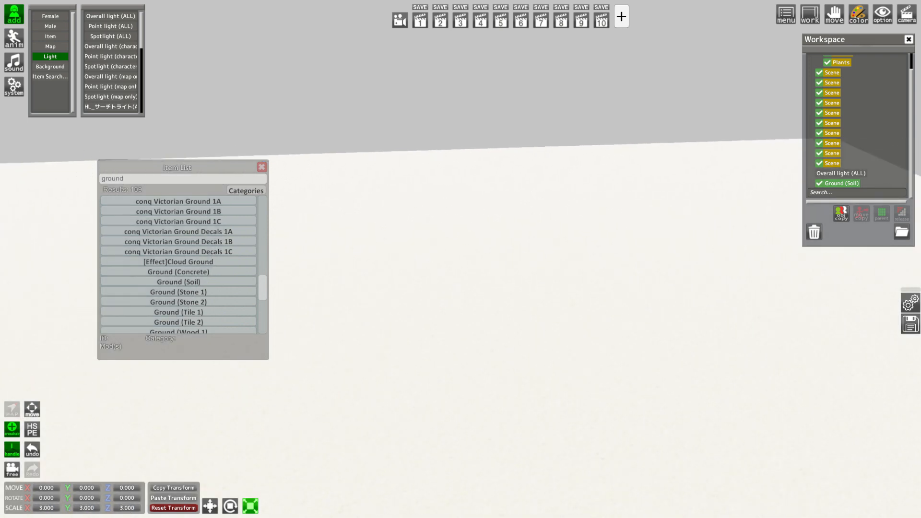
drag(364, 417, 325, 418)
drag(69, 517, 71, 512)
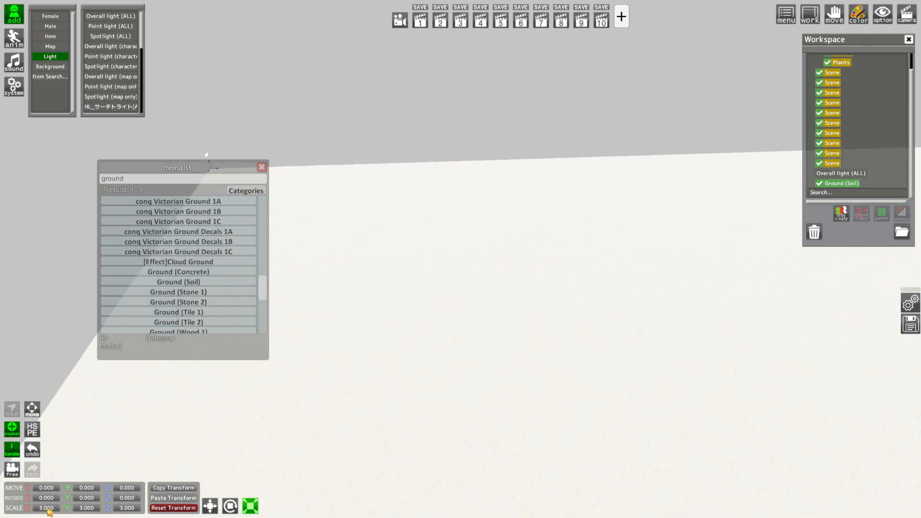
key(Return)
drag(484, 355, 516, 358)
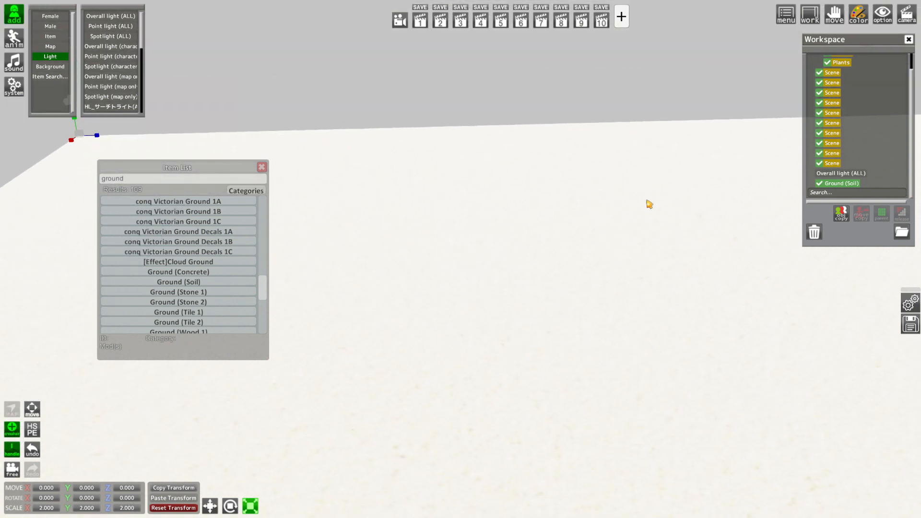
Open the soil ground's material in the Renderer Editor and tint its base colour a dark muted red
key(Tab)
click(528, 190)
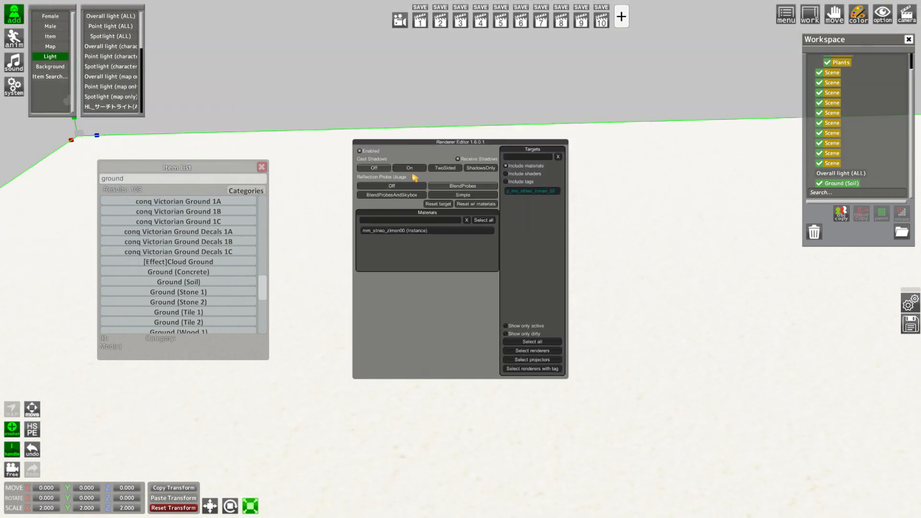
click(405, 230)
click(420, 324)
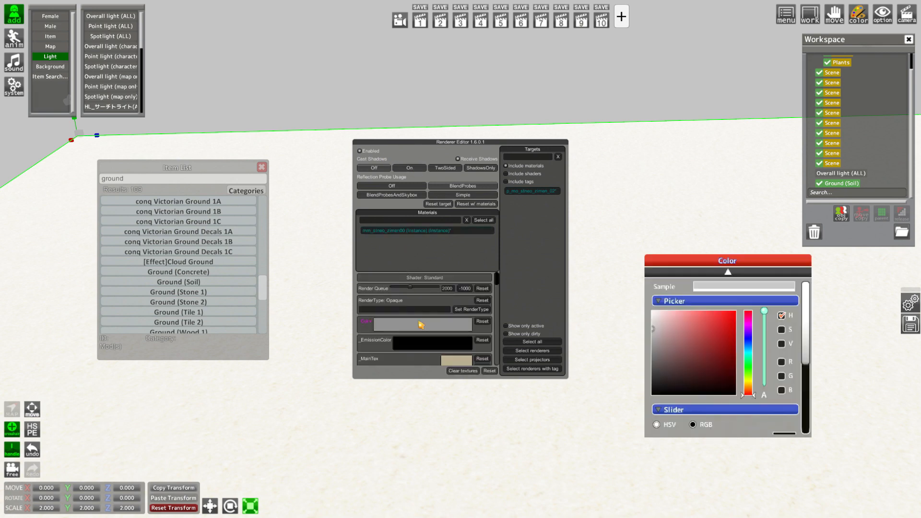
drag(653, 352, 680, 358)
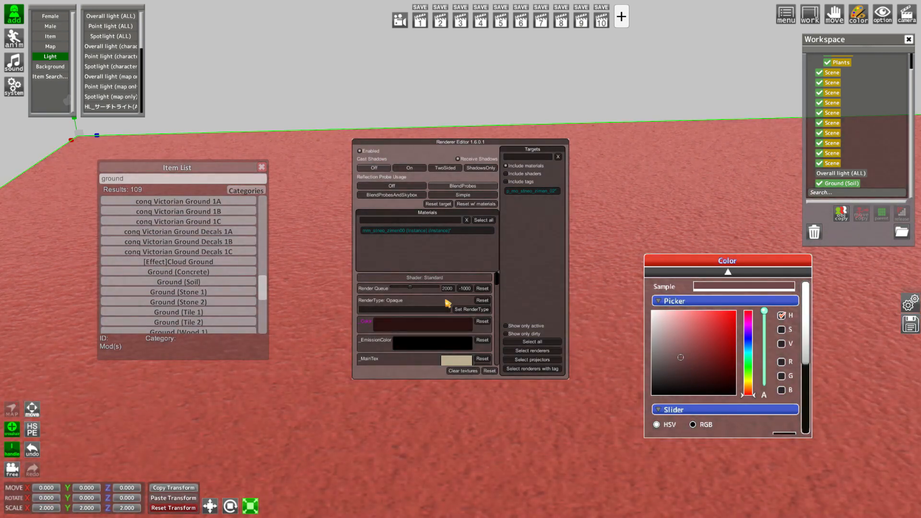
Set the ground's main texture scale to 2 on X and Y and change its base colour to a dark greyish brown
scroll(404, 301, down, 5)
scroll(417, 312, down, 3)
click(465, 318)
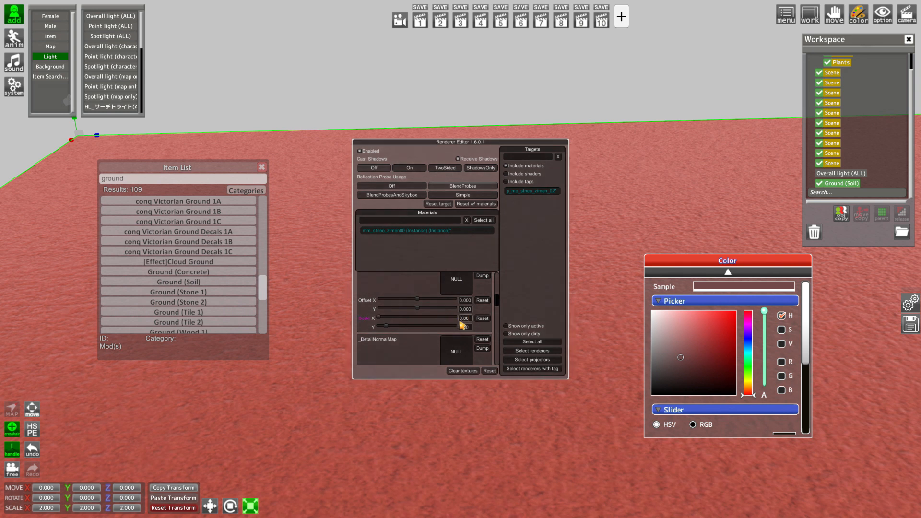
scroll(467, 319, down, 1)
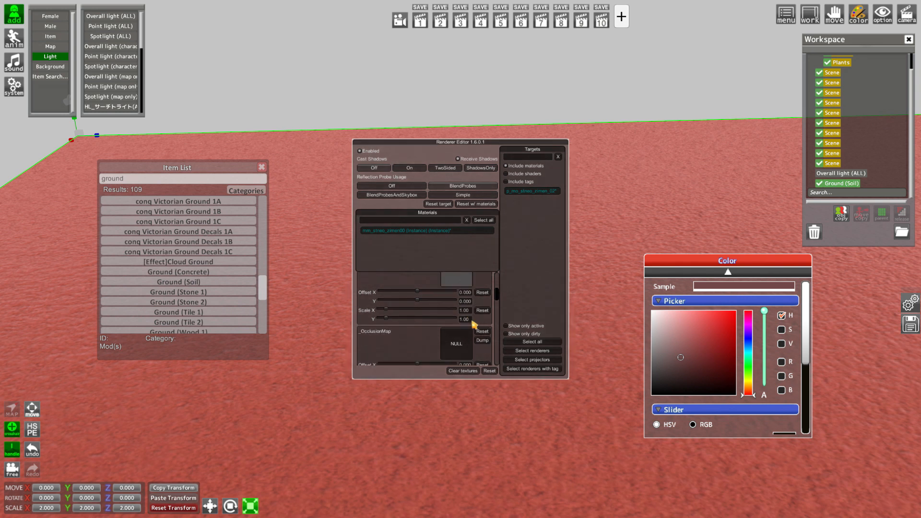
scroll(474, 325, up, 5)
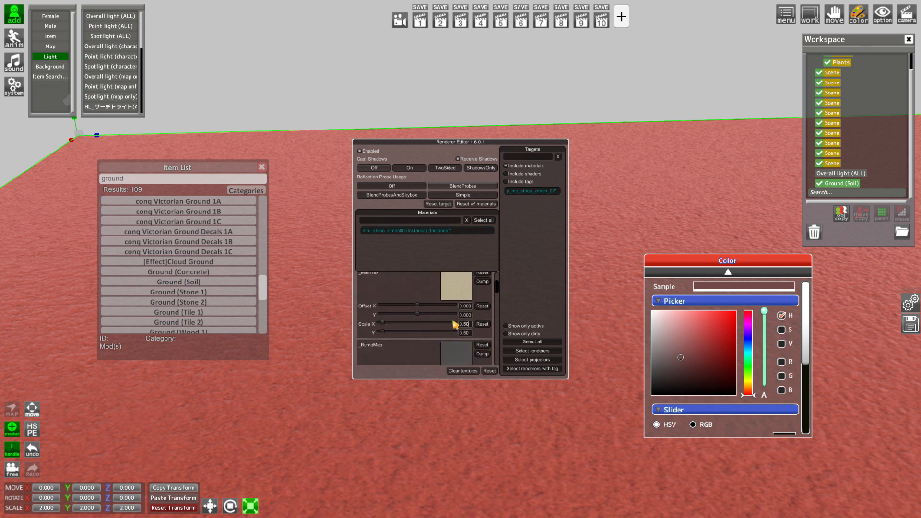
text(2)
click(464, 333)
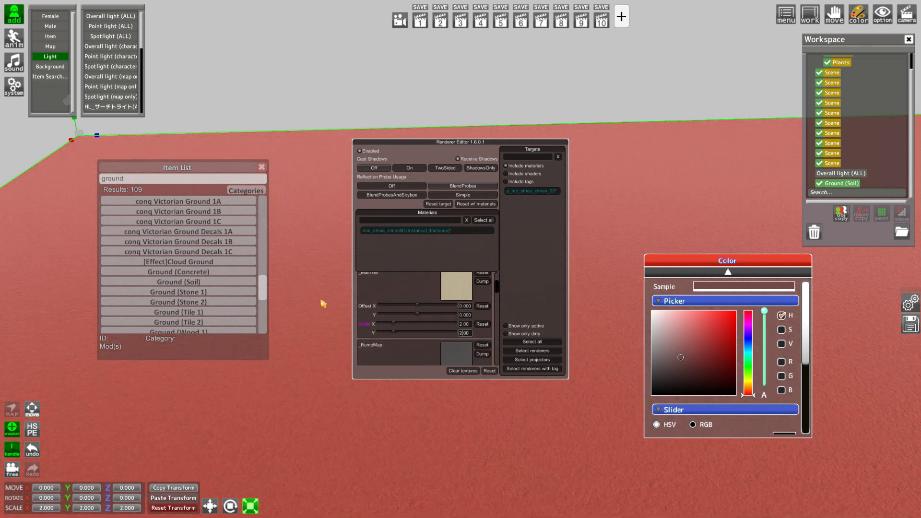
mouse_move(661, 351)
mouse_down()
mouse_move(661, 374)
mouse_move(635, 367)
mouse_up()
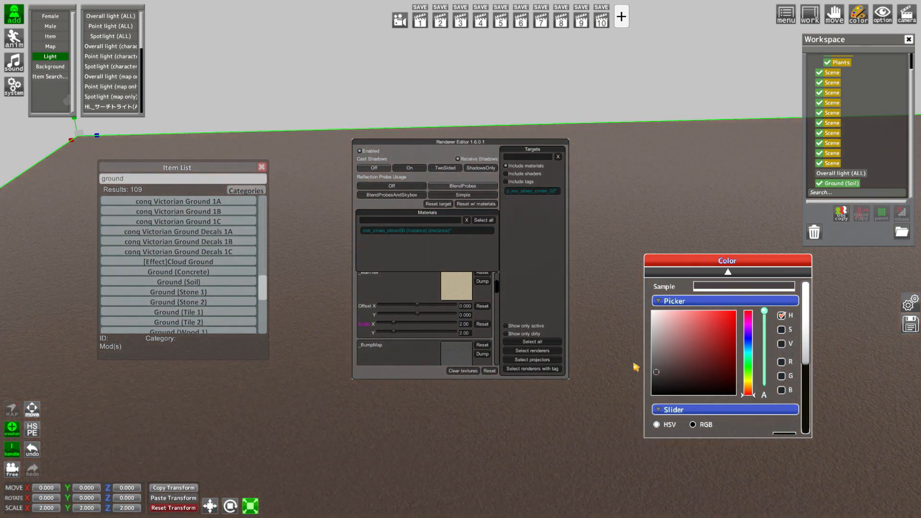
Adjust the ground material's smoothness and metallic values, resetting metallic to 0, and close the Renderer Editor
drag(489, 286, 495, 344)
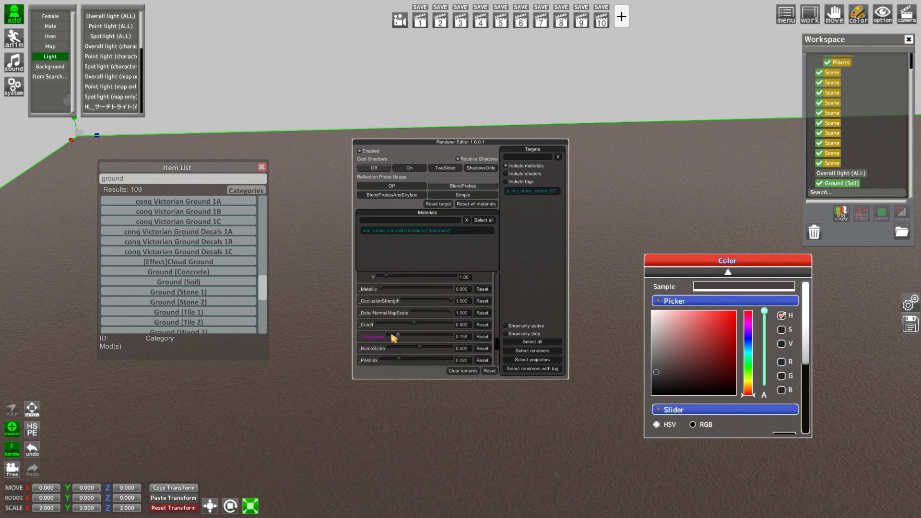
drag(421, 294, 439, 293)
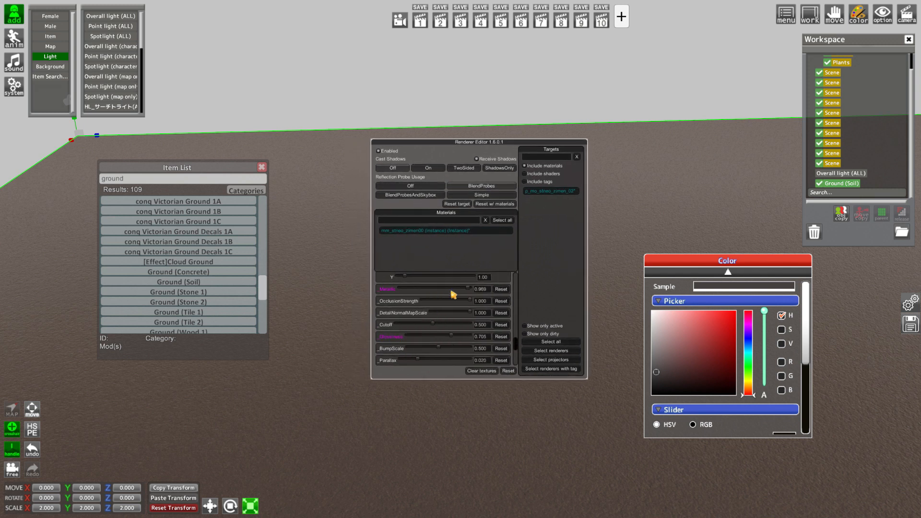
scroll(448, 329, down, 3)
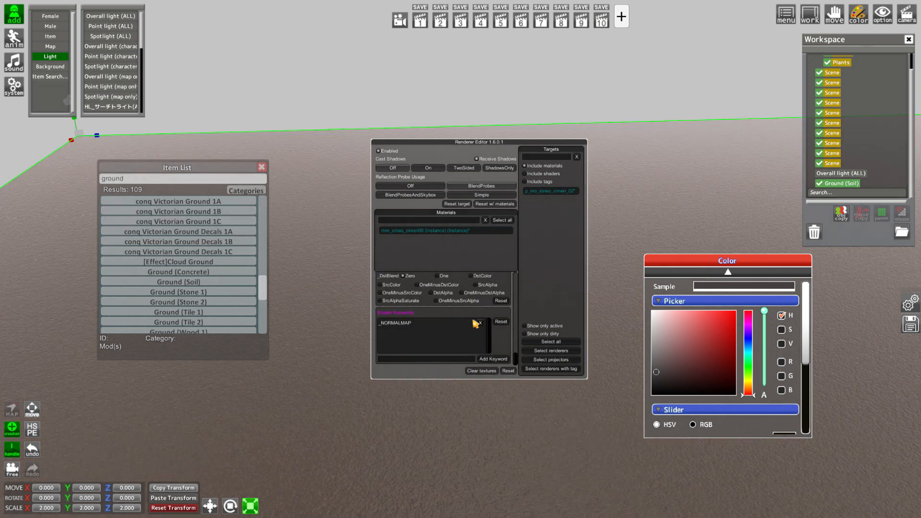
scroll(465, 320, up, 4)
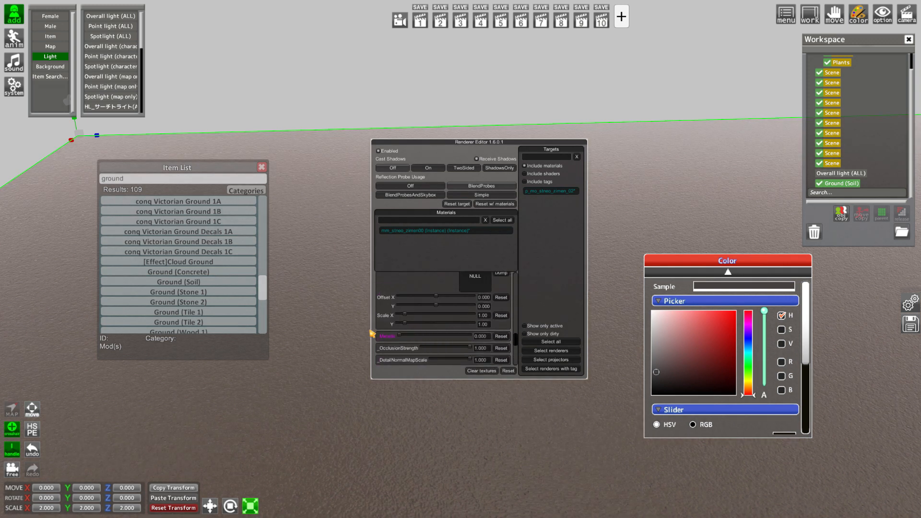
scroll(436, 339, down, 3)
drag(437, 298, 297, 302)
key(ctrl+r)
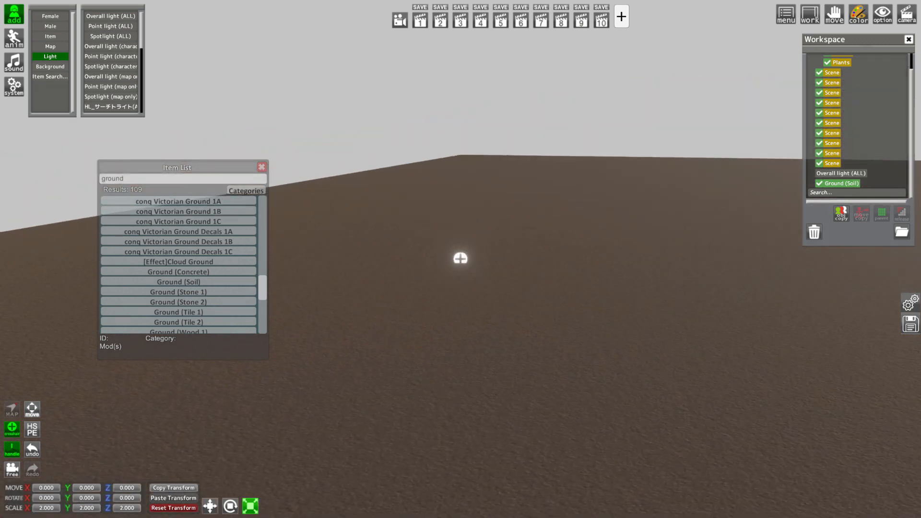
Parent the Ground (Soil) item to the Ground folder in the workspace
drag(383, 331, 403, 335)
right_drag(403, 335, 391, 305)
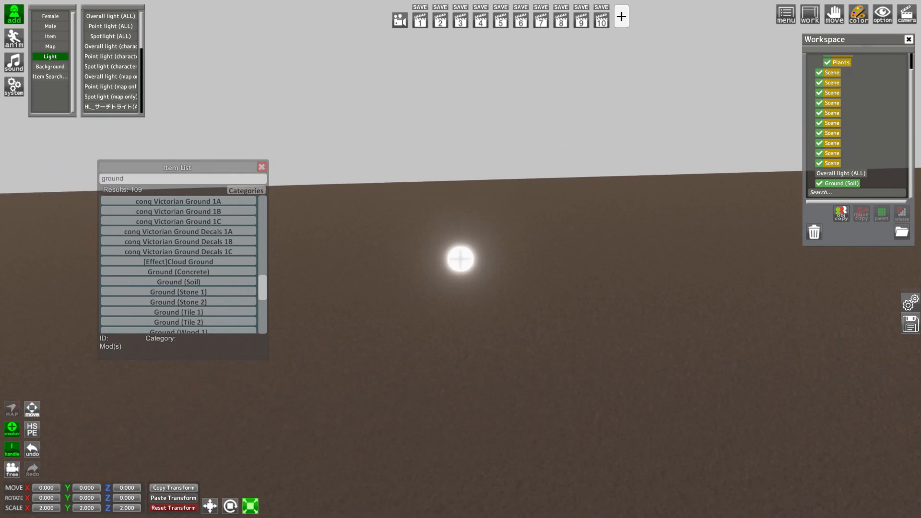
mouse_move(391, 304)
mouse_down()
mouse_move(379, 283)
mouse_move(383, 305)
mouse_move(383, 290)
mouse_up()
scroll(865, 92, up, 1)
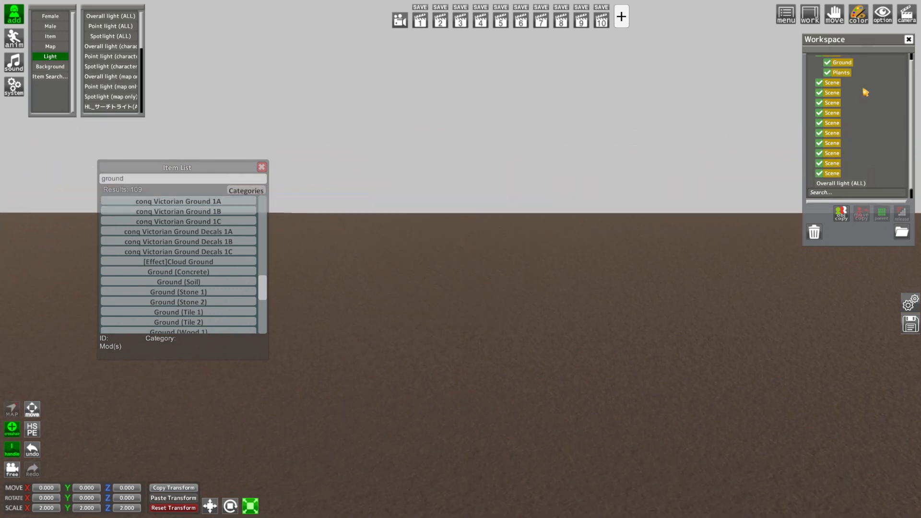
click(848, 65)
scroll(850, 132, down, 1)
ctrl+click(844, 184)
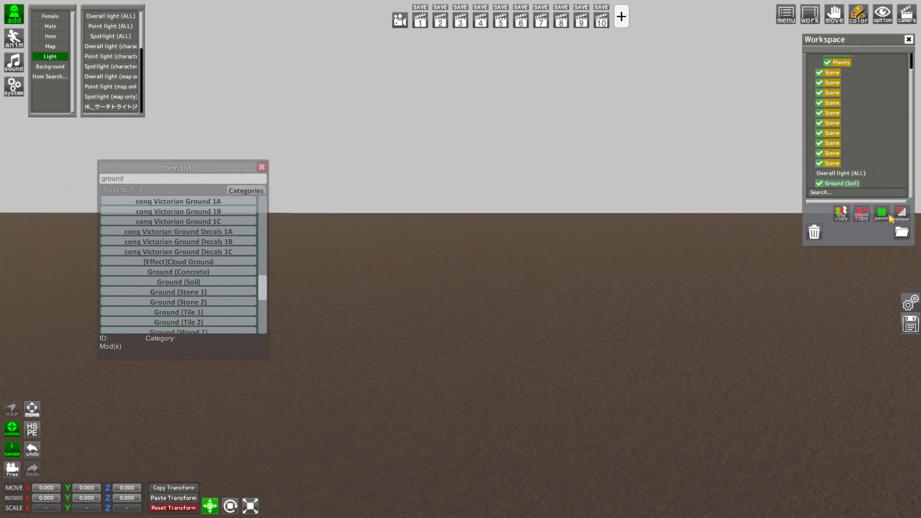
click(882, 214)
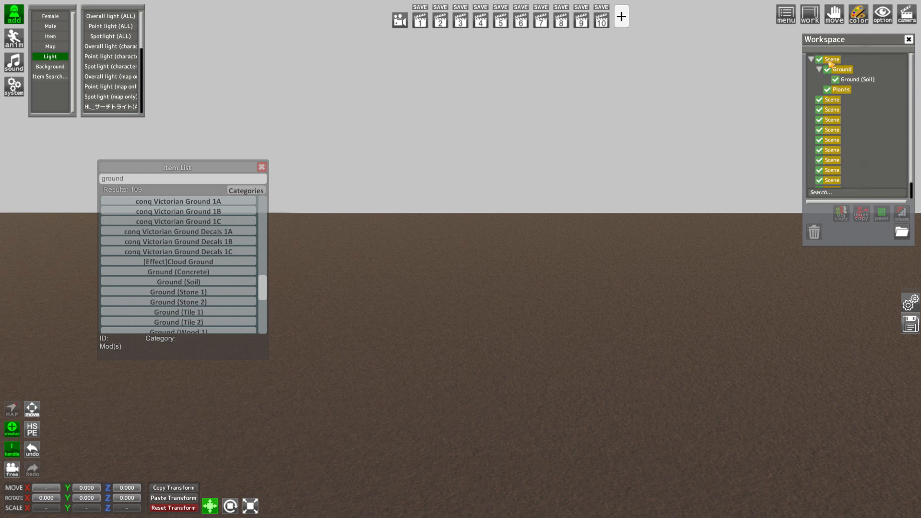
Nest a spare Scene folder under the main Scene folder and rename it Light
click(831, 60)
click(881, 214)
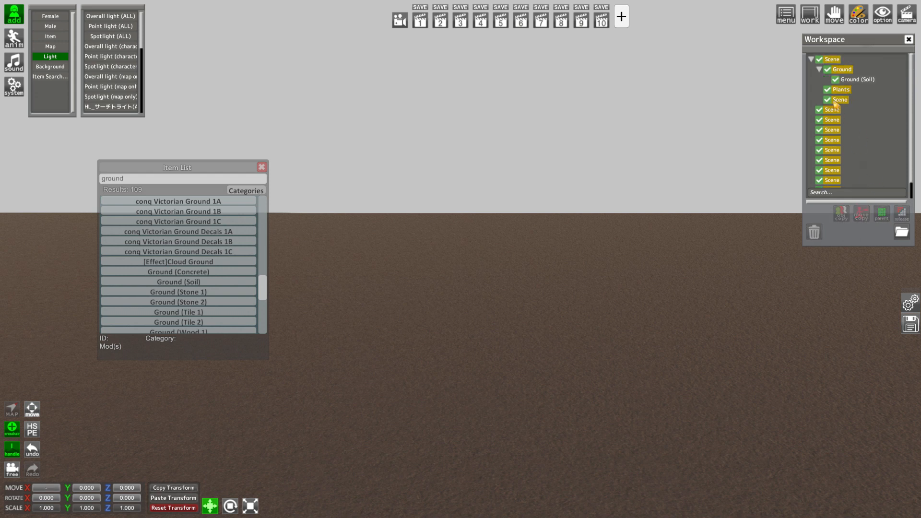
click(18, 41)
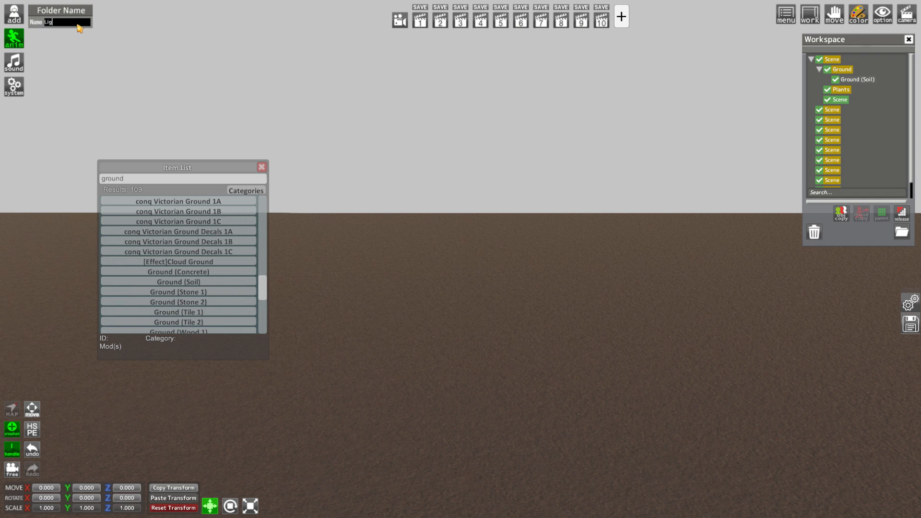
Nest another spare Scene folder under the Light folder and rename it Sun
ctrl+click(836, 112)
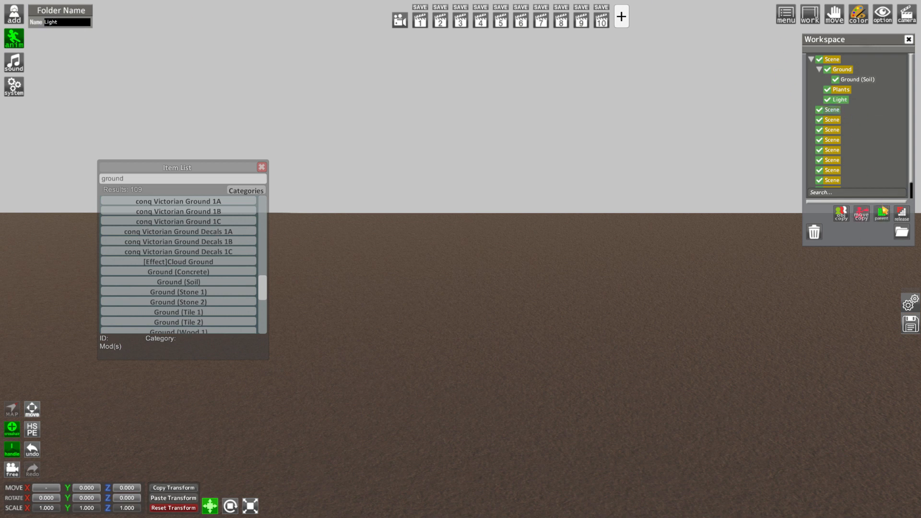
click(881, 210)
click(847, 111)
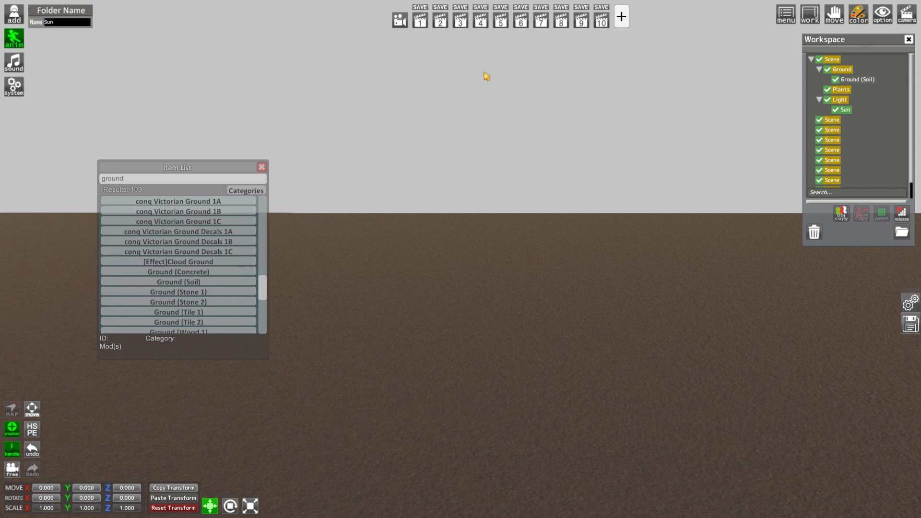
Parent the Overall light (ALL) to the Sun folder
scroll(883, 126, down, 1)
ctrl+click(844, 184)
click(881, 213)
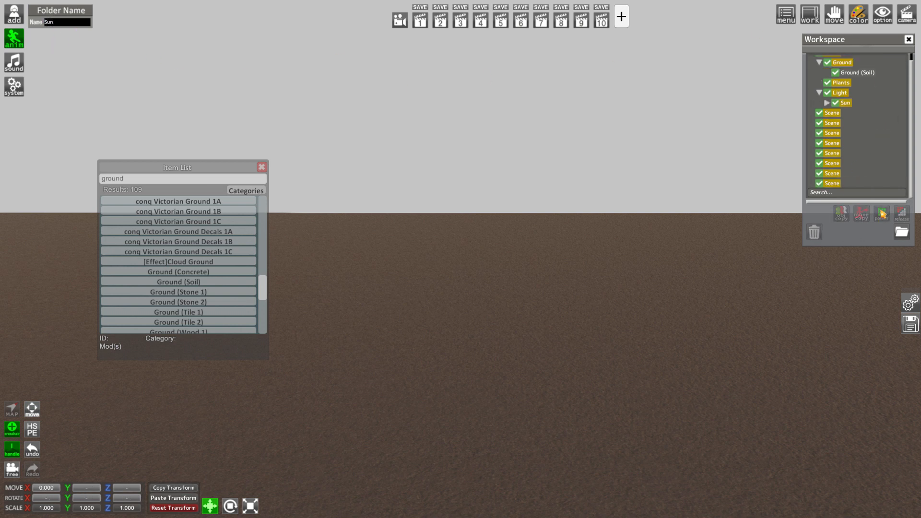
Search the item list for corn and add the ORE Corn Patch to the scene
drag(581, 177, 491, 208)
click(159, 176)
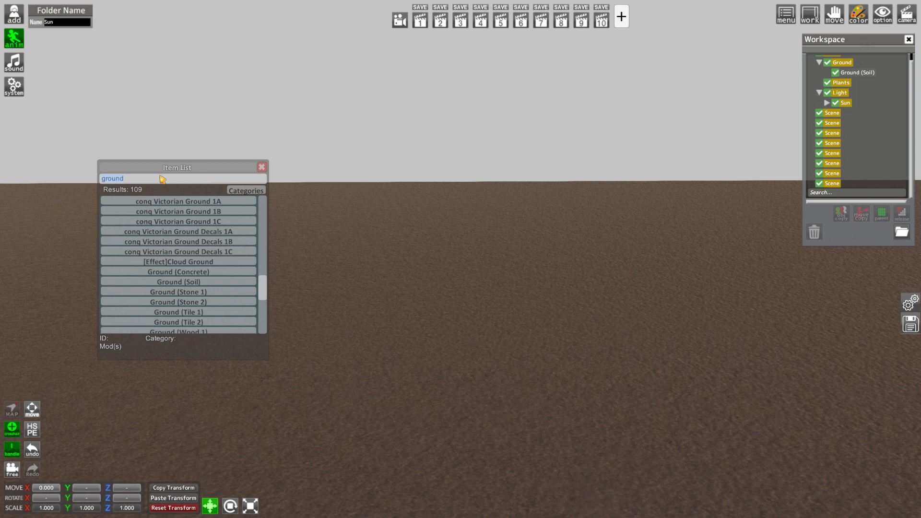
text(corn)
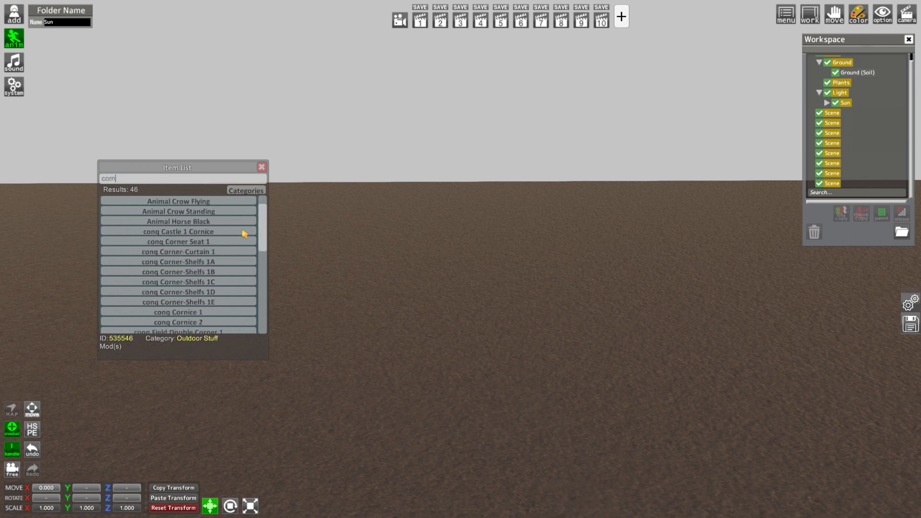
scroll(244, 234, down, 5)
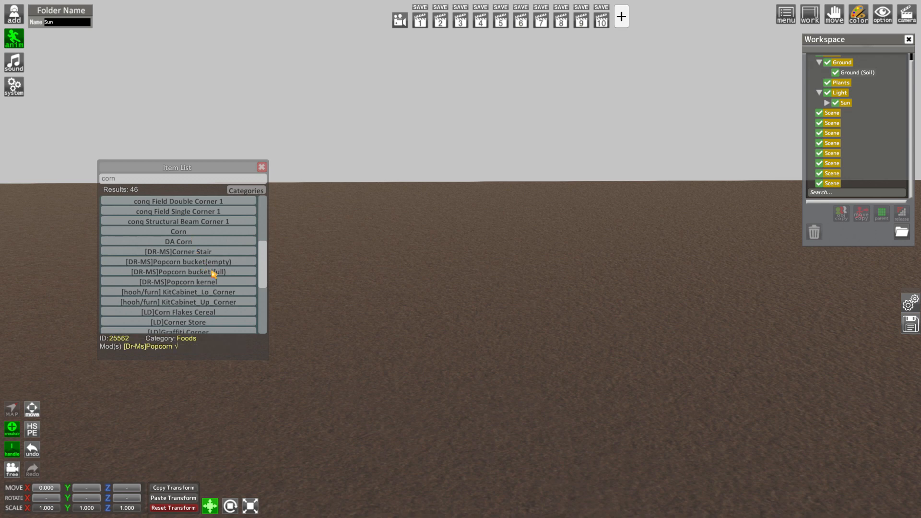
scroll(214, 273, down, 5)
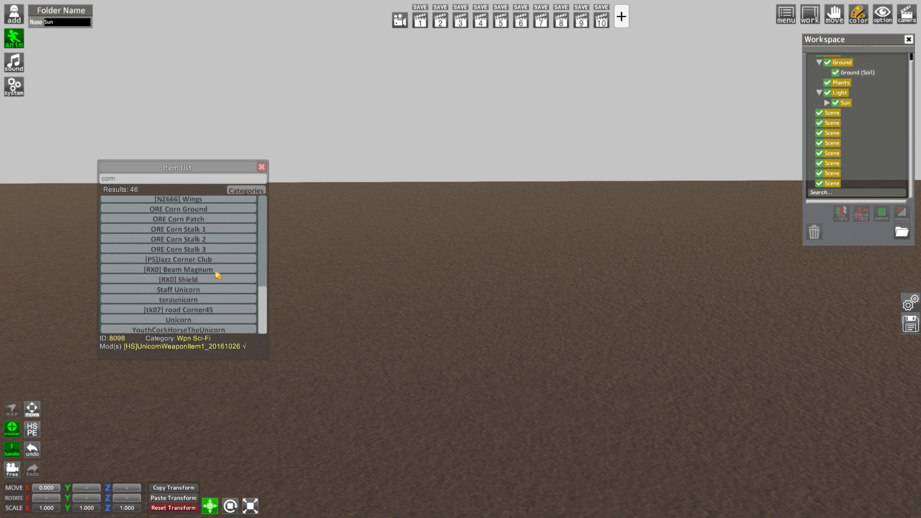
click(206, 219)
scroll(438, 322, down, 5)
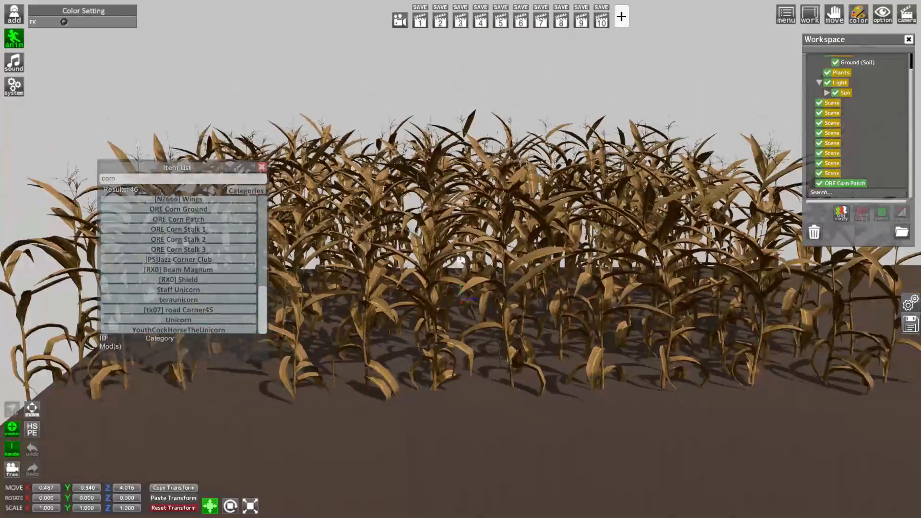
Move the corn patch to about X 4.3 and Z 4.5 over the soil and raise it to about Y -0.085
mouse_move(453, 327)
mouse_down()
mouse_move(452, 416)
mouse_move(454, 332)
mouse_up()
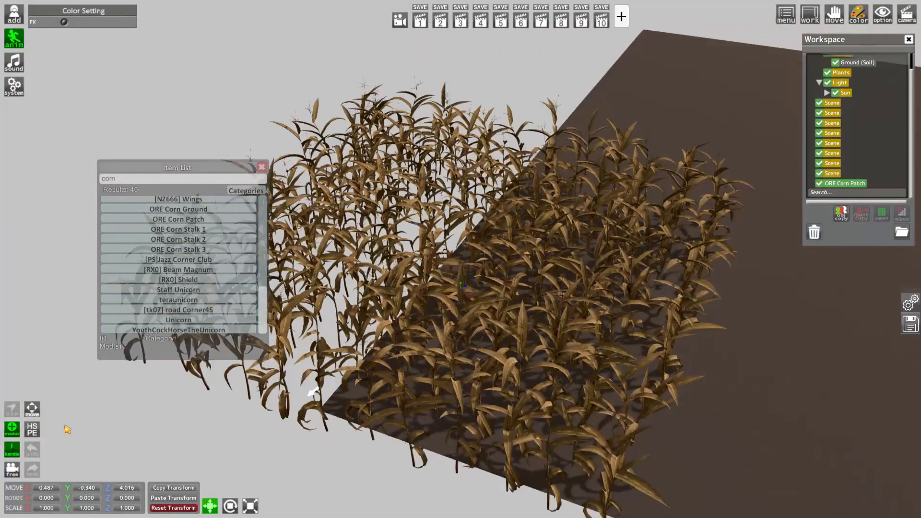
click(32, 409)
drag(42, 251, 462, 259)
right_drag(462, 258, 331, 399)
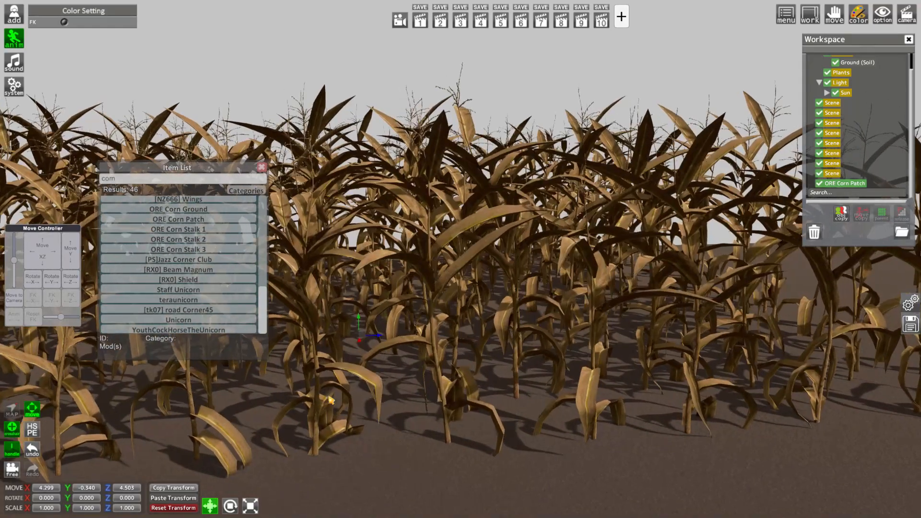
drag(73, 489, 81, 491)
right_drag(340, 419, 462, 417)
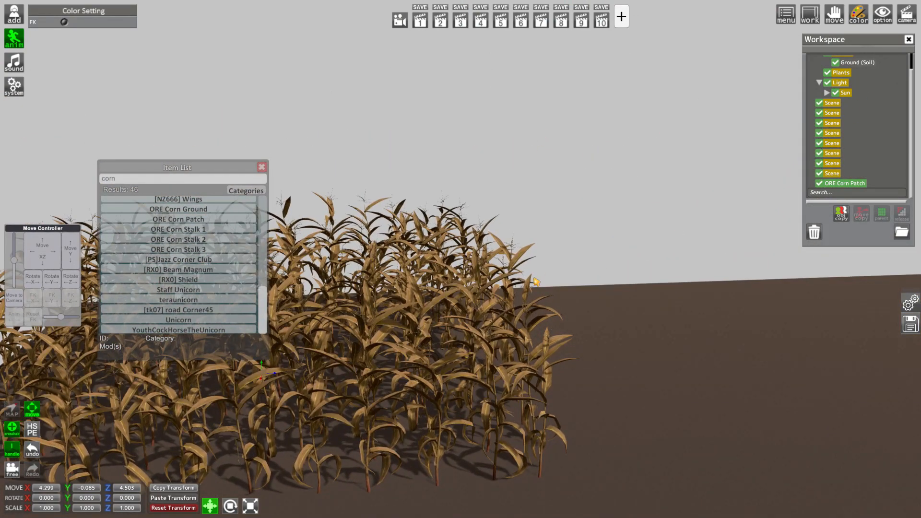
Shift the corn patch along the X axis to about 8.05, keeping it on the soil plane
right_drag(536, 282, 535, 303)
drag(535, 303, 511, 300)
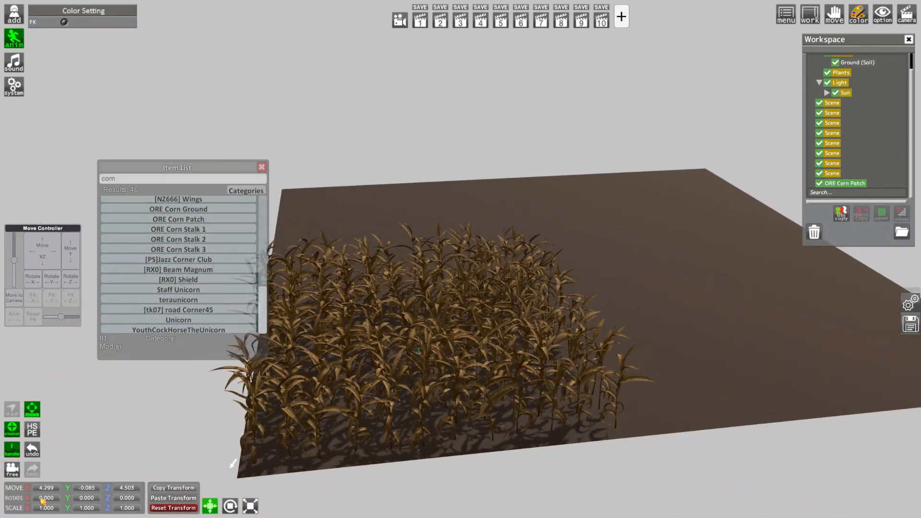
drag(29, 489, 264, 494)
drag(539, 404, 442, 272)
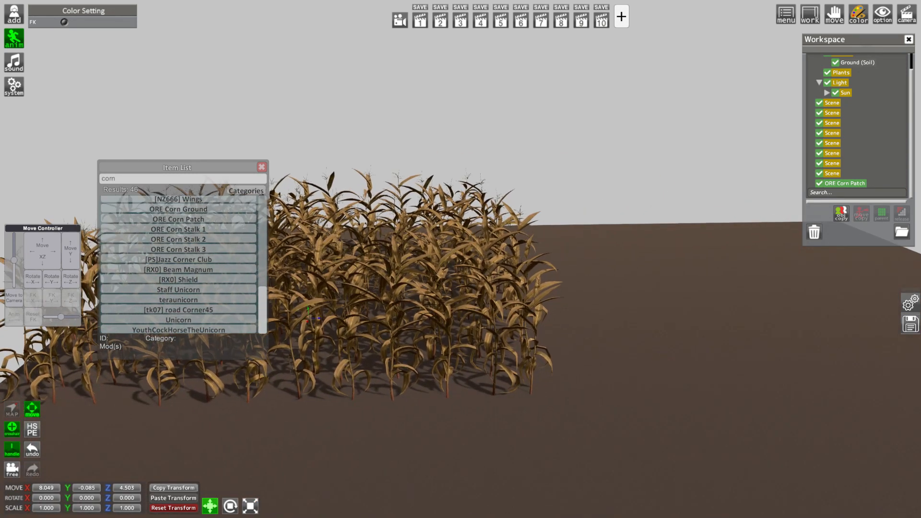
Parent the ORE Corn Patch to the Plants folder in the workspace
scroll(442, 273, up, 1)
scroll(859, 143, up, 2)
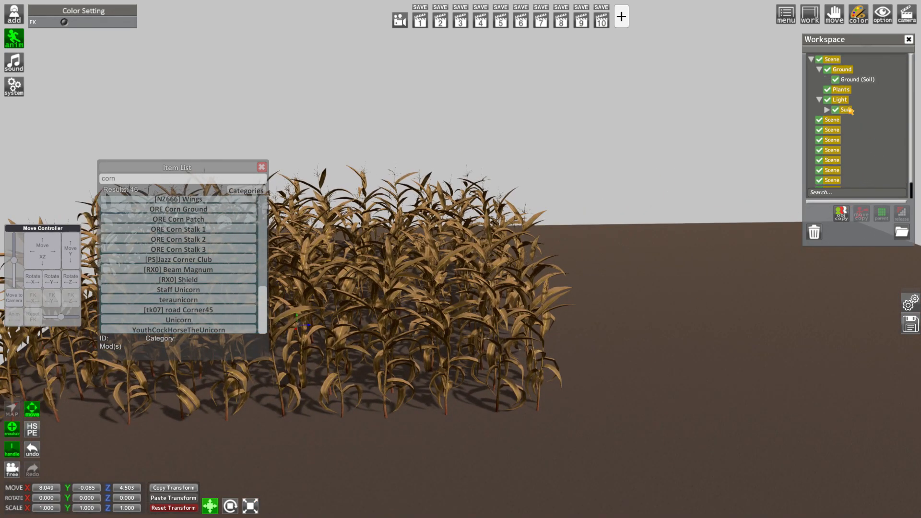
click(841, 90)
scroll(859, 146, down, 2)
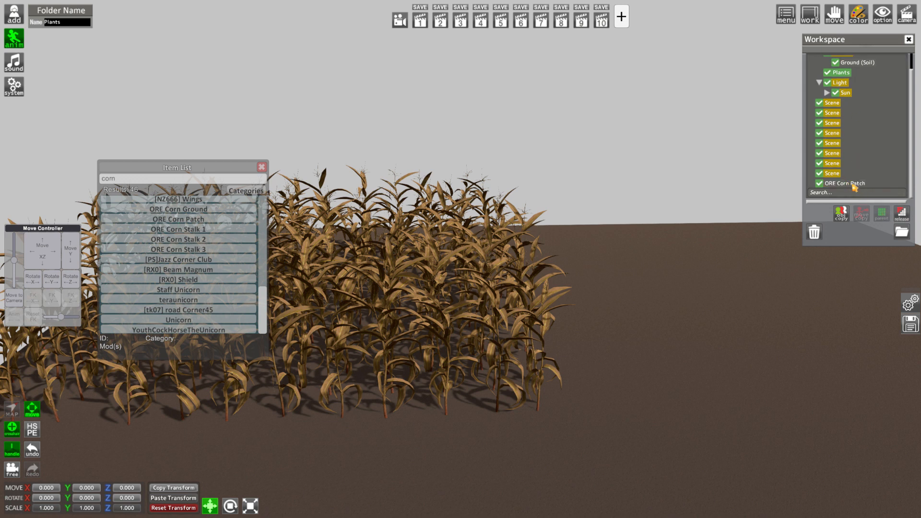
ctrl+click(852, 185)
click(883, 213)
click(847, 83)
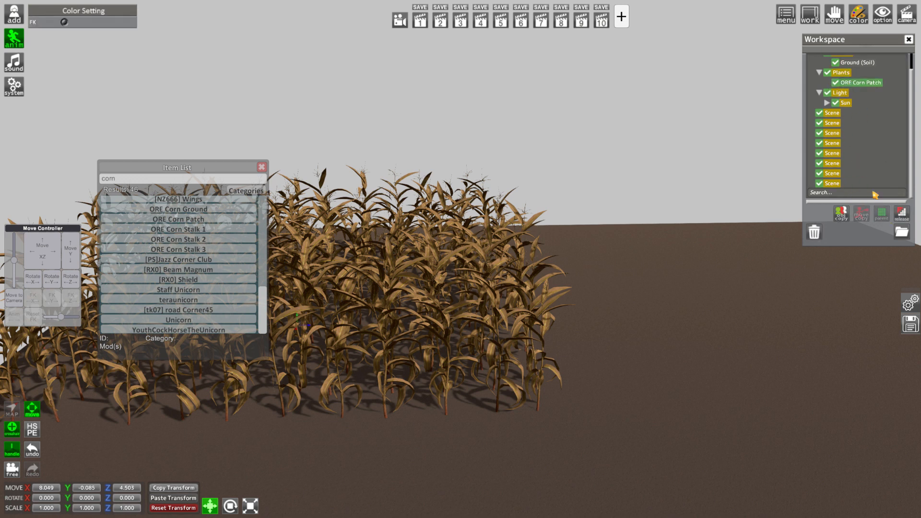
Duplicate the corn patch, shift the copy along Z beside the original and rotate it to 90° about Y
click(846, 216)
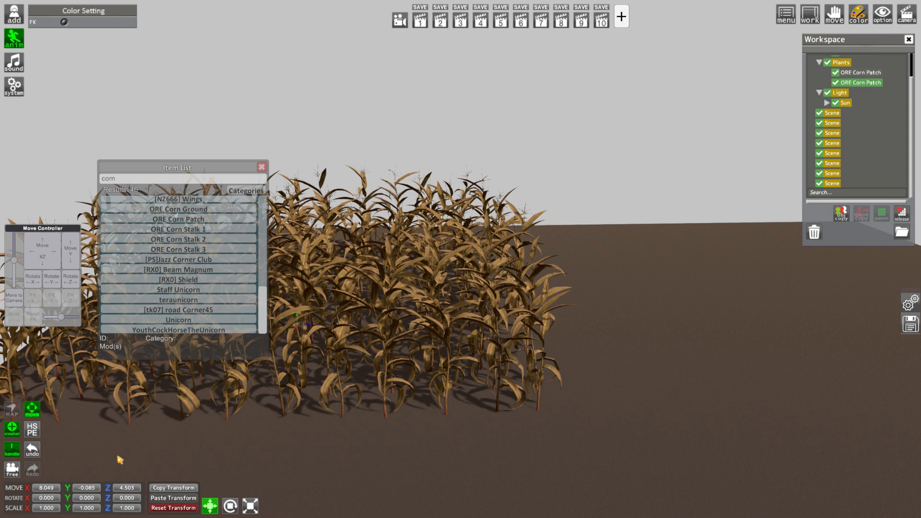
drag(106, 493, 559, 473)
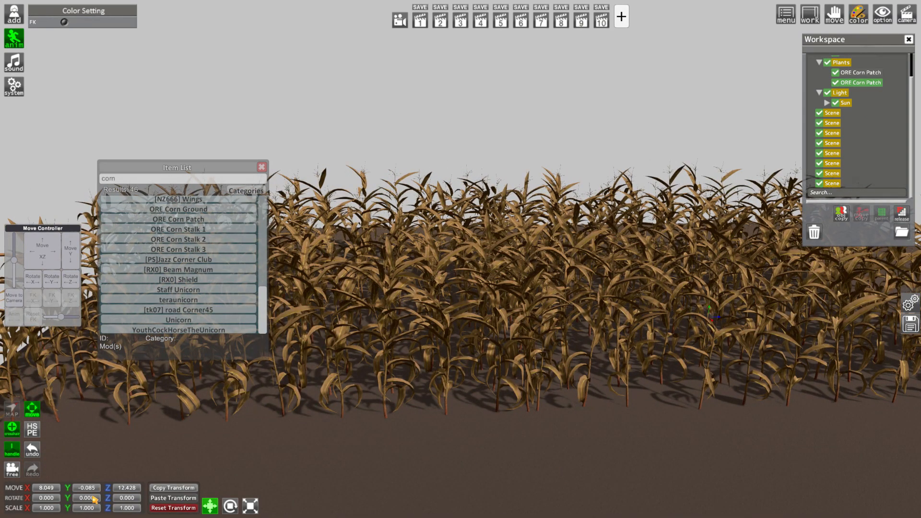
text(90)
key(Return)
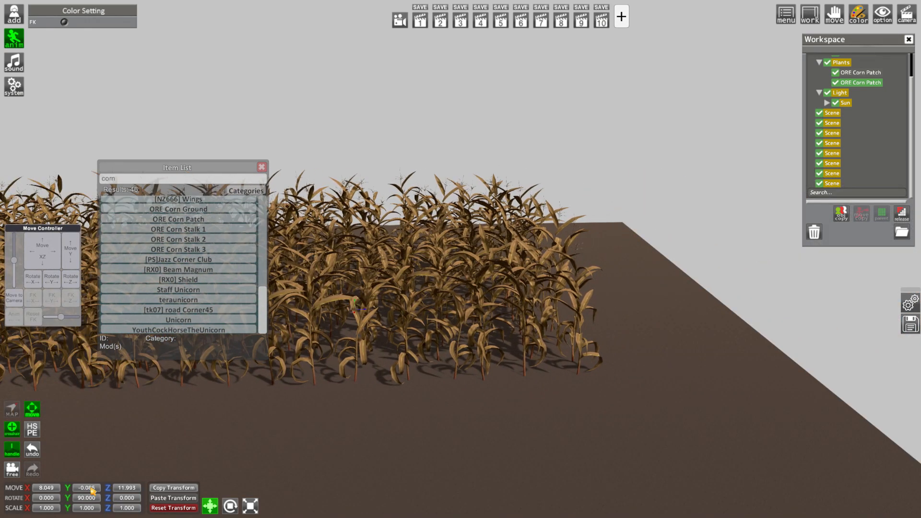
Adjust the second corn patch along the Z axis to about 13.18
drag(110, 489, 114, 489)
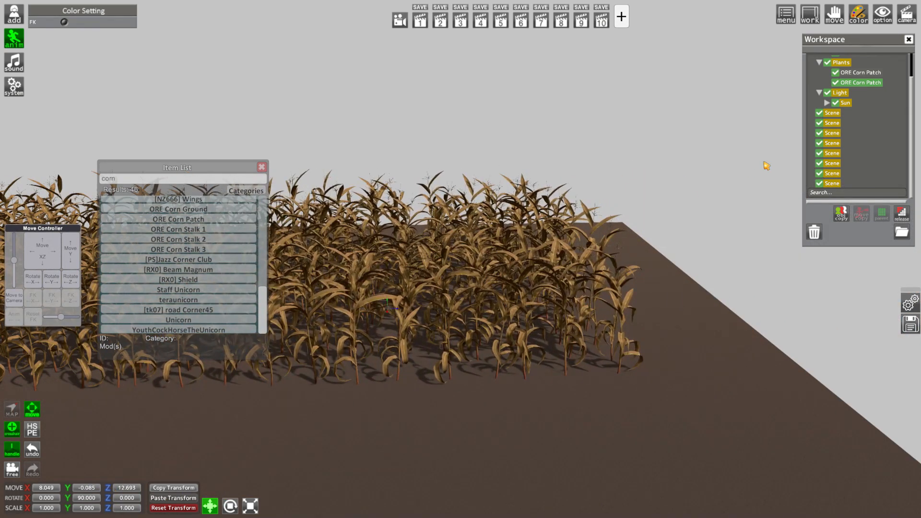
drag(395, 398, 420, 399)
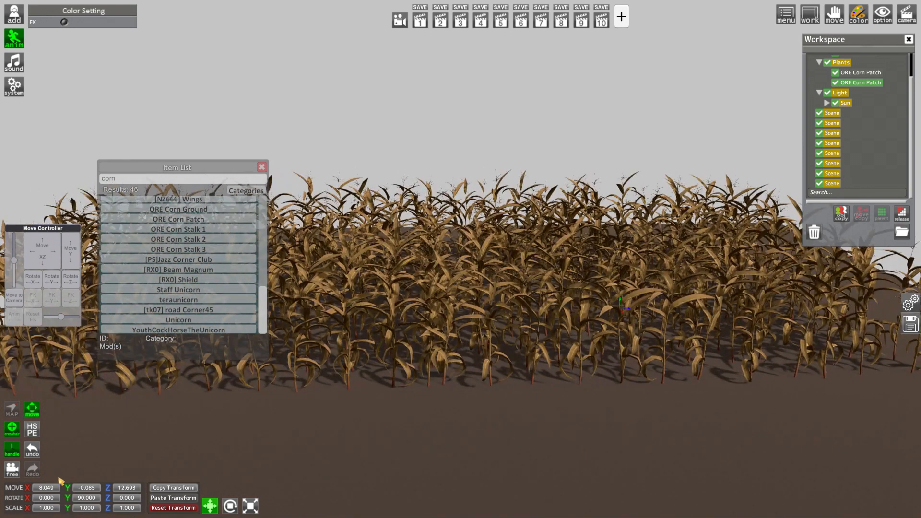
drag(115, 492, 130, 494)
right_drag(600, 193, 620, 193)
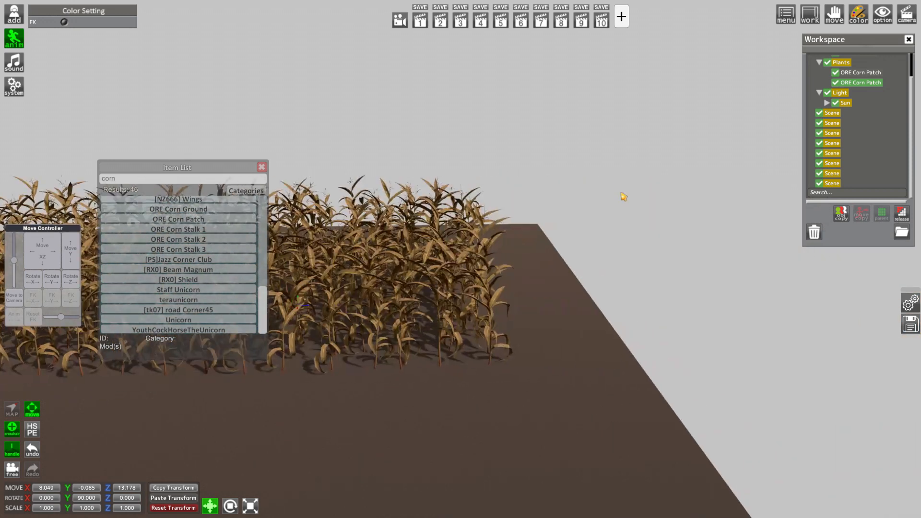
Duplicate the second corn patch, move the copy along Z to about 21.98 and rotate it to 180° about Y
click(841, 216)
click(872, 83)
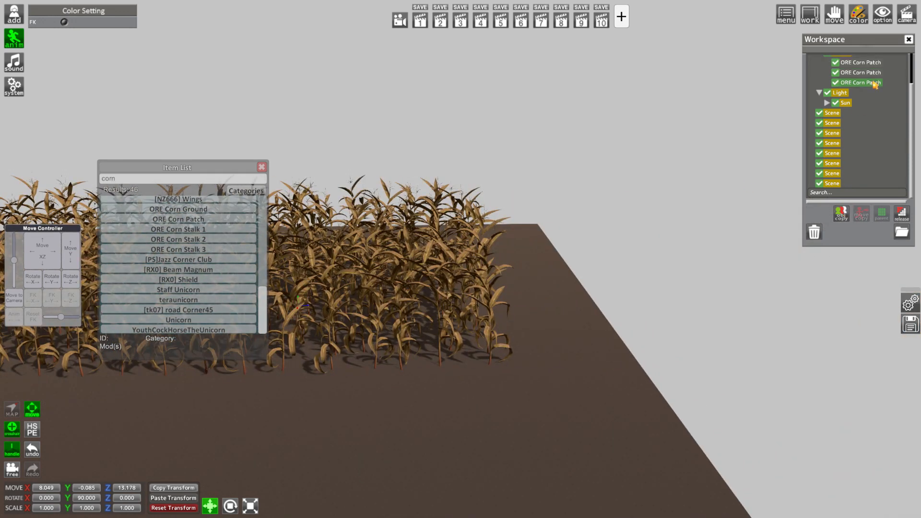
drag(113, 493, 608, 456)
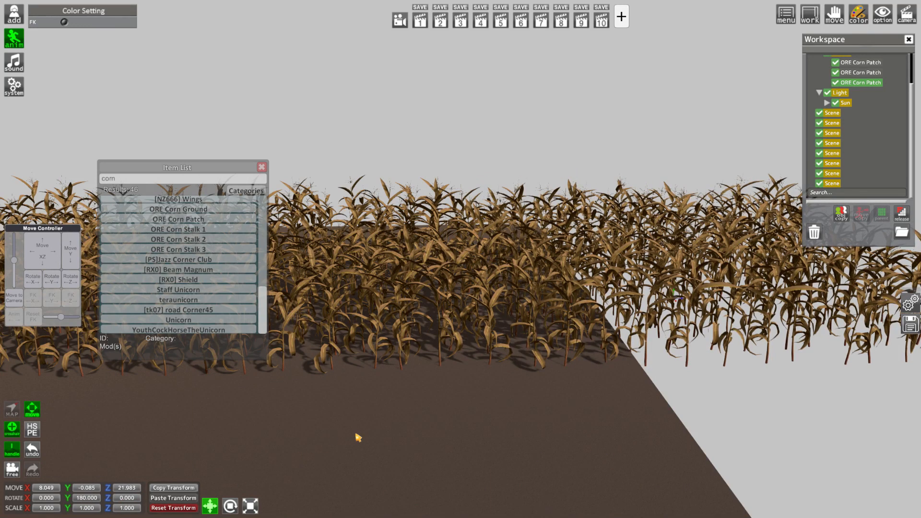
key(Return)
Select all three corn patches and shift them together in the negative Z direction so the row overhangs both soil edges
drag(460, 259, 438, 312)
ctrl+click(866, 72)
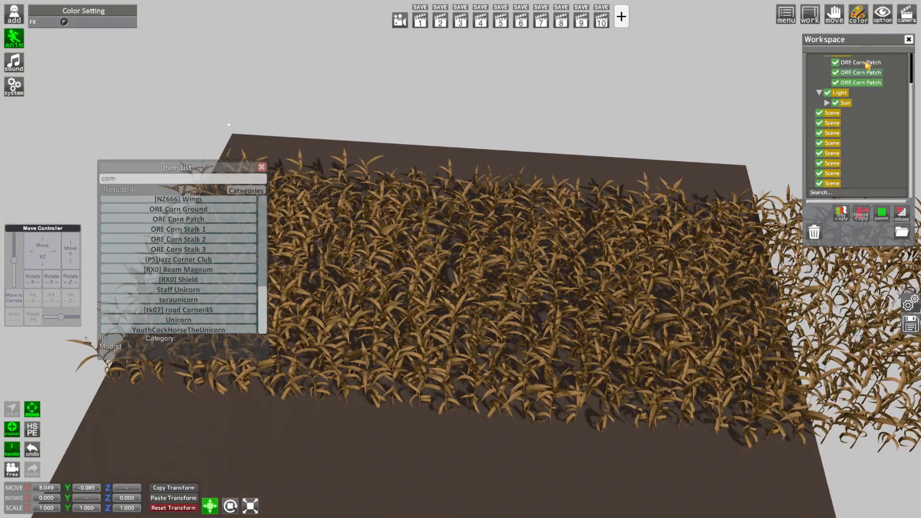
drag(537, 342, 505, 350)
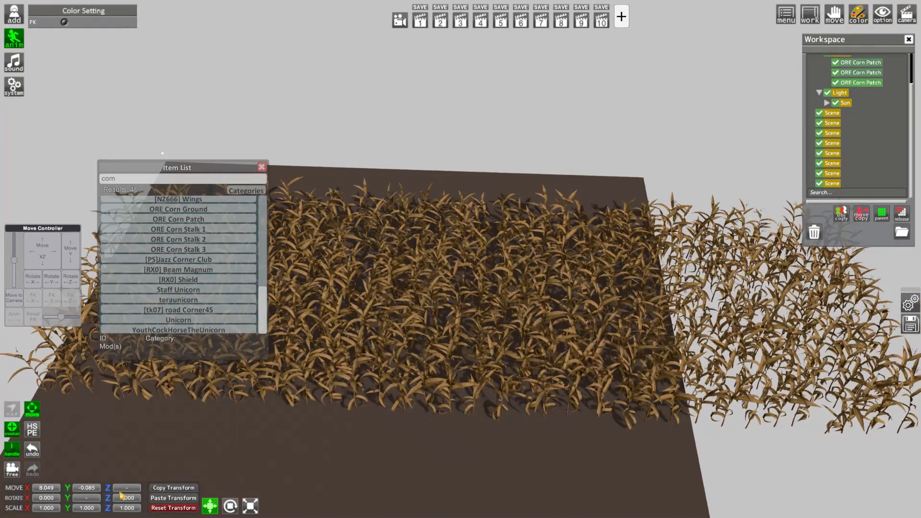
drag(111, 490, 1, 485)
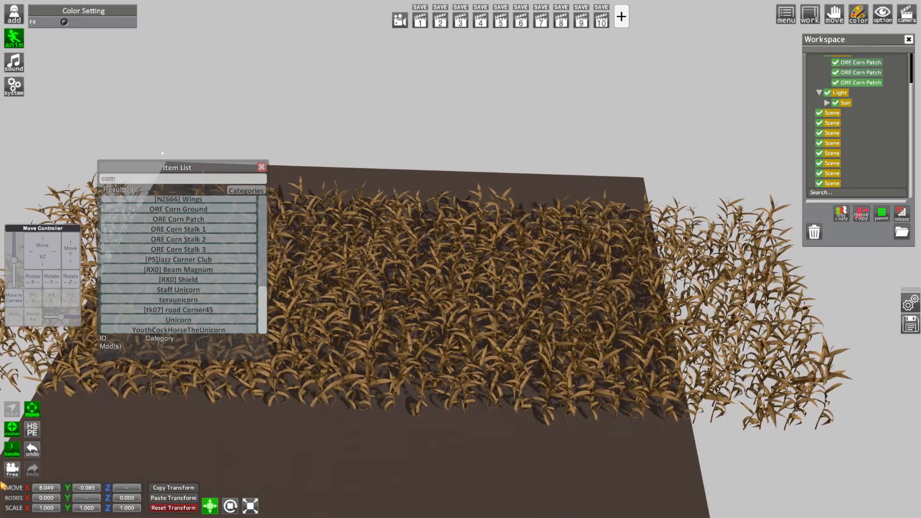
Frame a low, near ground-level view of the corn row and save it to camera slot 1
drag(460, 259, 456, 263)
drag(388, 446, 385, 403)
right_drag(387, 446, 386, 470)
drag(386, 446, 386, 417)
right_drag(386, 445, 383, 427)
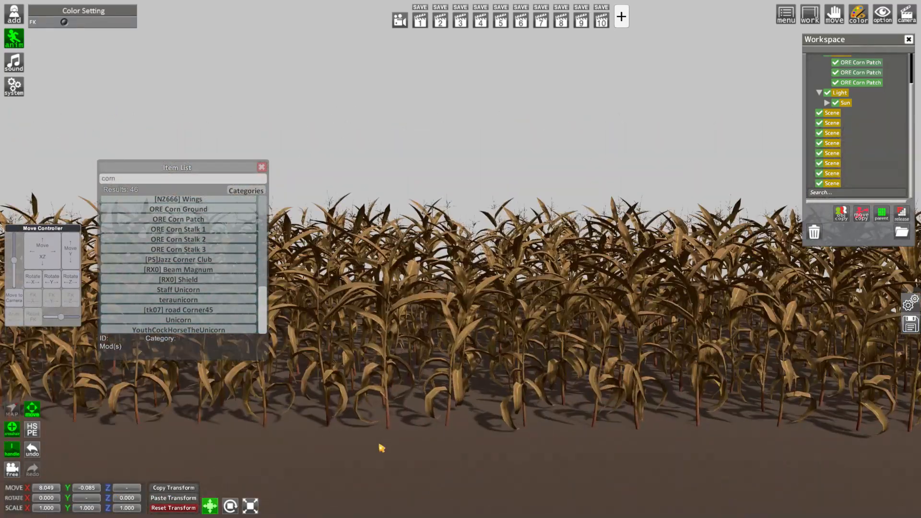
drag(381, 445, 352, 442)
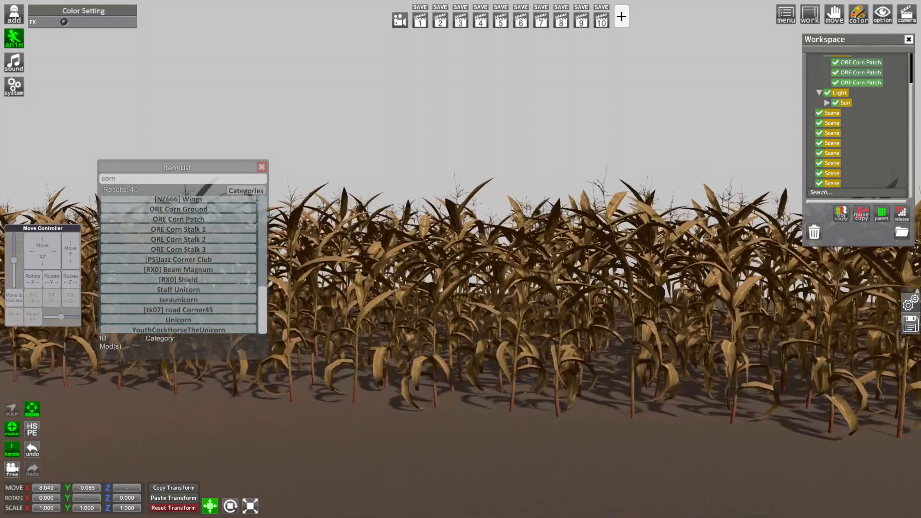
right_drag(386, 441, 385, 426)
drag(388, 441, 388, 432)
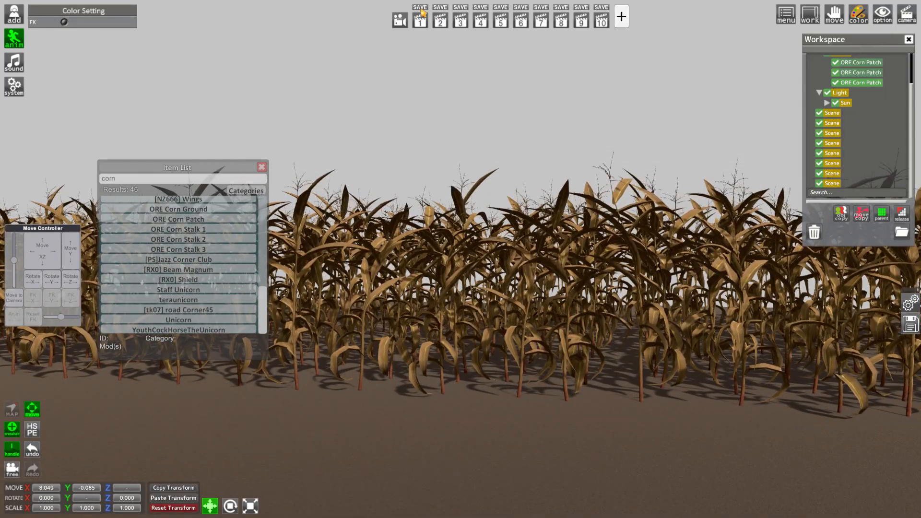
Search the item list for ruin and add SIN_GR_Arch1 to the scene
drag(416, 64, 432, 89)
right_drag(431, 89, 439, 127)
scroll(442, 345, up, 3)
scroll(434, 344, up, 3)
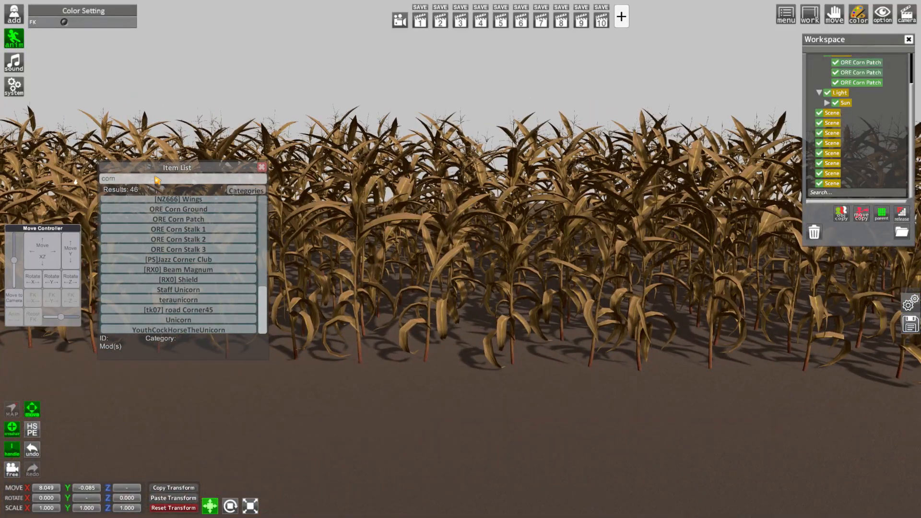
text(ruin)
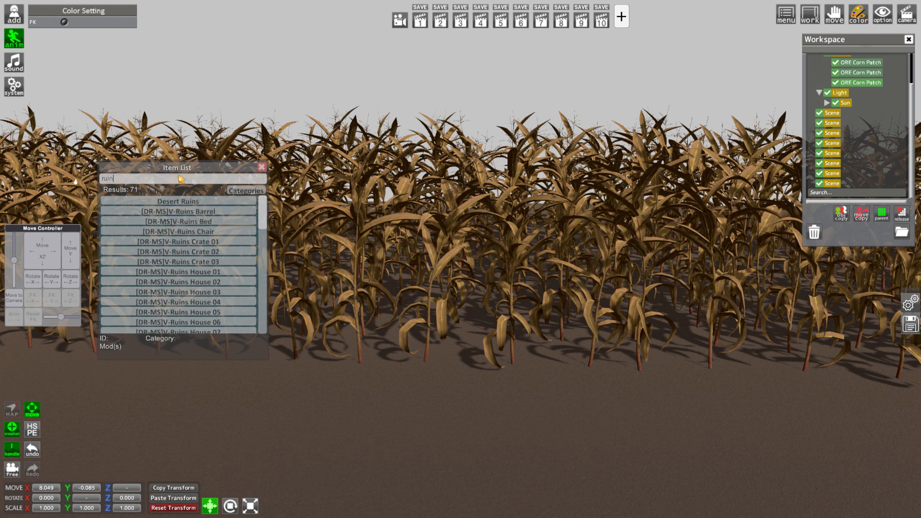
drag(270, 219, 275, 302)
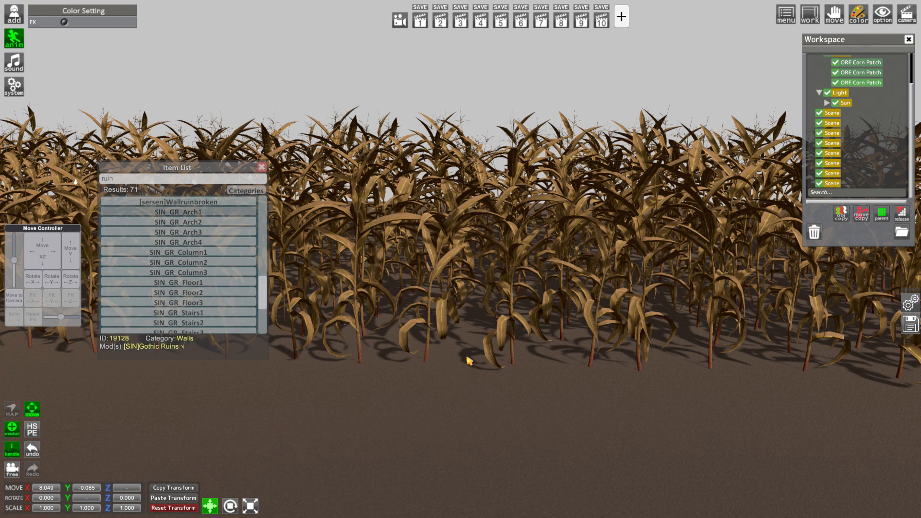
right_drag(434, 361, 398, 437)
Set the arch's Y position to 0 and move it in front of the corn to about X 13.9 and Z 9.2
drag(68, 499, 51, 513)
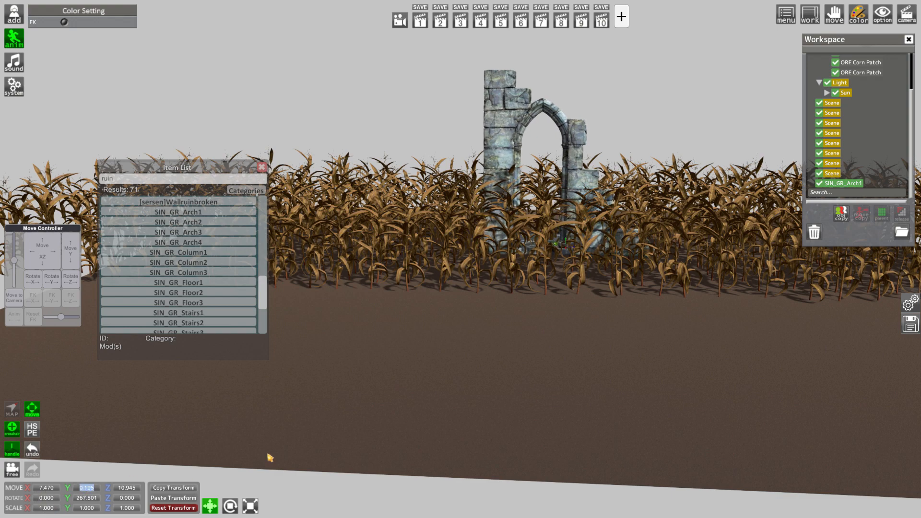
key(Return)
right_drag(268, 431, 282, 408)
drag(283, 408, 432, 427)
right_drag(371, 367, 370, 392)
drag(42, 252, 70, 243)
drag(524, 307, 511, 330)
Rotate the arch to 90° about the Y axis
drag(67, 499, 615, 509)
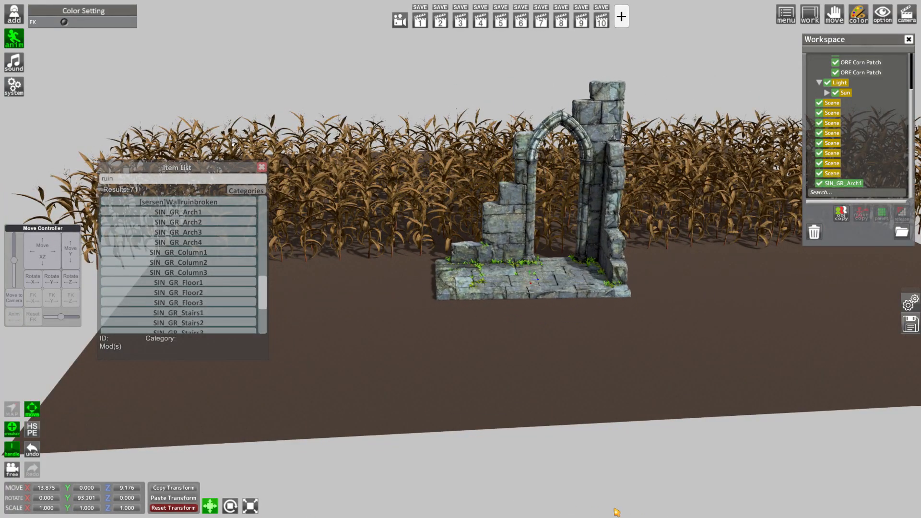
text(90)
key(Return)
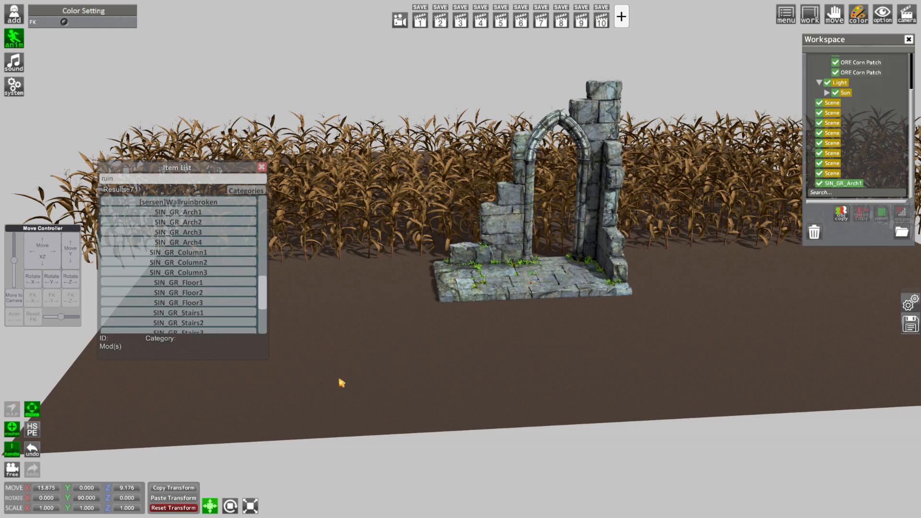
Reposition the arch near X 14.1 and Z 10.6, lowering it to about Y -0.025
drag(396, 374, 261, 376)
scroll(395, 373, up, 5)
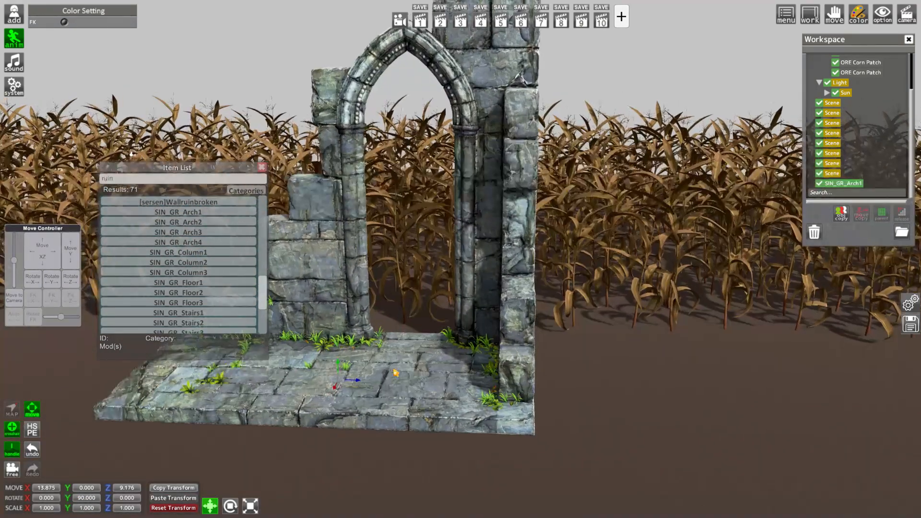
drag(66, 265, 169, 269)
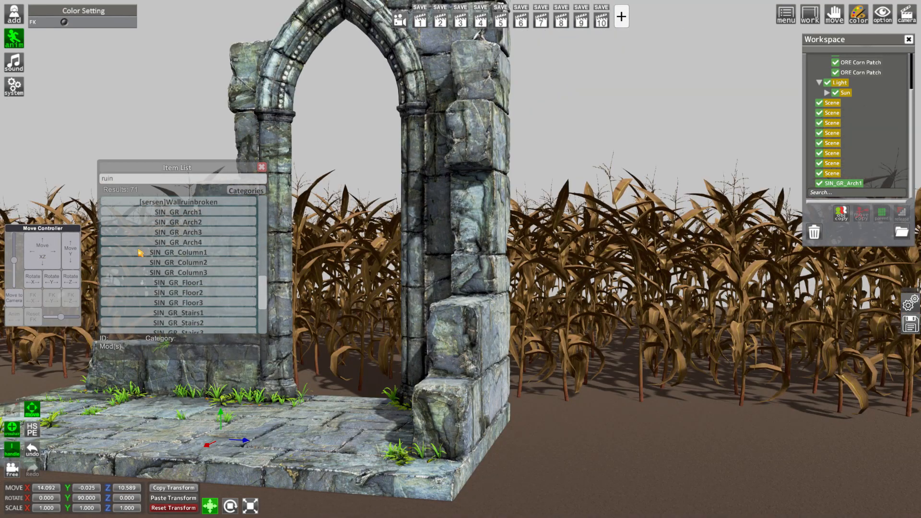
drag(31, 263, 136, 272)
Add SIN_GR_Arch3 to the scene and rotate it to 90° about the Y axis
click(144, 232)
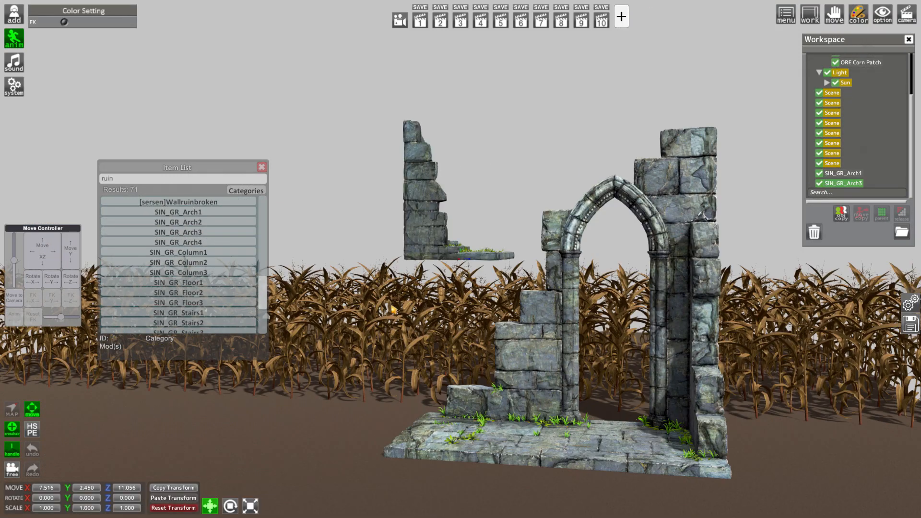
drag(73, 500, 119, 482)
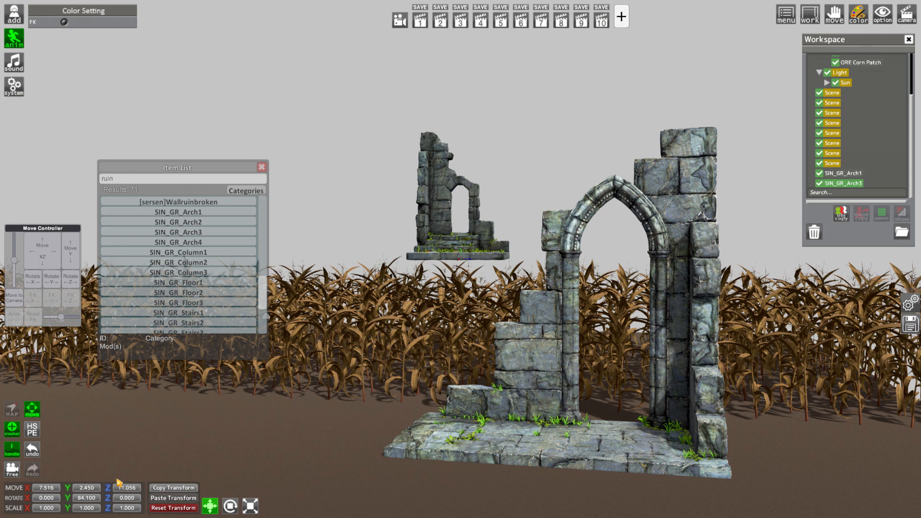
click(92, 497)
text(90)
key(Return)
Move SIN_GR_Arch3 beside the first arch to about X 14.8, Y -0.025, Z 9.4 and recall the view from camera slot 1
mouse_move(46, 254)
mouse_down()
mouse_move(70, 252)
mouse_move(71, 268)
mouse_move(38, 247)
mouse_up()
drag(384, 254, 336, 254)
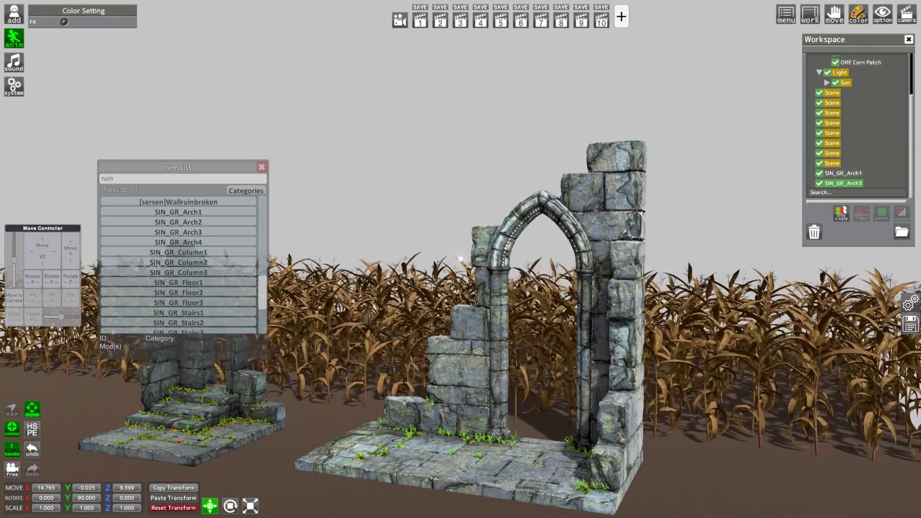
right_drag(413, 206, 470, 72)
drag(469, 72, 493, 3)
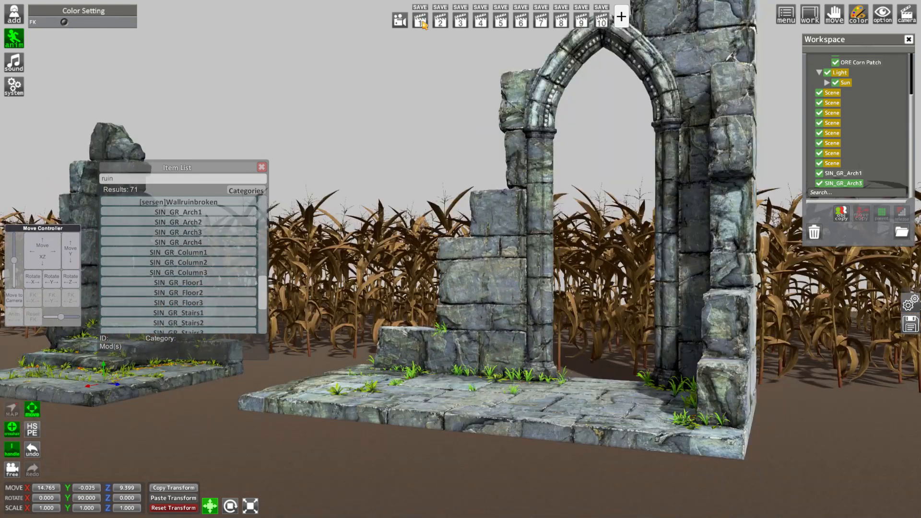
click(422, 22)
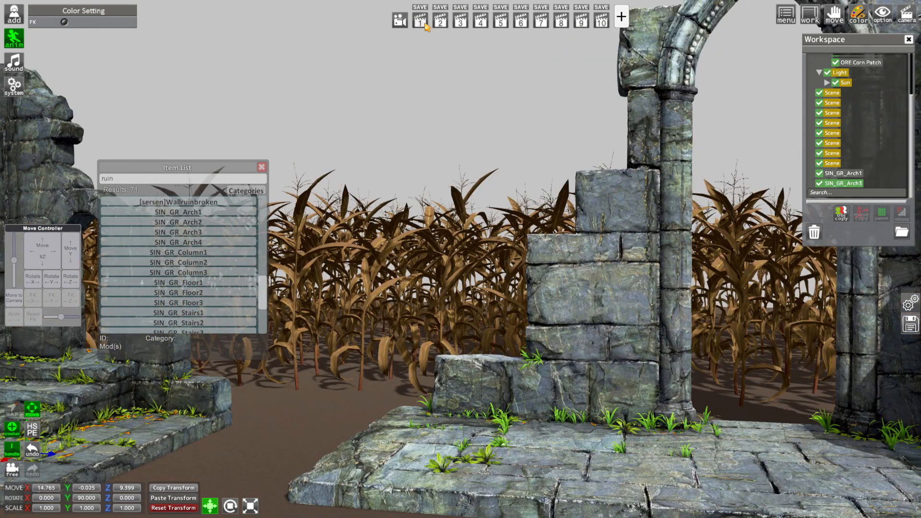
Add SIN_GR_Column1, lower it to about Y -0.425 and set its X rotation to 270°
click(202, 254)
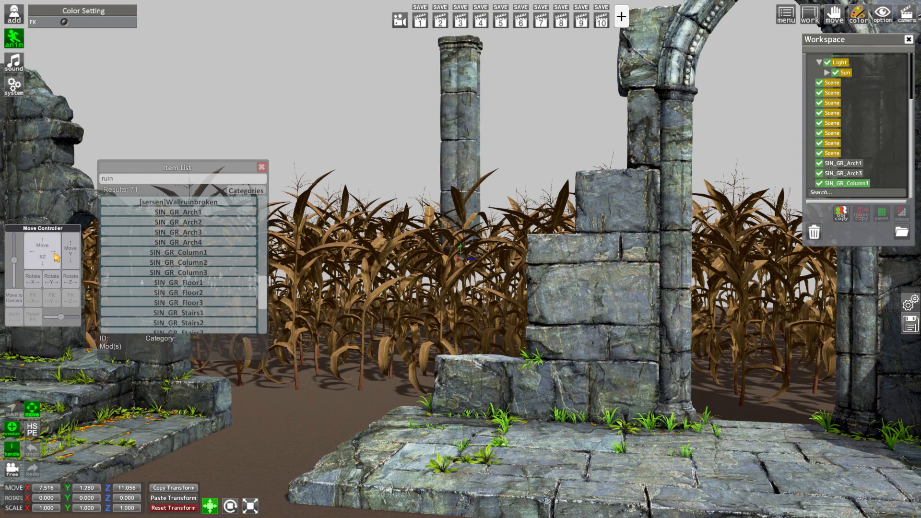
drag(71, 255, 70, 263)
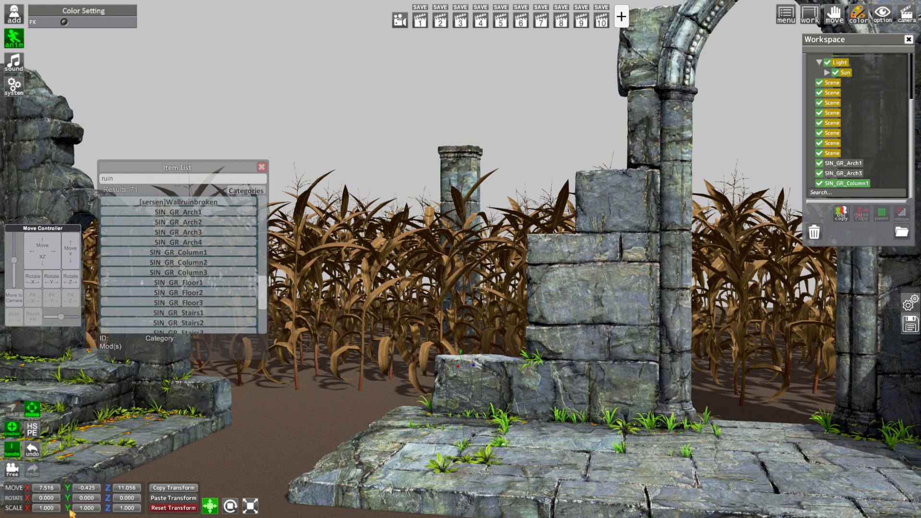
drag(25, 499, 7, 499)
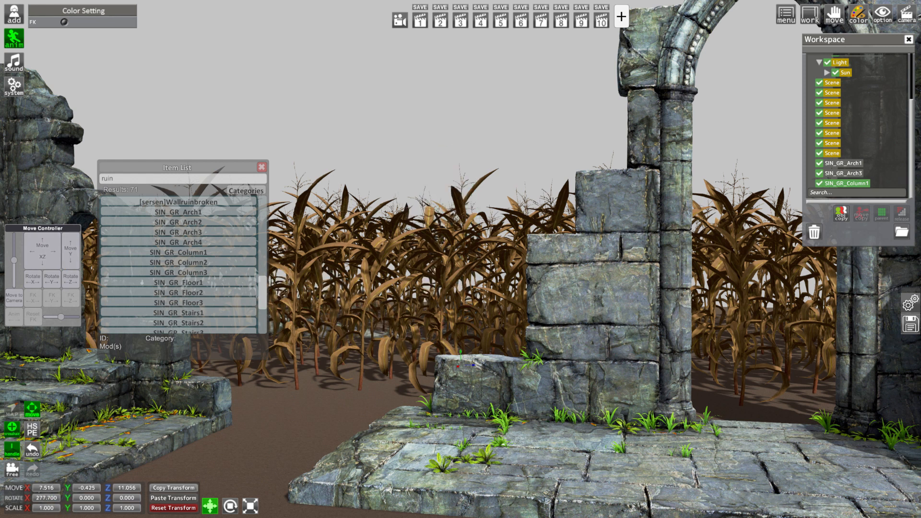
click(44, 498)
text(270)
key(Return)
Move the column between the arches to about X 13.5, Y -0.035, Z 12 and rotate it to 270° about X and Y
drag(52, 256, 71, 245)
drag(69, 498, 6, 494)
click(44, 499)
text(270)
key(Return)
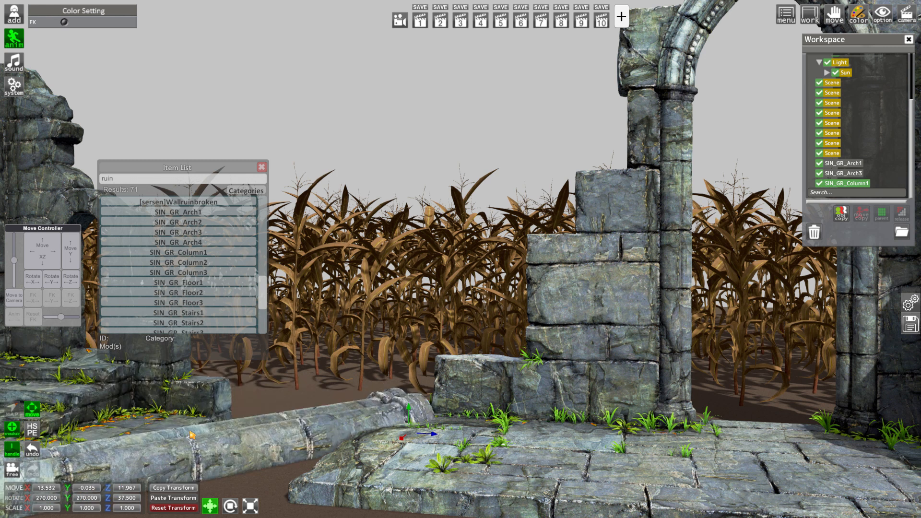
Shift the fallen column to about X 12.4, Y 0.22, Z 12.1, tilting it to about 279° on X and 307.5° on Y
drag(42, 250, 35, 244)
drag(29, 501, 48, 503)
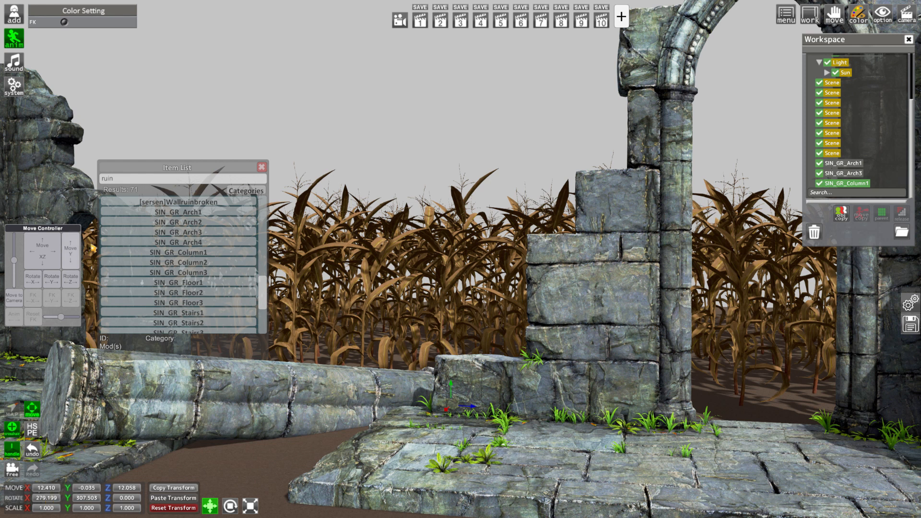
drag(72, 259, 72, 250)
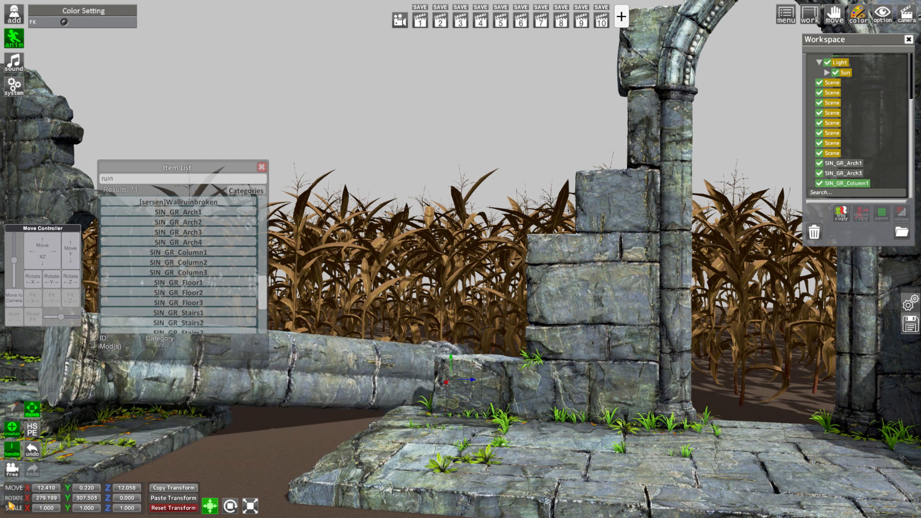
Tilt the fallen column to about 274° on X and recall the view from camera slot 1
drag(24, 501, 14, 503)
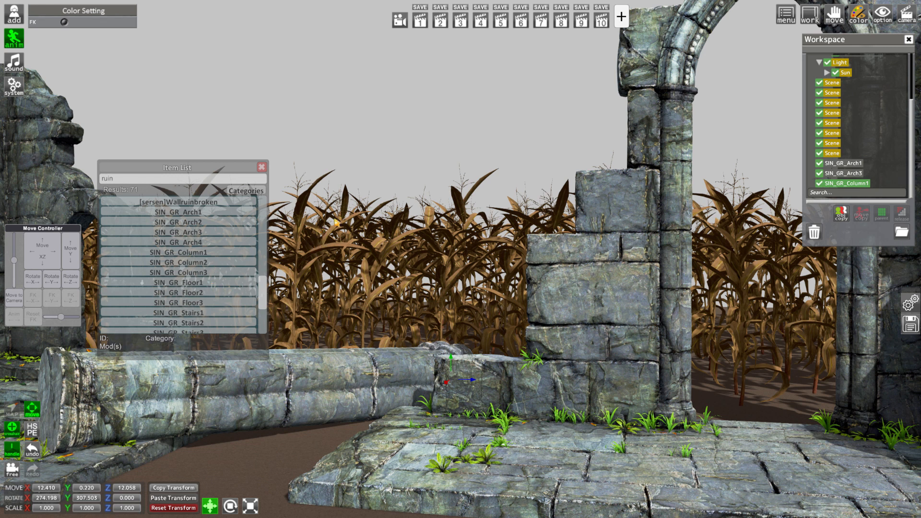
drag(457, 230, 457, 228)
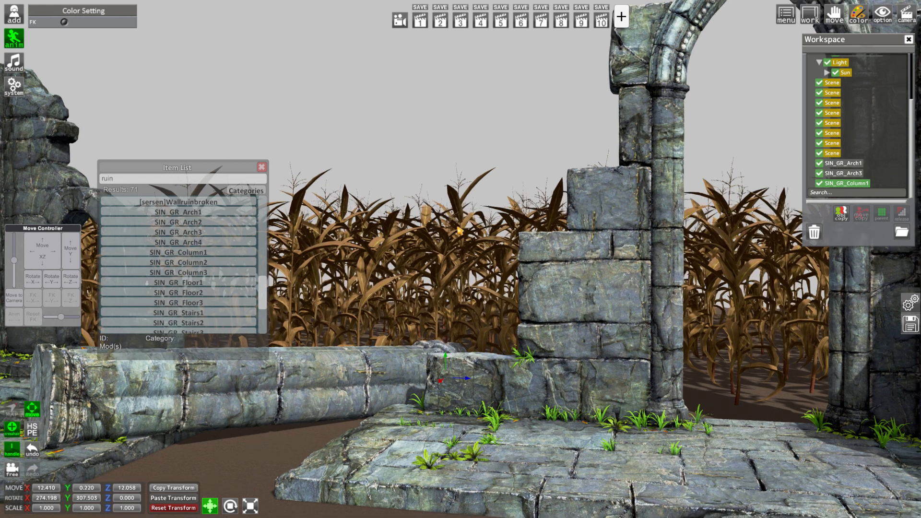
click(419, 21)
Load the [ASH] Vanilla Evening 1 cubemap as the sky and set the skybox exposure to about 1.54
key(F5)
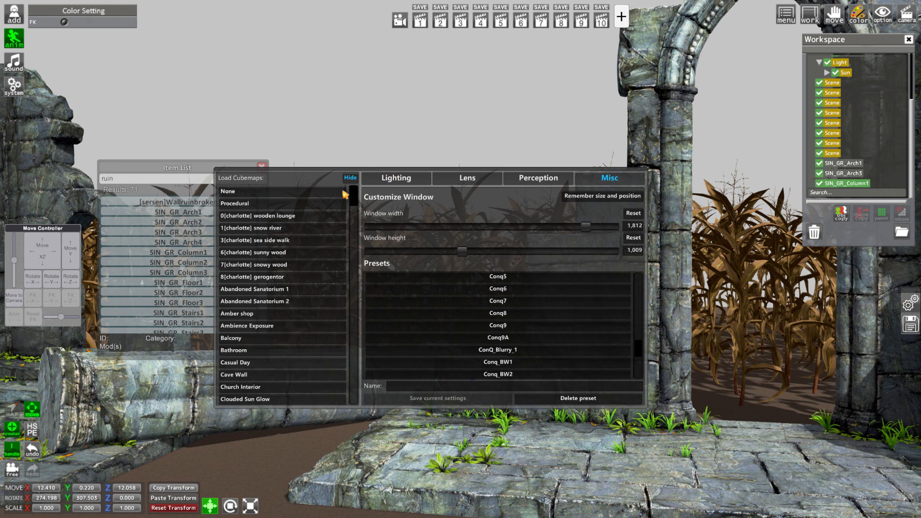
click(351, 178)
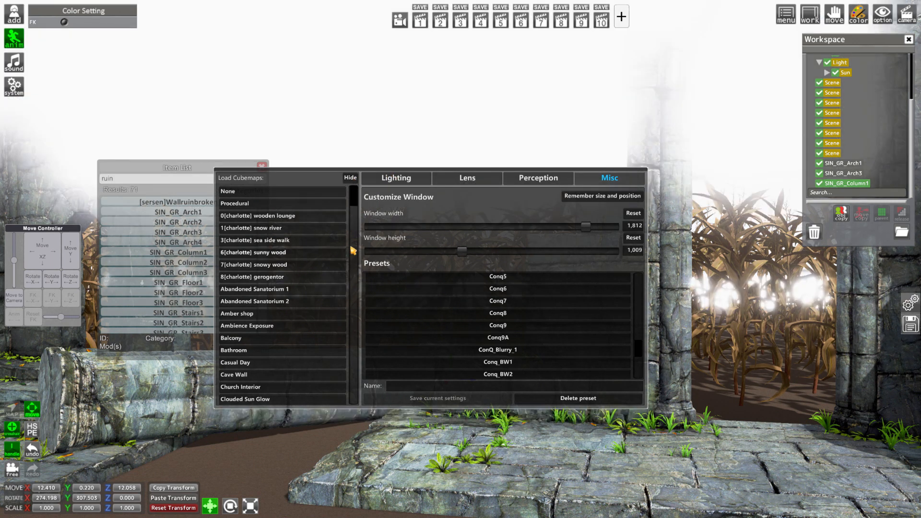
click(396, 179)
drag(422, 251, 406, 254)
drag(354, 200, 357, 281)
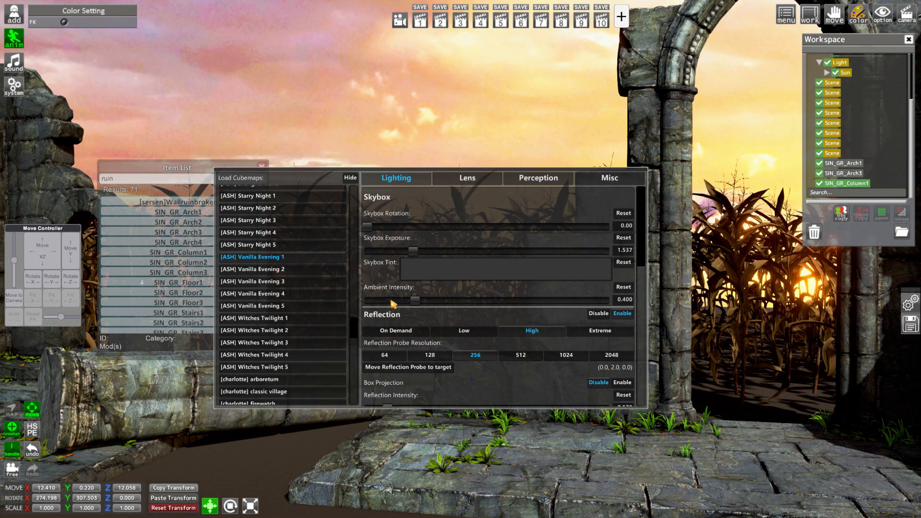
Set the skybox rotation to about 34 so the bright sun sits behind the arch, and close the graphics settings
key(F5)
key(F5)
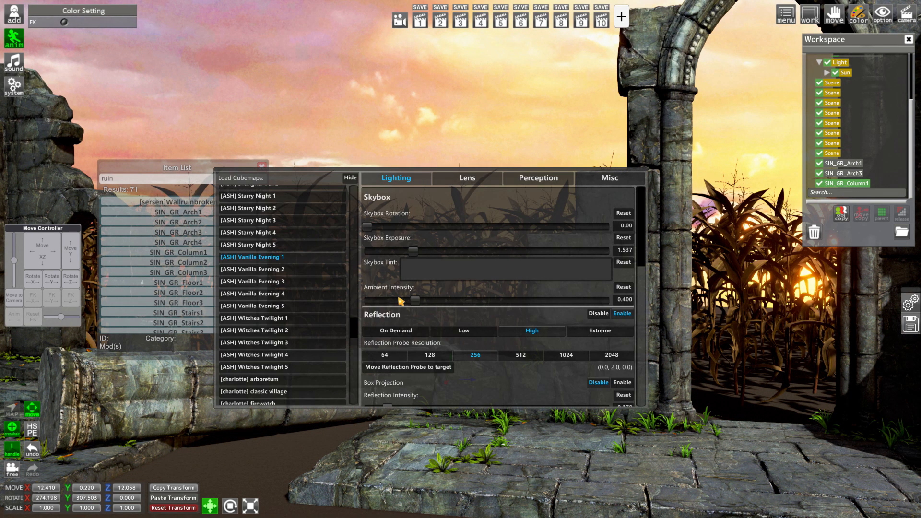
drag(377, 230, 393, 246)
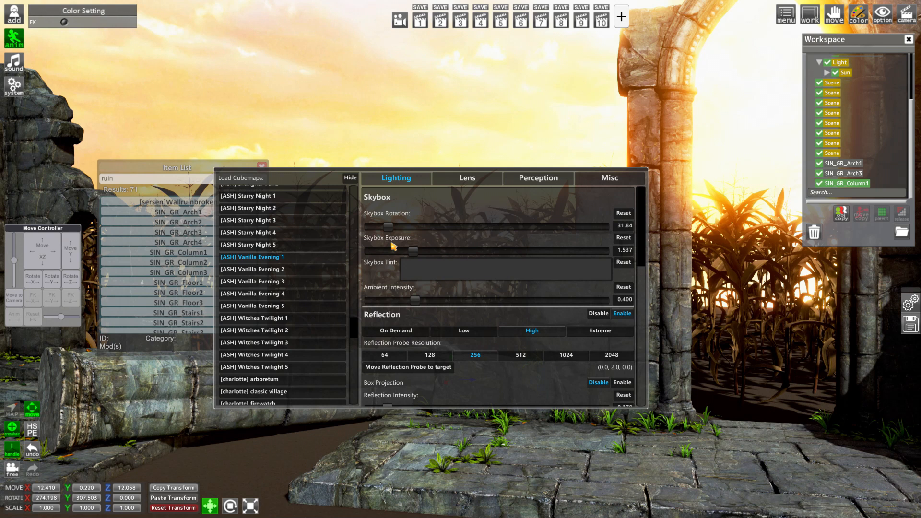
key(F5)
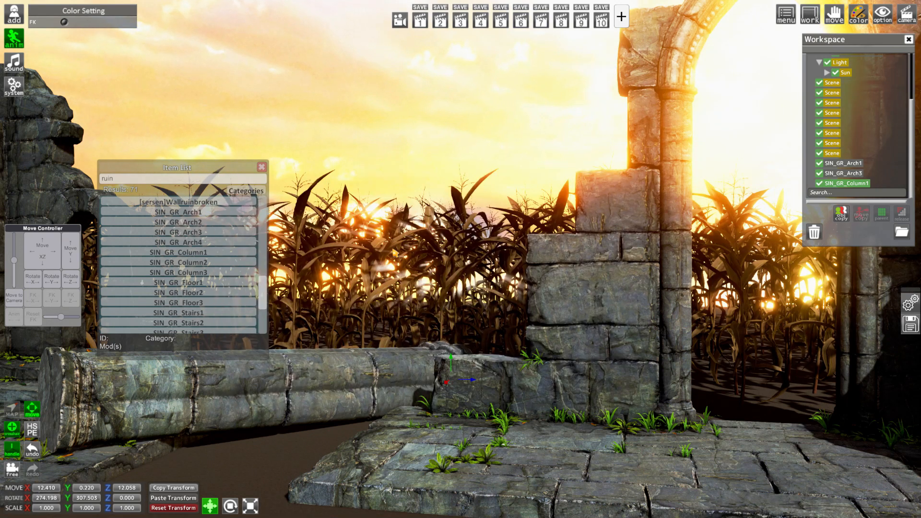
Move the overall light in the Sun folder into the ruins at about X 13.76, Z 12.77
click(827, 73)
click(863, 73)
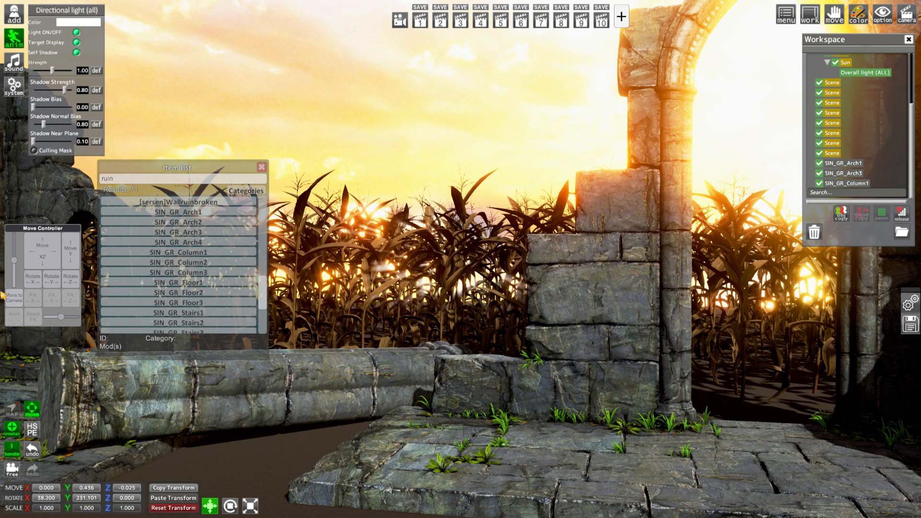
drag(43, 249, 49, 257)
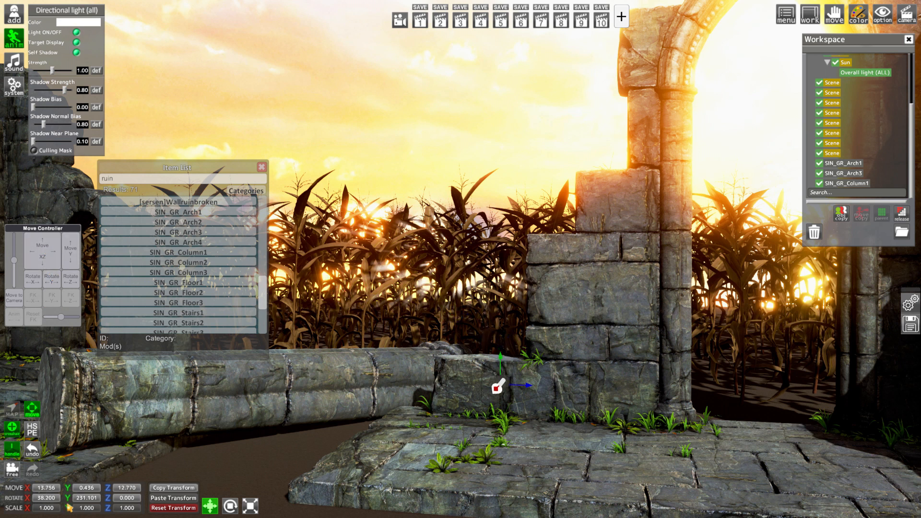
Try rotating the Sun's overall light to about 36° X, 211° Y and 348° Z, and reset all three axes to 0
drag(68, 499, 244, 510)
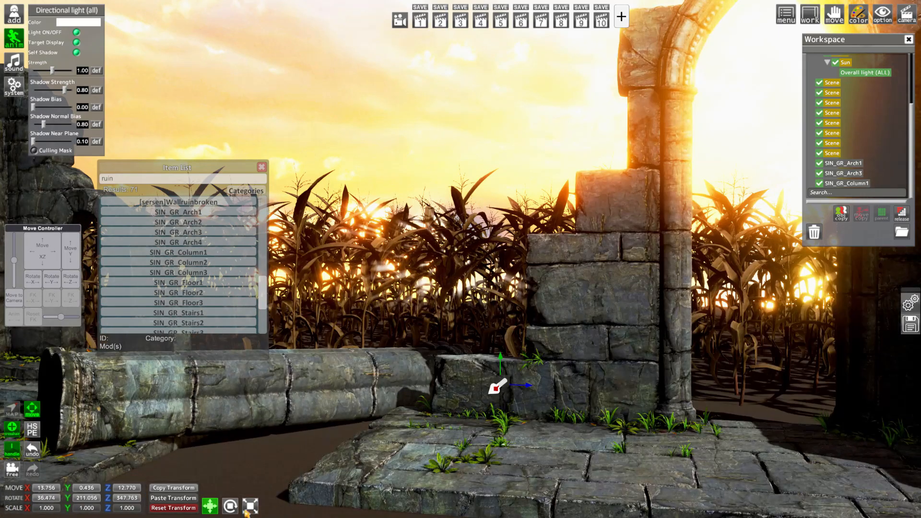
mouse_move(328, 470)
mouse_down()
mouse_move(370, 478)
mouse_move(328, 470)
mouse_up()
click(50, 497)
text(0)
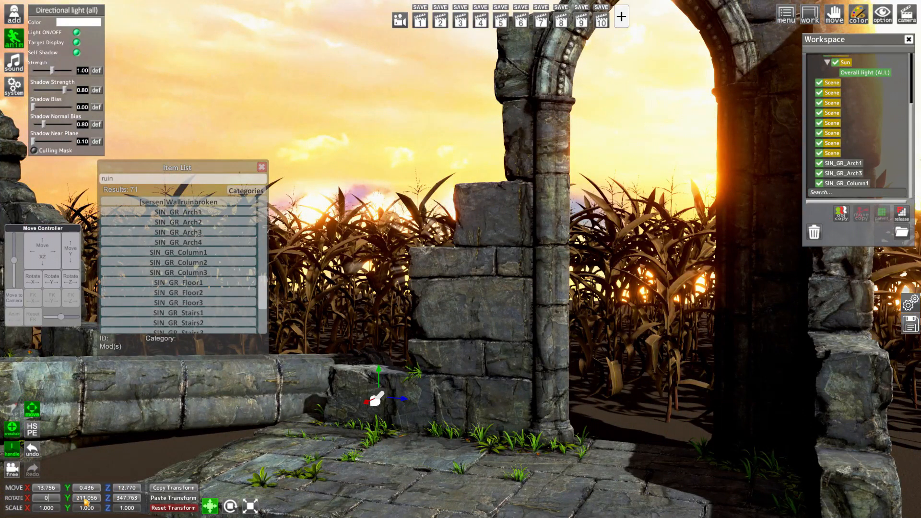
click(85, 498)
text(0)
click(133, 497)
text(000)
mouse_move(257, 460)
mouse_down()
mouse_move(302, 458)
mouse_move(259, 461)
mouse_up()
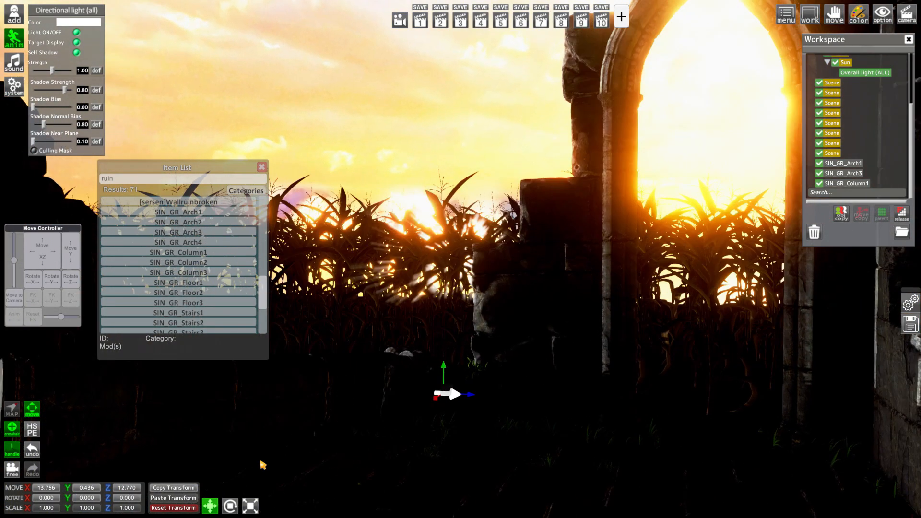
Rotate the Sun's overall light to about 27.4° on X and 119.4° on Y, and recall camera slot 1
drag(69, 495, 487, 492)
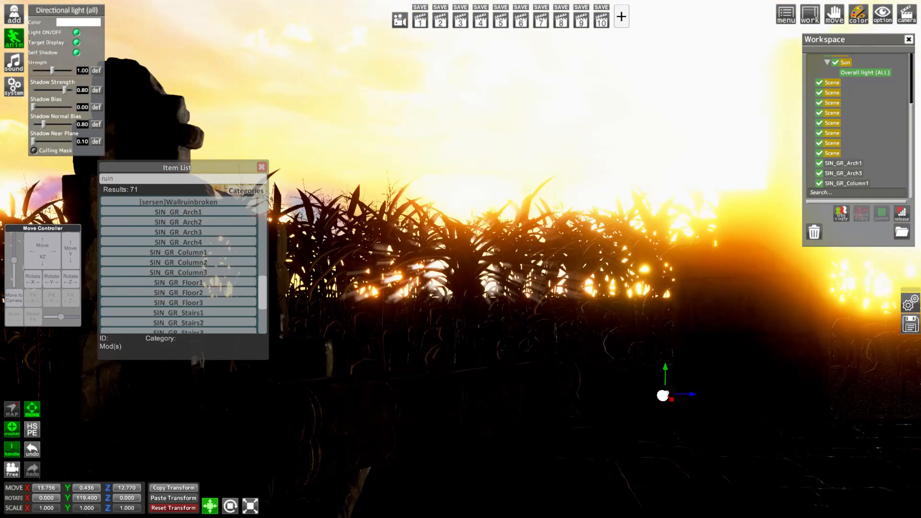
drag(27, 499, 85, 493)
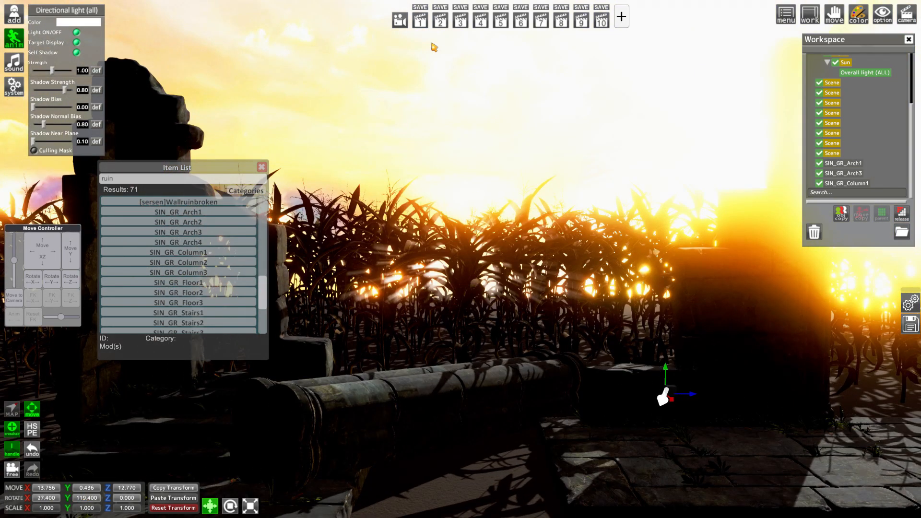
click(421, 20)
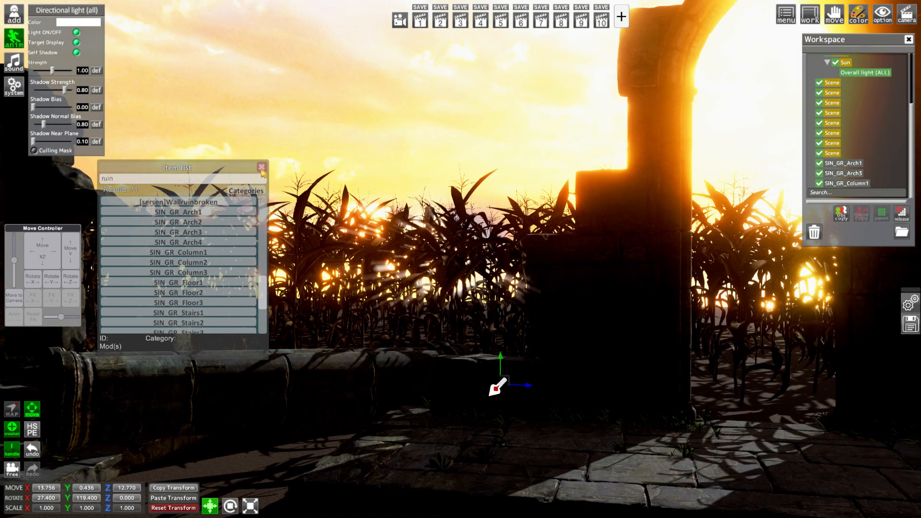
Colour the Sun's overall light a pale peach orange and raise its strength to 1.25
click(79, 22)
click(751, 388)
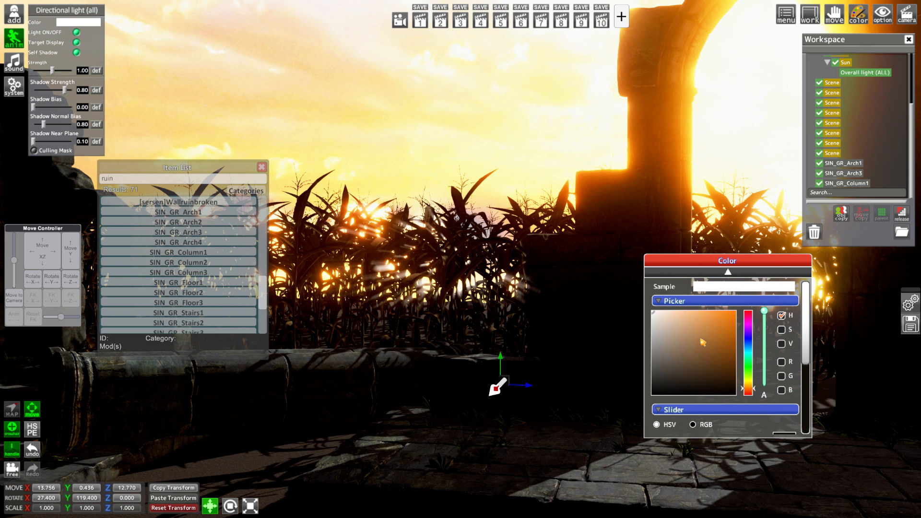
click(672, 312)
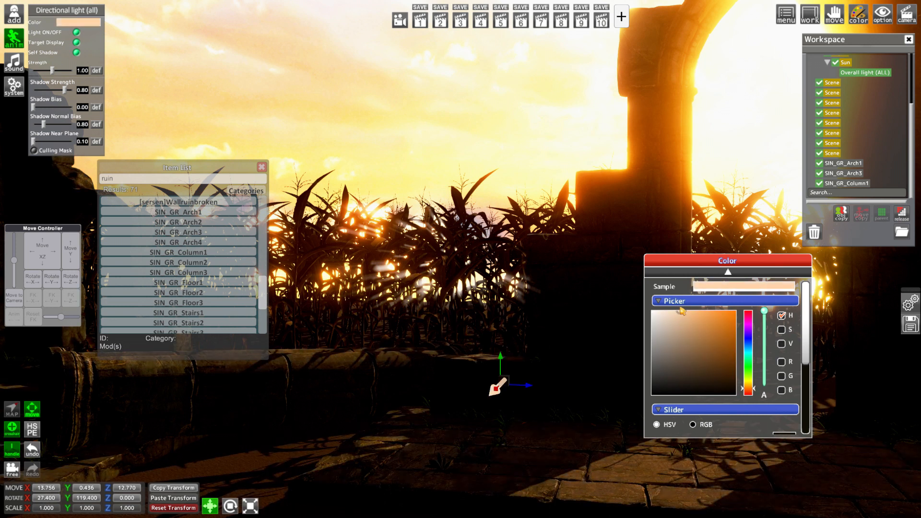
drag(58, 73, 59, 73)
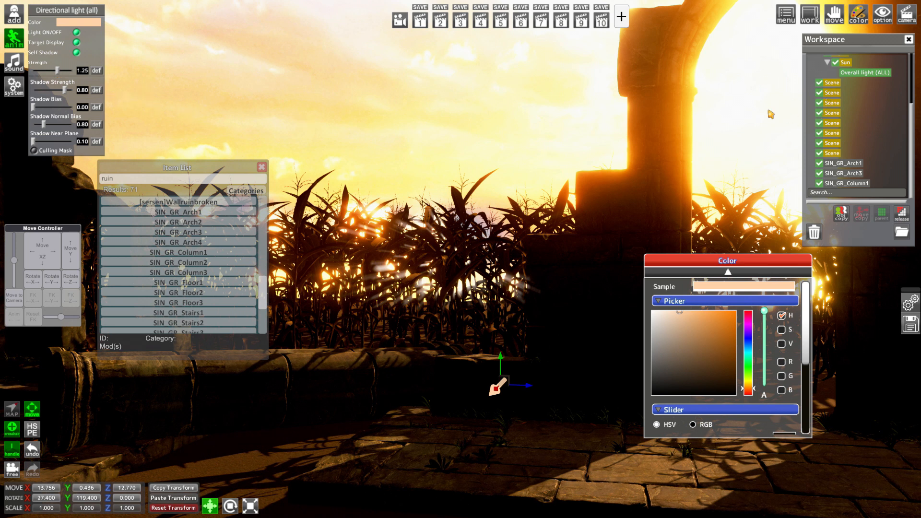
Parent the first spare Scene folder to the Light folder and rename it Ambient
scroll(850, 118, up, 1)
click(840, 74)
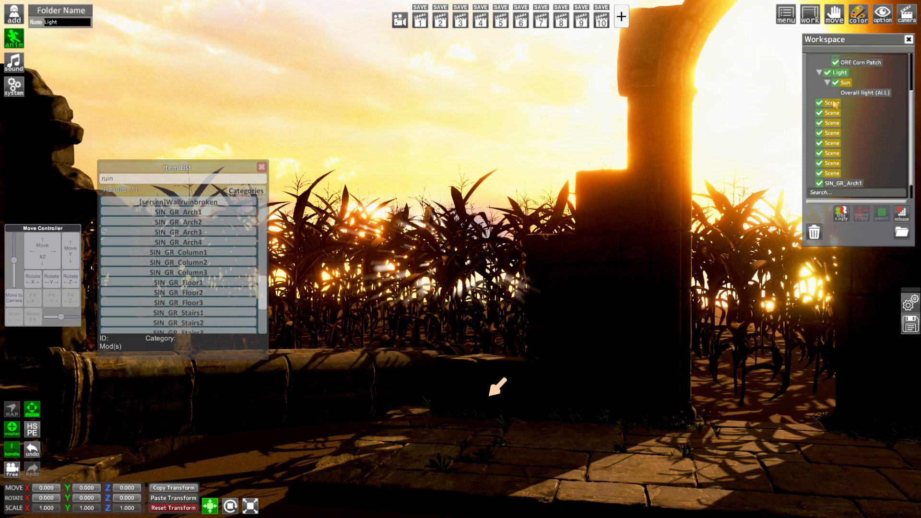
ctrl+click(835, 104)
click(884, 214)
click(851, 103)
click(61, 22)
text(Ambient)
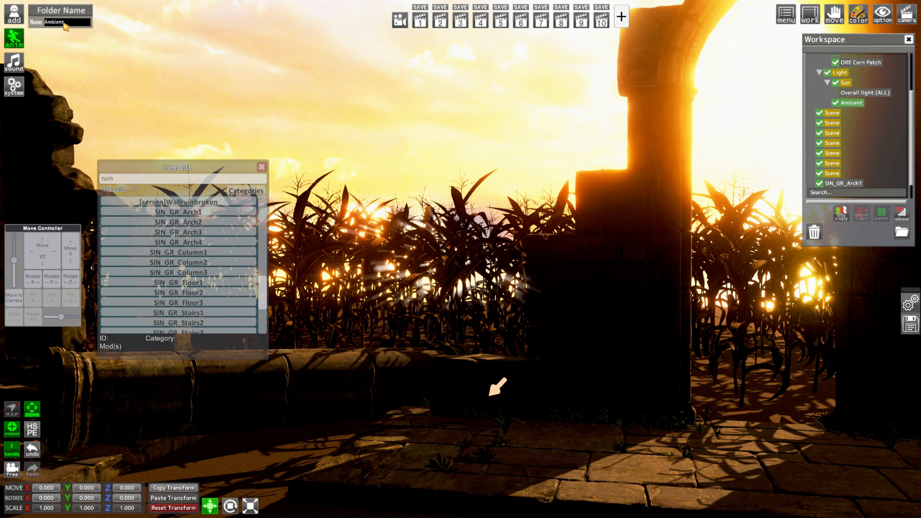
Raise the ambient intensity of the skybox slightly above 0.4 in the graphics settings
key(F5)
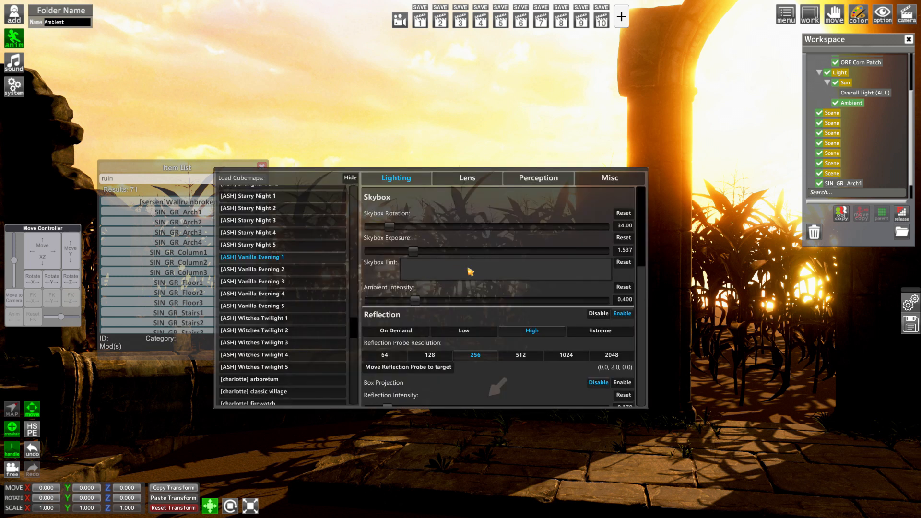
drag(416, 301, 437, 309)
key(F5)
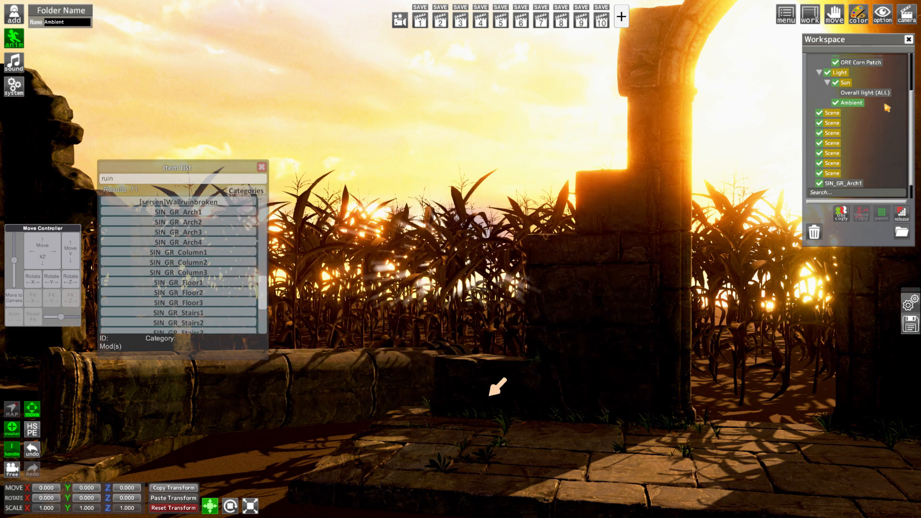
Duplicate the Sun's overall light and parent the copy to the Ambient folder
click(865, 93)
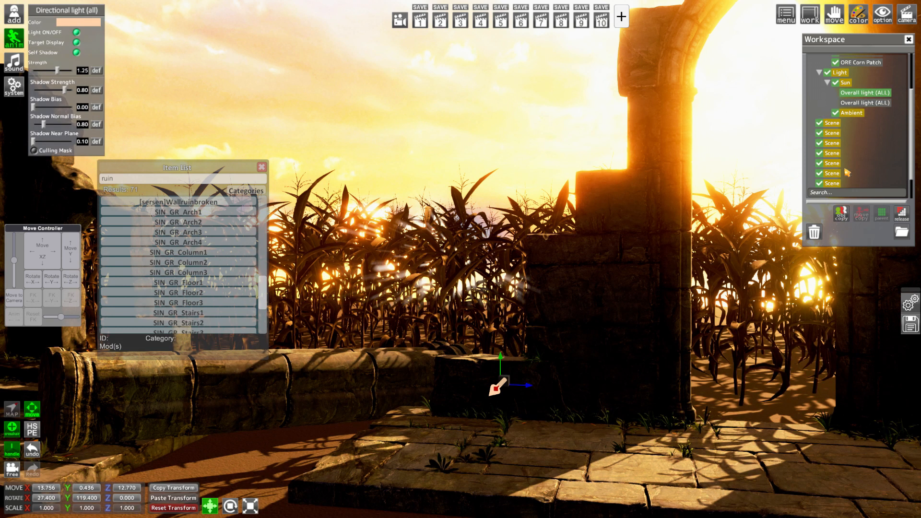
click(852, 113)
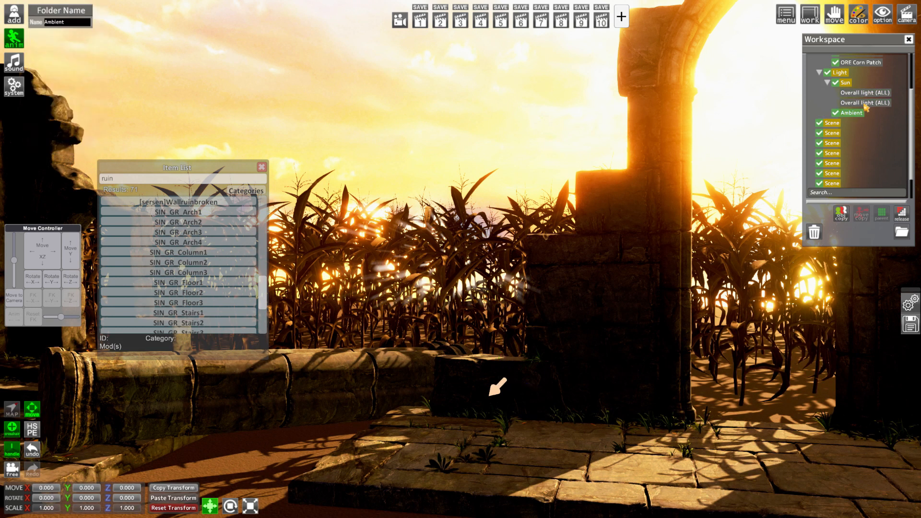
click(881, 214)
click(827, 102)
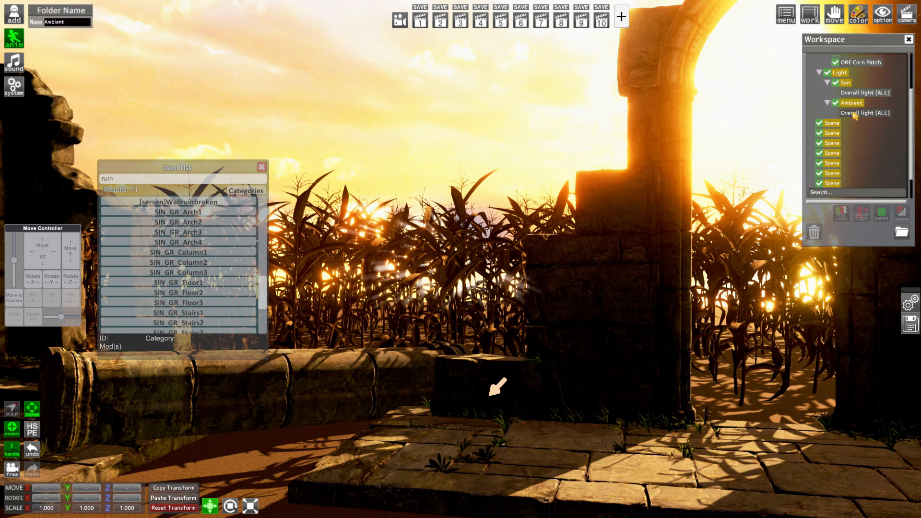
Turn off self shadow on the ambient light and rotate it to about 326.8° X, 39.2° Y and 23.1° Z
click(864, 113)
click(76, 53)
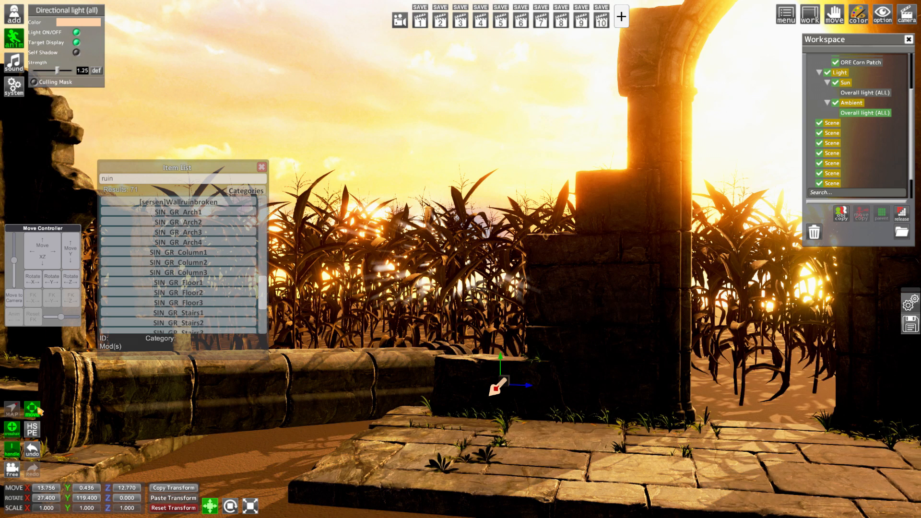
drag(29, 498, 44, 469)
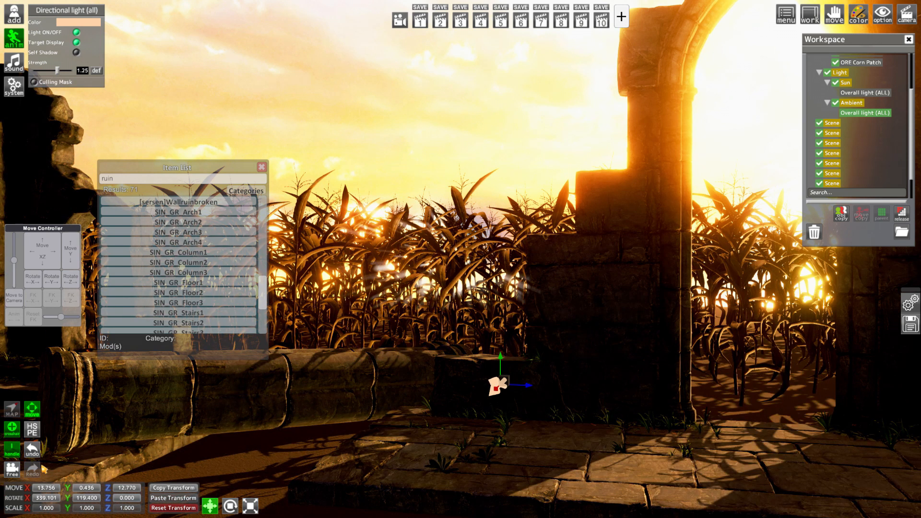
drag(67, 500, 95, 441)
drag(27, 500, 19, 455)
Try a dark blue on the ambient light and settle on a dark, muted red
click(94, 21)
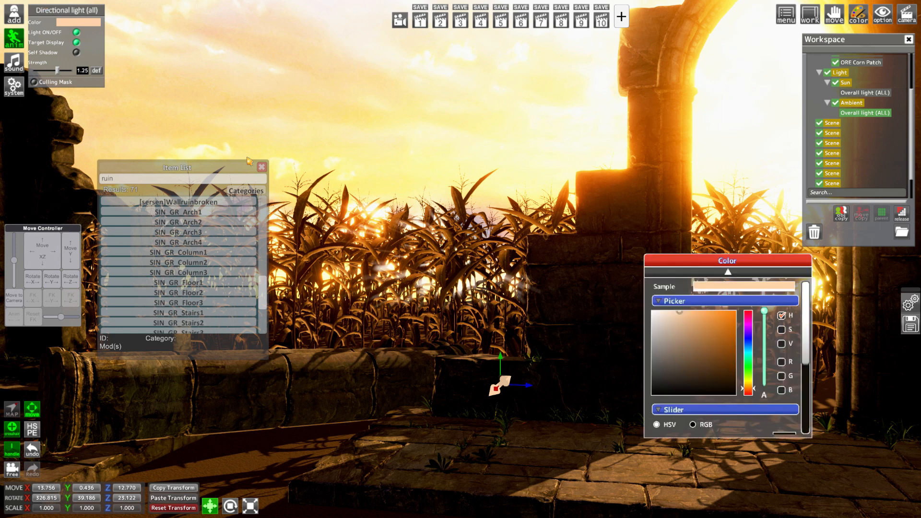
drag(748, 317, 748, 295)
mouse_move(711, 378)
mouse_down()
mouse_move(695, 373)
mouse_move(700, 351)
mouse_move(748, 336)
mouse_up()
mouse_move(701, 361)
mouse_down()
mouse_move(716, 331)
mouse_move(718, 360)
mouse_up()
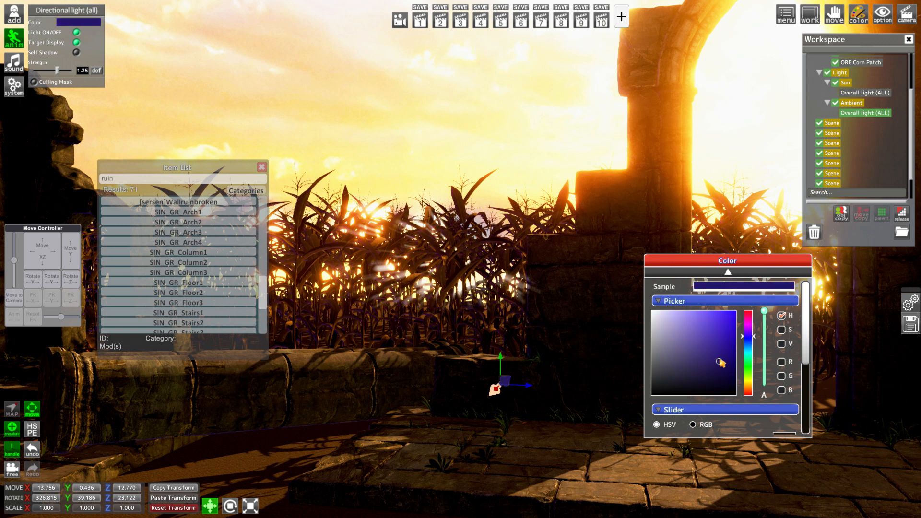
drag(749, 325, 750, 302)
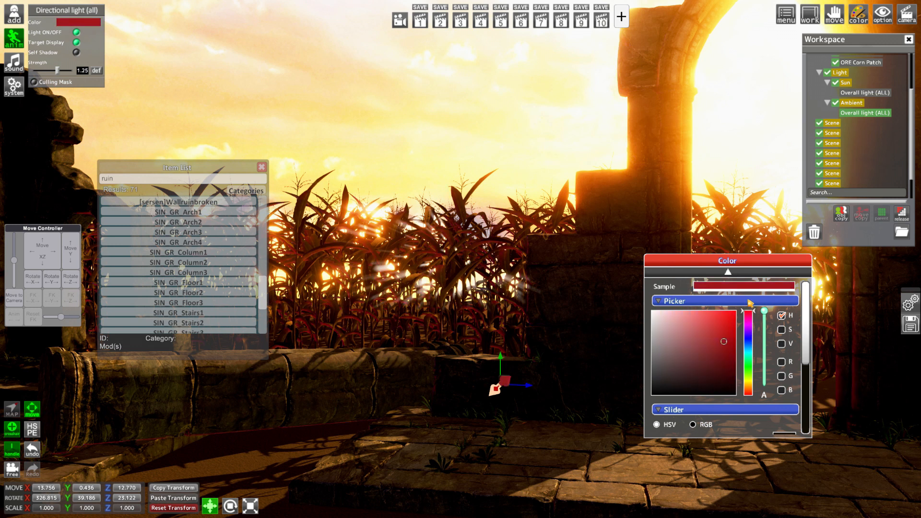
click(693, 372)
drag(692, 373, 695, 365)
Close the colour picker, recall the view from camera slot 1 and close the item list
middle_drag(523, 403, 551, 411)
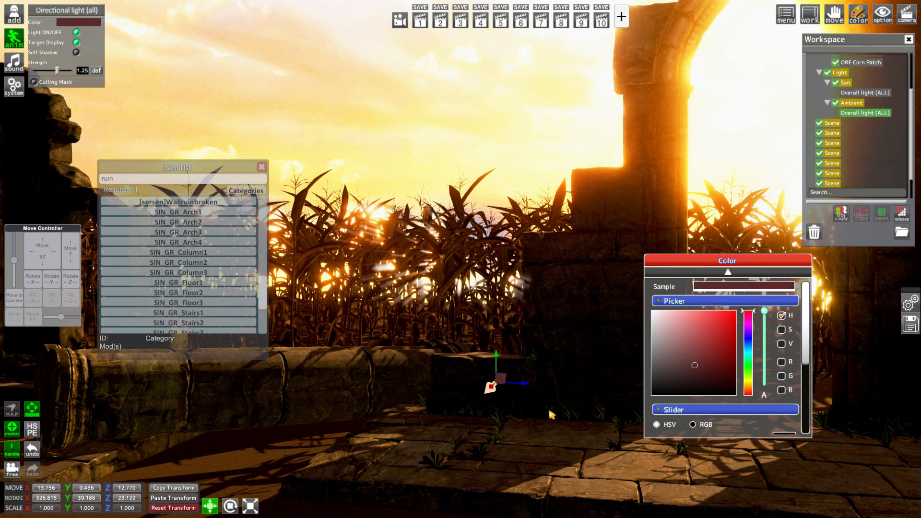
key(Tab)
key(Tab)
key(c)
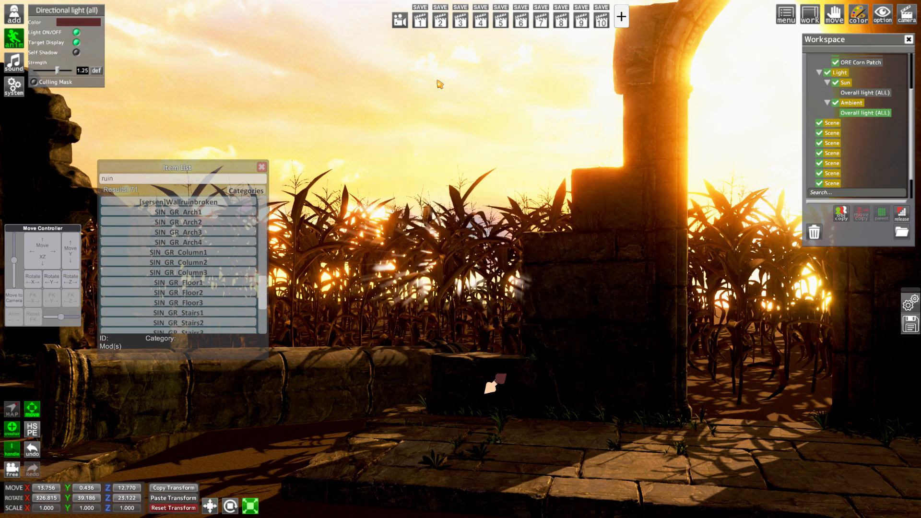
click(426, 28)
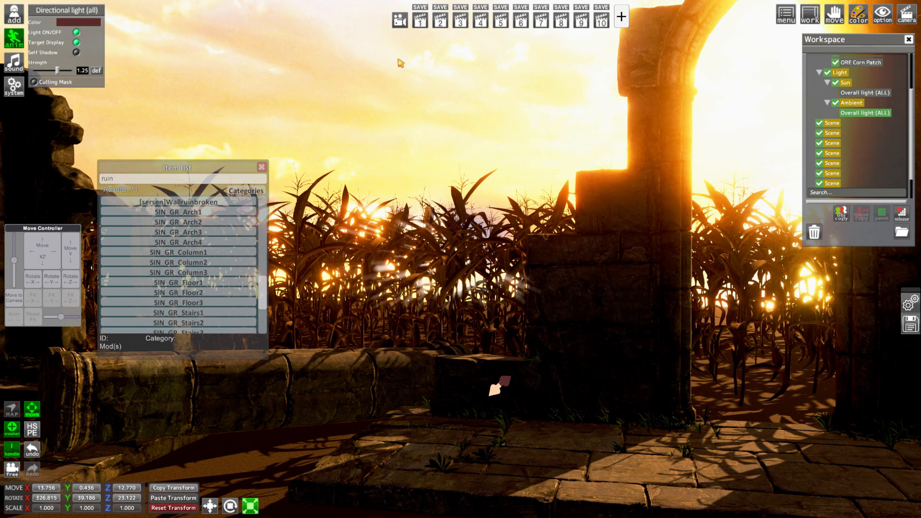
click(261, 167)
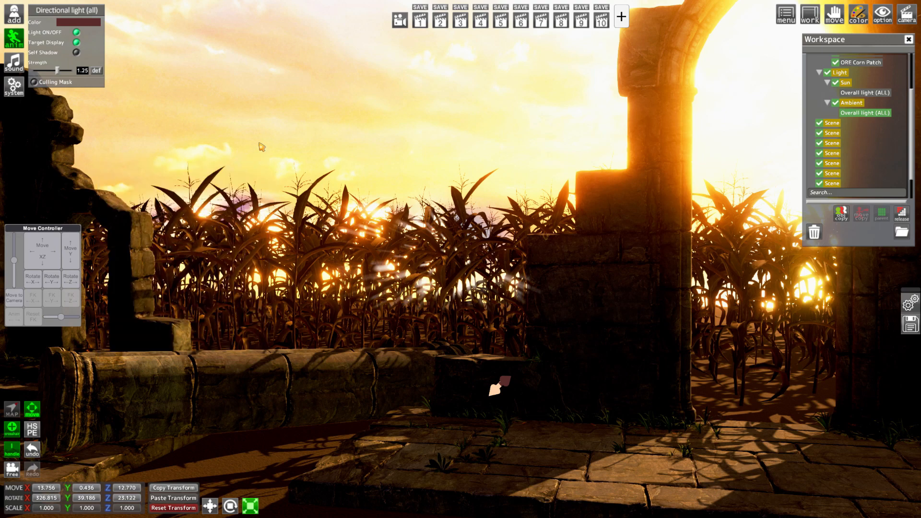
Search the item list for "cliff" and add the conq Cliff 1 item to the scene
drag(271, 162, 461, 261)
click(13, 19)
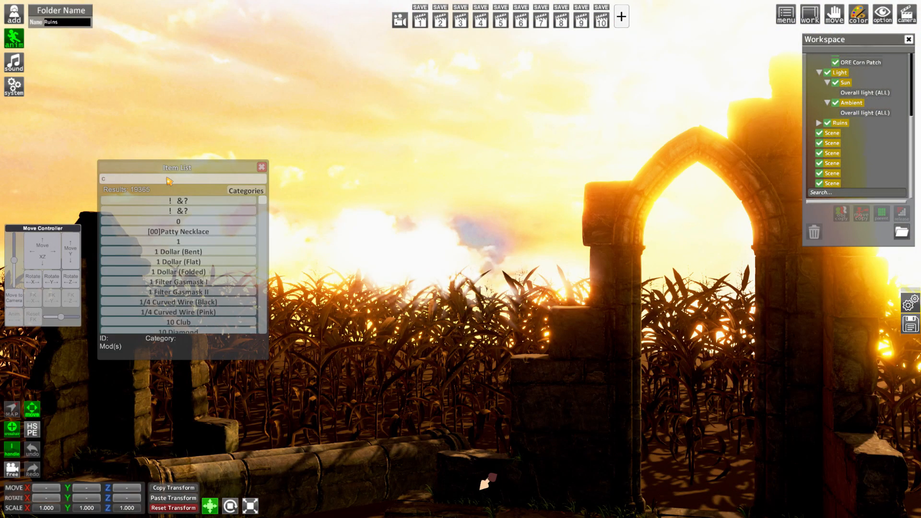
text(liff)
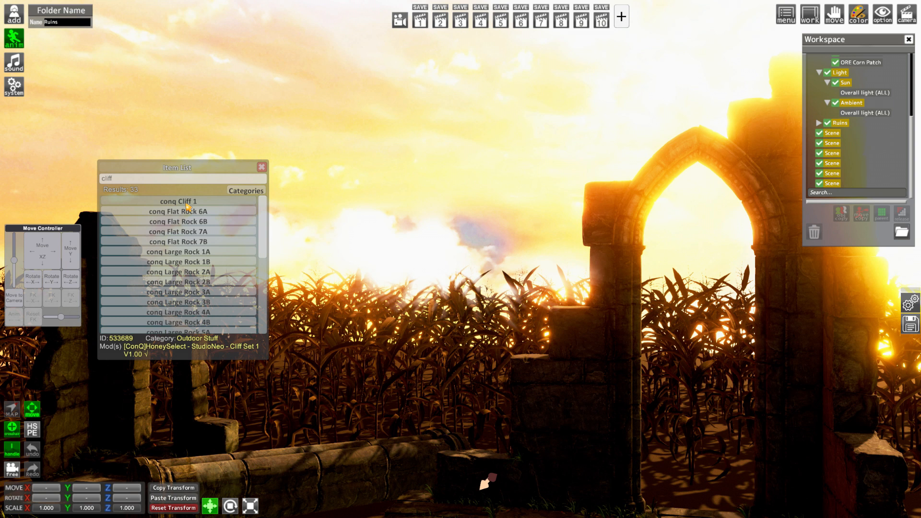
click(187, 201)
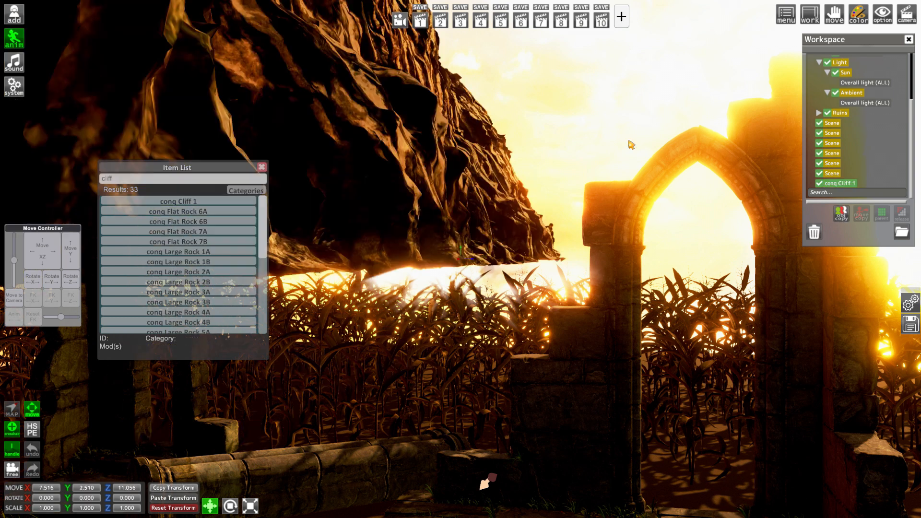
Rotate the cliff to 42.6° Y and place it behind the cornfield at about X -32.2, Y -4.7, Z -8.1
drag(70, 497, 159, 488)
drag(77, 248, 1, 156)
click(421, 26)
drag(28, 258, 64, 253)
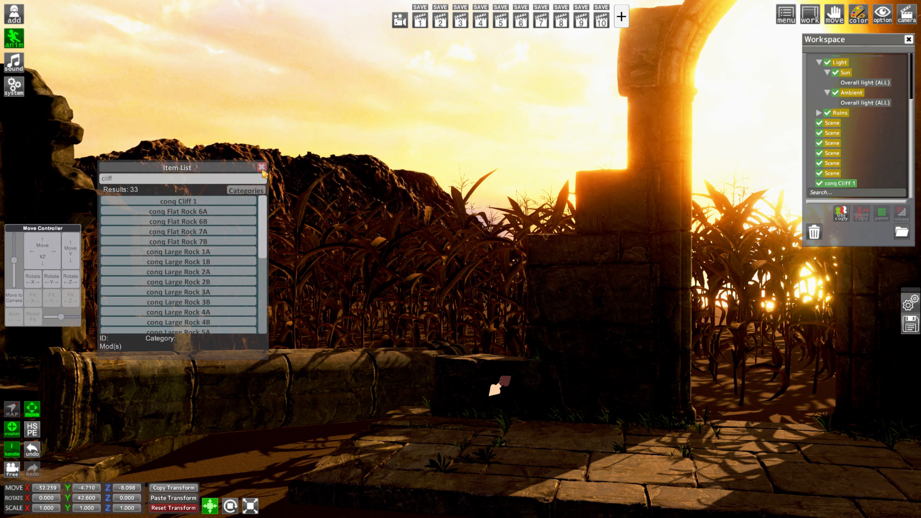
click(261, 167)
Rename the first spare Scene folder below Ruins as Background
click(829, 133)
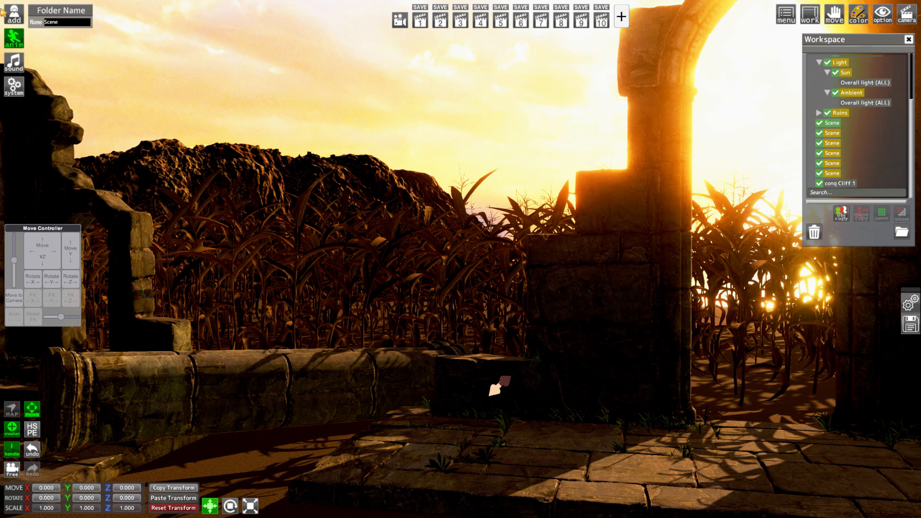
click(62, 22)
text(Background)
key(Return)
Parent the Background folder to the main Scene folder
scroll(839, 66, up, 3)
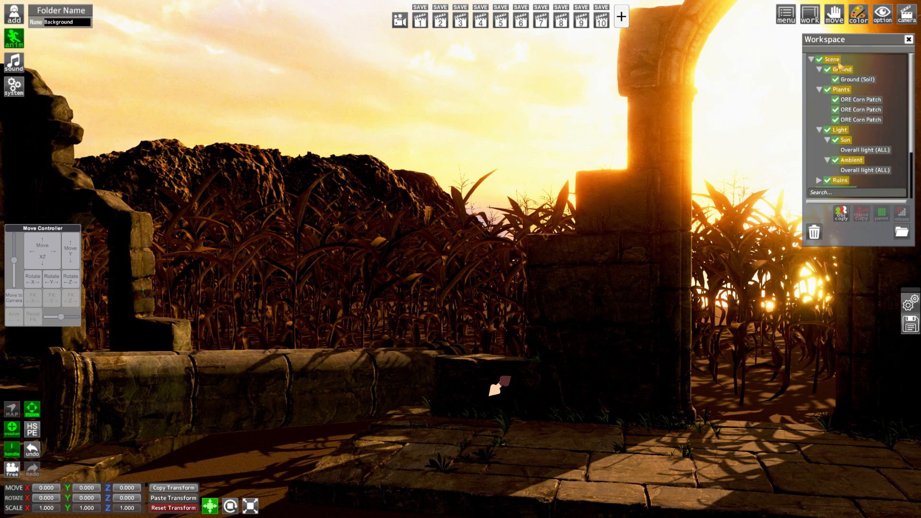
click(831, 59)
scroll(836, 120, down, 2)
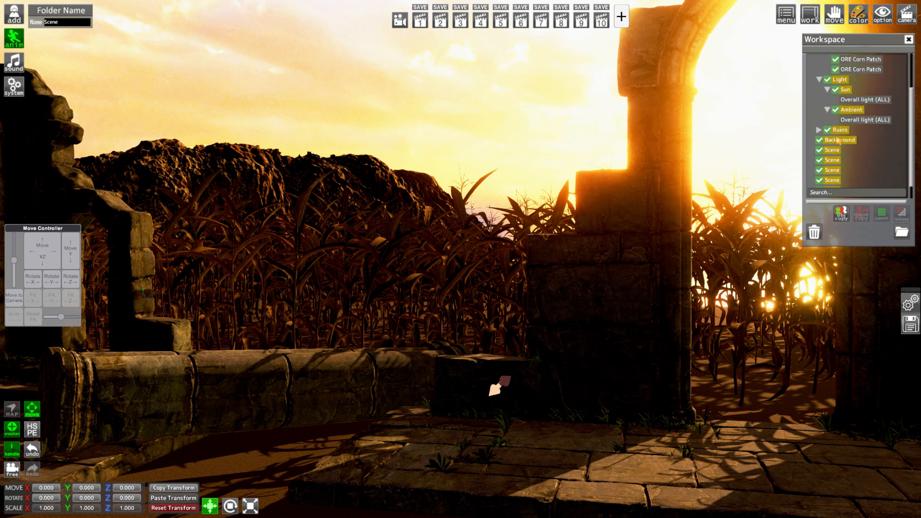
click(881, 215)
Parent the conq Cliff 1 item to the Background folder
click(856, 143)
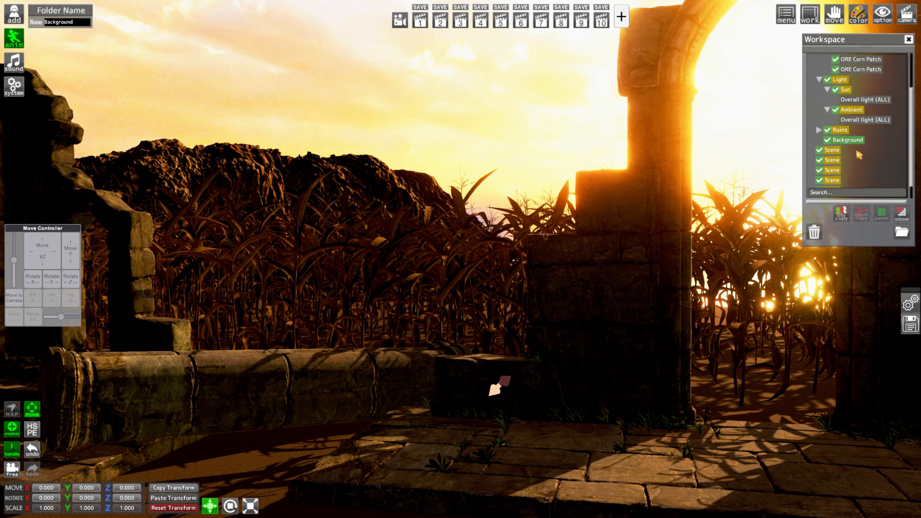
scroll(856, 145, down, 2)
ctrl+click(852, 186)
click(885, 216)
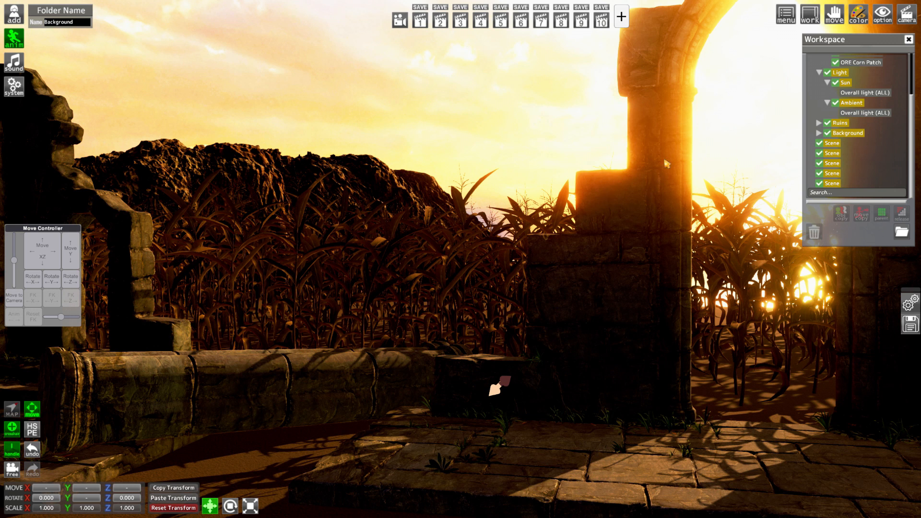
Add the conq Dandelion 1 Group C item from the Plants category
click(14, 14)
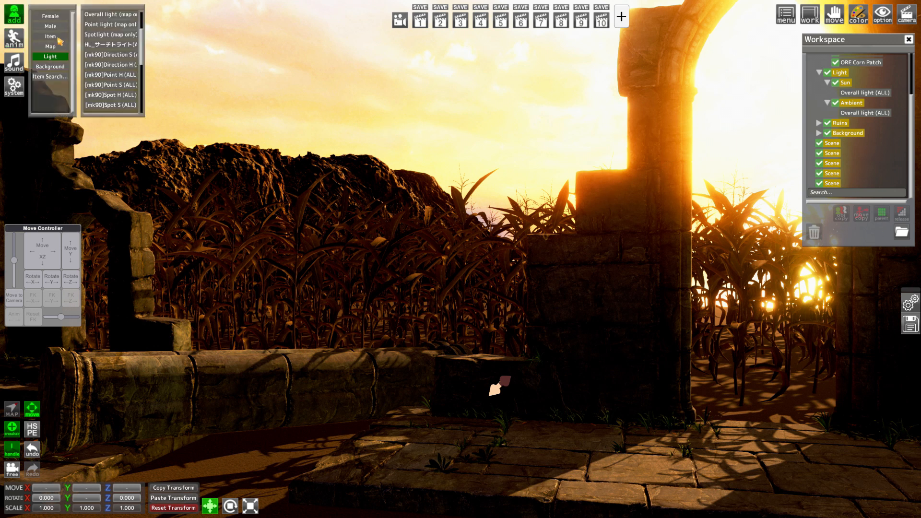
click(58, 37)
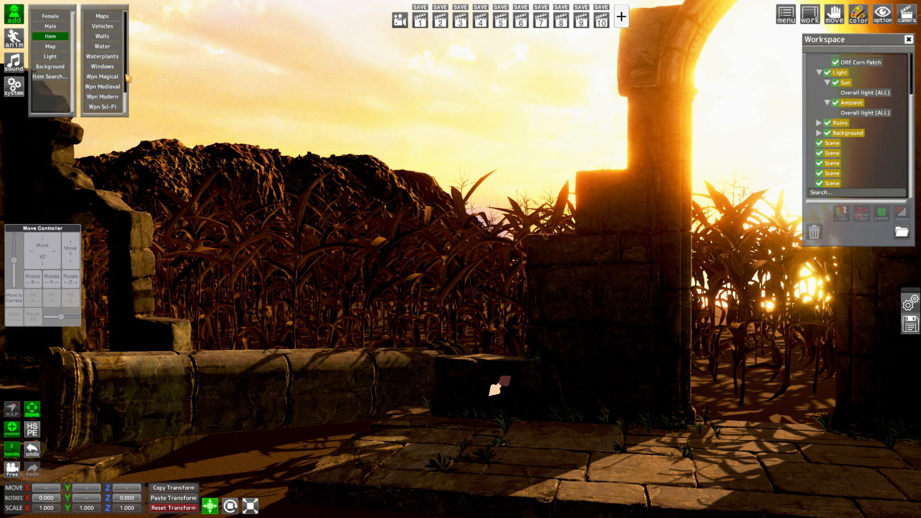
drag(124, 99, 124, 73)
click(110, 56)
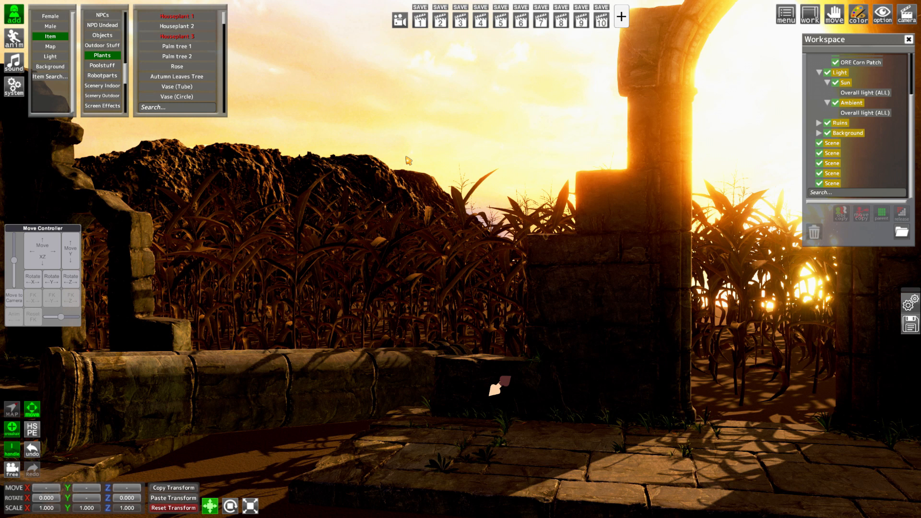
drag(225, 22, 235, 97)
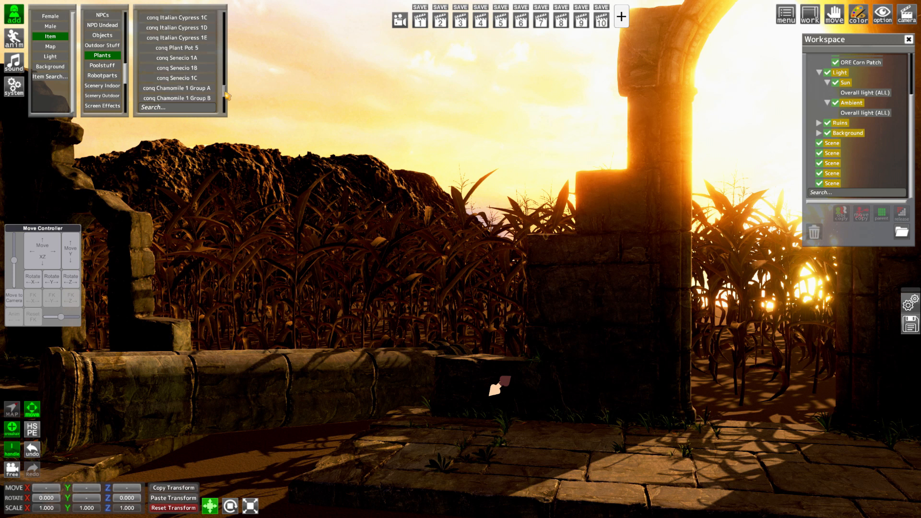
scroll(205, 81, down, 3)
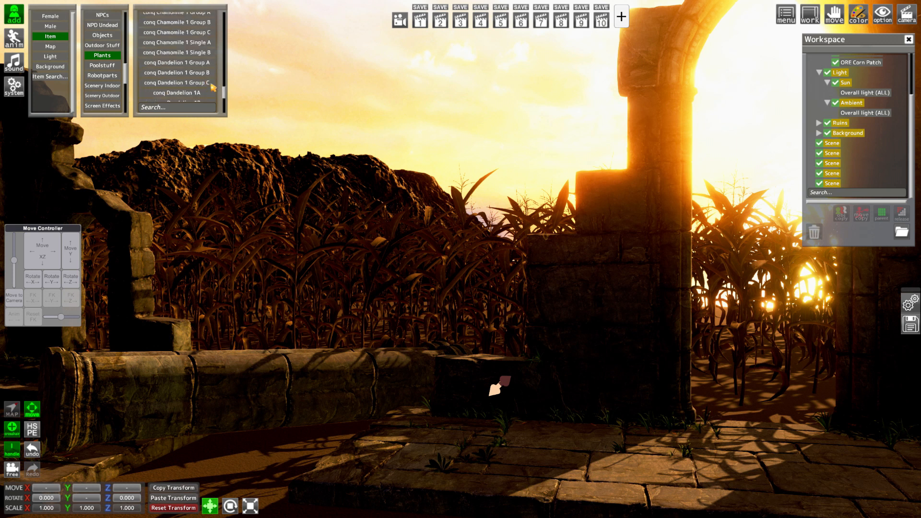
click(202, 83)
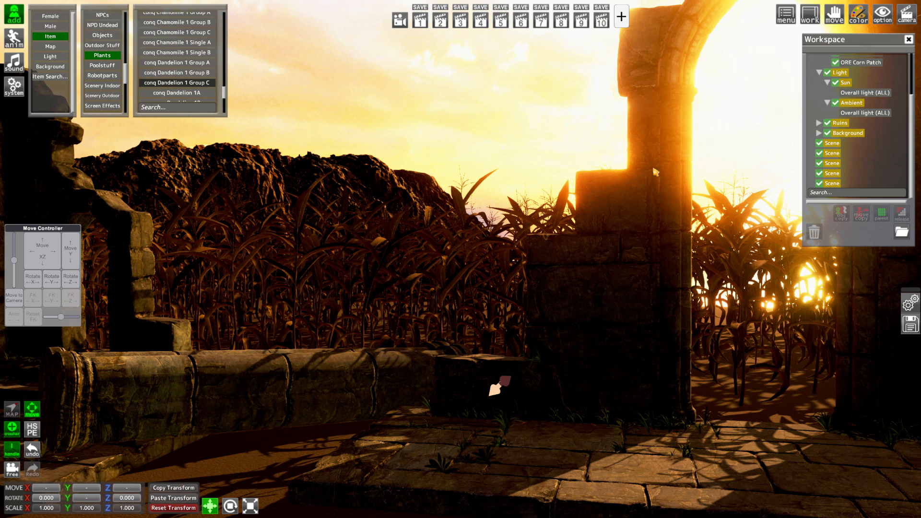
Move the dandelion group beside the fallen column at about X 14.1, Y -0.035, Z 10.9 and scale it to about 1.393
drag(71, 248, 45, 253)
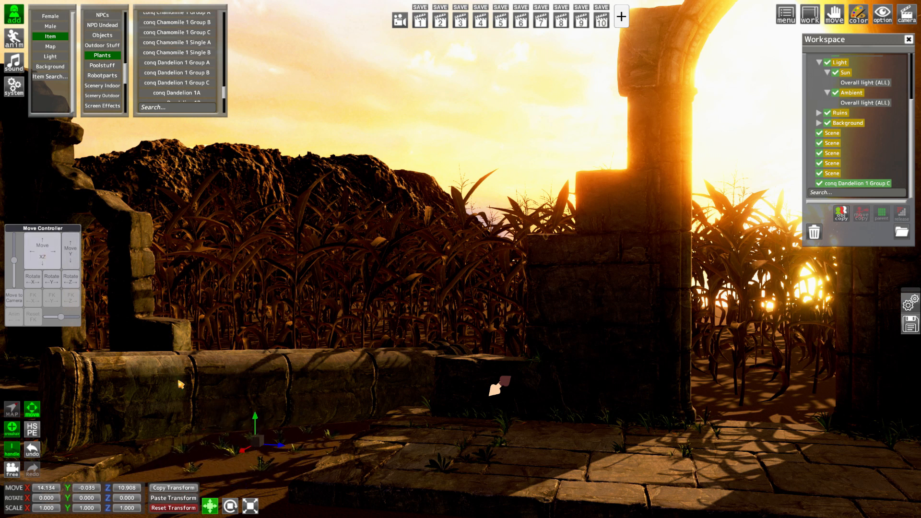
click(250, 506)
drag(262, 447, 397, 443)
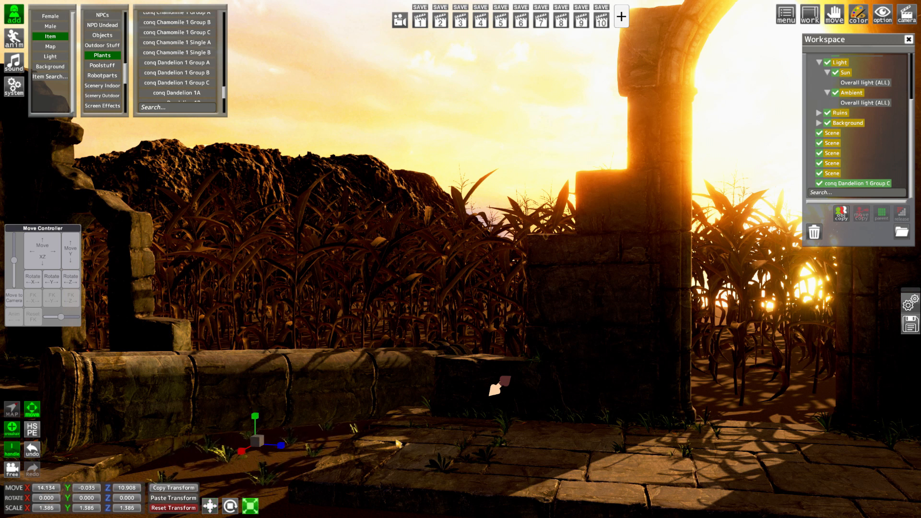
Parent the conq Dandelion 1 Group C item to the Plants folder
scroll(855, 89, up, 3)
click(844, 92)
scroll(858, 137, down, 3)
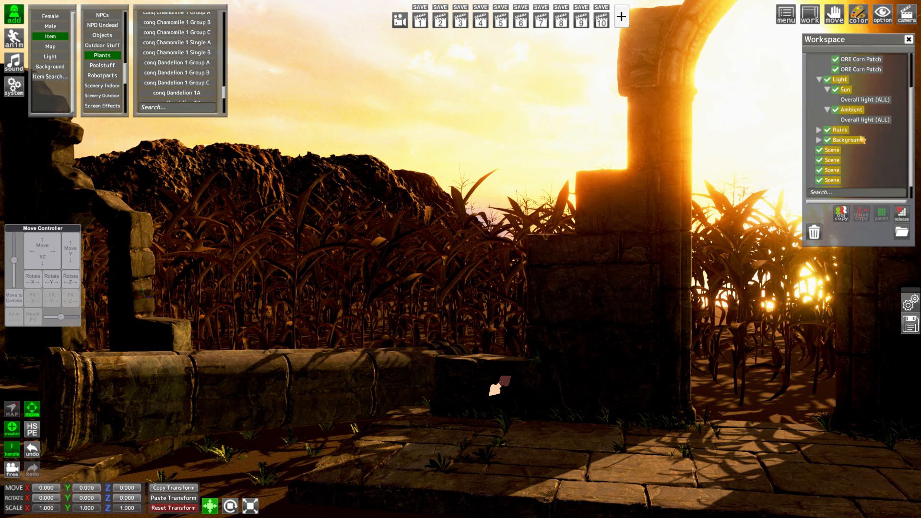
click(862, 185)
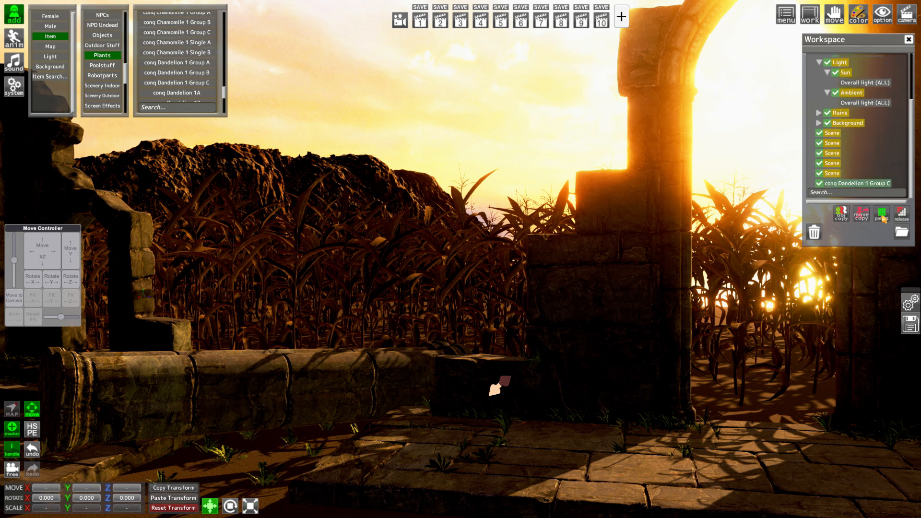
click(881, 215)
Place a duplicate of the dandelion group under the arch at about X 12.5, Z 15.1, rotated to 340.8° Y and scaled to 1.476
scroll(858, 119, up, 5)
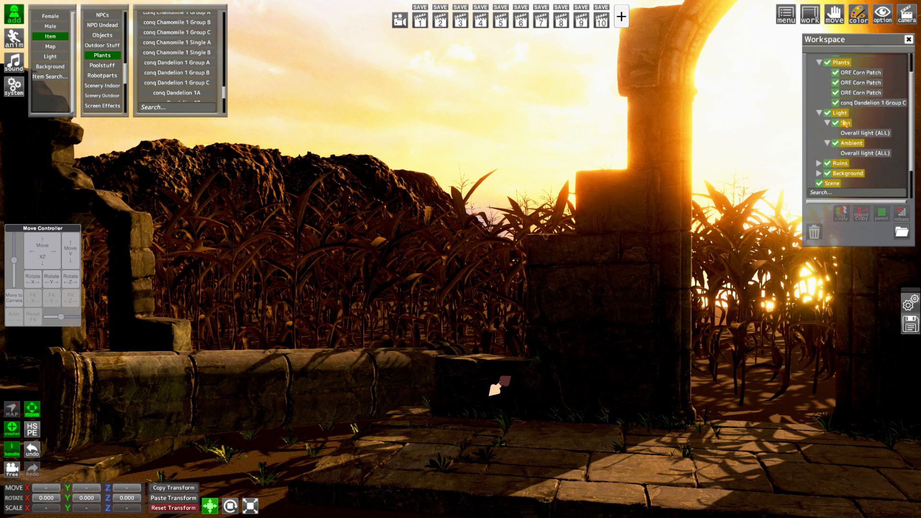
click(875, 130)
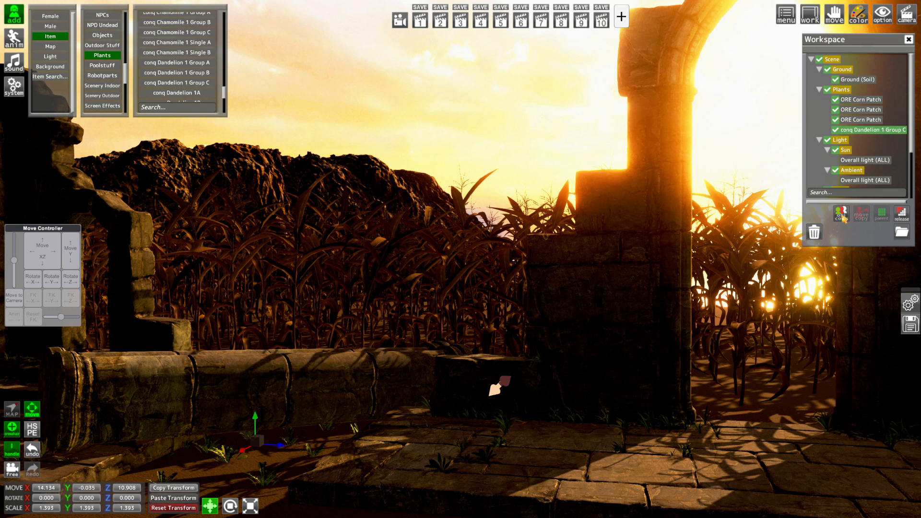
click(842, 218)
click(867, 141)
drag(46, 252, 115, 251)
drag(74, 501, 42, 499)
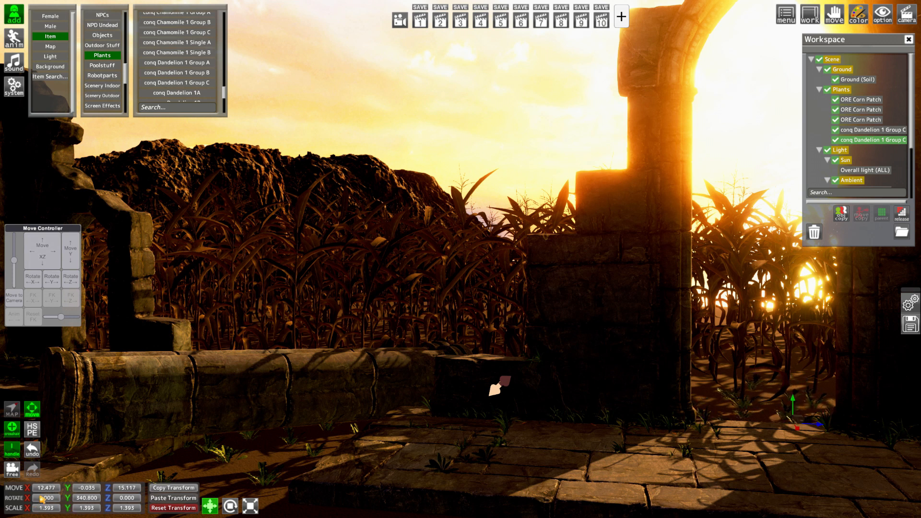
click(252, 506)
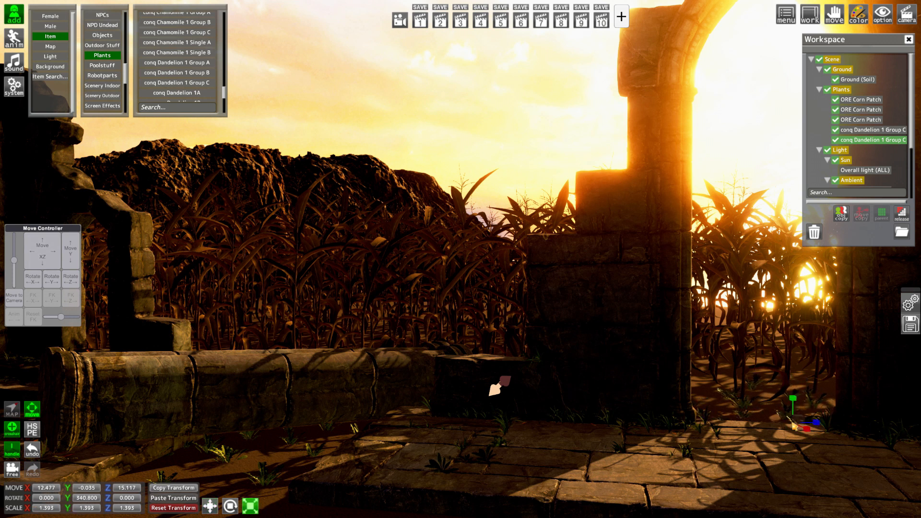
drag(803, 423, 822, 411)
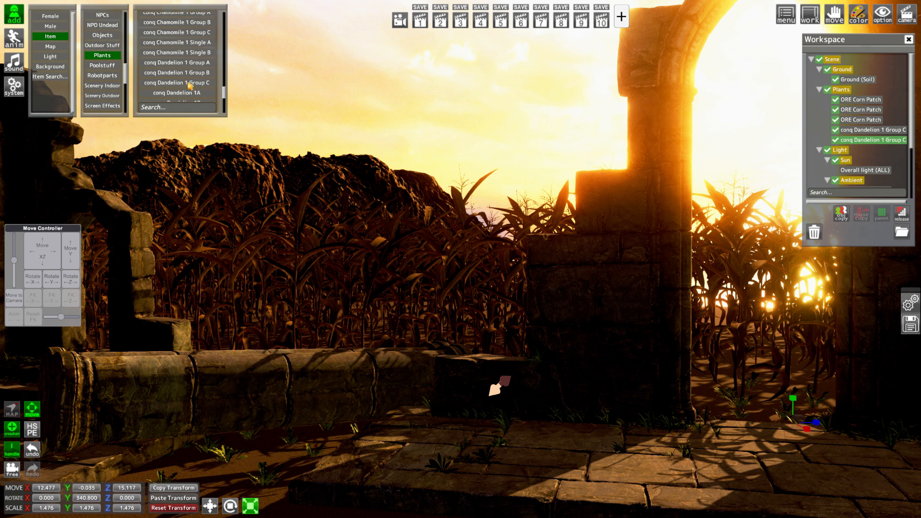
Add the conq Grass 4A plant and move it beside the fallen column at about X 14.1, Y -0.03, Z 11.4
scroll(191, 87, down, 10)
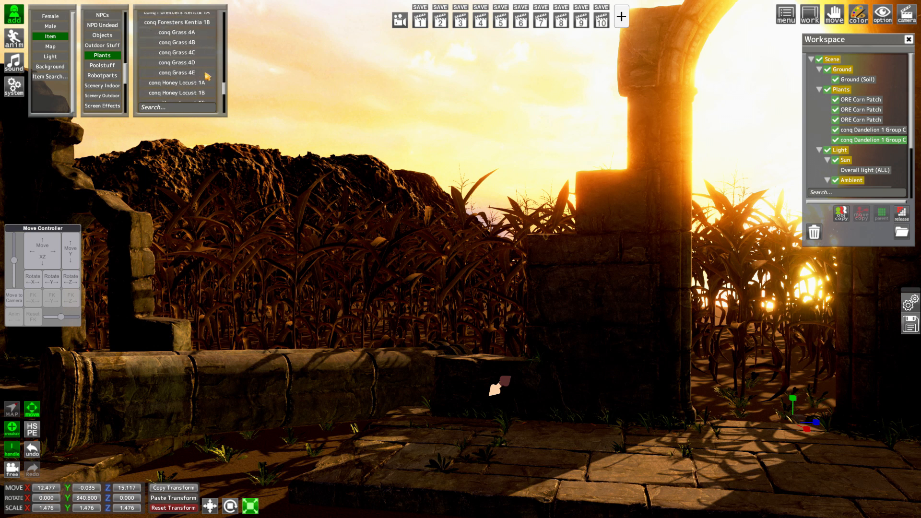
click(192, 32)
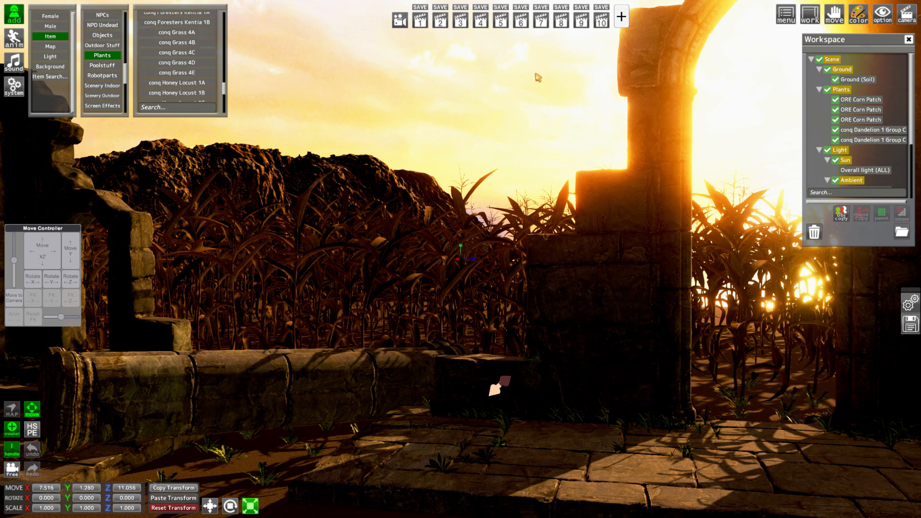
drag(910, 115, 915, 203)
drag(551, 206, 577, 234)
right_drag(565, 259, 567, 262)
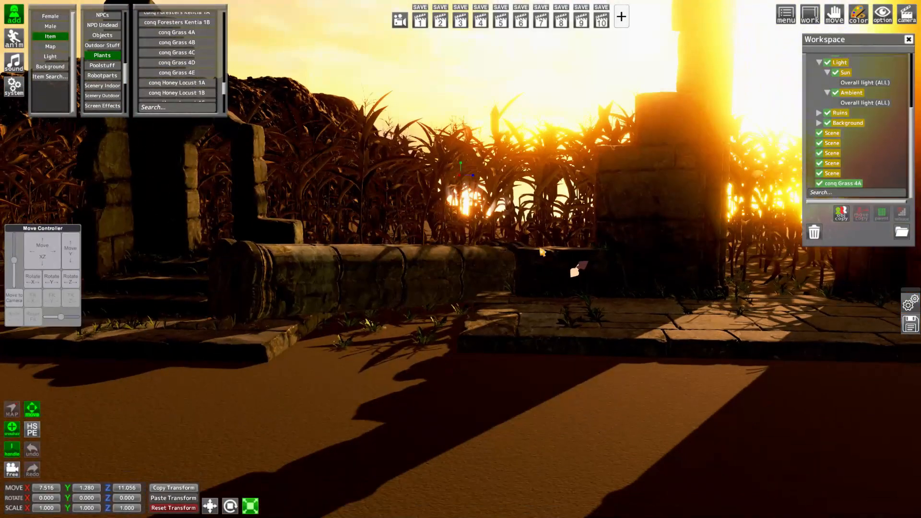
drag(50, 259, 71, 295)
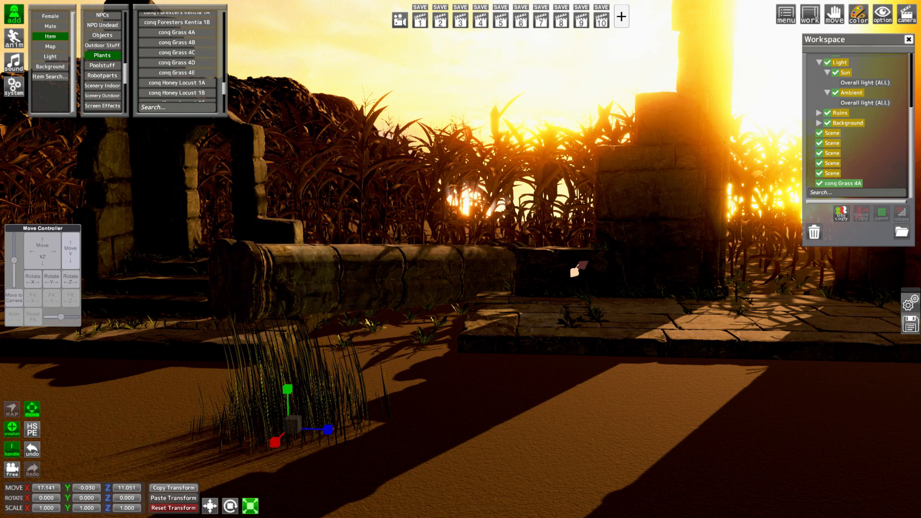
drag(50, 263, 52, 244)
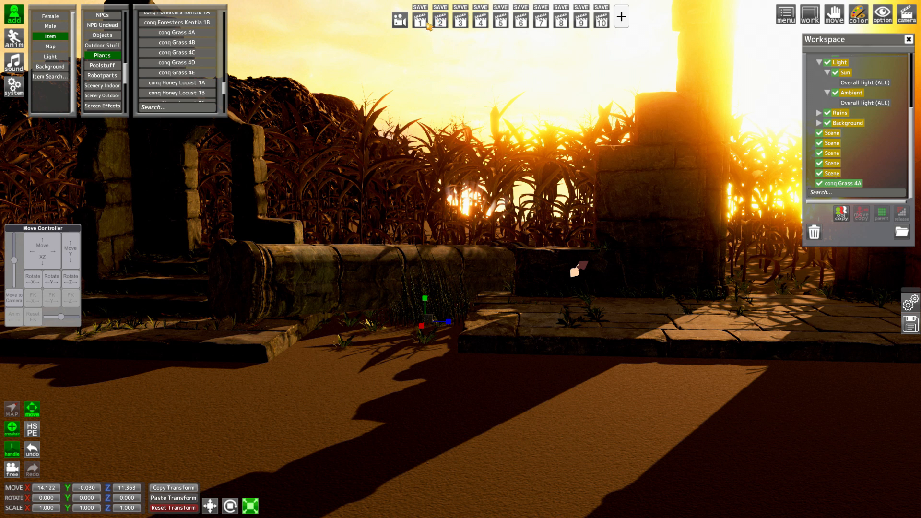
Rotate the grass to about 295.8° Y, scale it to about 1.484 and move it under the arch at about X 12.3, Z 14.5
click(426, 22)
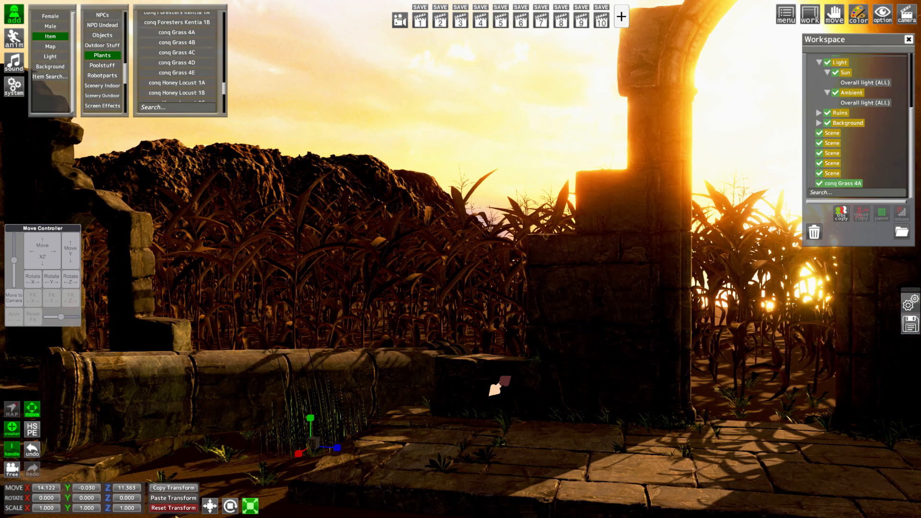
drag(73, 499, 43, 512)
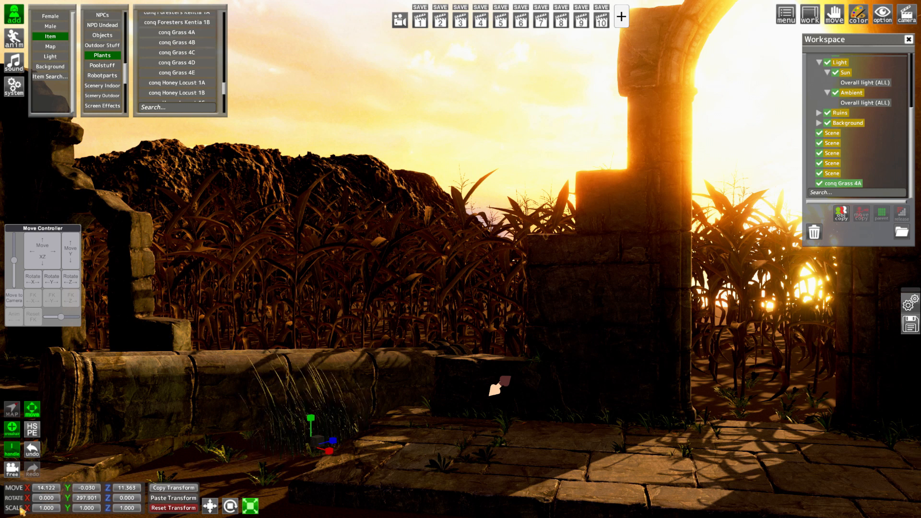
mouse_move(40, 254)
mouse_down()
mouse_move(32, 259)
mouse_move(46, 240)
mouse_move(43, 265)
mouse_up()
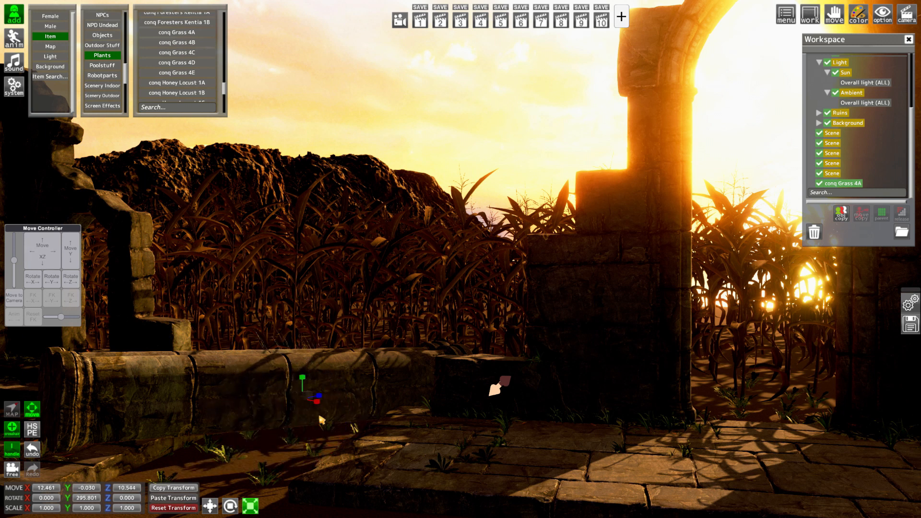
drag(308, 396, 520, 433)
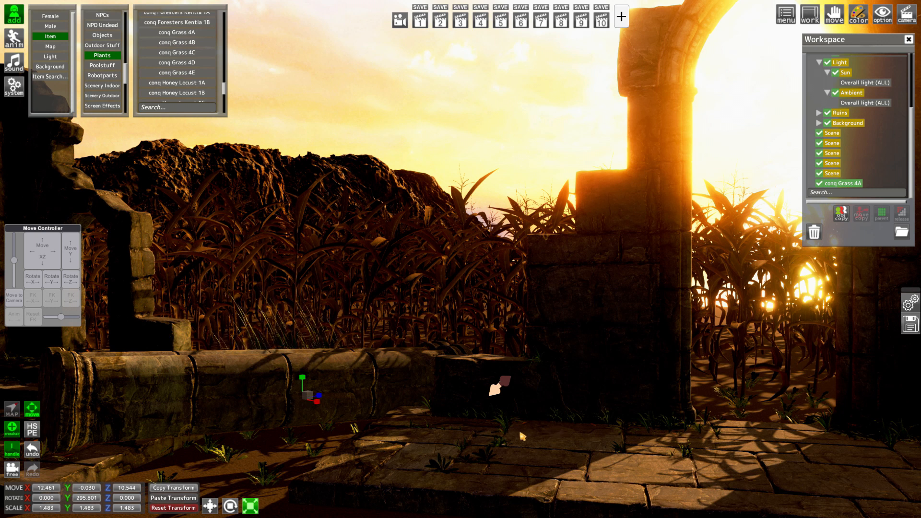
mouse_move(51, 253)
mouse_down()
mouse_move(79, 251)
mouse_move(57, 254)
mouse_up()
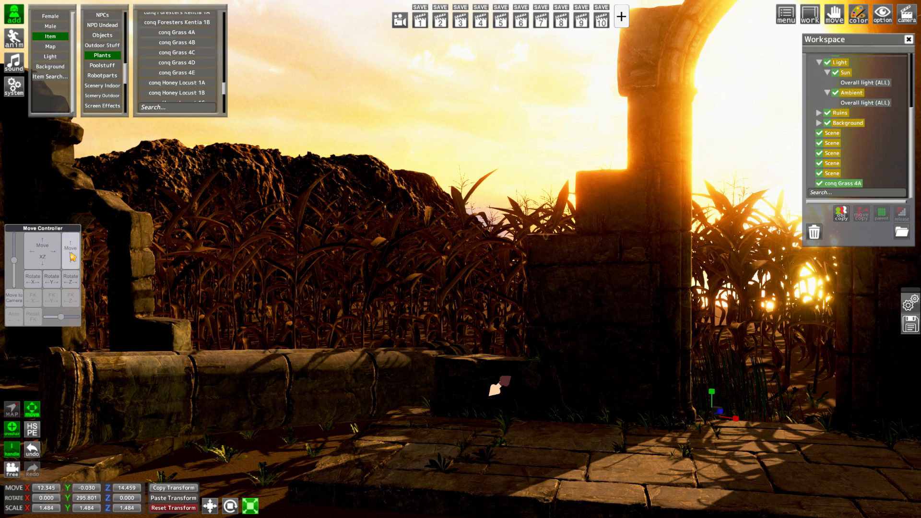
Parent the conq Grass 4A item to the Plants folder
scroll(833, 120, up, 5)
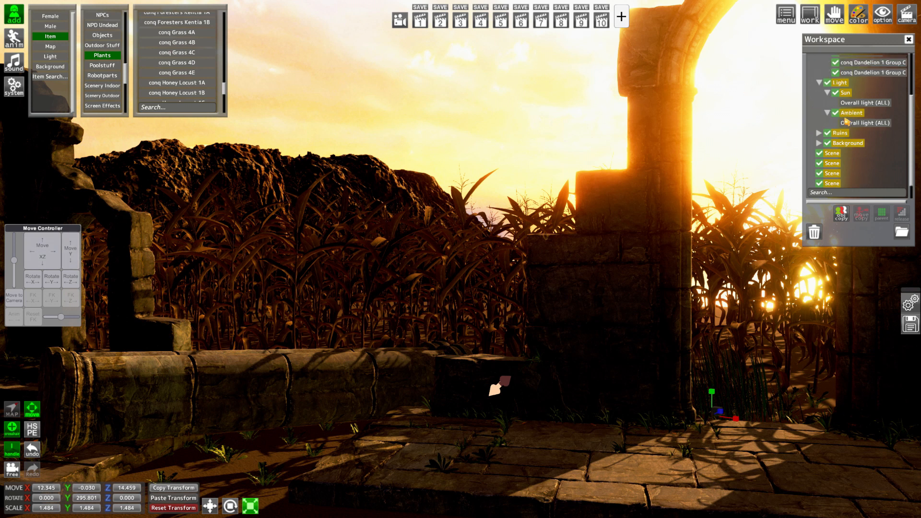
click(845, 90)
scroll(870, 155, down, 5)
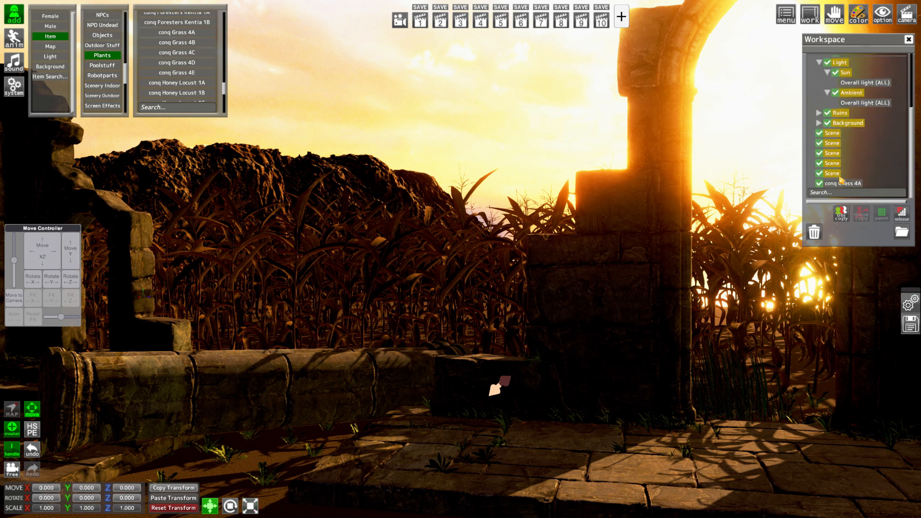
ctrl+click(835, 184)
click(878, 211)
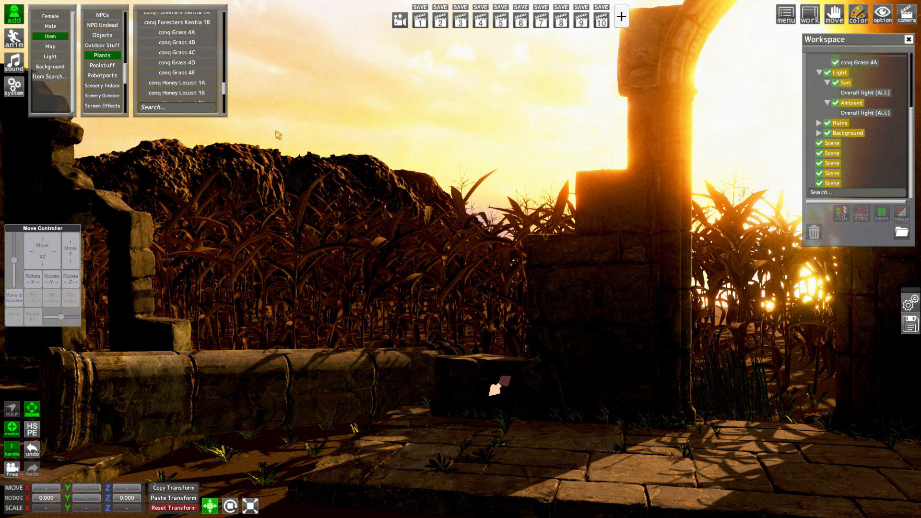
Add the conq Grass 4E plant and parent it to the Plants folder
click(194, 73)
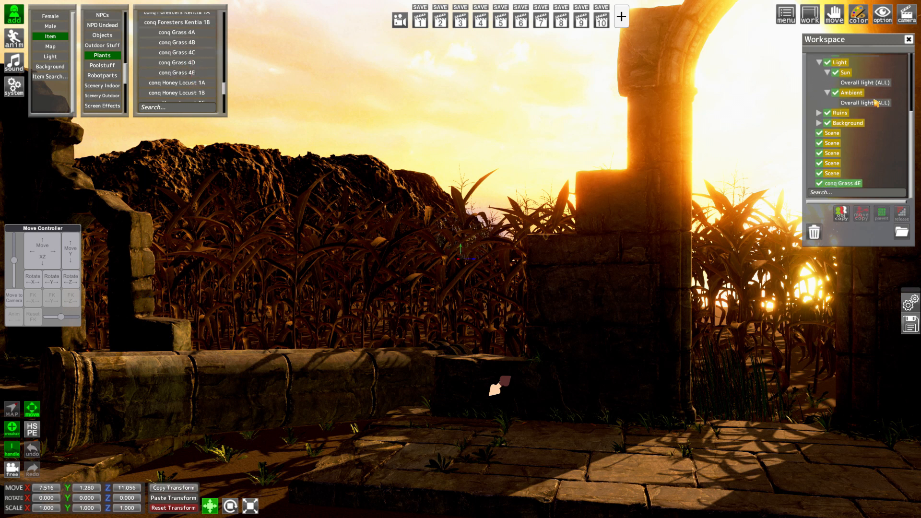
scroll(849, 108, up, 2)
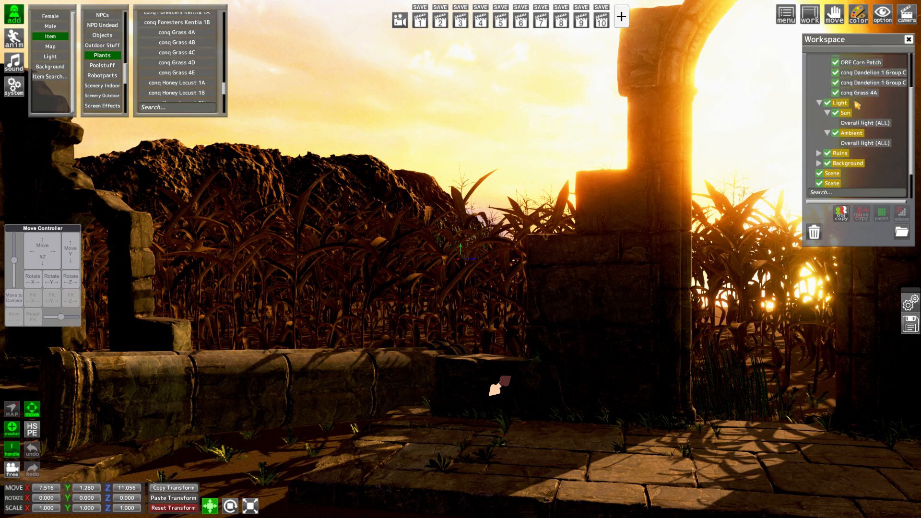
click(857, 95)
scroll(852, 97, up, 2)
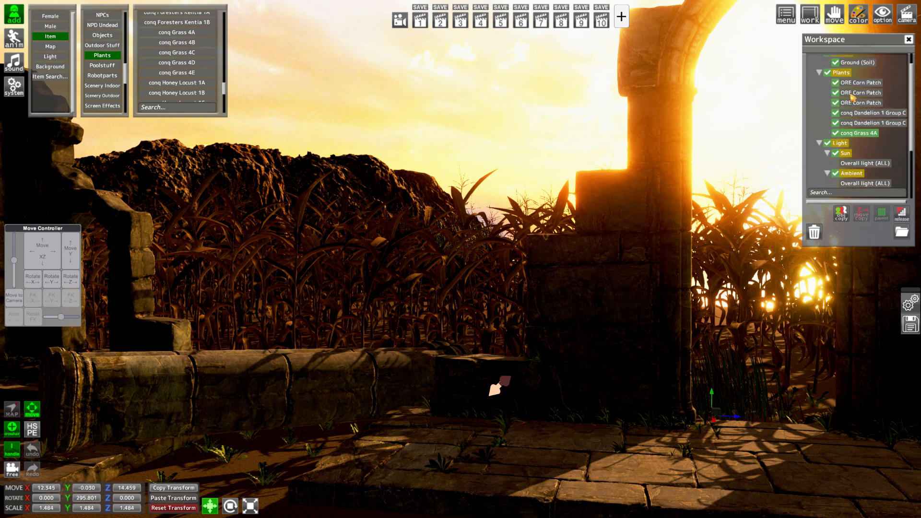
click(840, 72)
scroll(858, 144, down, 4)
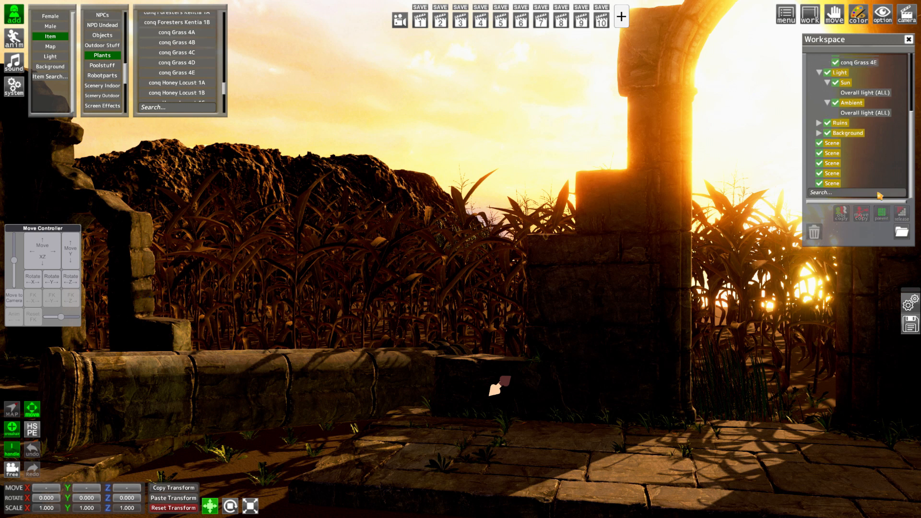
Apply the conq Grass 4A transform to conq Grass 4E, then move it beside the arch to about X 12.06, Y -0.18, Z 16.14
scroll(879, 192, up, 3)
click(859, 103)
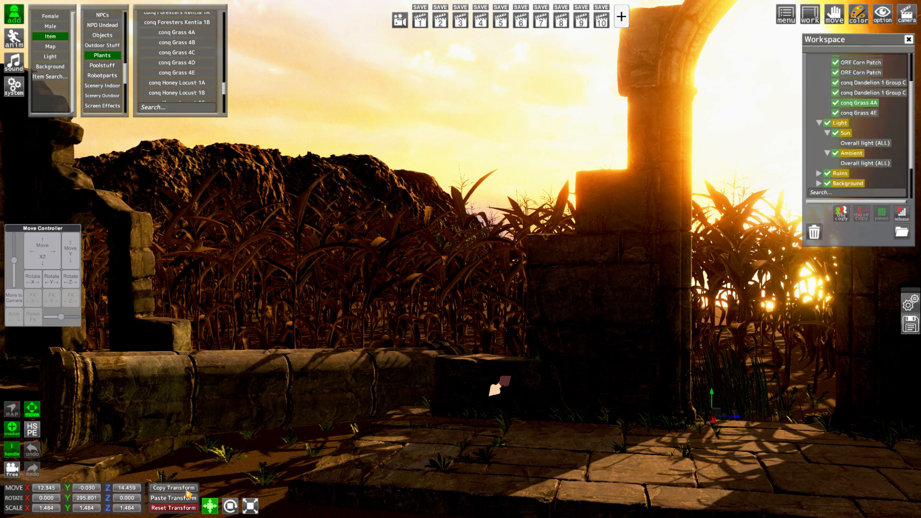
click(859, 112)
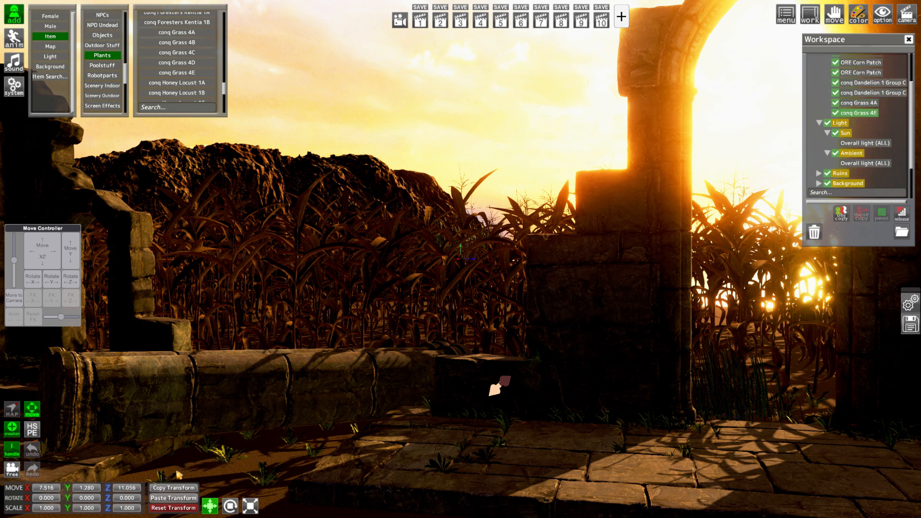
click(163, 499)
drag(42, 251, 72, 261)
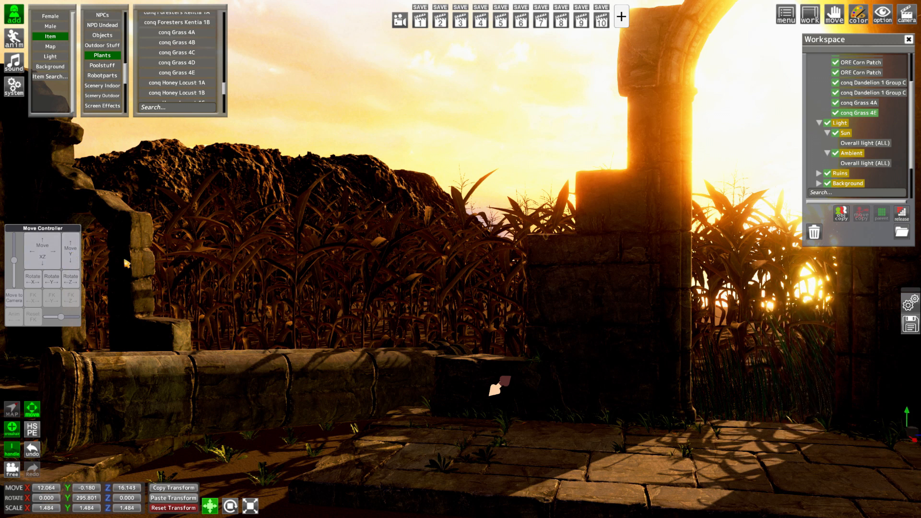
Add the conq Moss 4 Patch C plant and move it to about X 14.26, Z 10.58 near the fallen column
scroll(188, 90, down, 8)
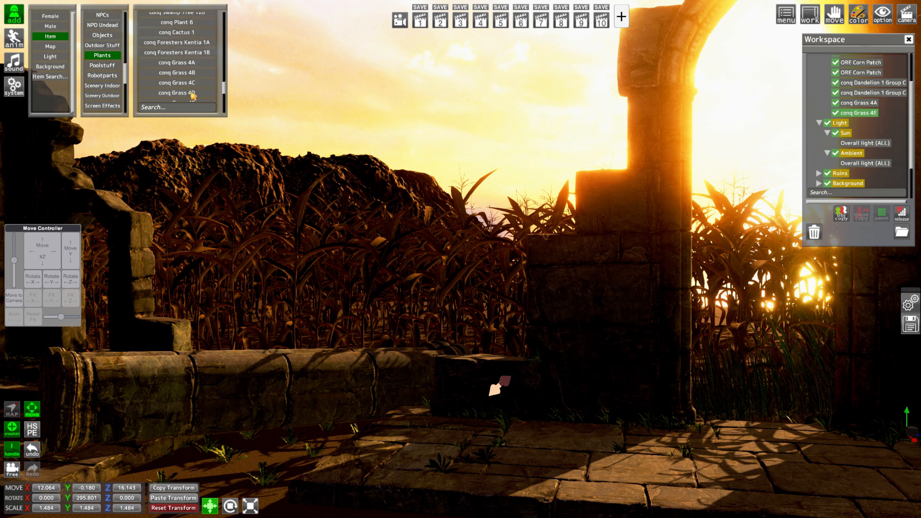
scroll(194, 85, up, 5)
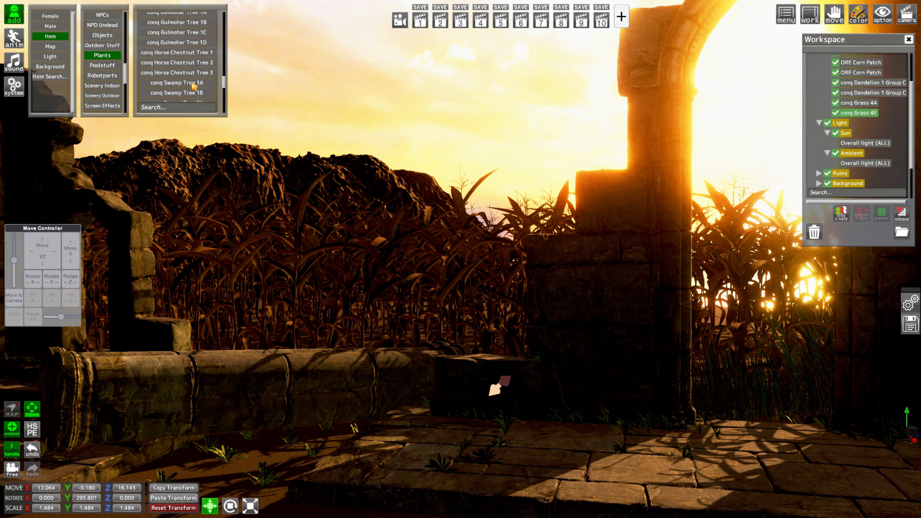
scroll(192, 81, up, 1)
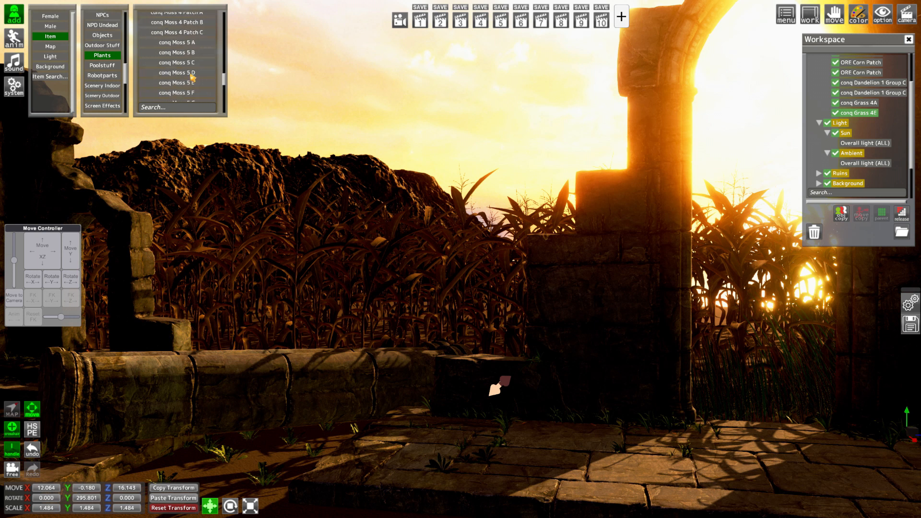
click(199, 32)
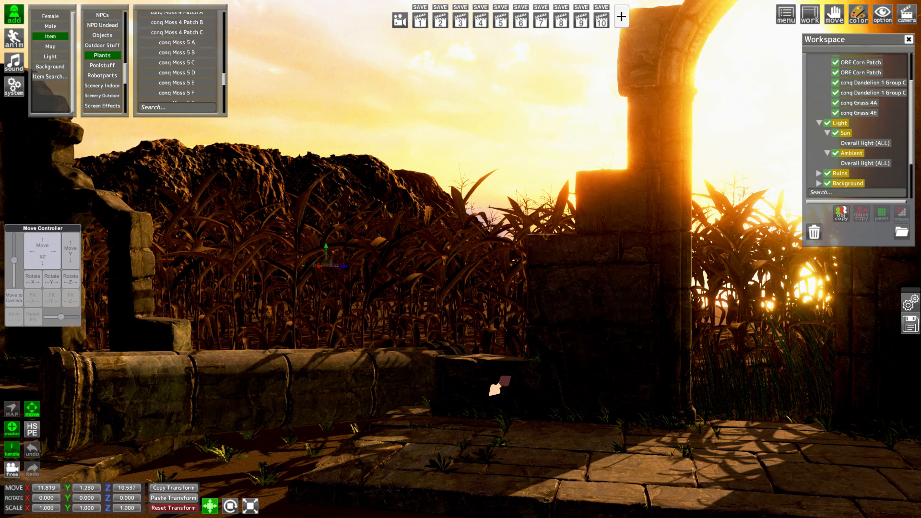
drag(43, 254, 42, 255)
Scale the moss patch to 5 on the X, Y and Z axes
click(48, 509)
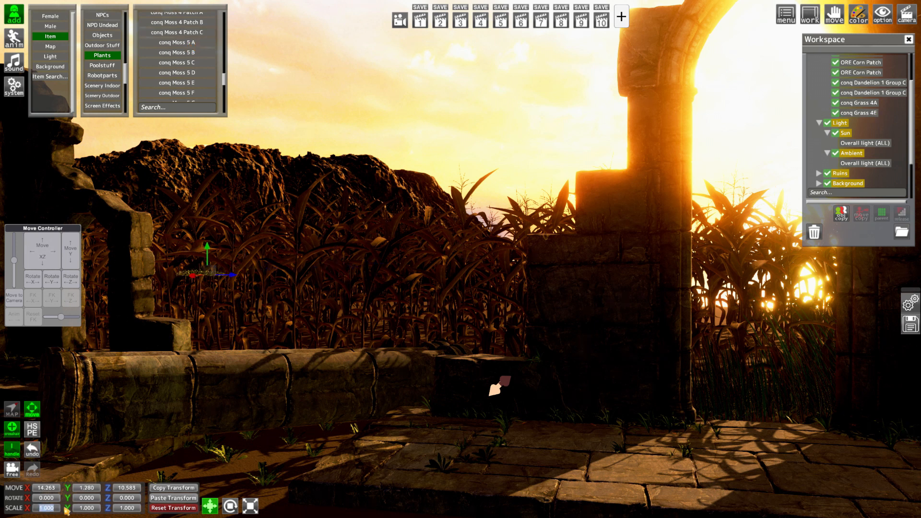
text(5)
key(Tab)
text(5)
key(Tab)
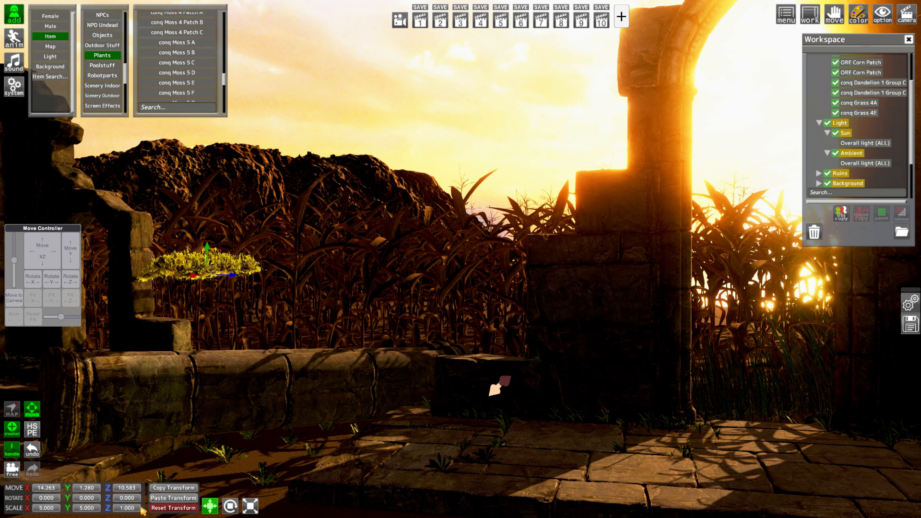
text(5)
key(Return)
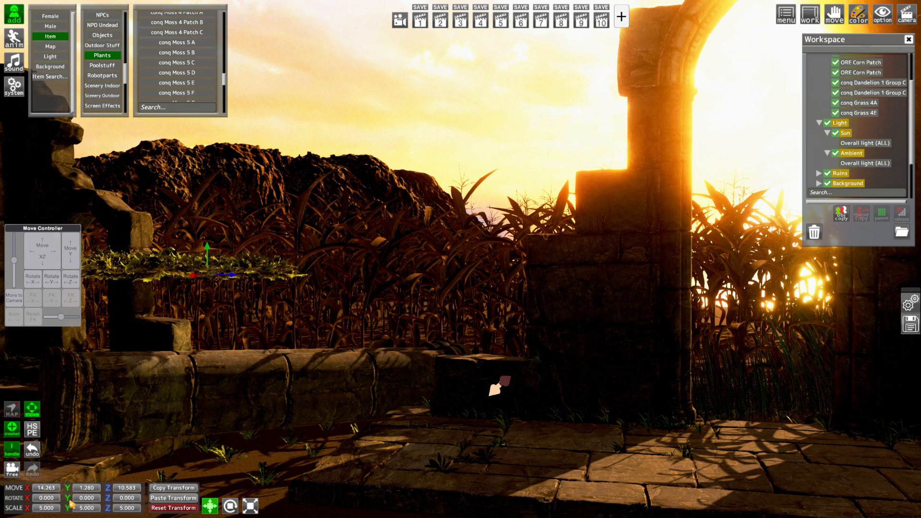
Rotate the moss patch to about 262.5° Y and lower it onto the soil at about Y -0.05
drag(69, 499, 1, 487)
drag(65, 256, 66, 262)
key(r)
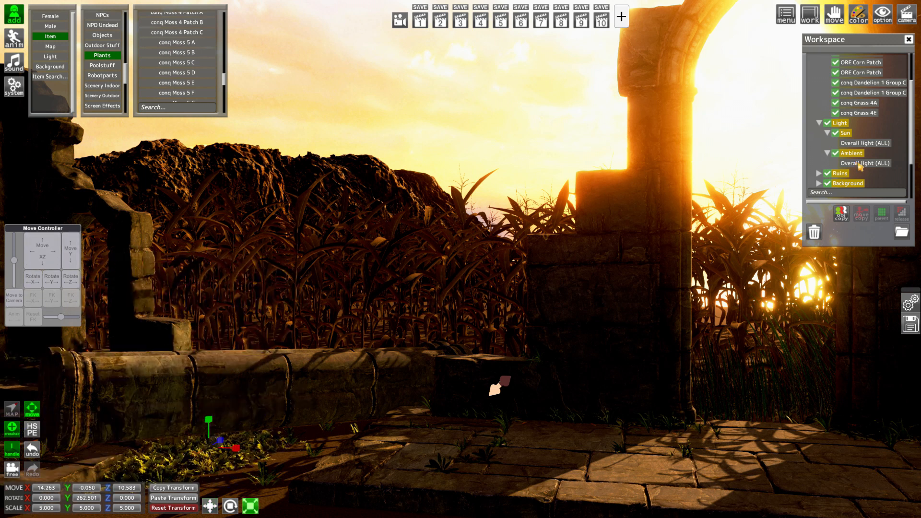
Parent the conq Moss 4 Patch C item to the Plants folder
scroll(860, 167, down, 3)
scroll(848, 186, up, 5)
click(837, 90)
scroll(874, 161, down, 5)
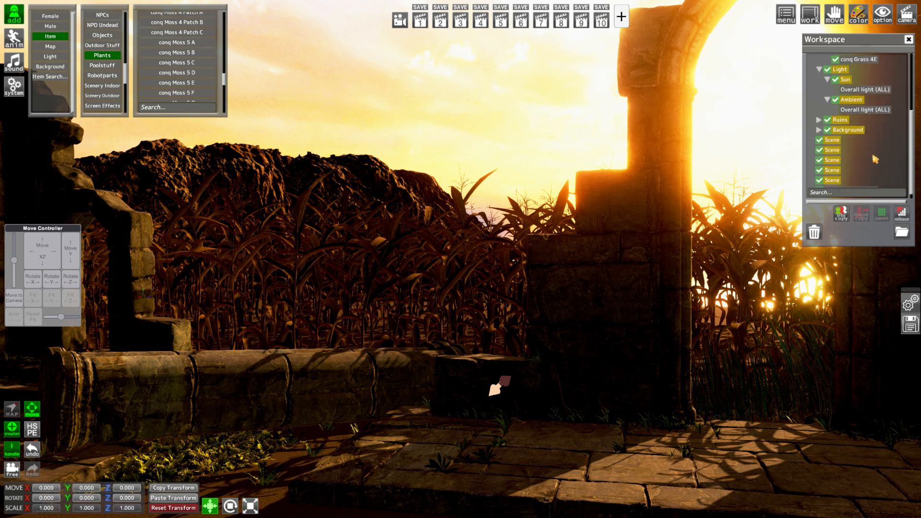
scroll(873, 157, down, 1)
ctrl+click(856, 183)
click(886, 215)
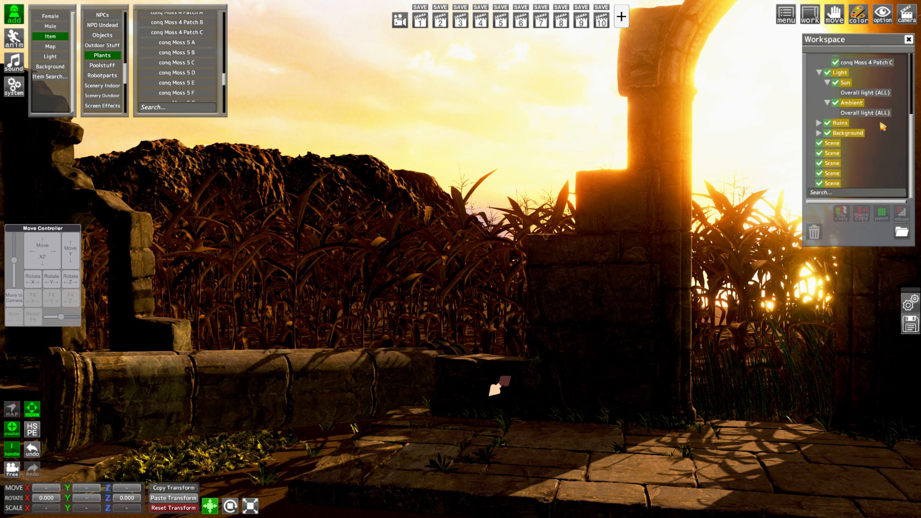
Flatten conq Moss 4 Patch C to a Y scale of about 2.14 and move it to about X 14.36, Y 0, Z 11.18
scroll(883, 127, up, 2)
click(866, 103)
drag(68, 254, 45, 438)
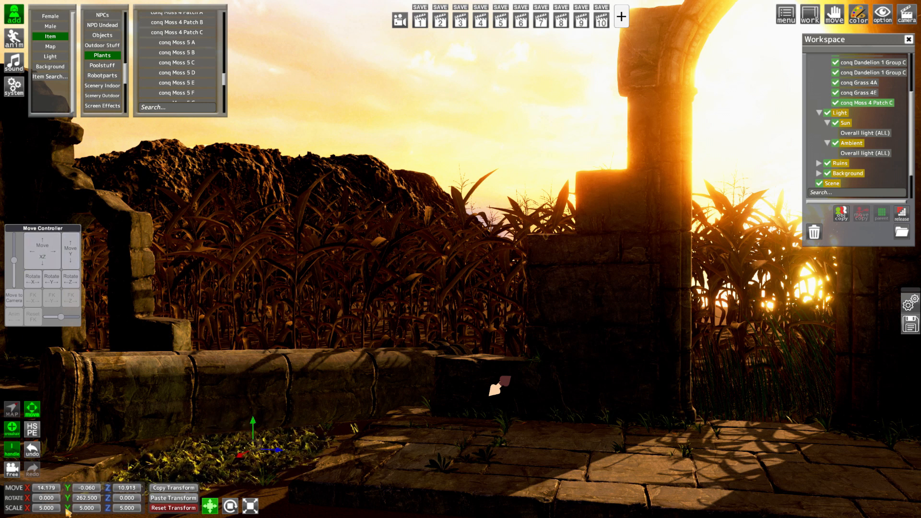
drag(67, 512, 36, 513)
drag(71, 489, 71, 488)
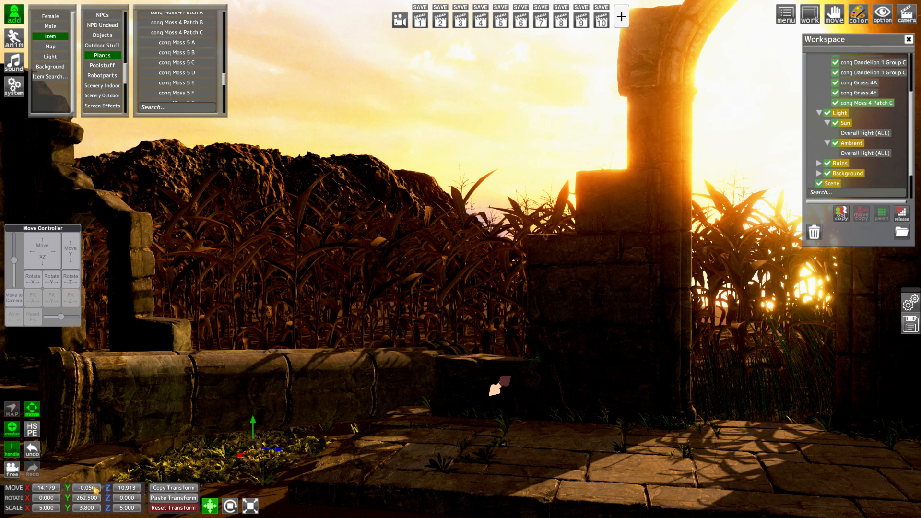
key(Return)
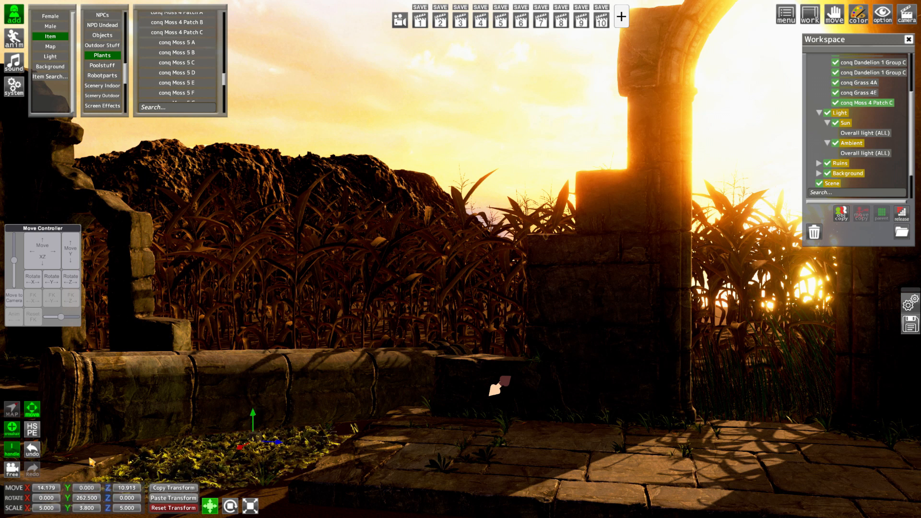
drag(72, 511, 33, 498)
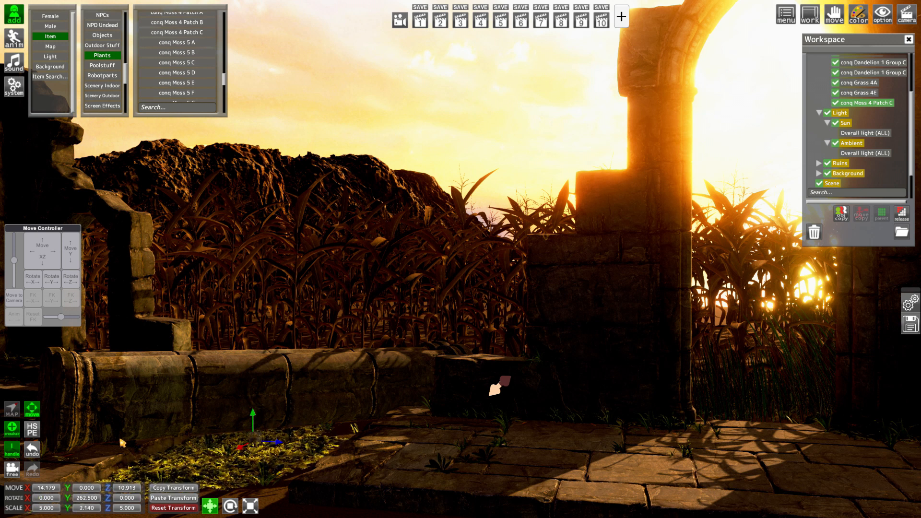
drag(43, 252, 57, 259)
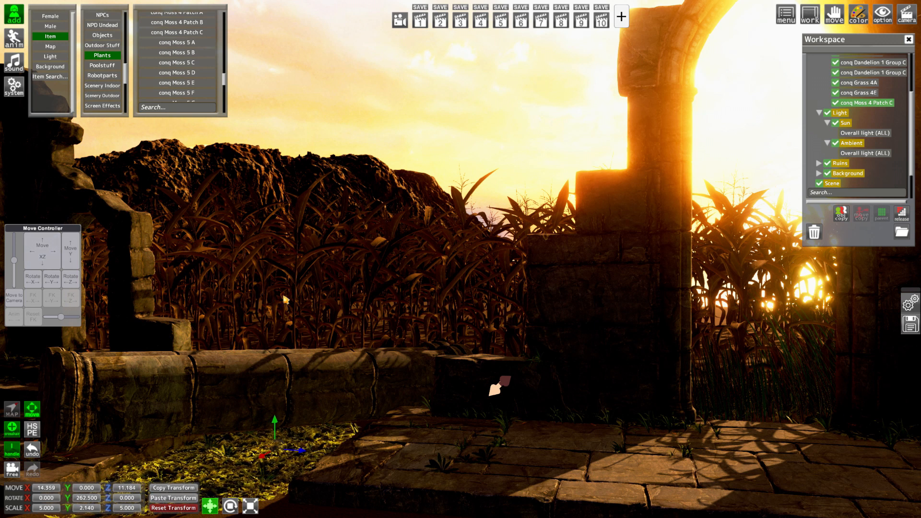
Add the conq Moss 3 Patch C plant and parent it to the Plants folder
scroll(853, 152, up, 1)
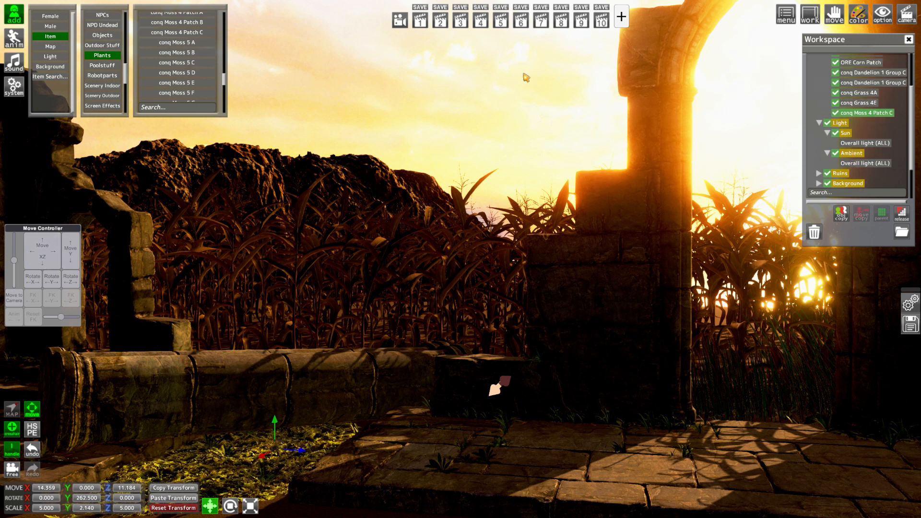
scroll(199, 53, up, 2)
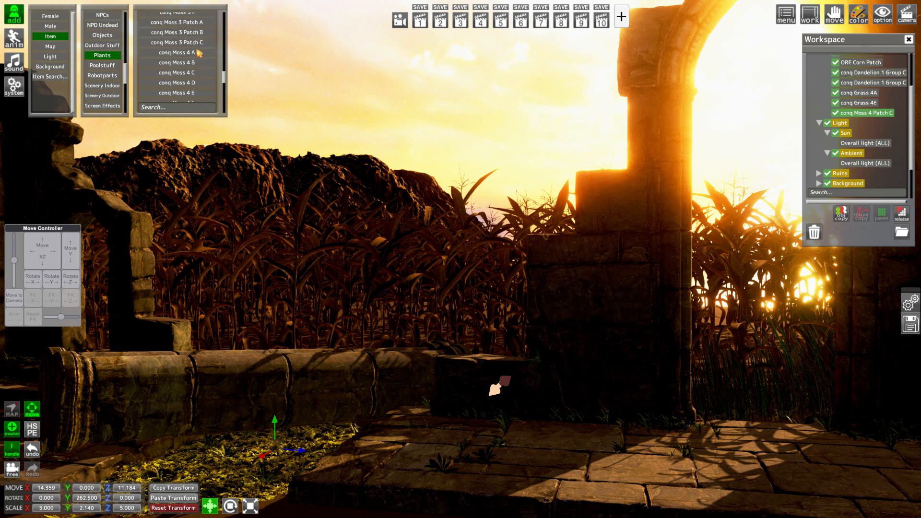
click(198, 43)
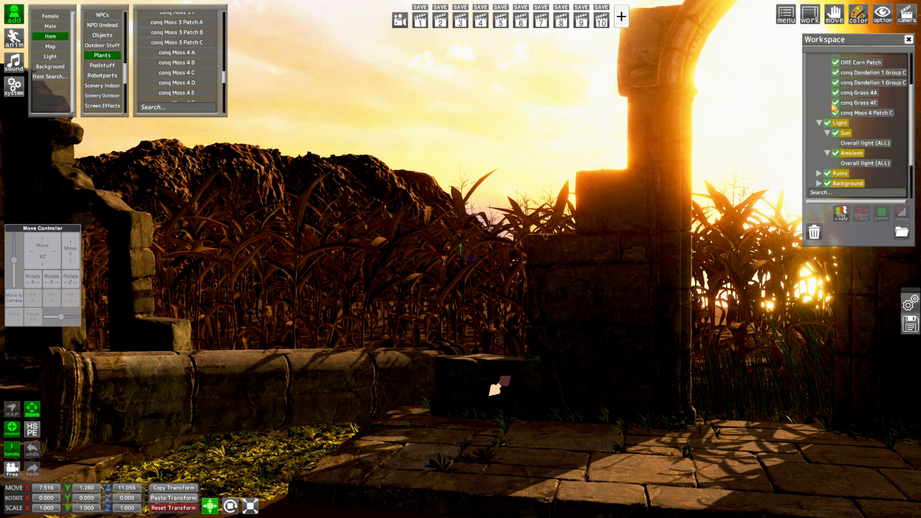
scroll(854, 94, up, 5)
scroll(852, 120, down, 10)
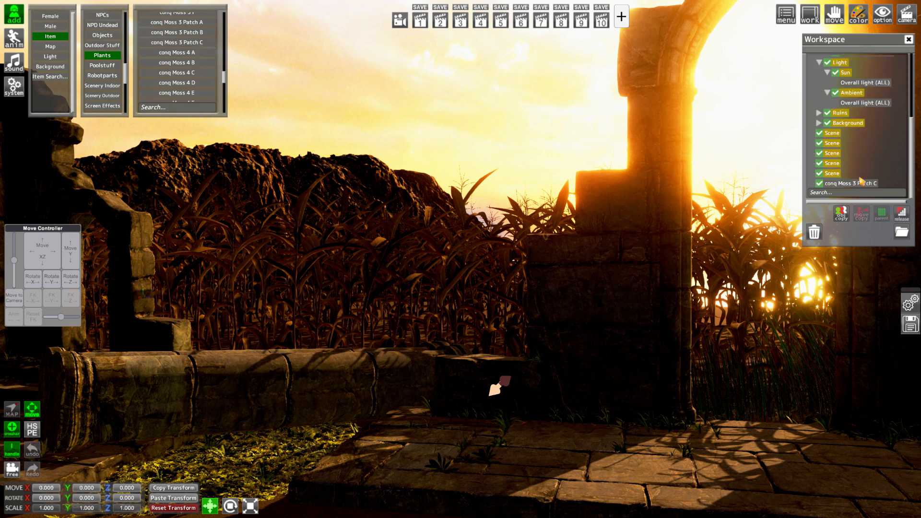
click(851, 183)
click(881, 217)
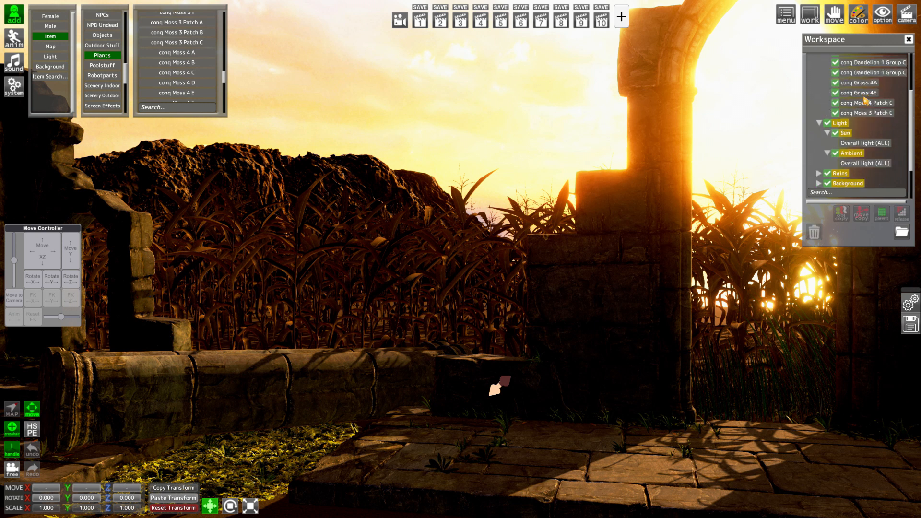
Apply the transform of conq Moss 4 Patch C to conq Moss 3 Patch C
click(866, 102)
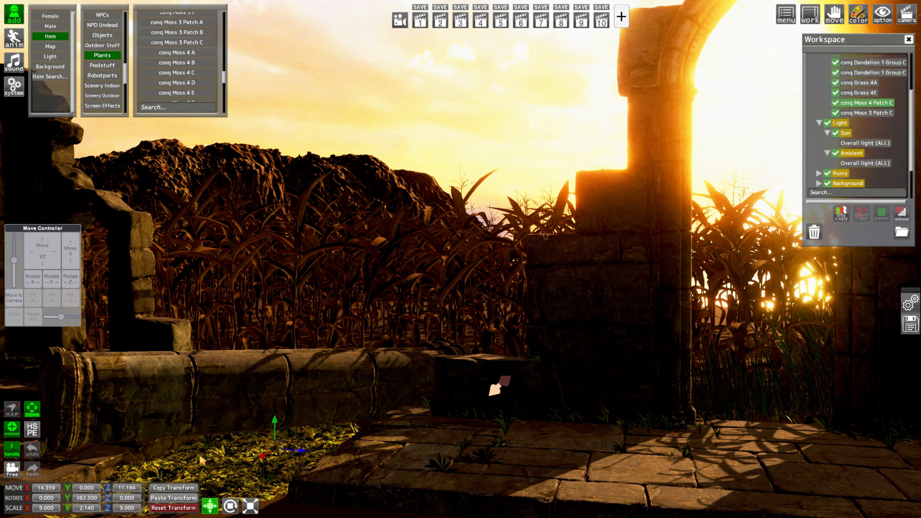
ctrl+click(857, 112)
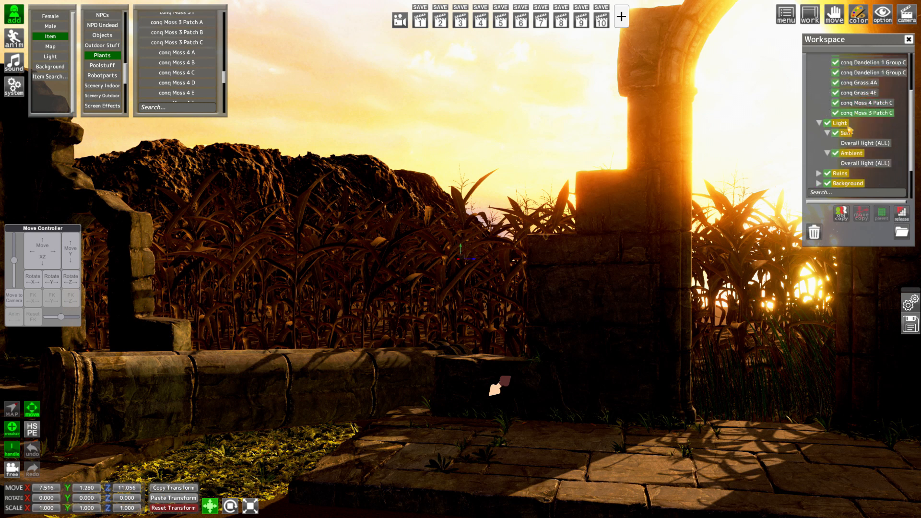
click(189, 502)
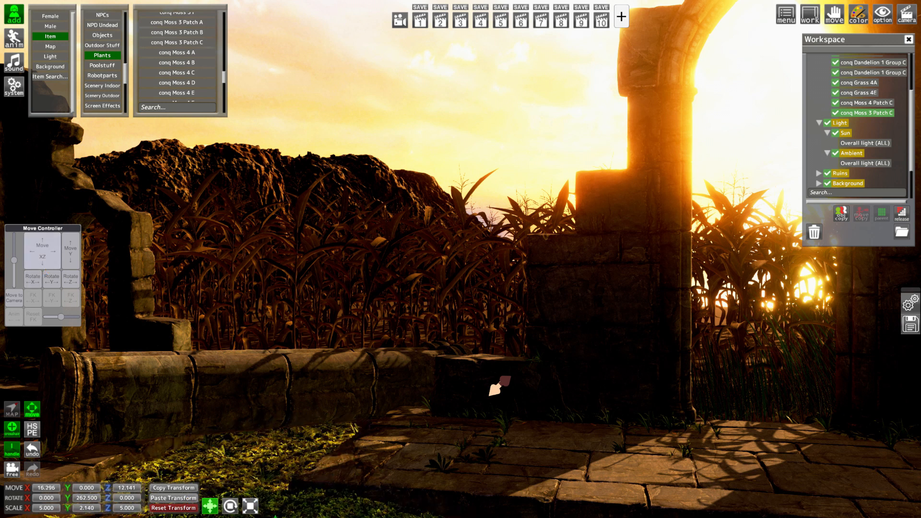
Set the conq Moss 3 Patch C Y scale to about 0.55 and move it in front of the other moss at about X 16.05, Y 0.04, Z 11.09
drag(43, 252, 29, 250)
drag(68, 508, 52, 491)
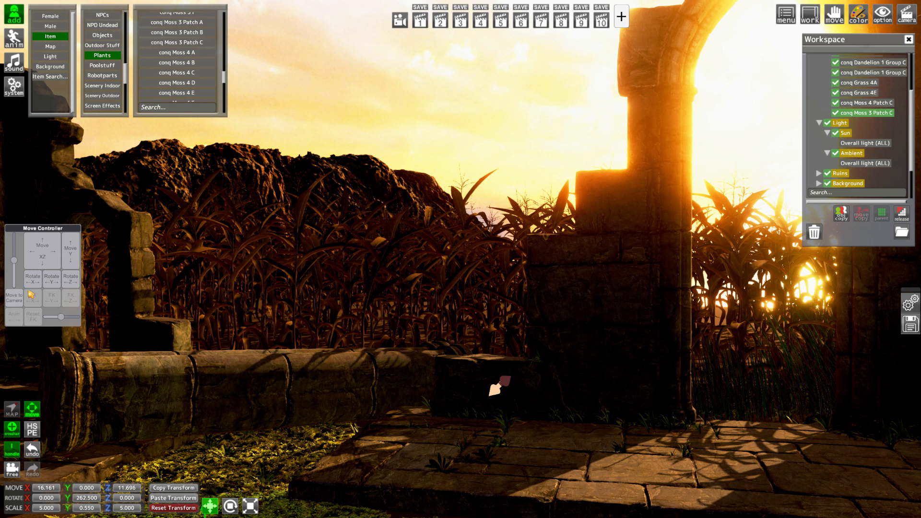
mouse_move(41, 255)
mouse_down()
mouse_move(41, 246)
mouse_move(70, 252)
mouse_move(43, 252)
mouse_move(52, 254)
mouse_up()
drag(201, 279, 206, 316)
drag(363, 374, 363, 396)
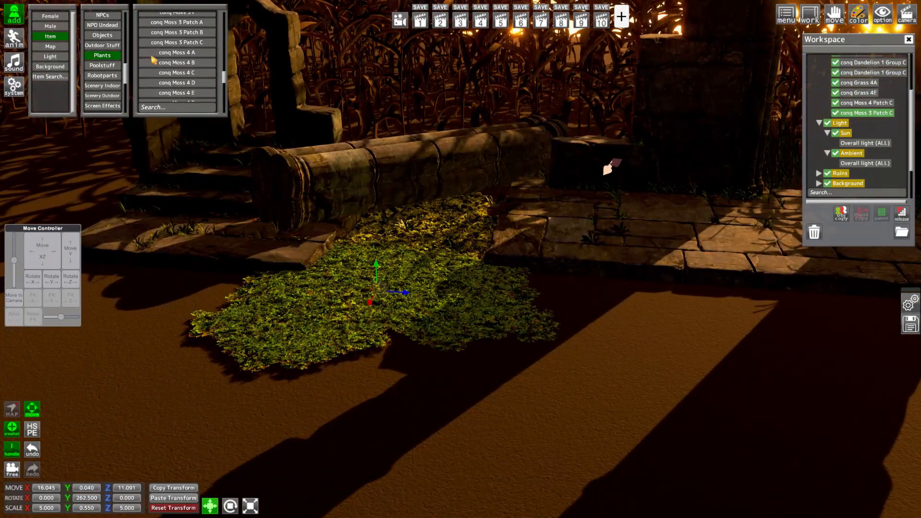
Add the conq Moss 2 Patch C plant and parent it to the Plants folder
scroll(201, 63, up, 4)
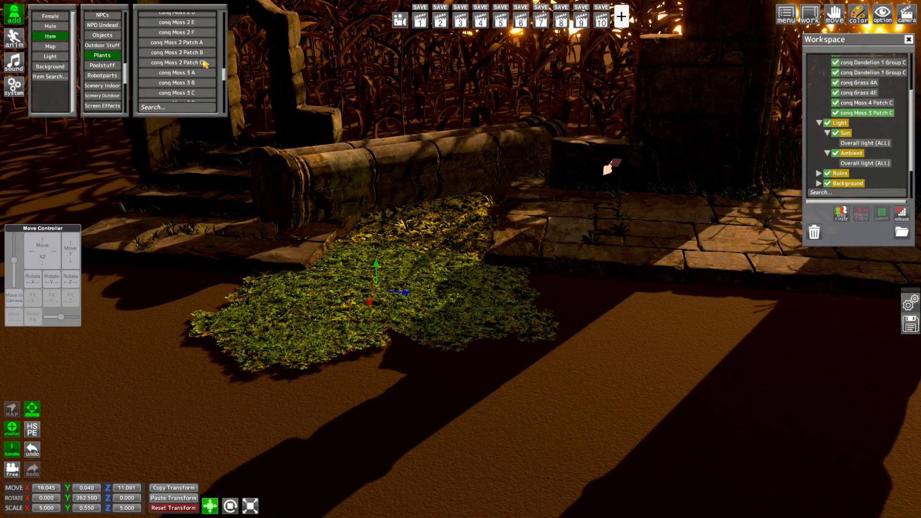
click(199, 63)
scroll(862, 121, up, 3)
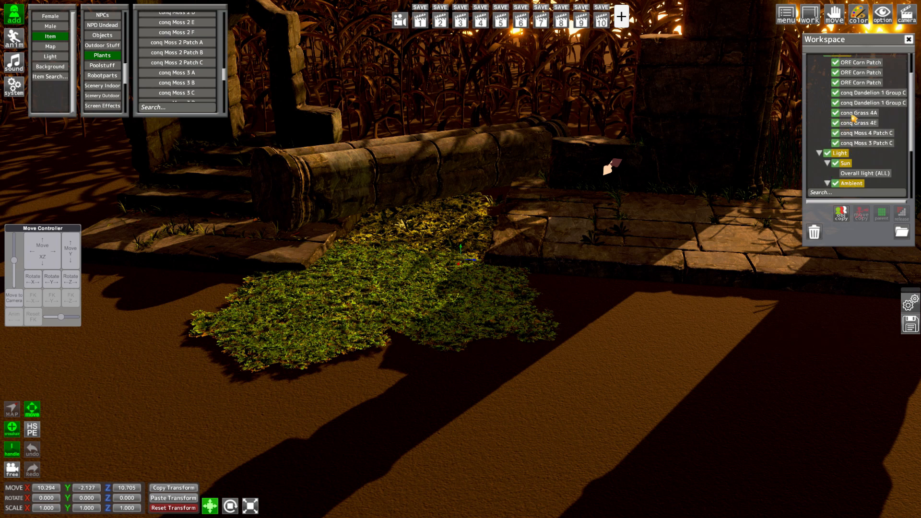
click(835, 91)
scroll(861, 131, down, 4)
scroll(859, 129, down, 2)
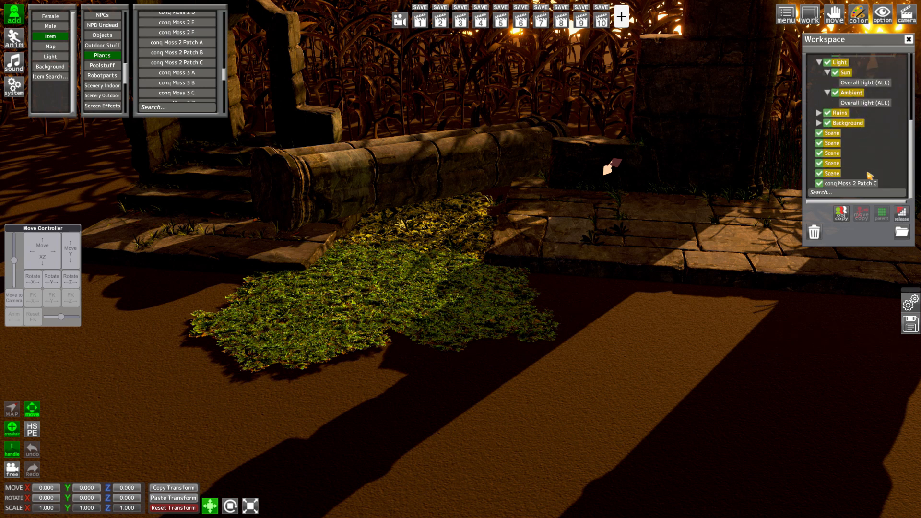
ctrl+click(864, 182)
click(885, 215)
scroll(877, 172, up, 3)
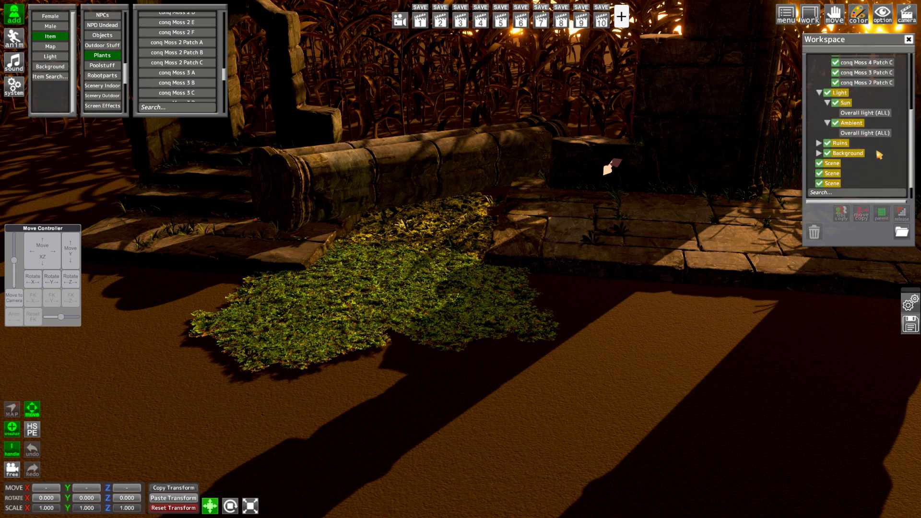
click(875, 147)
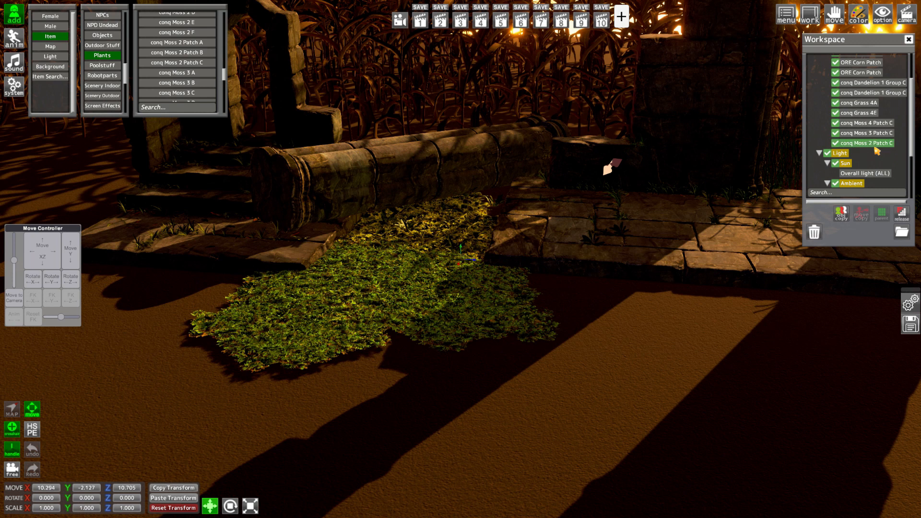
Apply the copied moss transform to conq Moss 2 Patch C, set its Y scale to about 0.98 and move it to about X 15.87, Y 0.02, Z 11.56
click(184, 499)
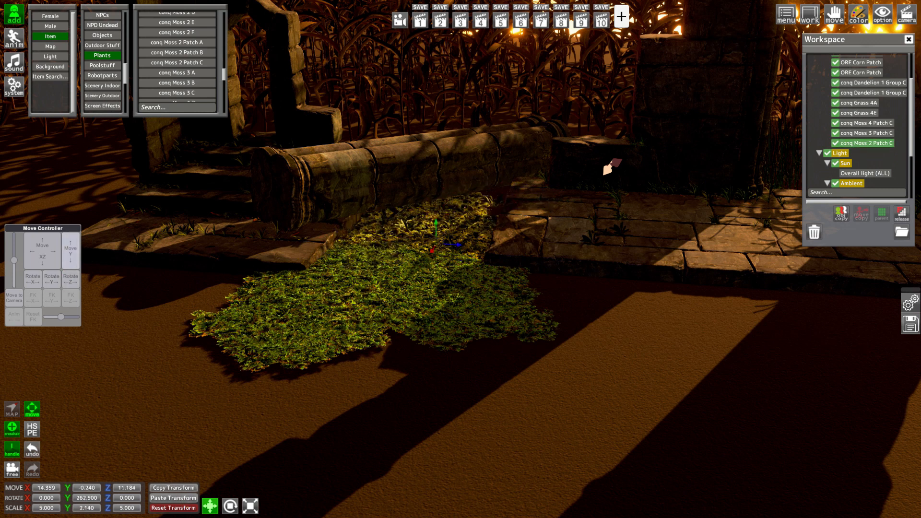
drag(70, 258, 47, 269)
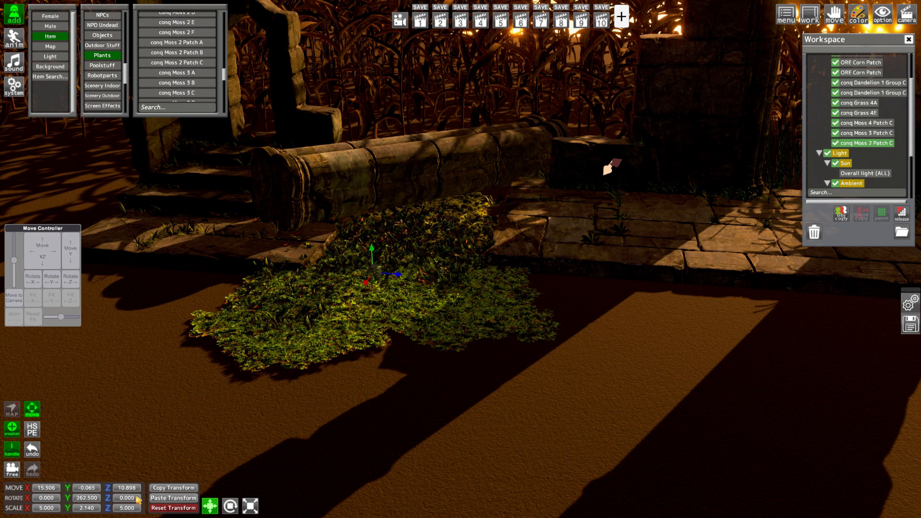
drag(68, 509, 93, 492)
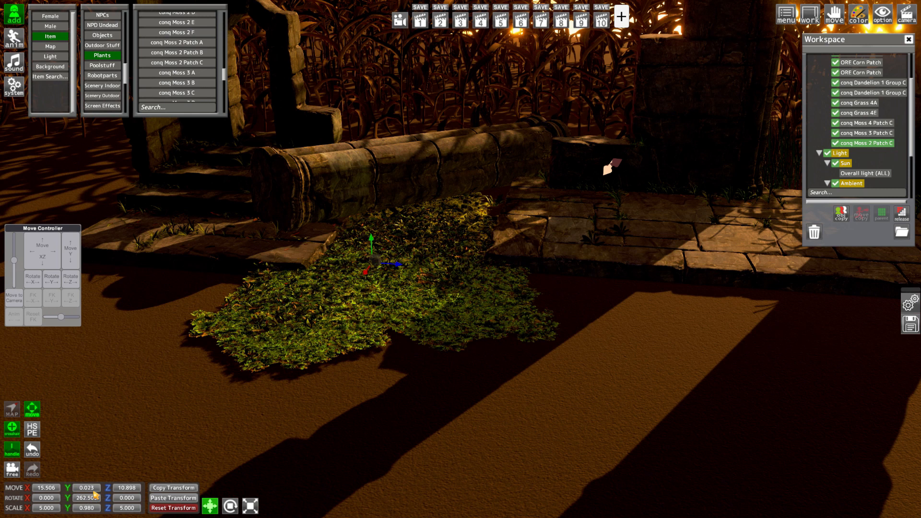
drag(42, 250, 54, 250)
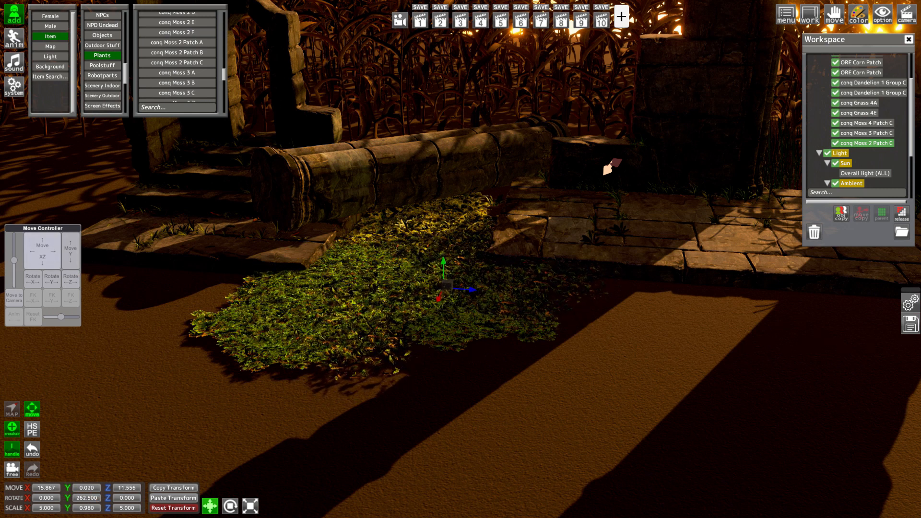
Add the conq Moss 1 Patch B plant and parent it to the Plants folder
click(425, 24)
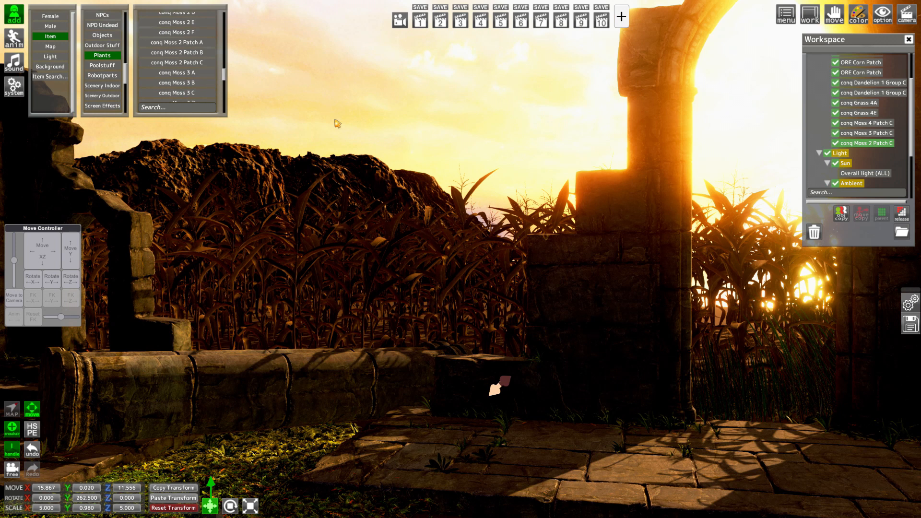
scroll(204, 65, up, 5)
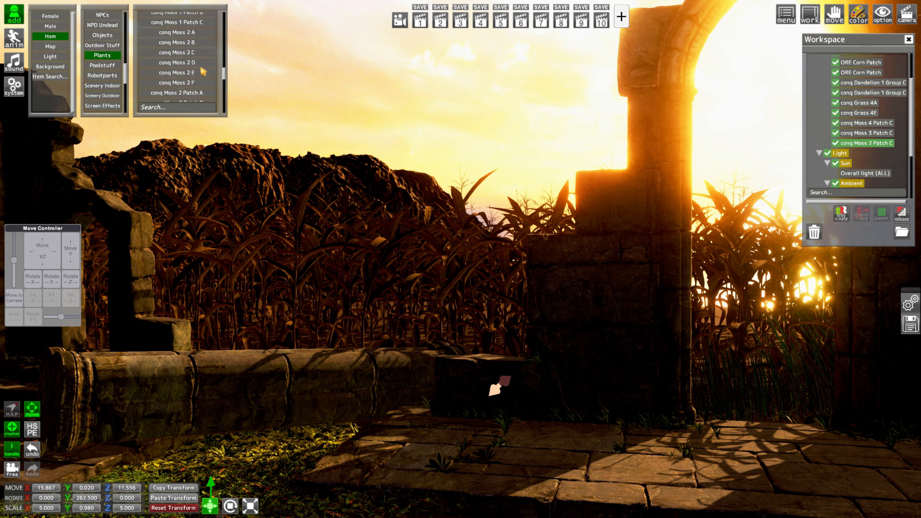
click(193, 84)
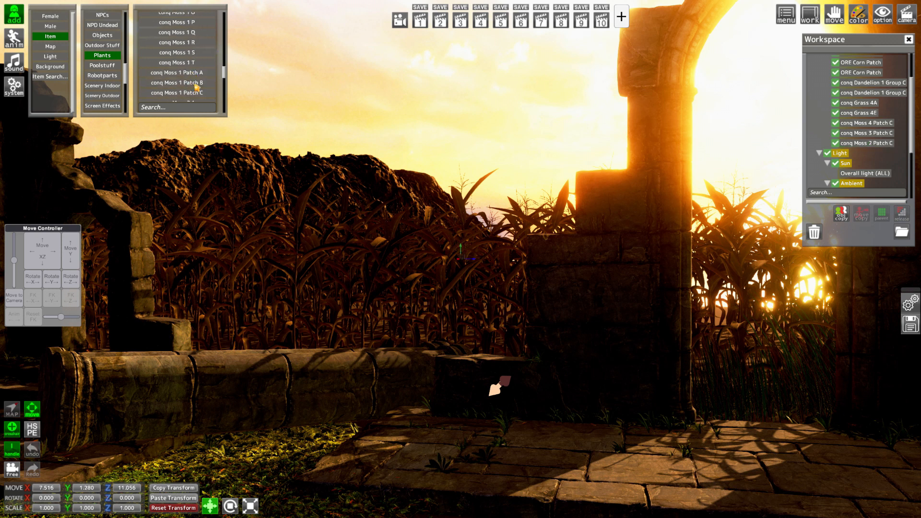
scroll(871, 140, down, 5)
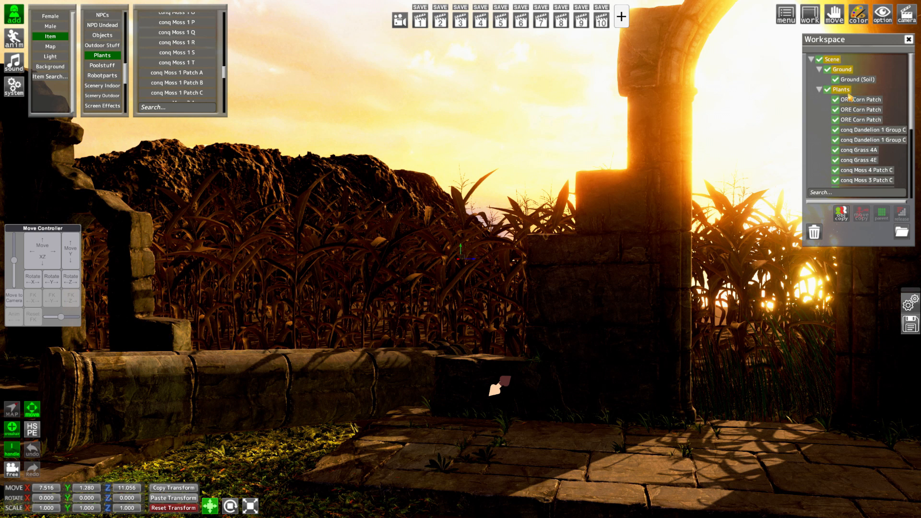
click(862, 187)
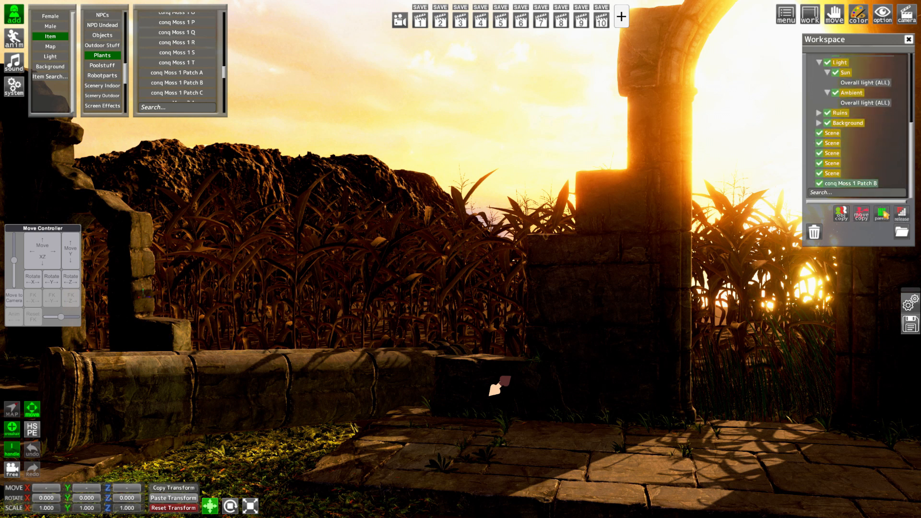
scroll(860, 168, up, 5)
click(865, 153)
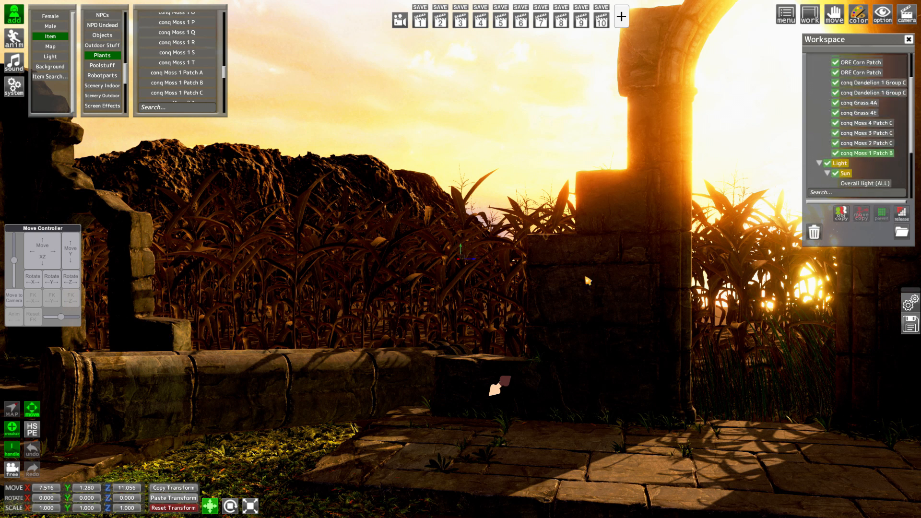
Apply the copied transform to conq Moss 1 Patch B, set its Y scale to about 4.35 and move it to about X 16.02, Y 0.12, Z 13.87
click(155, 499)
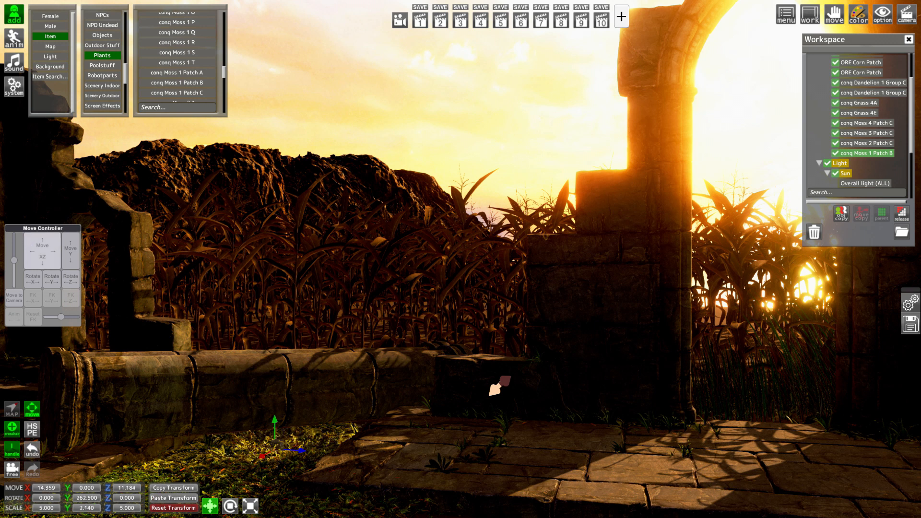
drag(43, 251, 46, 248)
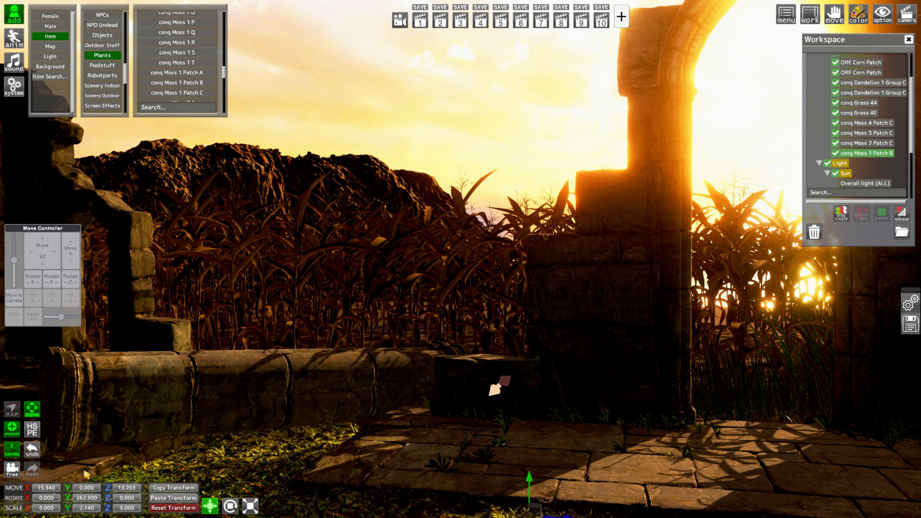
drag(75, 511, 195, 515)
drag(43, 243, 72, 249)
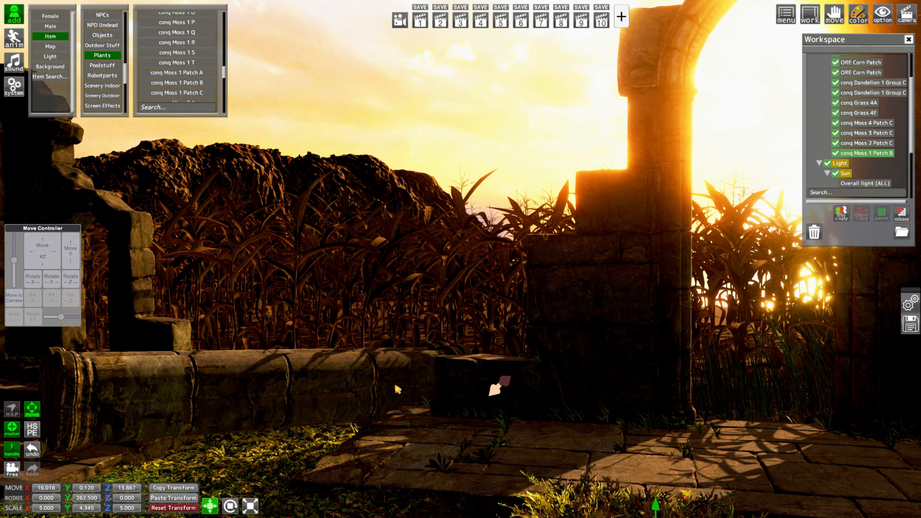
Lower conq Moss 1 Patch B to about Y -0.04 and stretch its Y scale to about 6.17
drag(398, 389, 400, 384)
drag(489, 266, 331, 255)
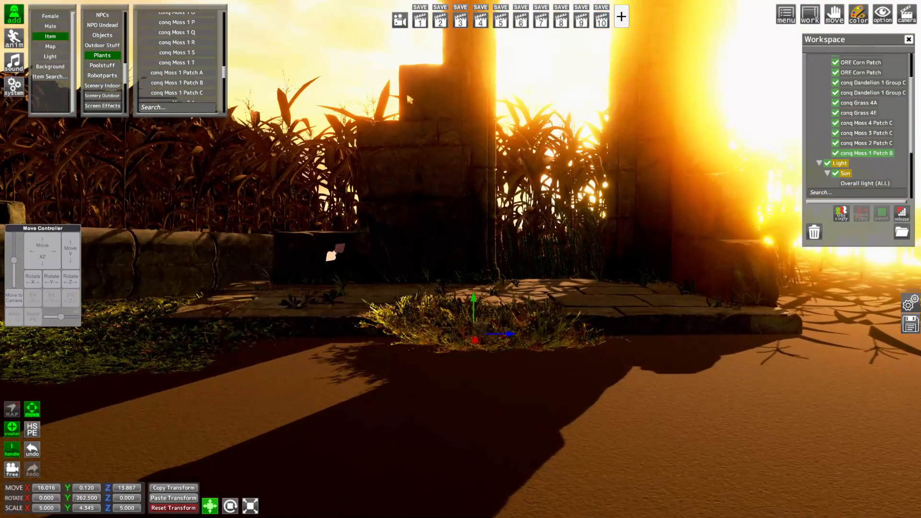
click(422, 24)
drag(163, 293, 169, 309)
drag(71, 250, 70, 291)
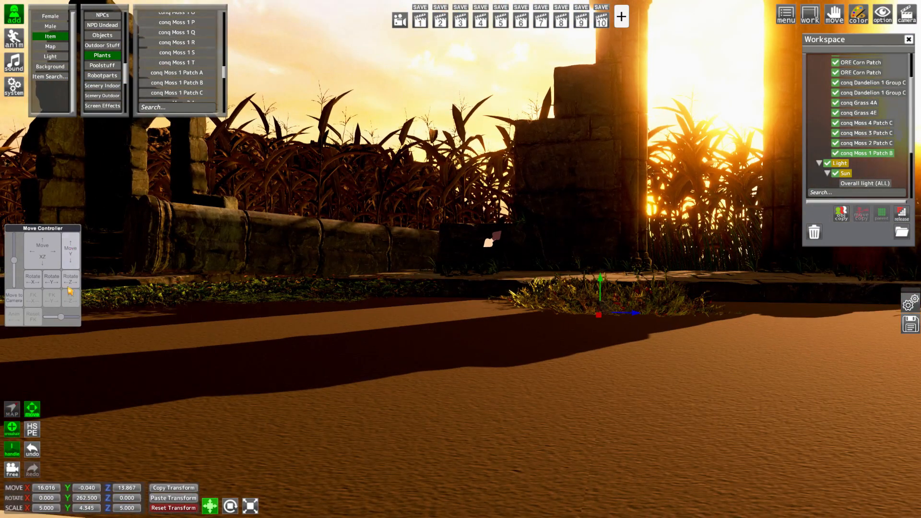
drag(72, 512, 182, 479)
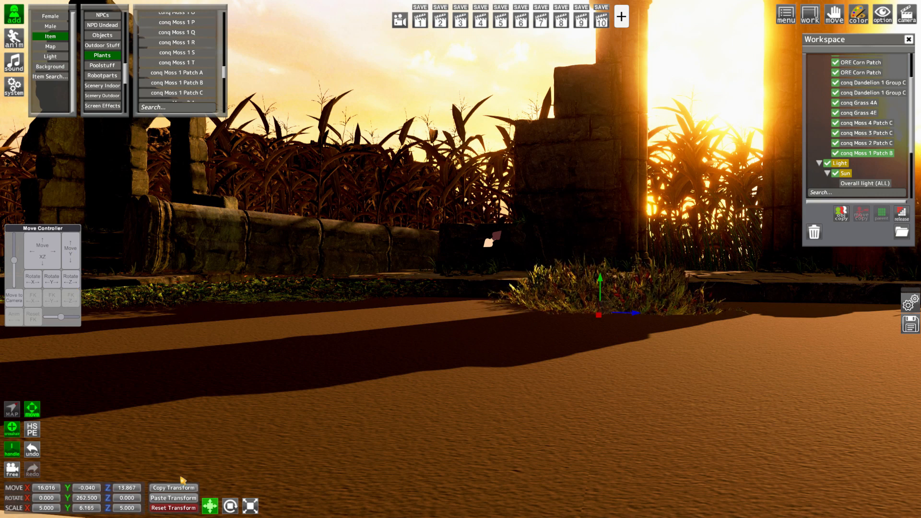
Lower conq Moss 4 Patch C, Moss 3 Patch C and Moss 2 Patch C together by about 0.045 on Y
mouse_move(424, 298)
right_down()
mouse_move(437, 297)
mouse_move(428, 301)
right_up()
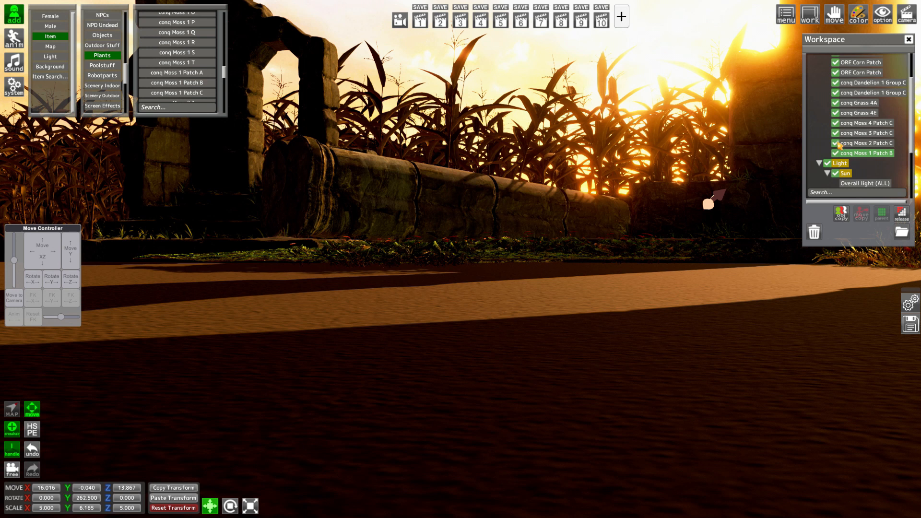
ctrl+click(858, 143)
ctrl+click(863, 133)
ctrl+click(867, 123)
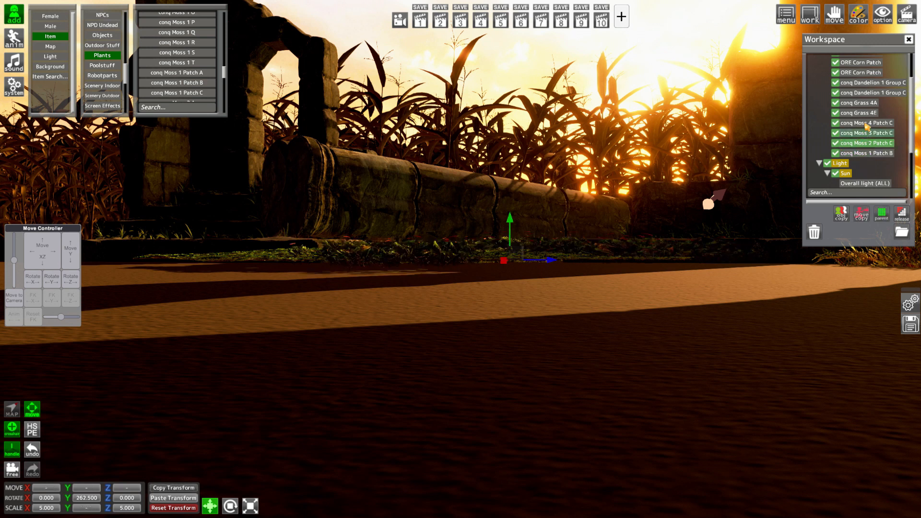
drag(67, 490, 69, 488)
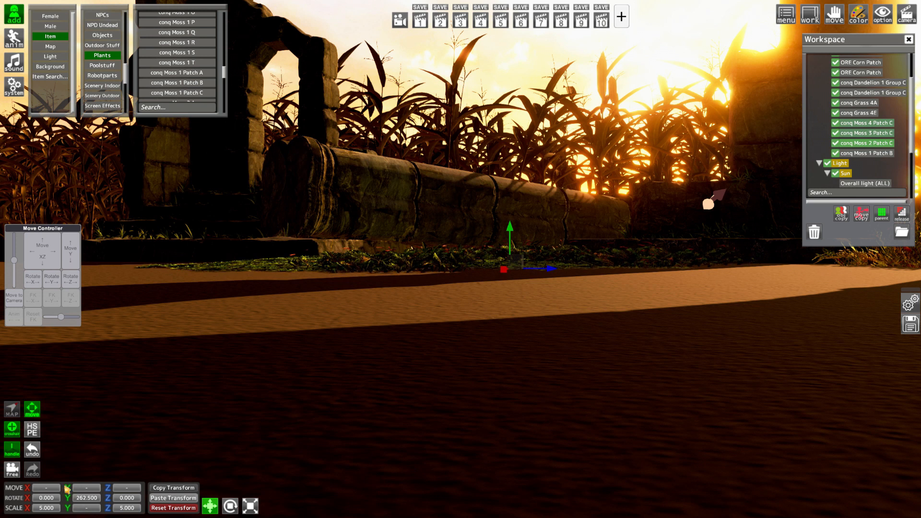
Increase the Y scale of the three selected moss patches together and set conq Moss 2 Patch C's own Y scale to about 1.39
click(418, 24)
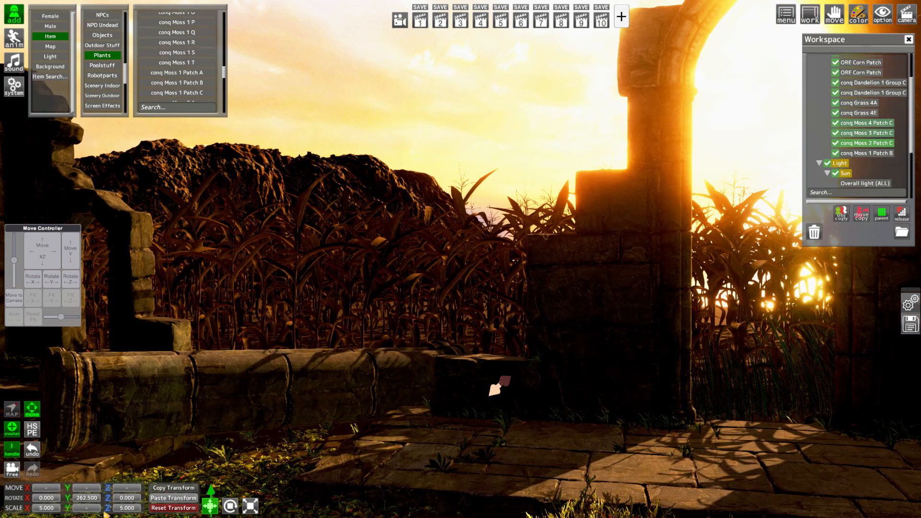
drag(70, 510, 123, 506)
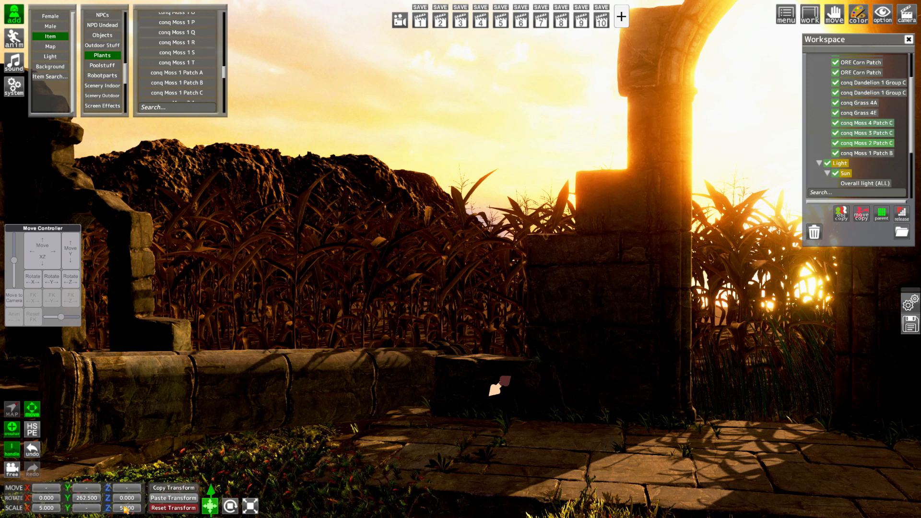
click(857, 144)
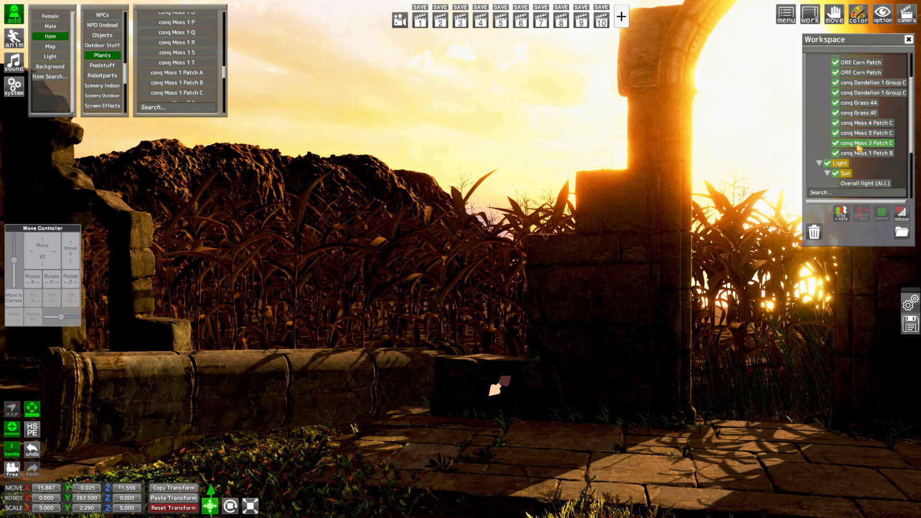
drag(74, 510, 34, 513)
right_drag(312, 470, 310, 467)
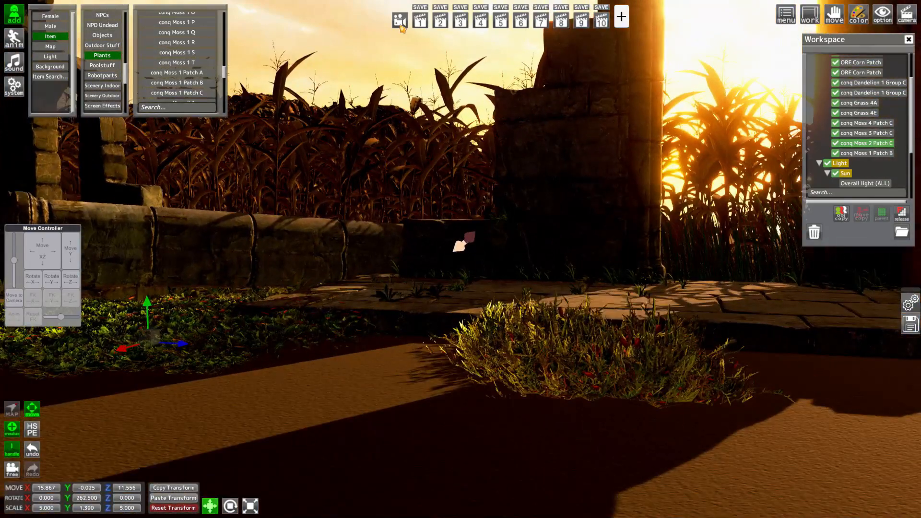
click(422, 27)
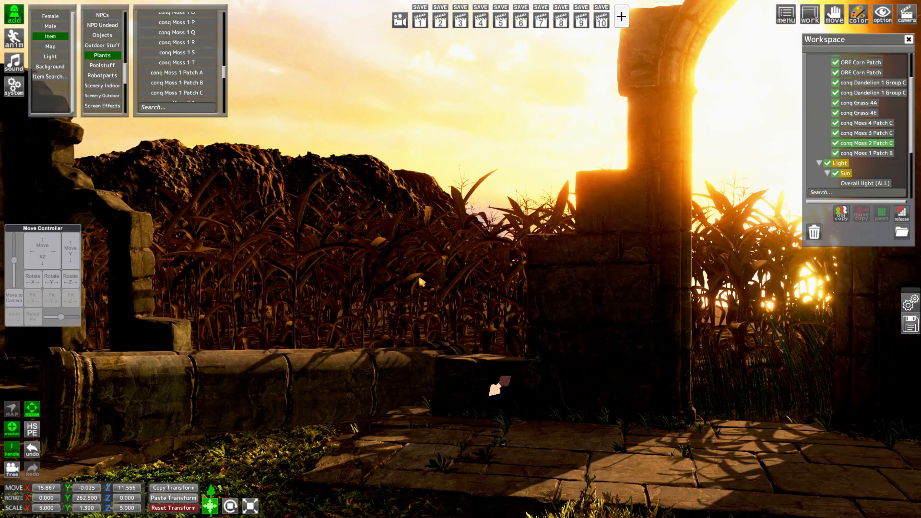
Add the conq Plant 5 item and move it behind the fallen column at about X 13.74, Y 0.19, Z 10.06
scroll(196, 78, down, 5)
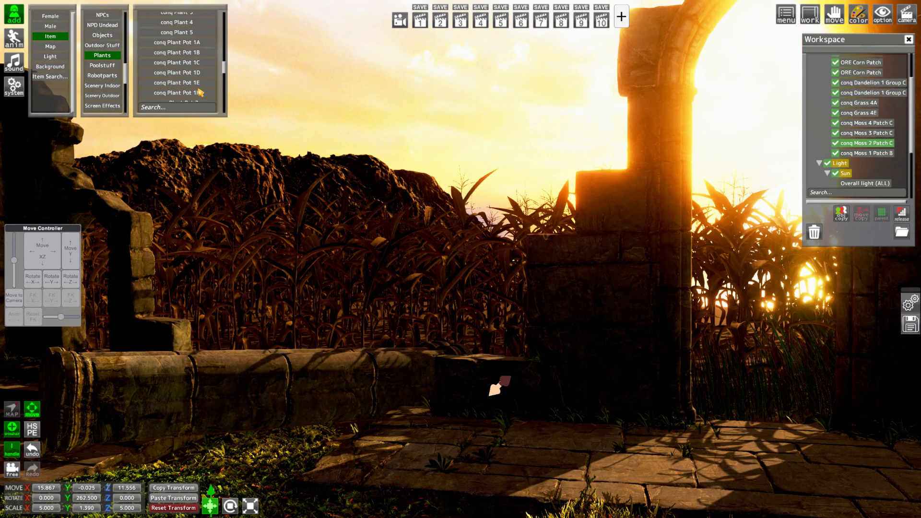
scroll(197, 93, up, 3)
click(193, 84)
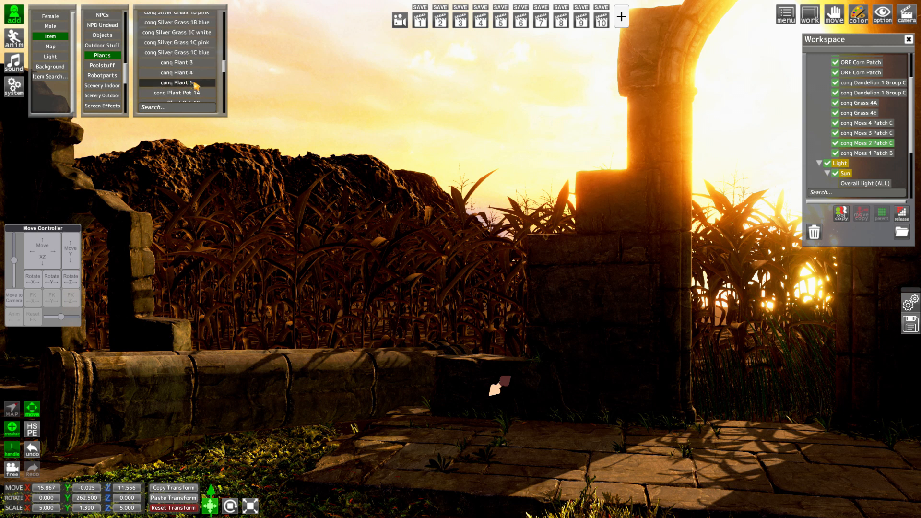
scroll(842, 188, down, 3)
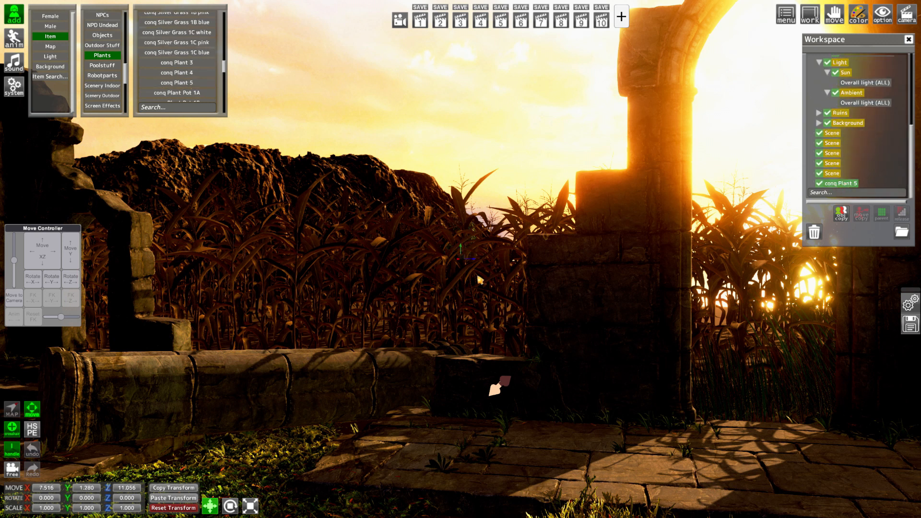
drag(44, 251, 6, 258)
drag(74, 239, 75, 283)
drag(500, 385, 500, 381)
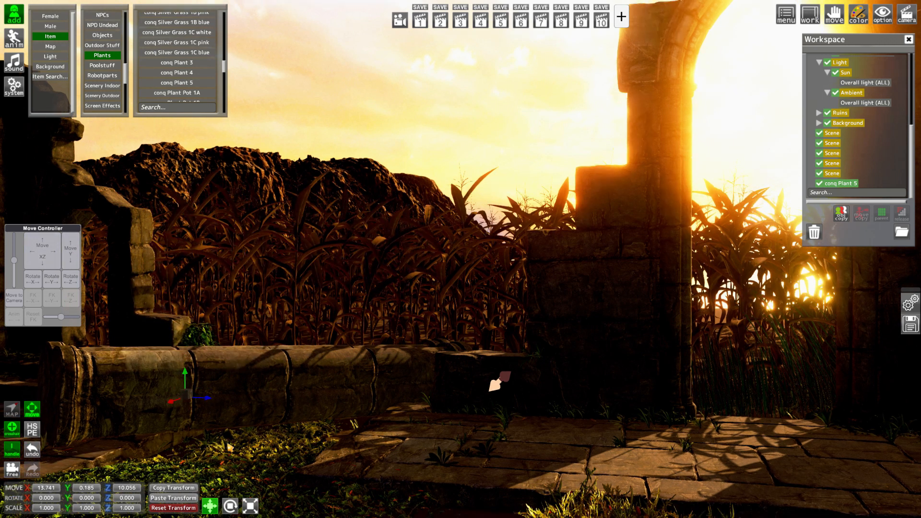
Scale conq Plant 5 uniformly to about 1.65 and move it to about X 13.27, Z 9.85 beside the ruined wall
click(250, 507)
drag(185, 395, 425, 420)
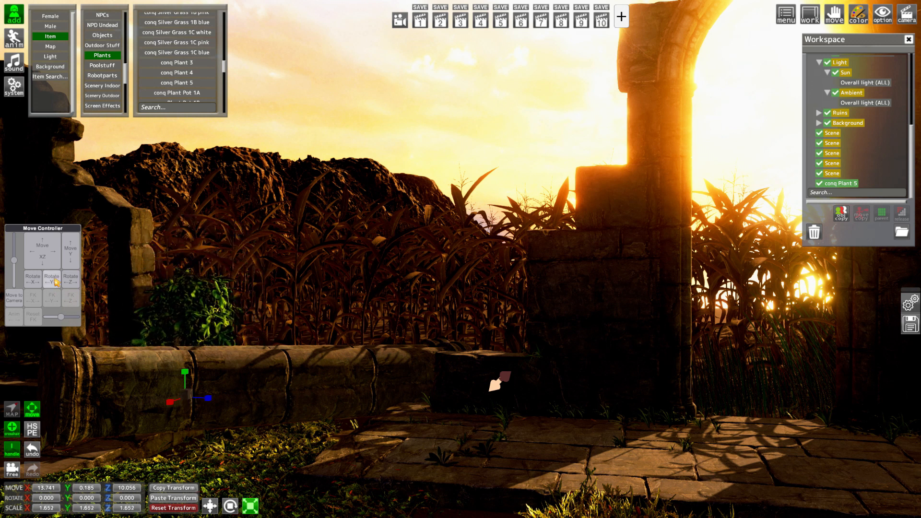
mouse_move(42, 251)
mouse_down()
mouse_move(54, 249)
mouse_move(28, 251)
mouse_move(55, 250)
mouse_move(42, 264)
mouse_up()
click(420, 22)
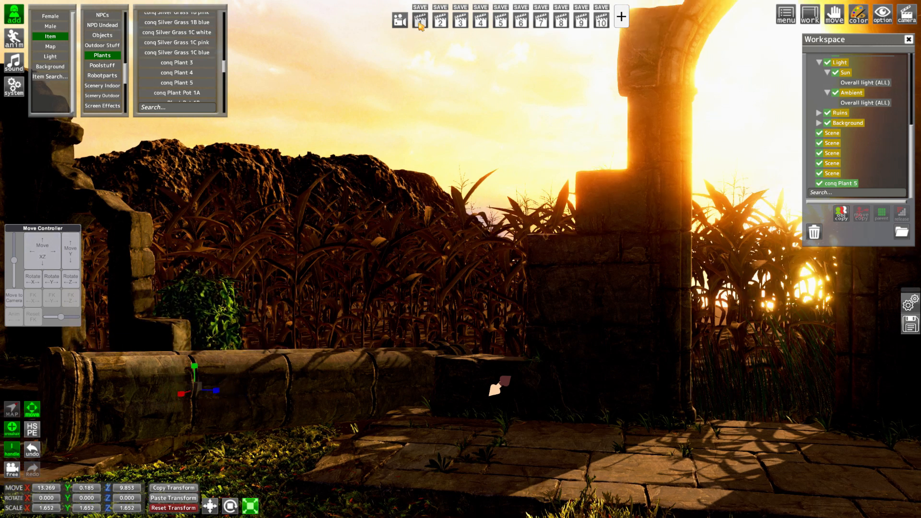
Tint the Dead_Bush material of conq Plant 5 light pink through its main colour property
key(Tab)
click(536, 192)
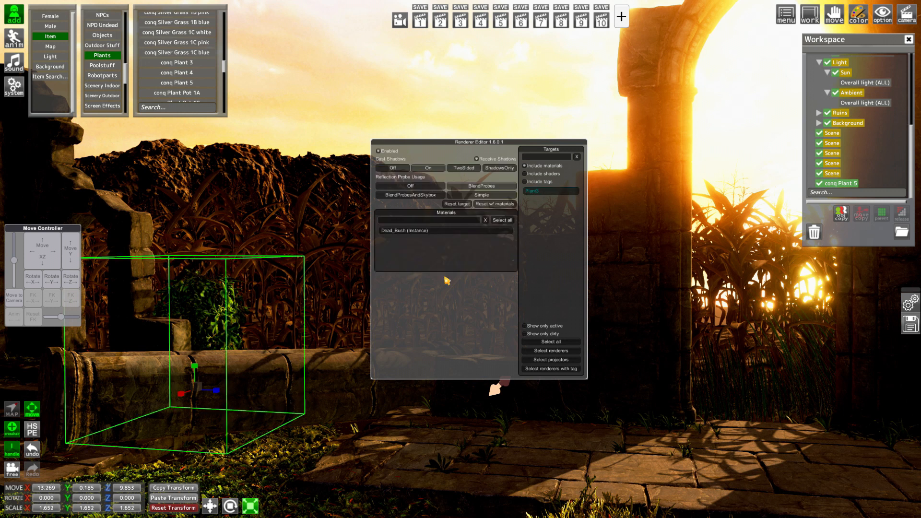
click(416, 231)
scroll(449, 285, down, 2)
click(450, 282)
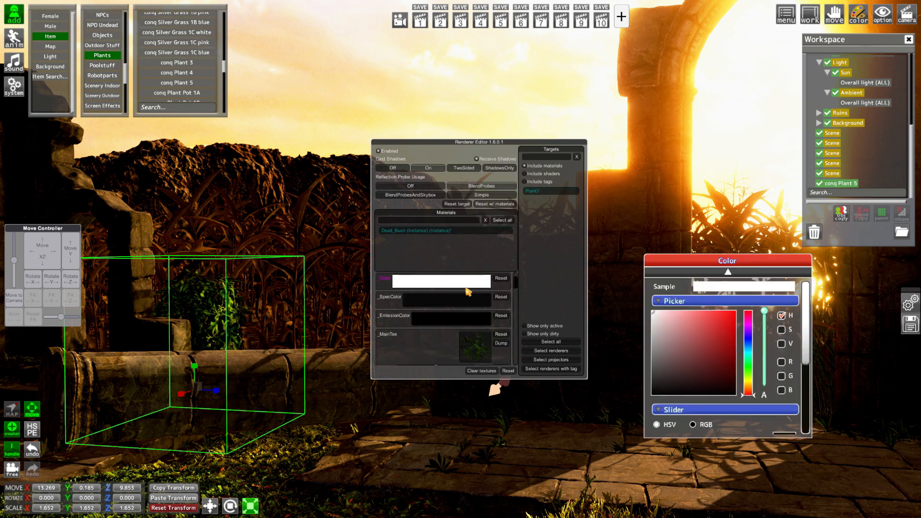
drag(689, 331, 662, 310)
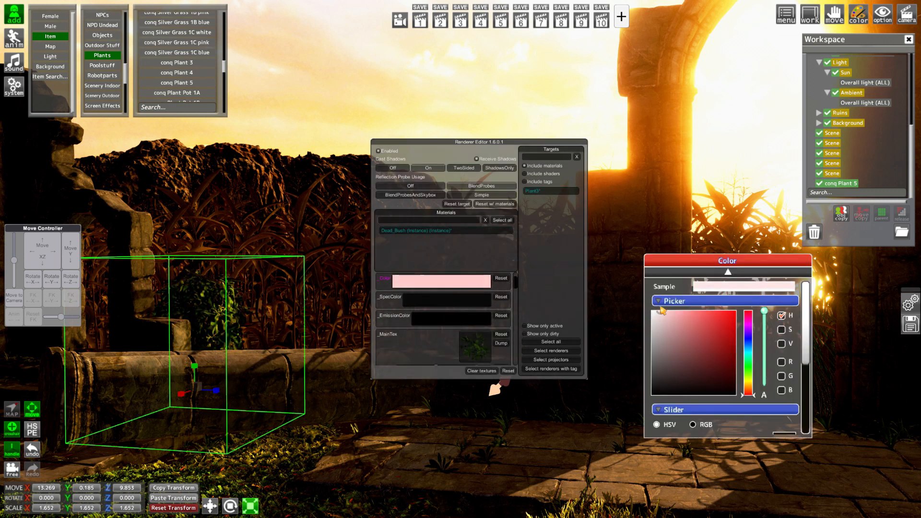
key(ctrl+Tab)
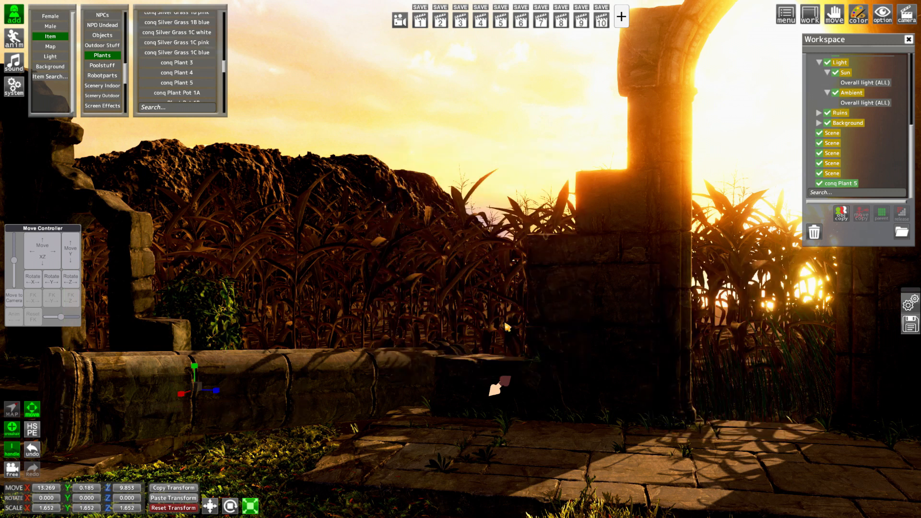
Parent conq Plant 5 to the Plants folder
scroll(844, 143, up, 4)
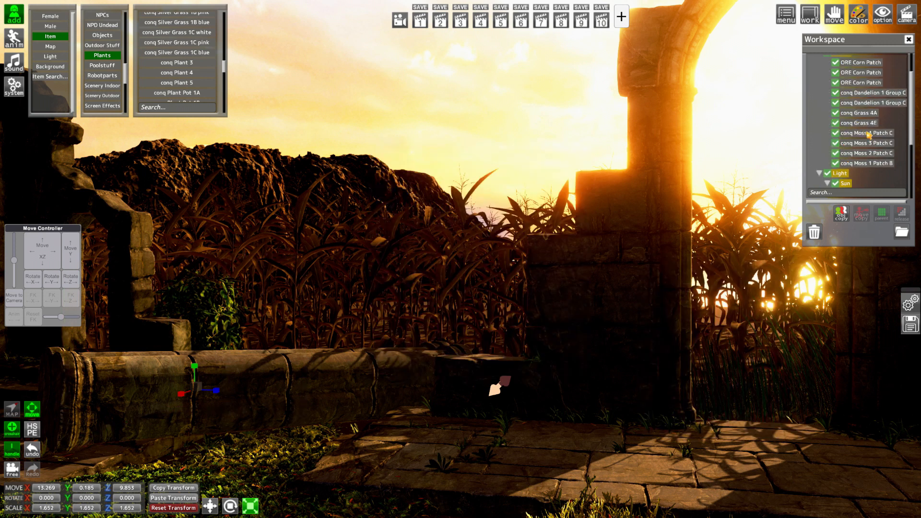
scroll(867, 132, up, 2)
click(847, 84)
scroll(857, 150, down, 6)
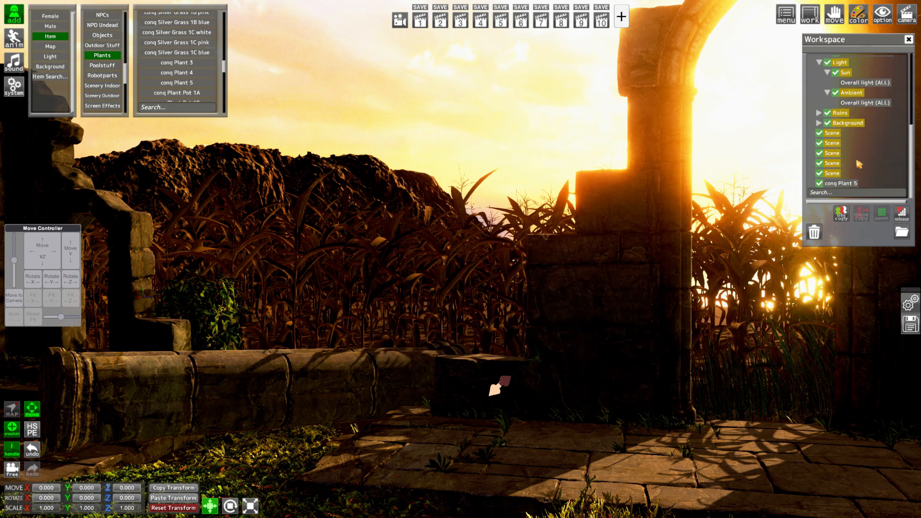
ctrl+click(847, 184)
click(882, 213)
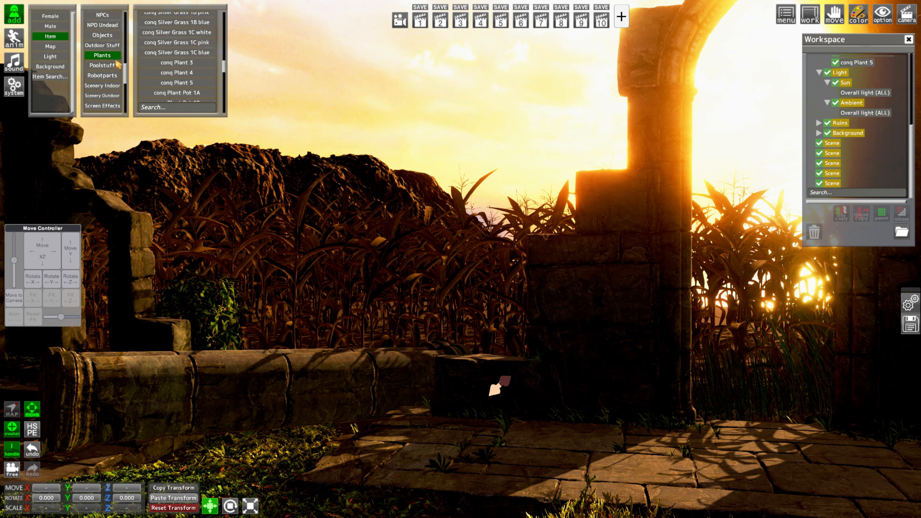
Add the conq Mossy Rock 2 item from the Outdoor Stuff category
drag(123, 75, 123, 74)
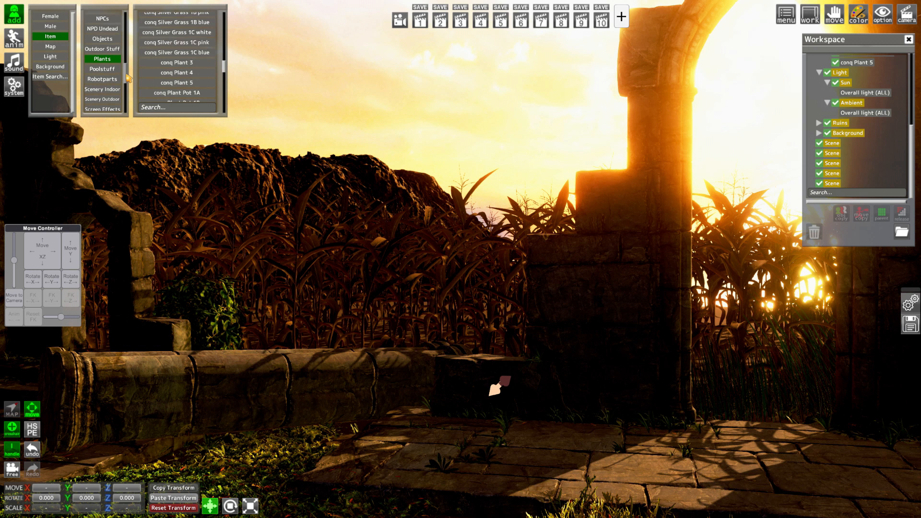
click(114, 47)
drag(224, 21, 233, 76)
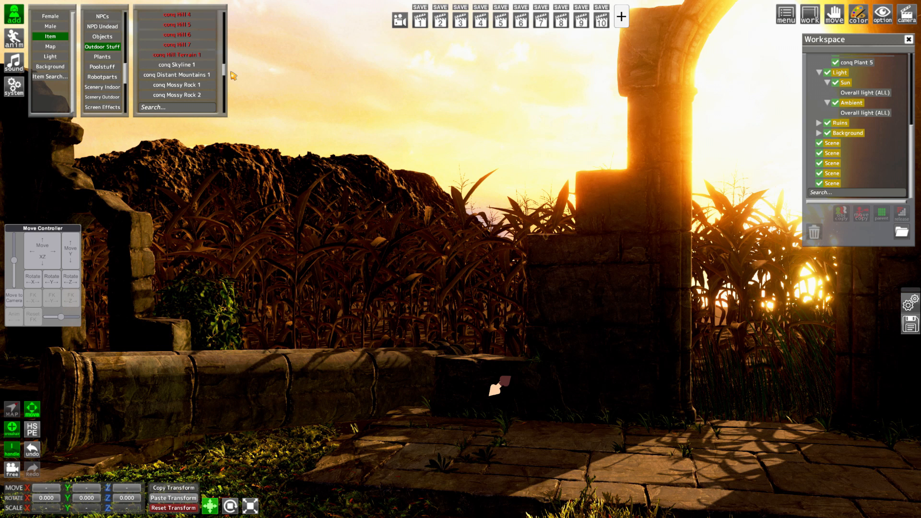
click(203, 95)
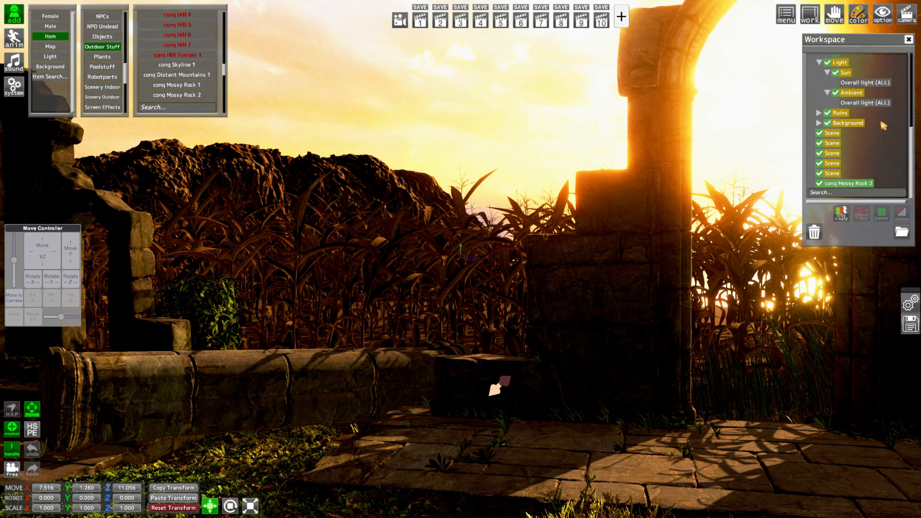
Collapse the Plants folder and parent a spare Scene folder to the main Scene folder
scroll(877, 122, down, 5)
click(853, 101)
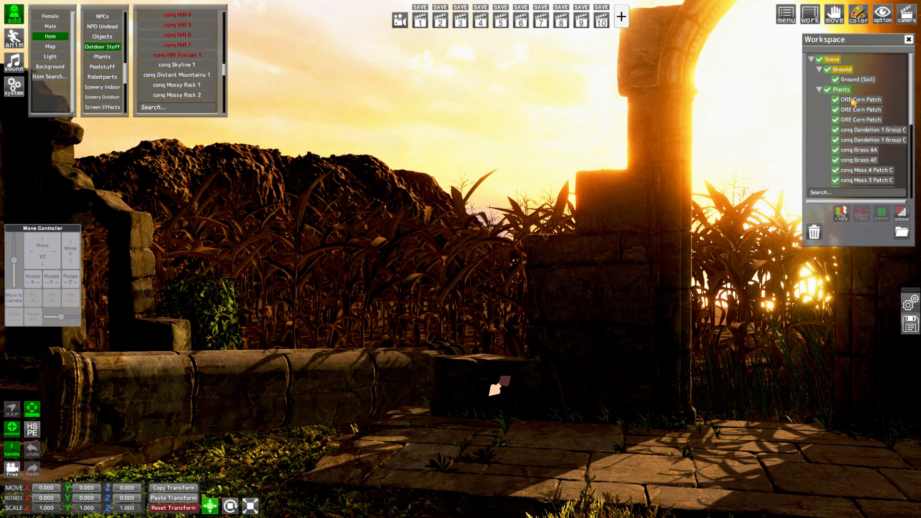
click(818, 90)
click(830, 61)
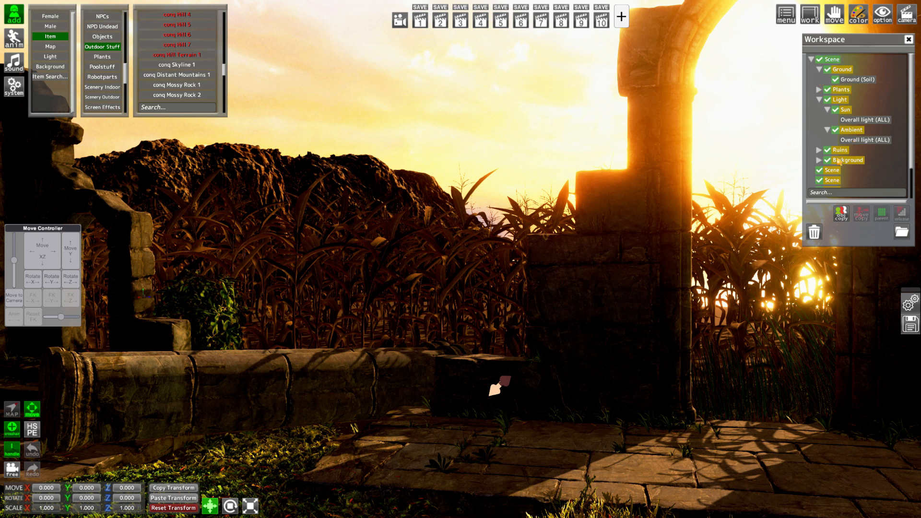
ctrl+click(833, 173)
click(882, 214)
Rename the newly nested Scene folder as Rocks
click(841, 170)
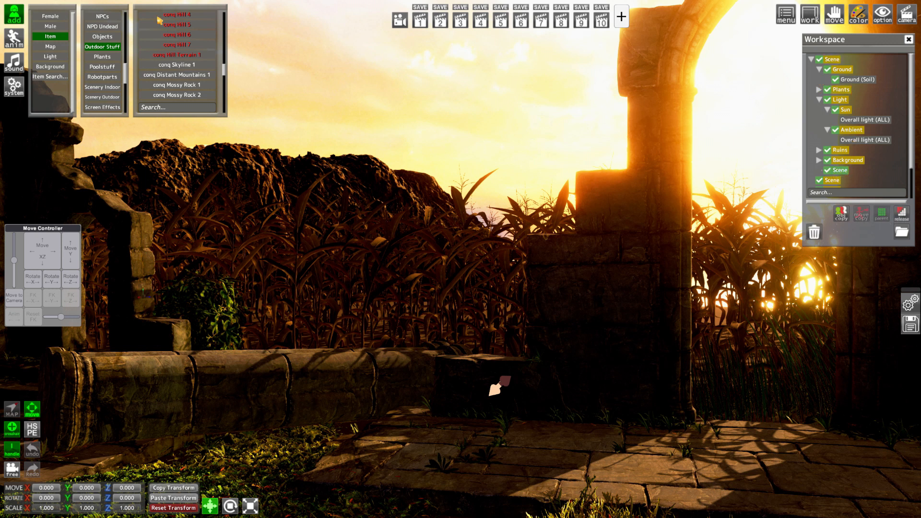
click(14, 38)
click(64, 22)
text(Rocks)
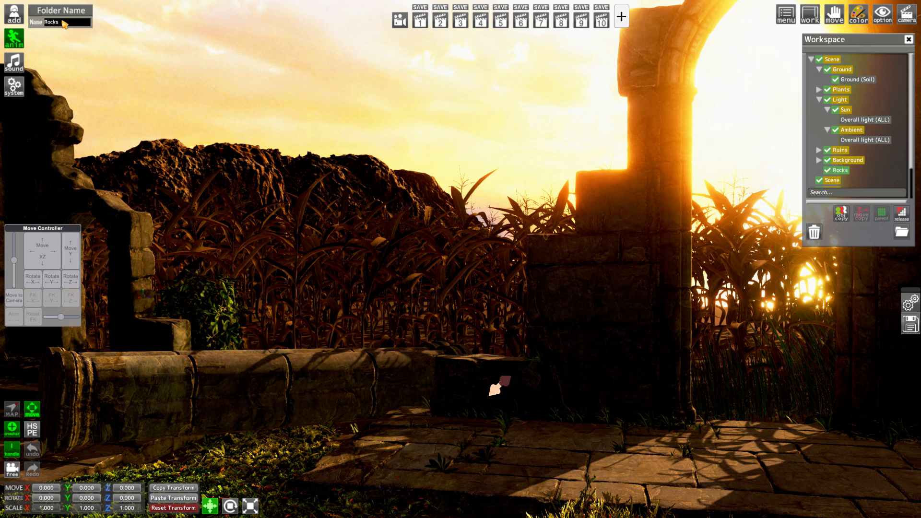
Parent conq Mossy Rock 2 to the Rocks folder and expand that folder
scroll(849, 142, down, 2)
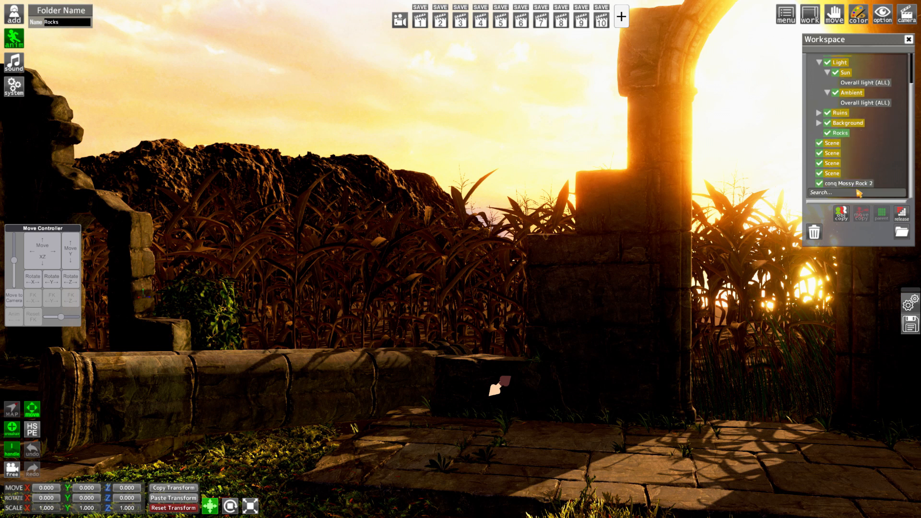
drag(847, 183, 838, 133)
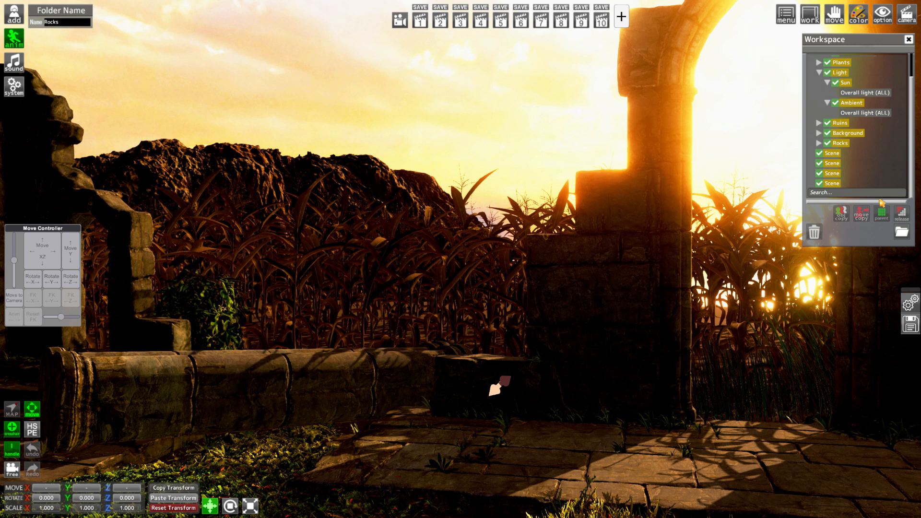
click(819, 143)
Zero conq Mossy Rock 2's X and Z position, and move it into the corn at about X 6.30, Z 14.43
click(861, 143)
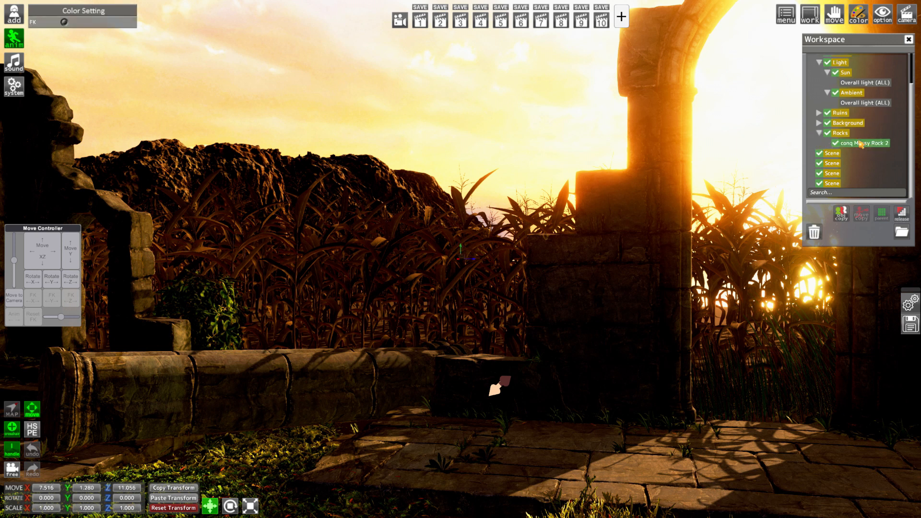
click(49, 489)
text(0)
click(121, 490)
text(0)
key(Return)
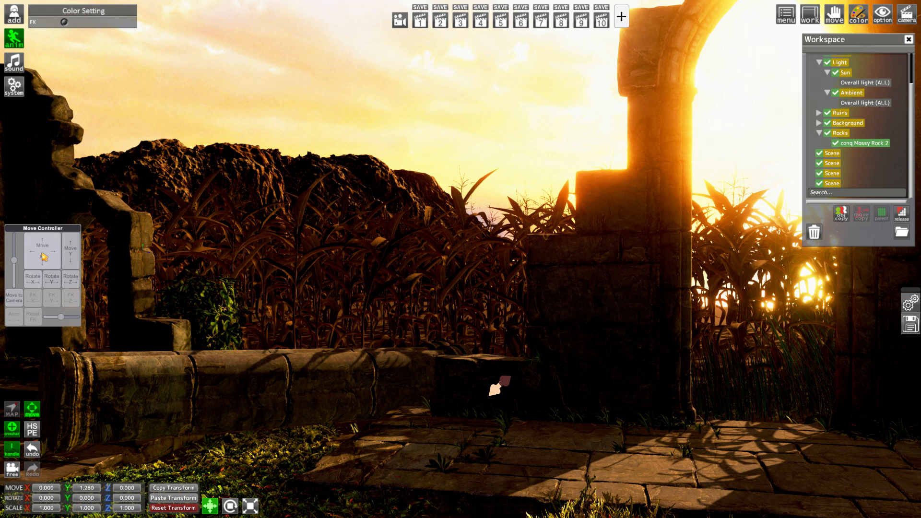
mouse_move(47, 255)
mouse_down()
mouse_move(58, 255)
mouse_move(47, 255)
mouse_up()
Set conq Mossy Rock 2's scale to 2 on X, Y and Z
click(52, 508)
text(2)
click(92, 508)
text(2)
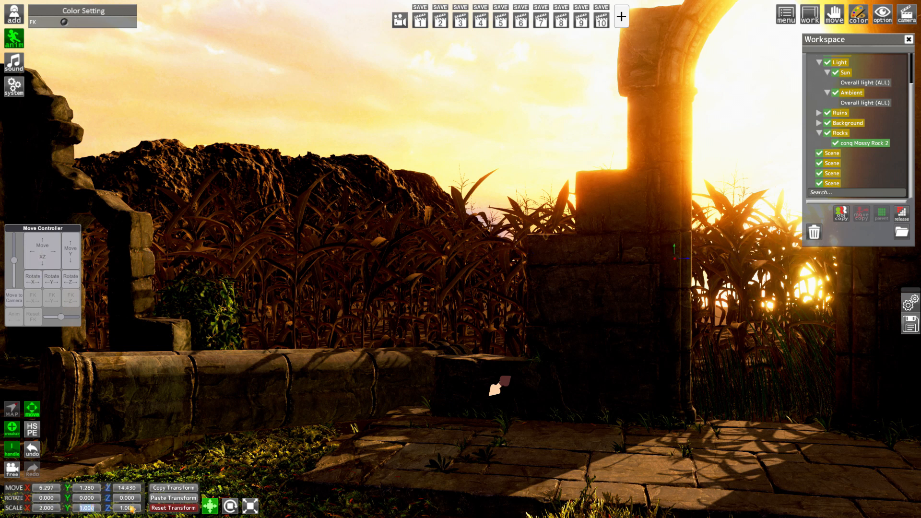
click(125, 508)
text(2)
key(Return)
Lower conq Mossy Rock 2 to about Y -0.065 and move it towards the cornfield's far edge at about X 3.18, Z 16.15
right_drag(309, 391, 314, 279)
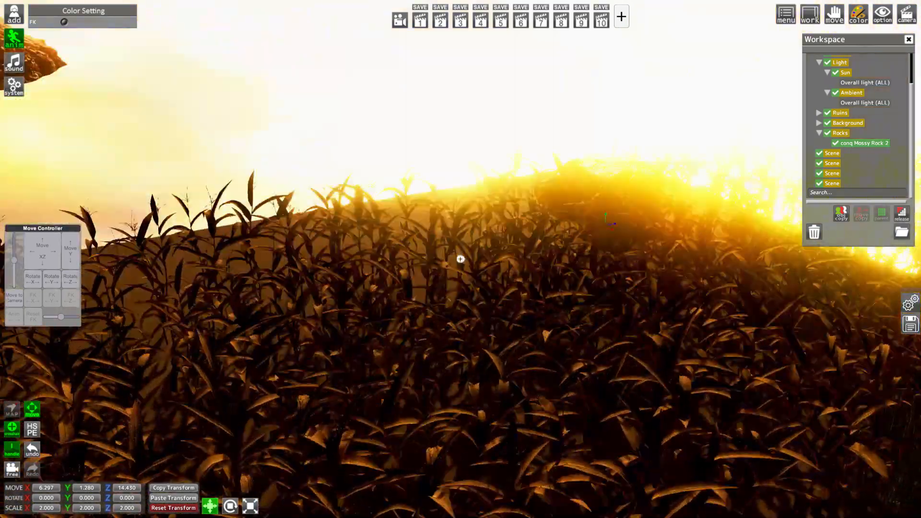
drag(314, 278, 412, 307)
drag(177, 283, 211, 287)
right_drag(178, 283, 209, 271)
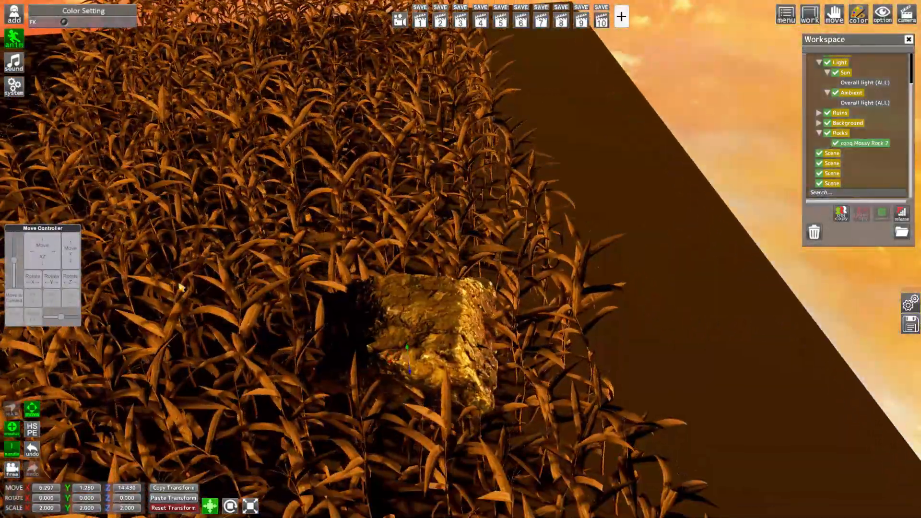
drag(57, 256, 70, 274)
drag(307, 297, 226, 168)
drag(70, 255, 70, 272)
click(420, 22)
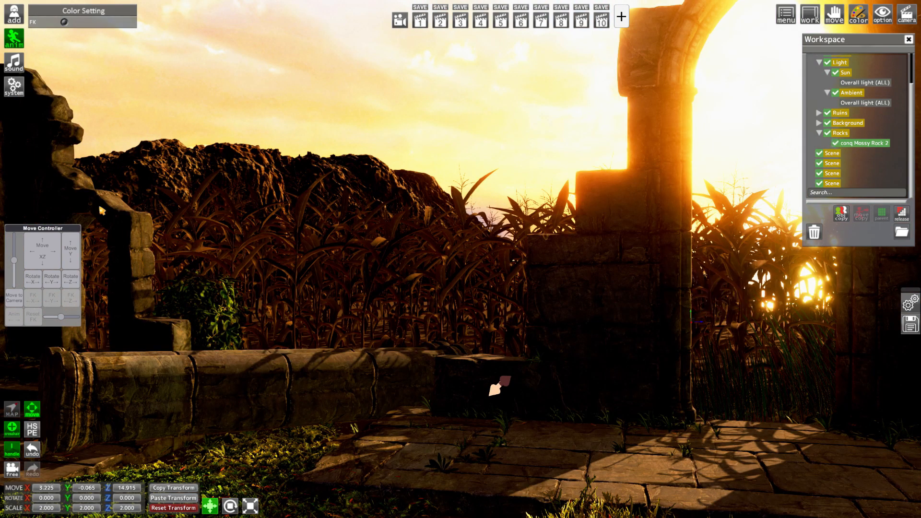
drag(42, 253, 42, 235)
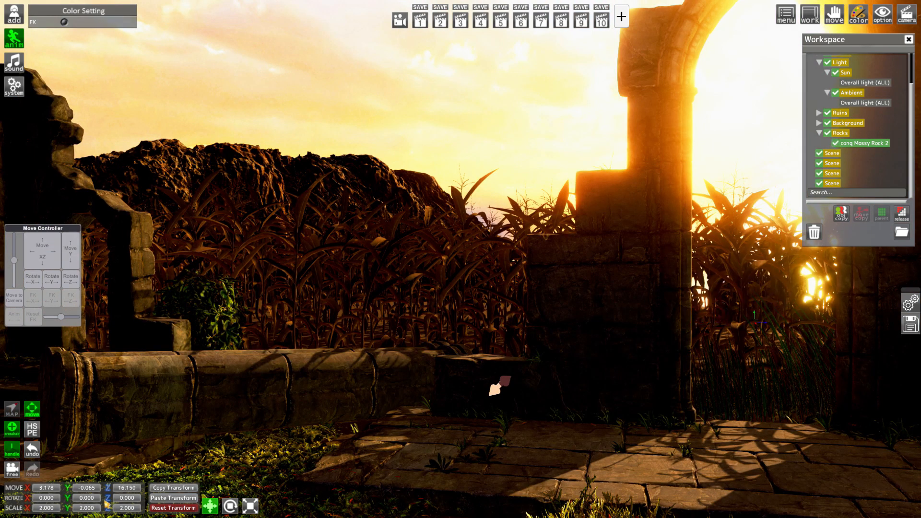
Set conq Mossy Rock 2's scale to 3 on all three axes
click(47, 508)
text(3)
click(89, 509)
text(3)
click(128, 509)
text(3)
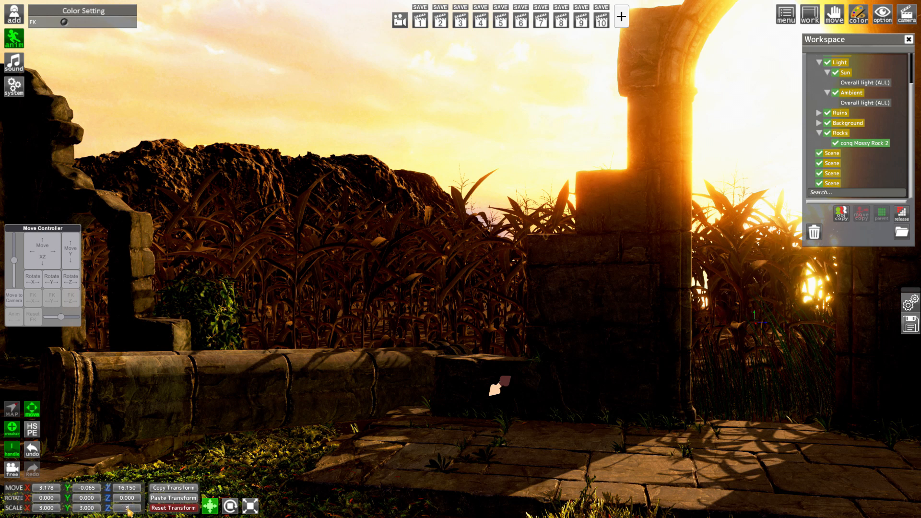
key(Return)
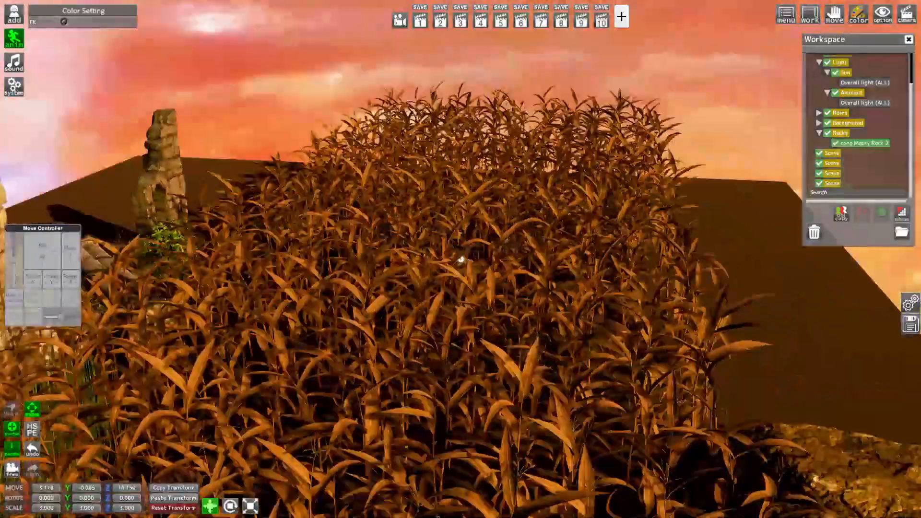
Move conq Mossy Rock 2 out beyond the cornfield's edge to about X 2.37, Z 16.22
drag(494, 387, 451, 360)
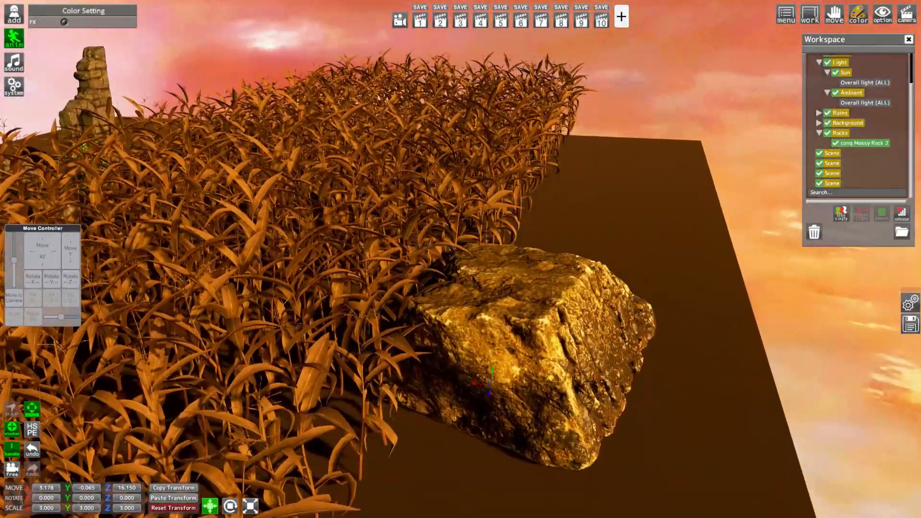
drag(489, 253, 511, 254)
drag(41, 247, 144, 248)
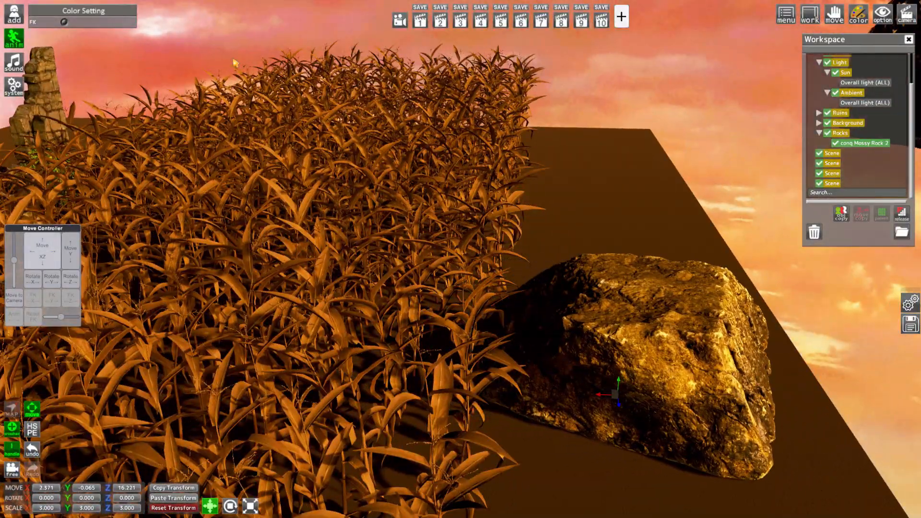
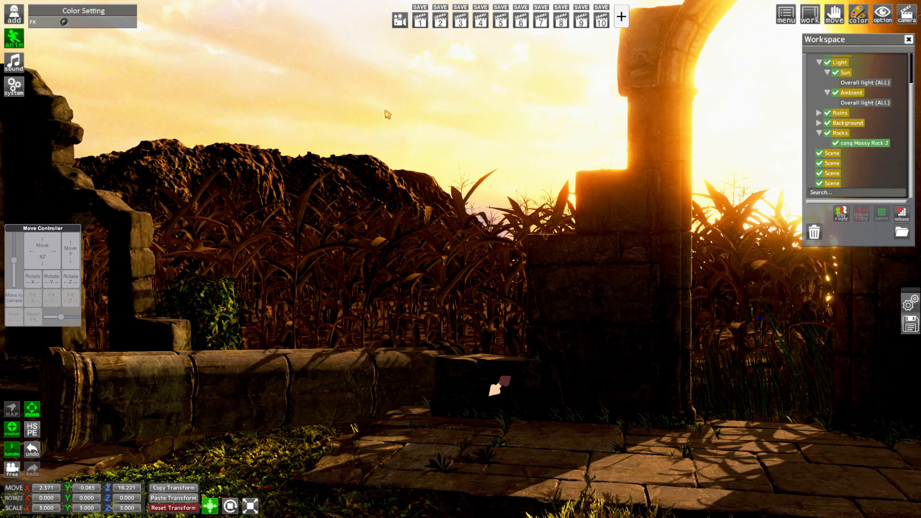
Search the item library for "tower" and add [Spinach] Dark Tower to the scene
click(13, 15)
click(54, 78)
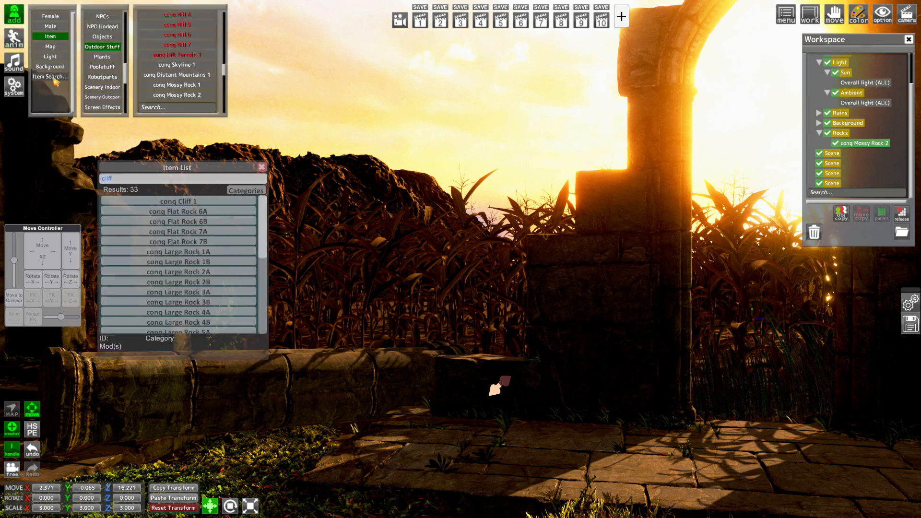
text(tower)
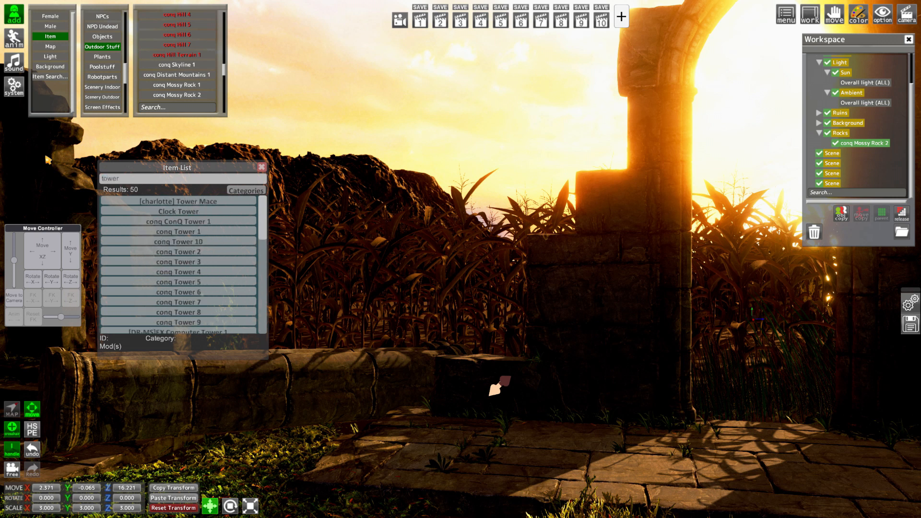
scroll(144, 235, down, 2)
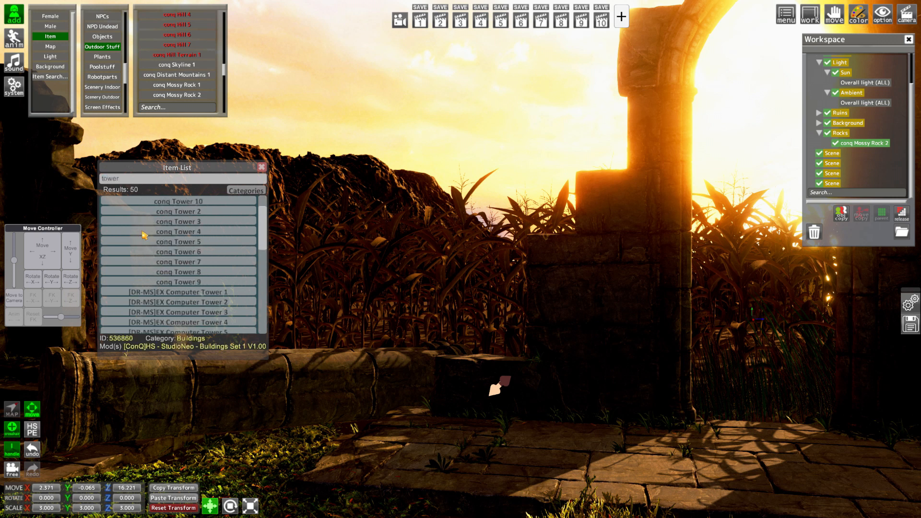
scroll(213, 244, down, 4)
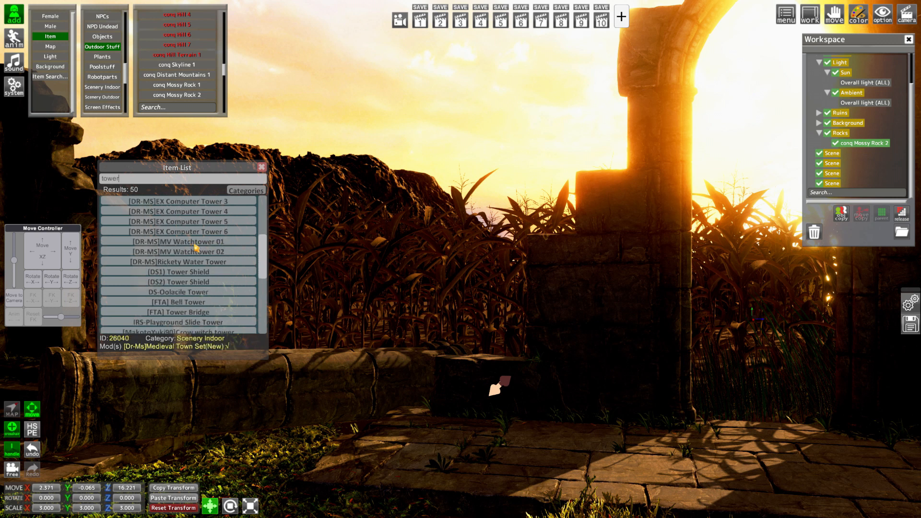
scroll(223, 268, down, 3)
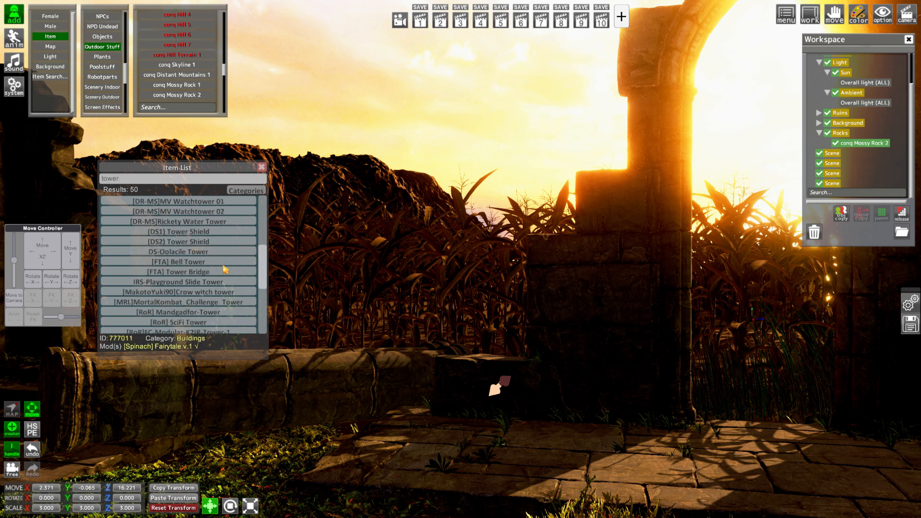
scroll(226, 269, down, 5)
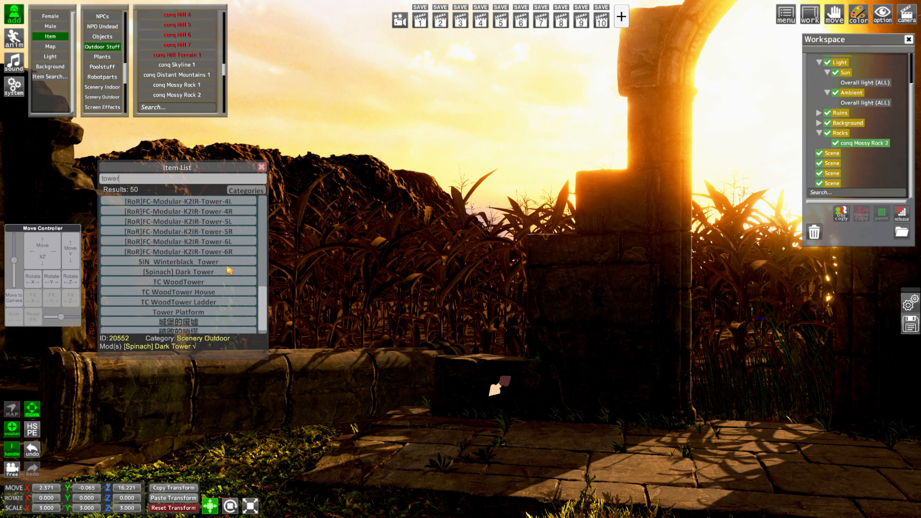
scroll(228, 269, up, 3)
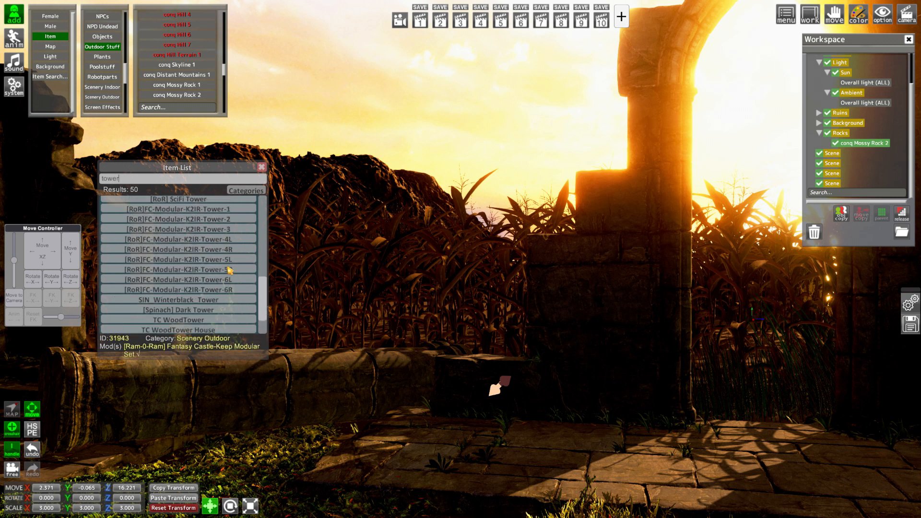
scroll(228, 269, down, 3)
click(228, 269)
click(838, 184)
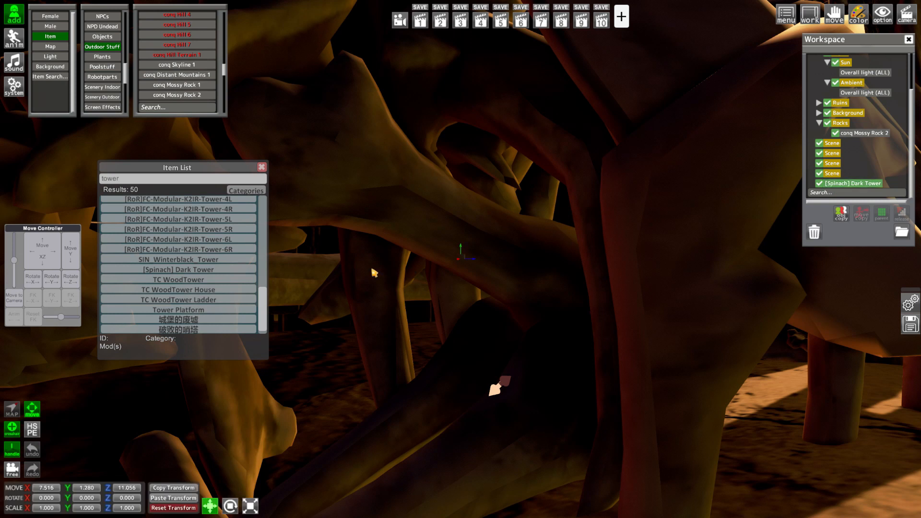
Move the Dark Tower far behind the cliff to about X -76.9, Z -35.6 and set its scale to 0.5 on all axes
drag(52, 257, 21, 284)
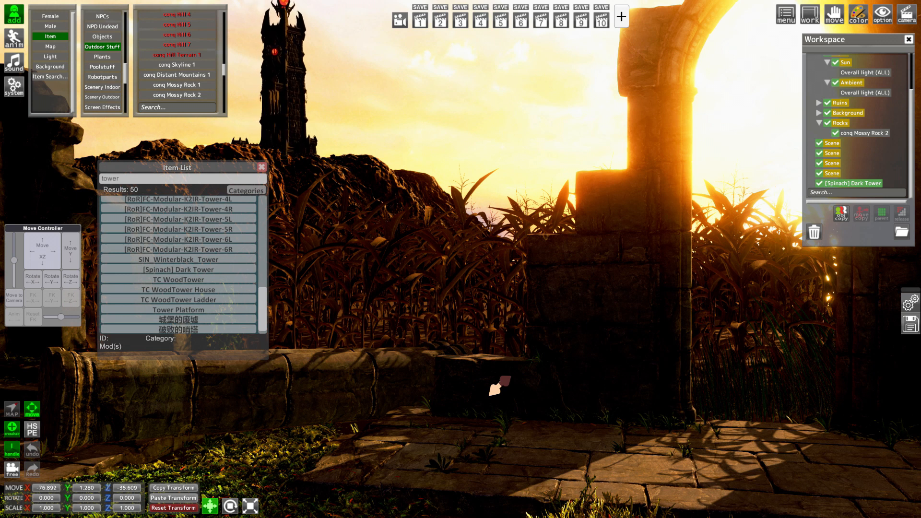
click(52, 509)
text(0.5)
key(Return)
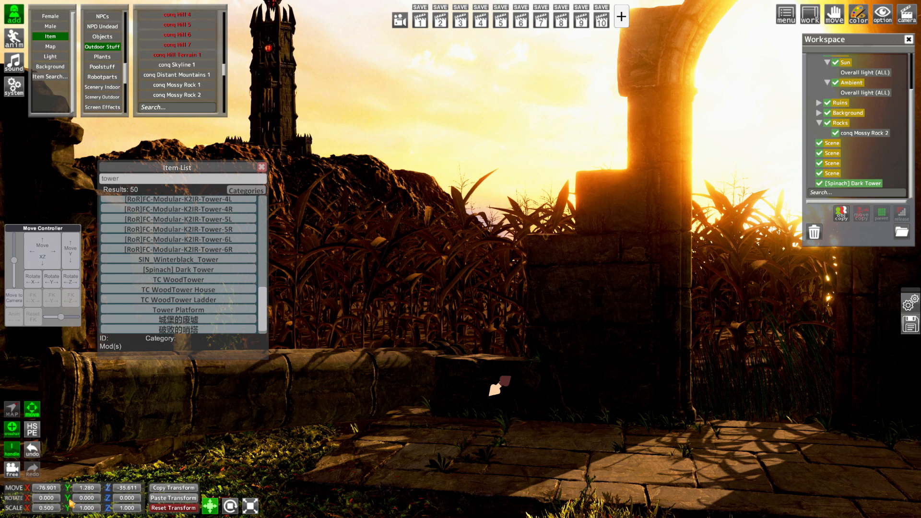
click(53, 510)
key(ctrl+c)
click(97, 510)
key(ctrl+v)
click(130, 507)
key(ctrl+v)
key(Return)
Raise the Dark Tower to about Y 16.85 and disable its DT Ground.Shape renderer in the Renderer Editor
drag(73, 251, 73, 193)
key(ctrl+r)
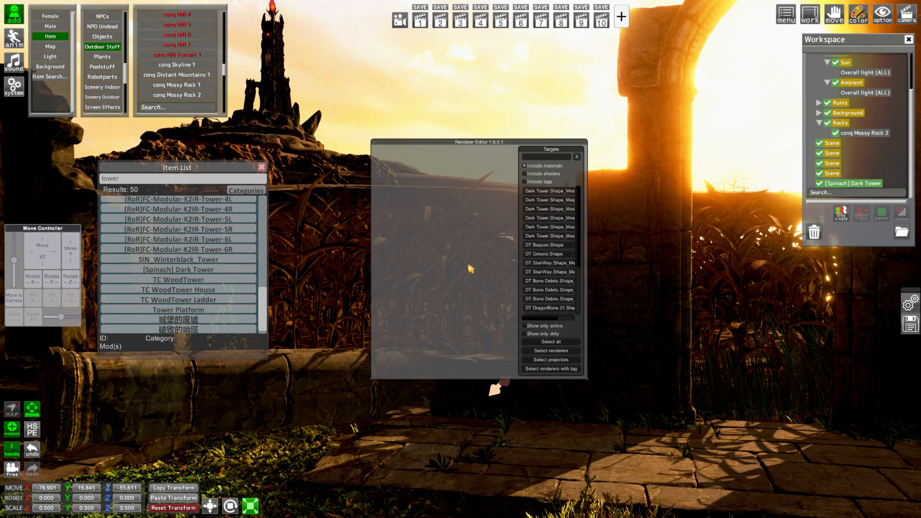
click(550, 253)
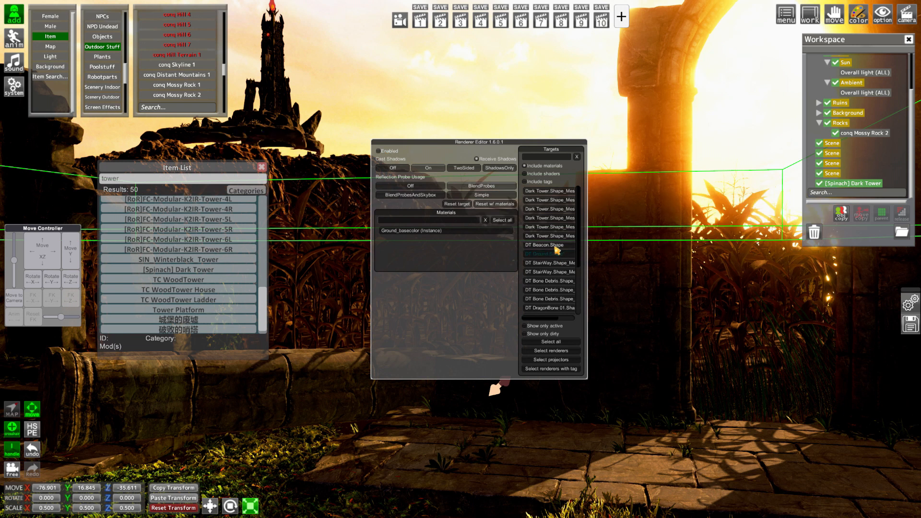
click(555, 246)
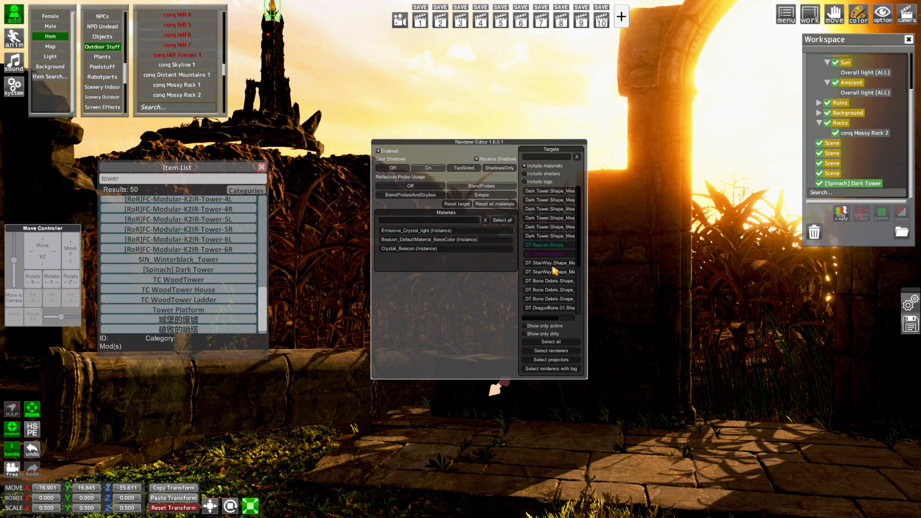
key(Tab)
Lower the Dark Tower onto the cliff at about Y 13.8 and rotate it to about 49.1 on Y
drag(75, 247, 73, 270)
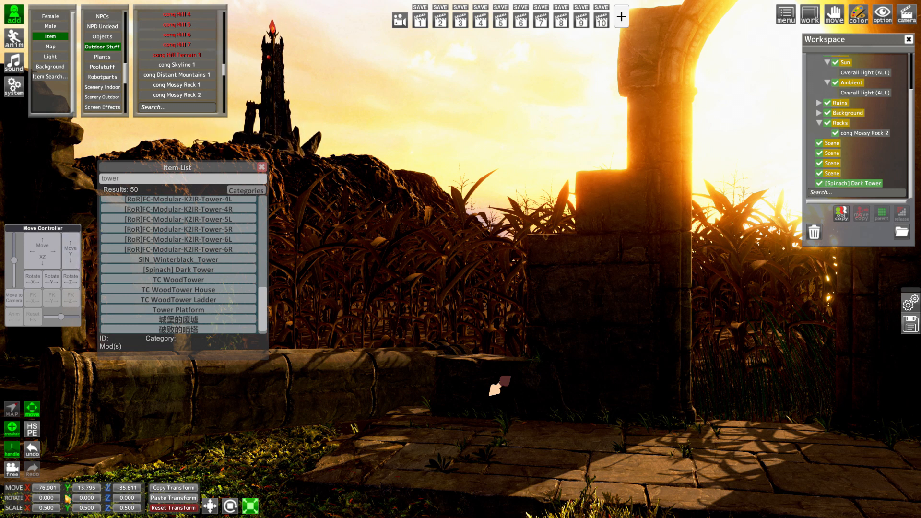
drag(68, 501, 170, 510)
key(ctrl+i)
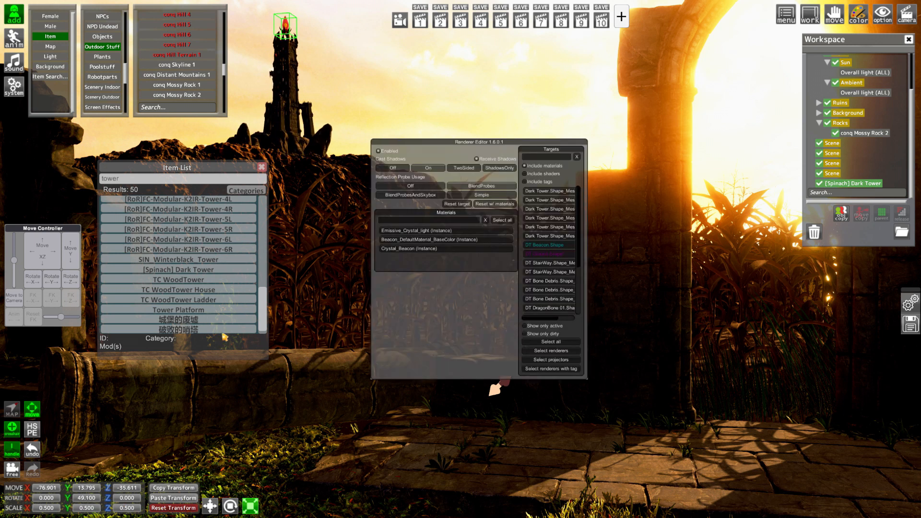
key(ctrl+i)
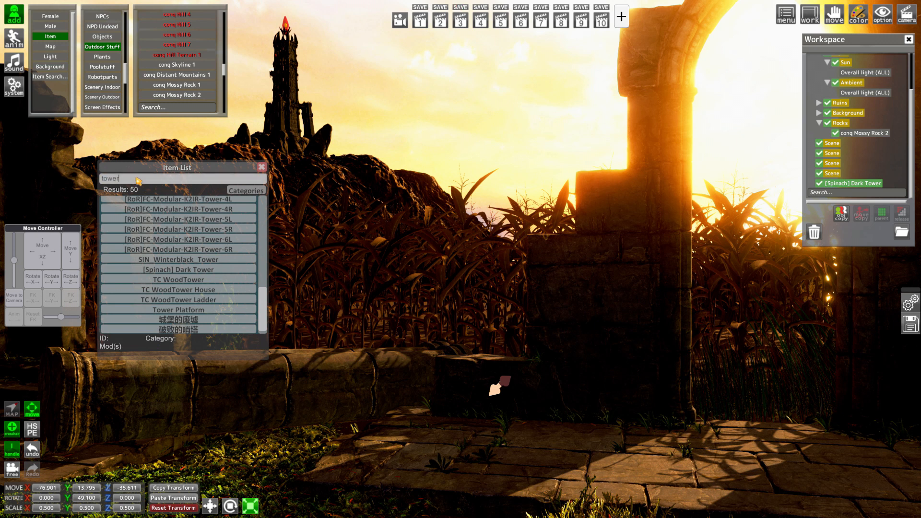
Search the item library for "tree" and add conq Swamp Tree 9B to the scene
drag(135, 179, 51, 174)
text(tree)
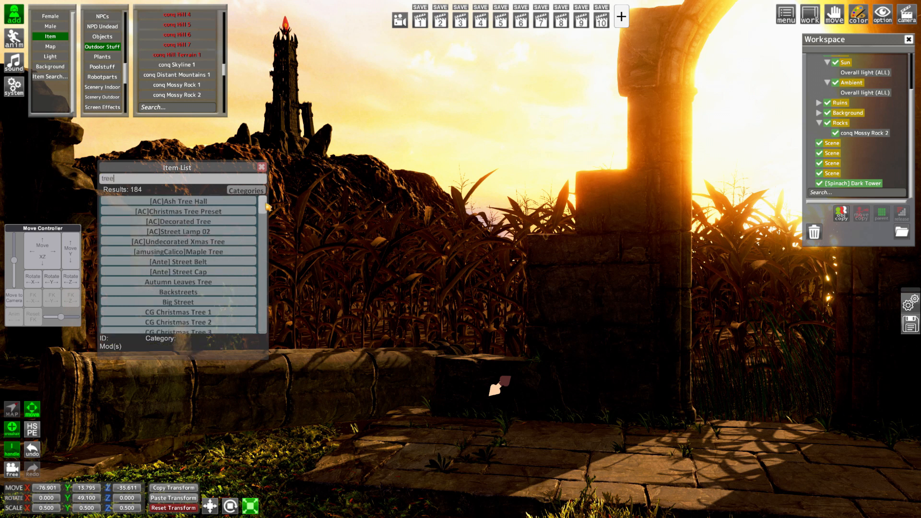
drag(265, 203, 289, 226)
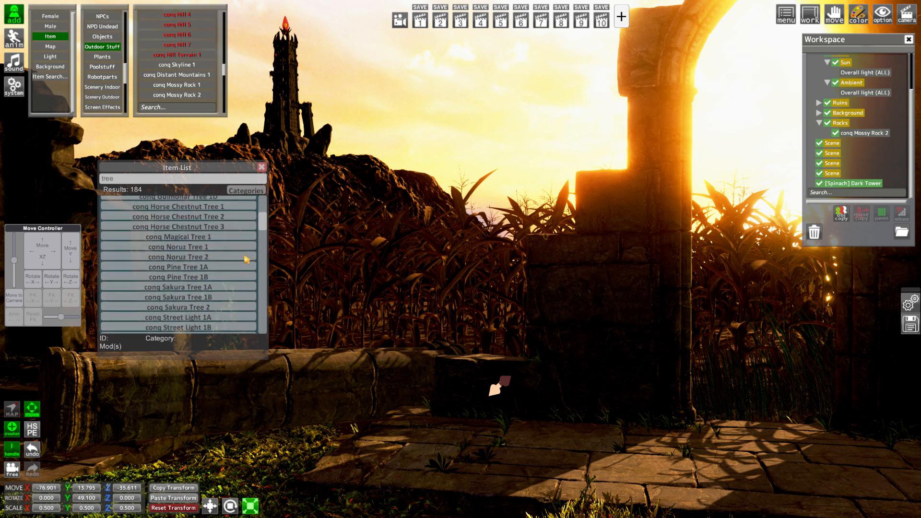
scroll(222, 267, down, 4)
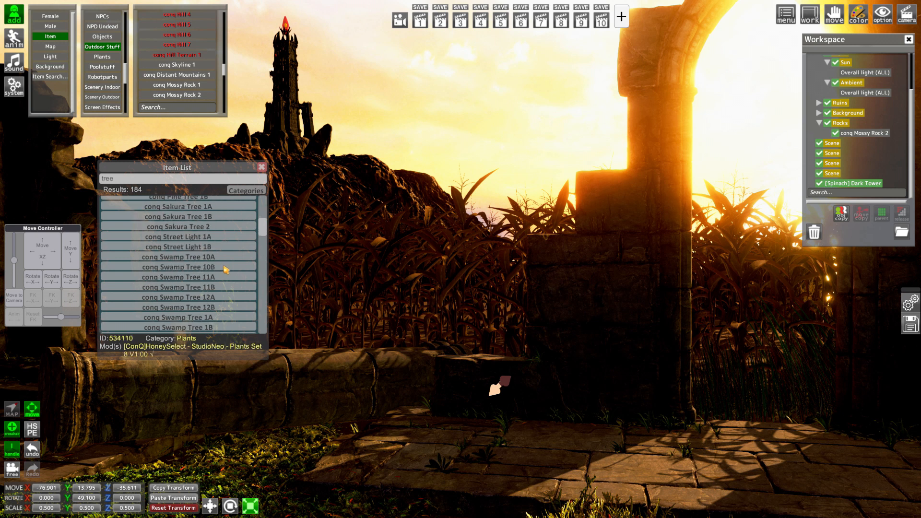
scroll(225, 268, down, 11)
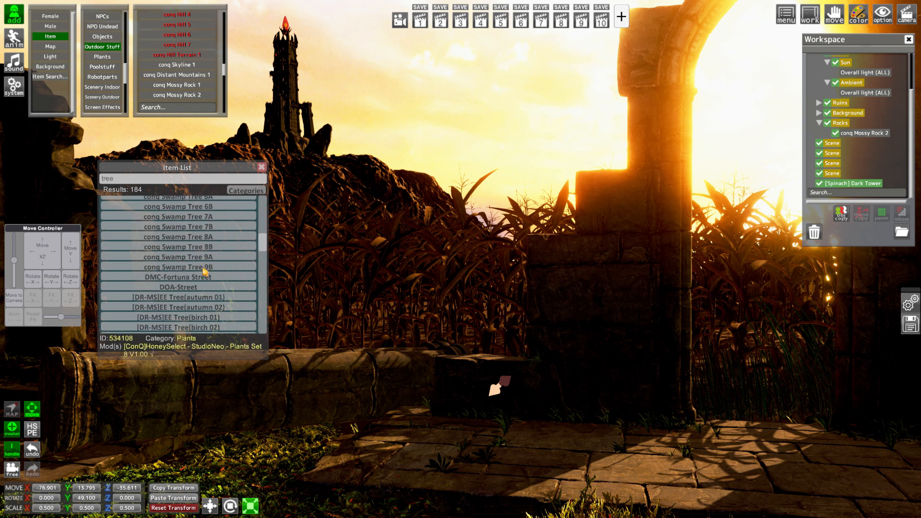
click(204, 267)
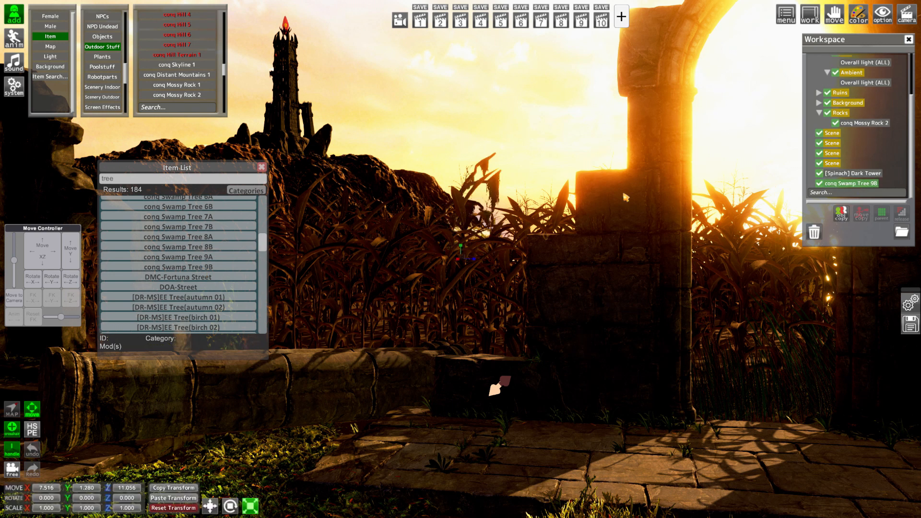
Move conq Swamp Tree 9B down to about X 3.13, Y -0.17, Z 4.97, shifting the item list clear of the ruins
drag(42, 251, 70, 251)
drag(167, 168, 657, 324)
drag(41, 251, 46, 250)
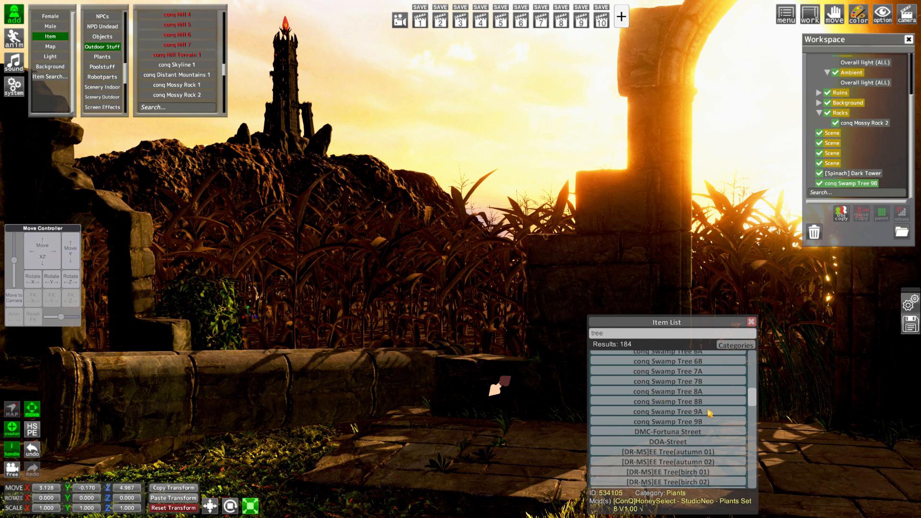
Add conq Swamp Tree 1A and move it out to the cliff beside the tower at about X -44.46, Z -28.46
scroll(695, 397, up, 5)
scroll(695, 397, up, 4)
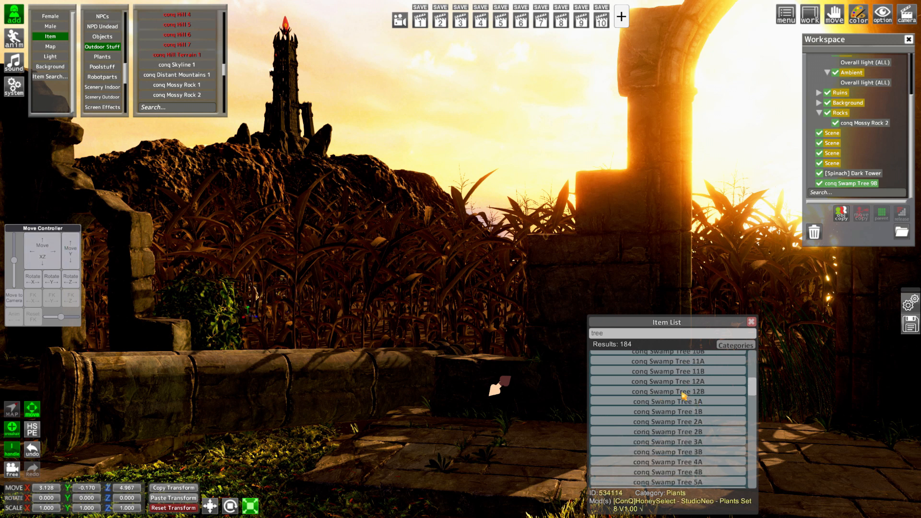
scroll(689, 384, up, 2)
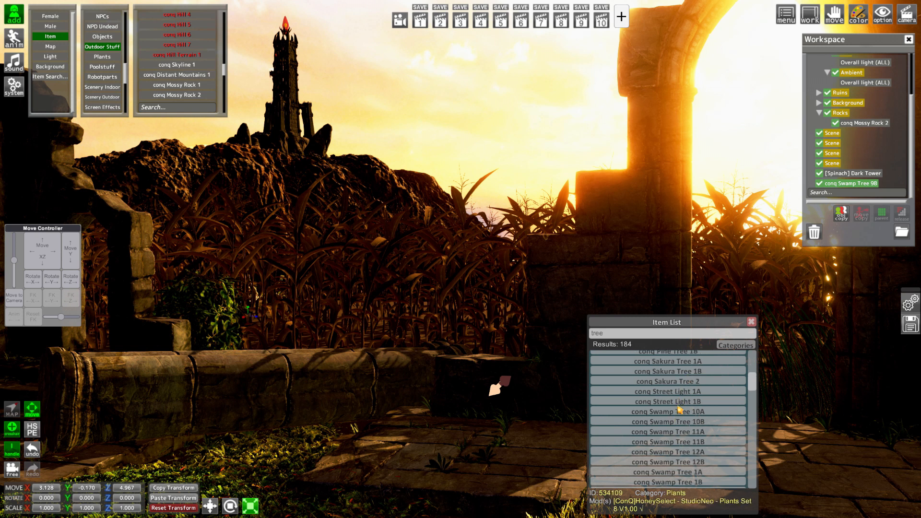
click(685, 452)
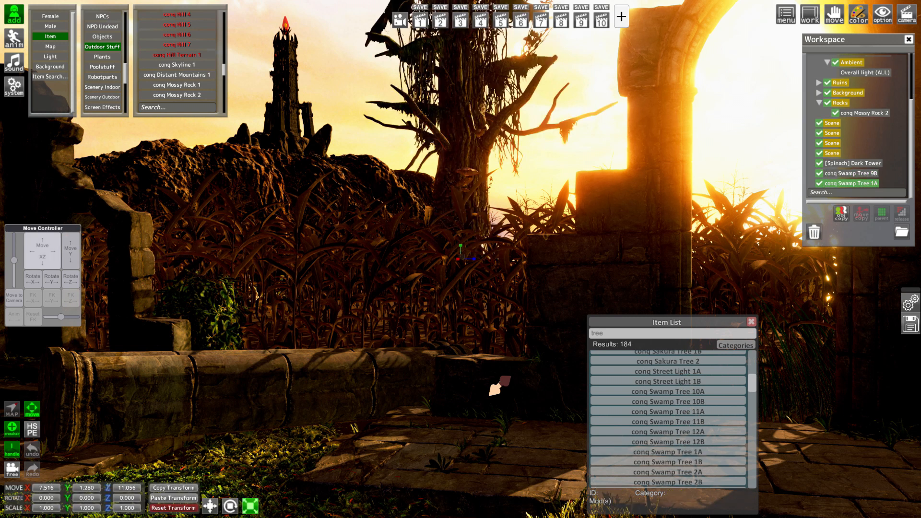
drag(46, 252, 4, 148)
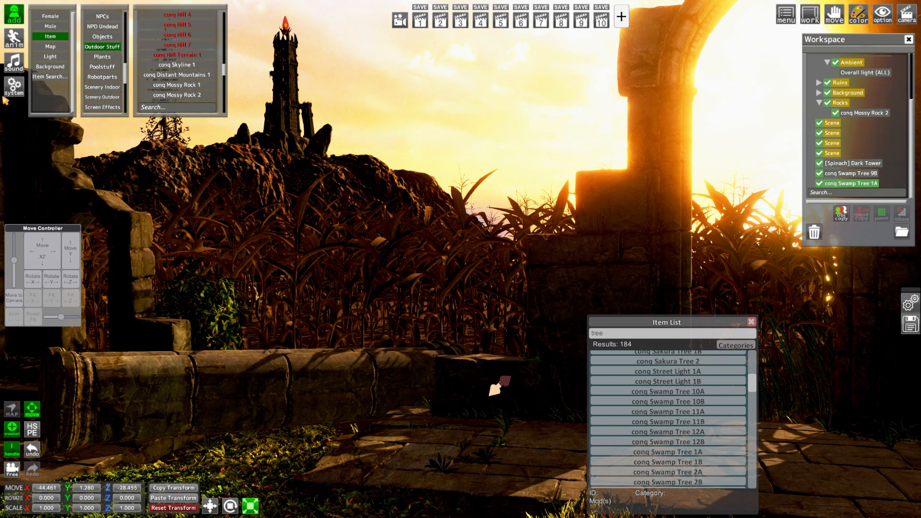
click(15, 87)
click(15, 88)
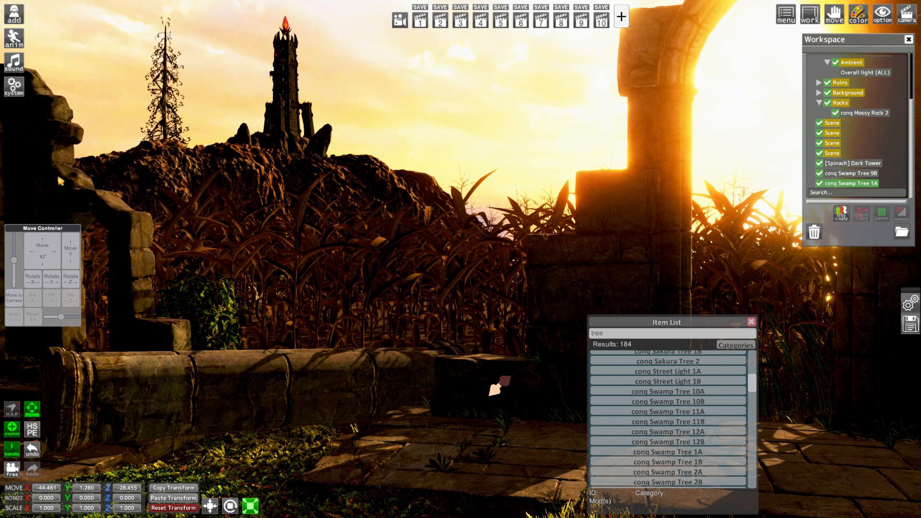
Set conq Swamp Tree 1A's scale to 0.5 on X, Y and Z
click(57, 509)
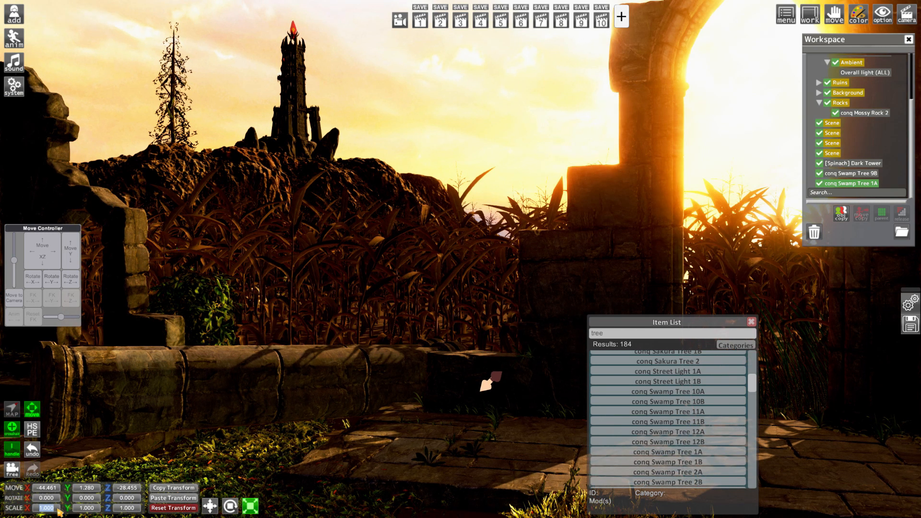
text(0)
drag(51, 507, 35, 507)
key(ctrl+c)
click(90, 509)
key(ctrl+v)
click(134, 509)
key(ctrl+v)
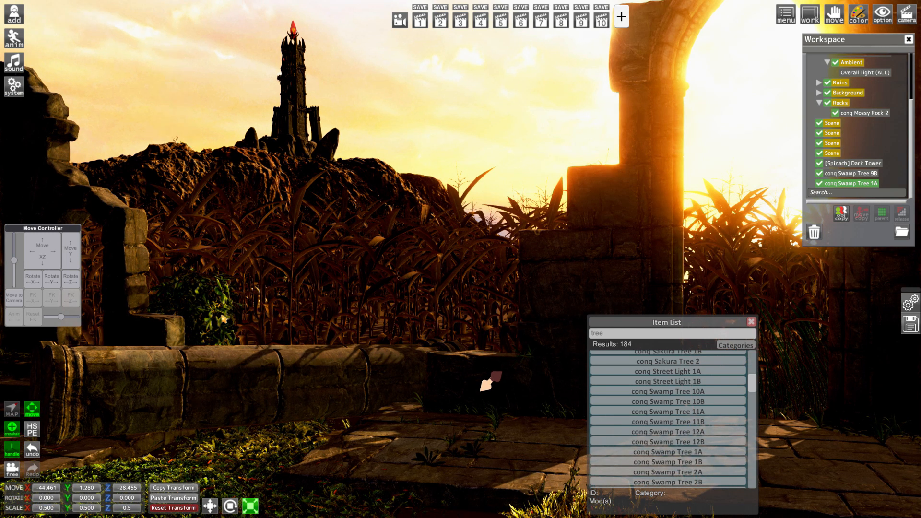
click(224, 319)
Place conq Swamp Tree 1A on top of the cliff at about X -31.5, Y 7.67, Z -20.22 and restore saved camera 1
drag(70, 260, 70, 199)
drag(42, 246, 42, 281)
right_drag(158, 268, 158, 231)
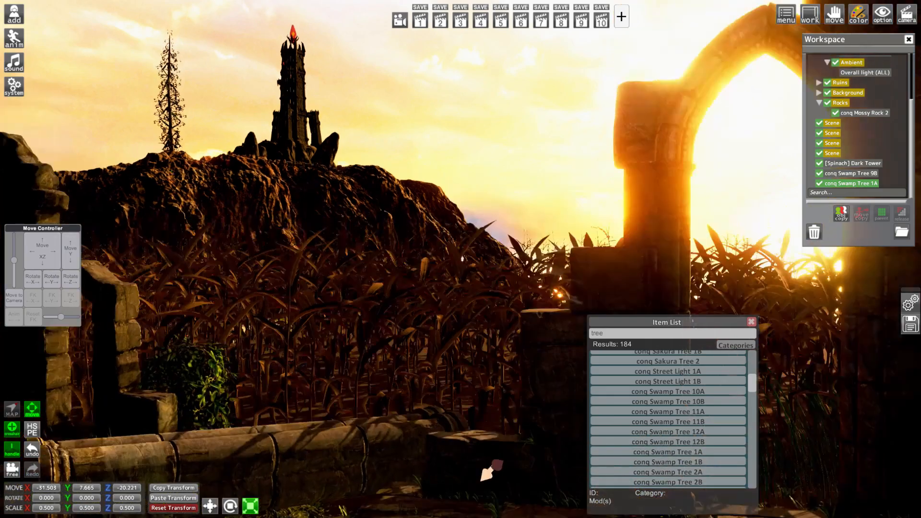
right_drag(387, 68, 387, 34)
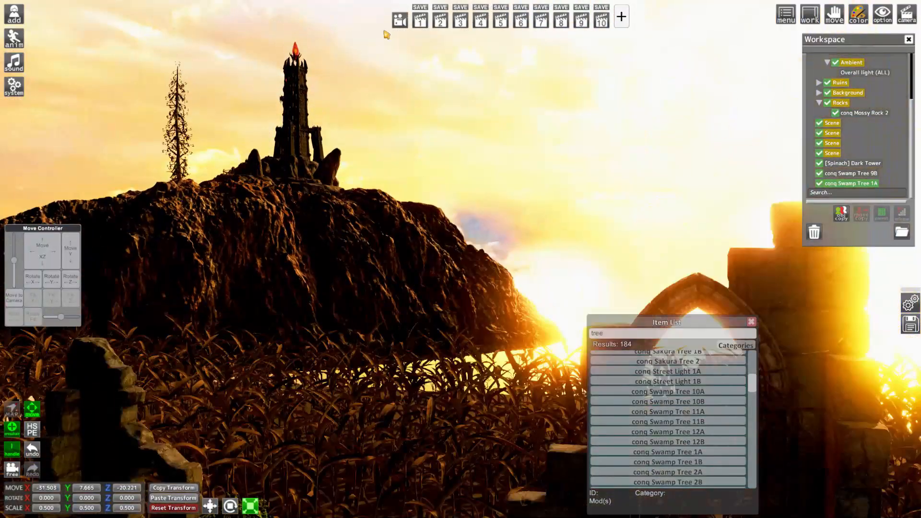
click(420, 24)
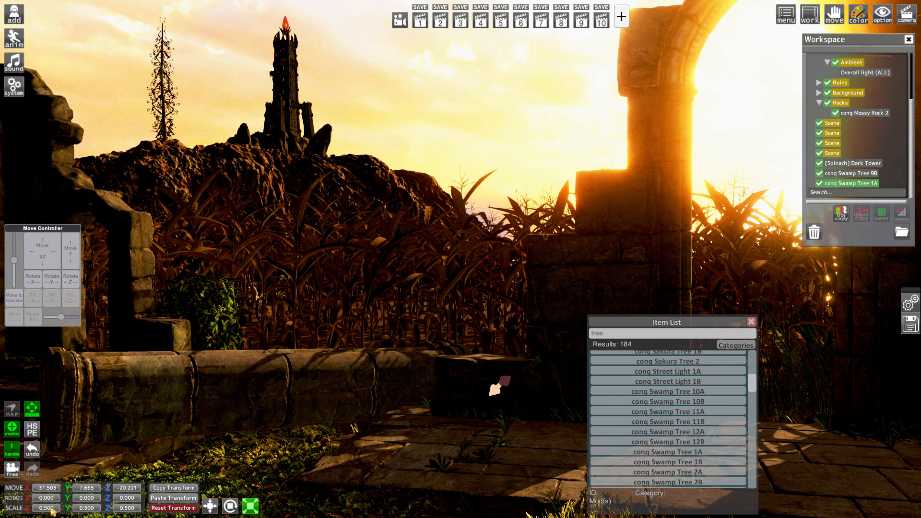
Set conq Swamp Tree 1A's scale to 0.3 on all axes and lower it to about Y 7.56 on the cliff
drag(56, 509, 45, 506)
text(5)
key(Return)
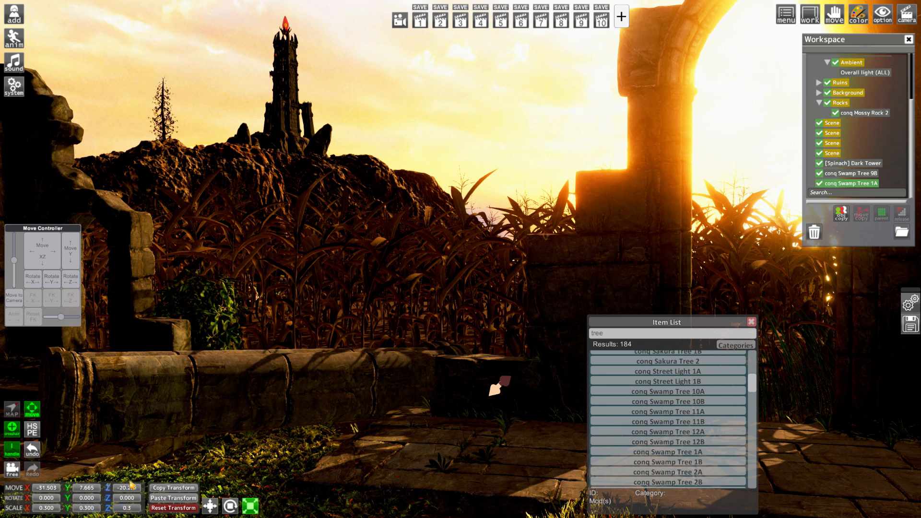
drag(71, 250, 71, 256)
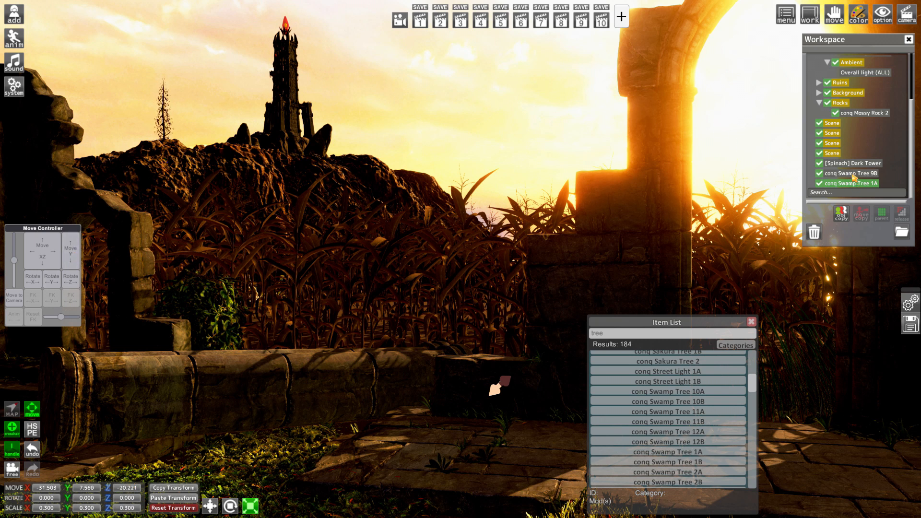
Parent [Spinach] Dark Tower to the Background folder
click(854, 174)
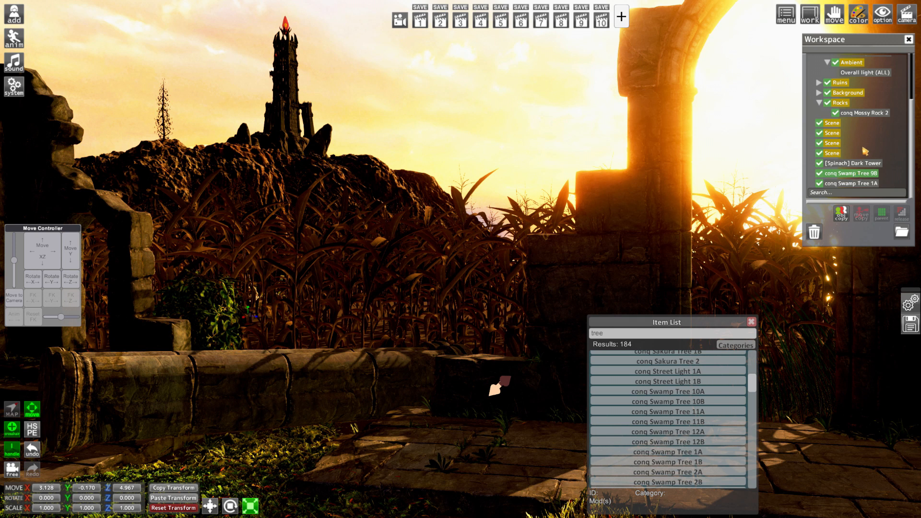
click(860, 184)
scroll(857, 160, up, 2)
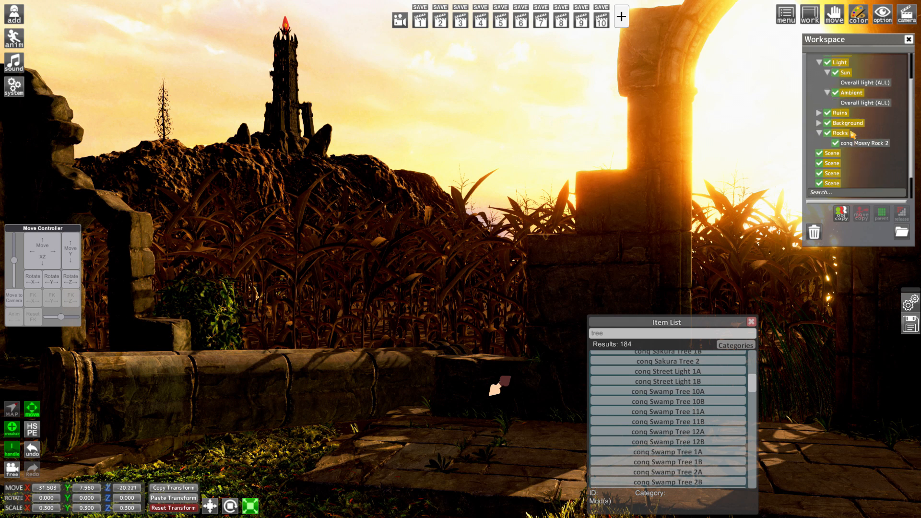
click(842, 125)
scroll(853, 148, down, 2)
ctrl+click(855, 166)
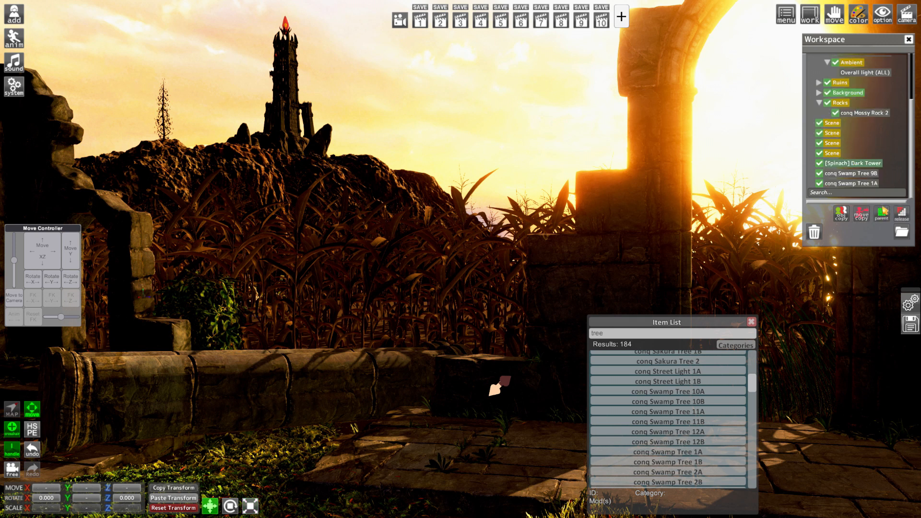
click(882, 213)
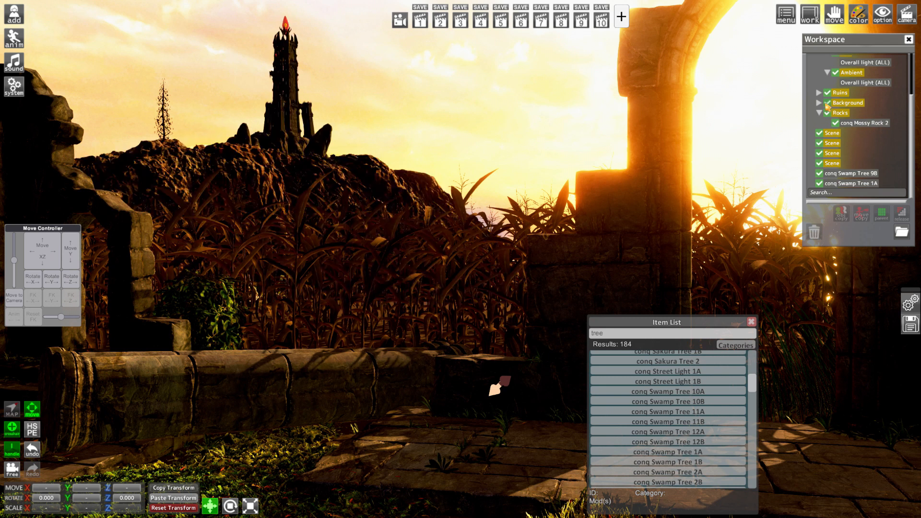
Parent conq Swamp Tree 1A to the Background folder and expand the folder's contents
click(850, 104)
ctrl+click(860, 174)
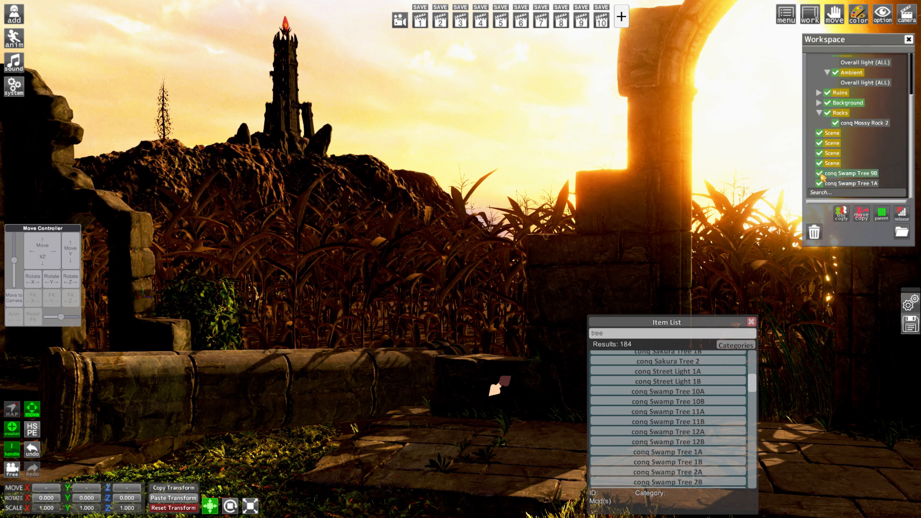
click(851, 105)
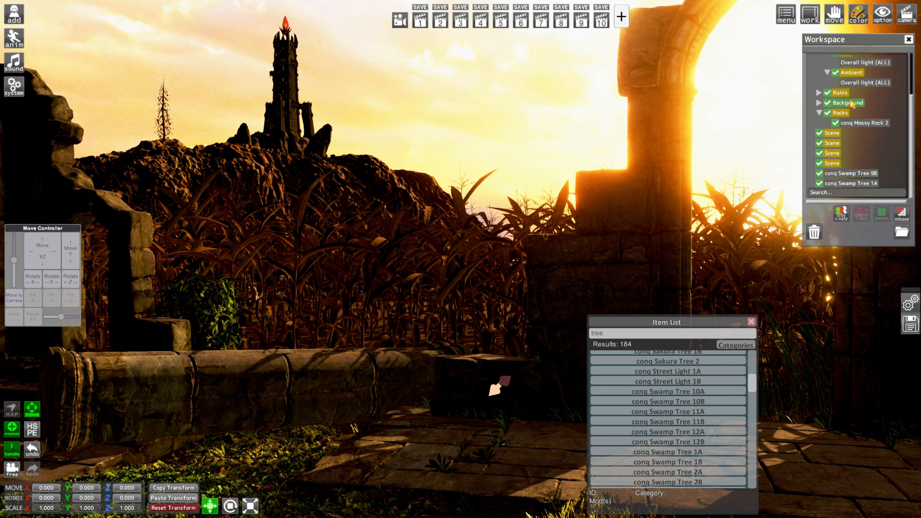
ctrl+click(851, 185)
scroll(849, 153, up, 1)
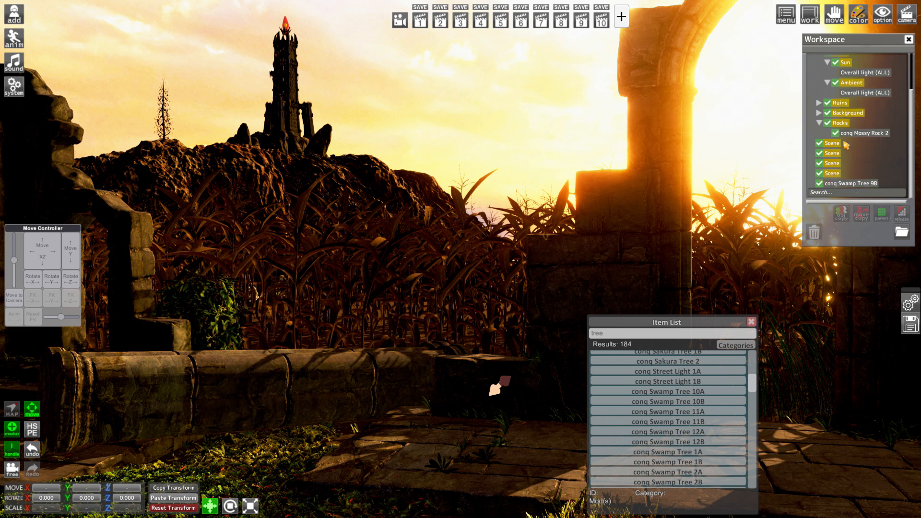
click(819, 113)
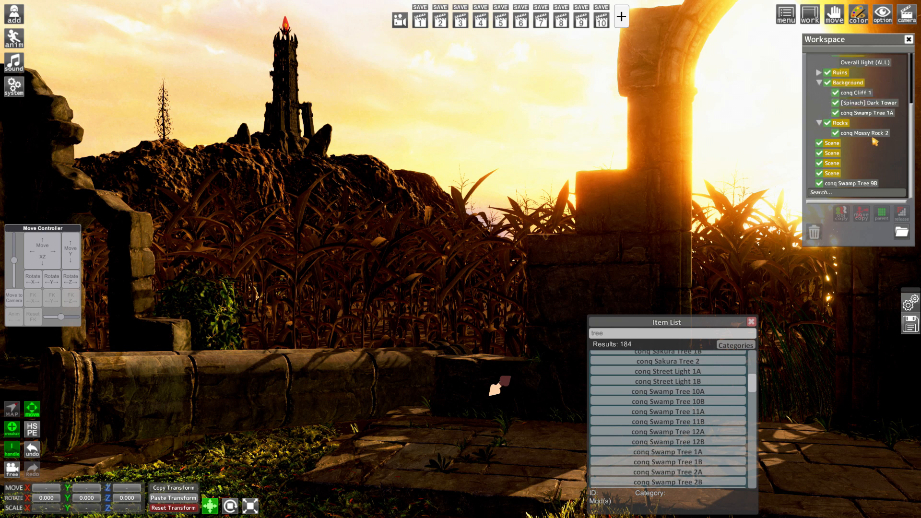
Add conq Swamp Tree 3A and parent it to the Background folder
scroll(692, 448, down, 2)
click(689, 453)
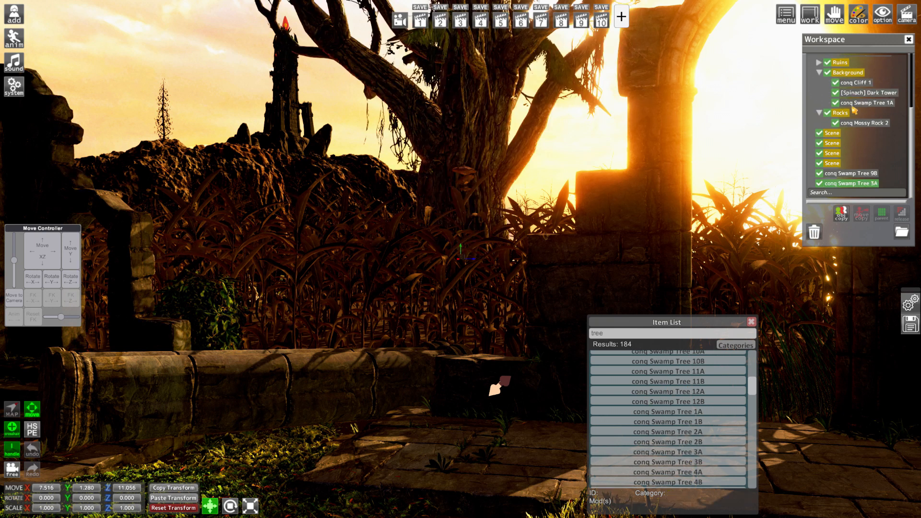
click(847, 73)
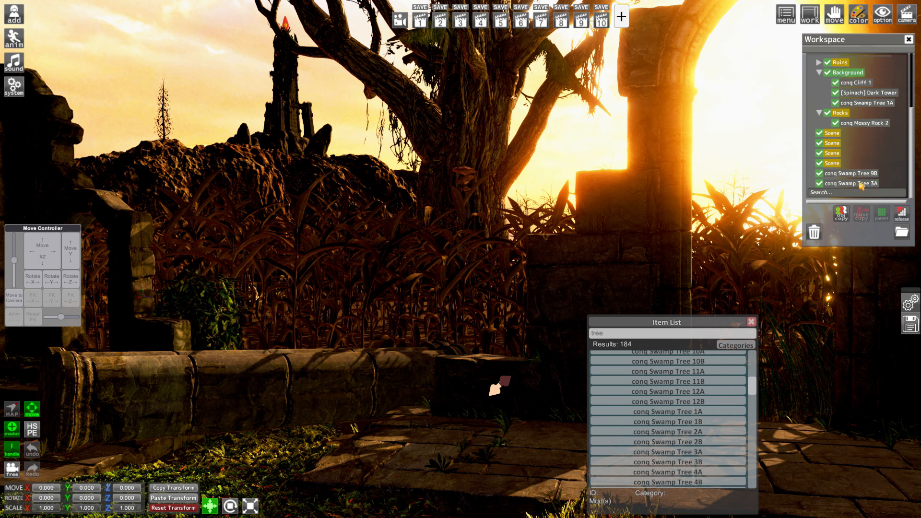
drag(861, 186, 877, 107)
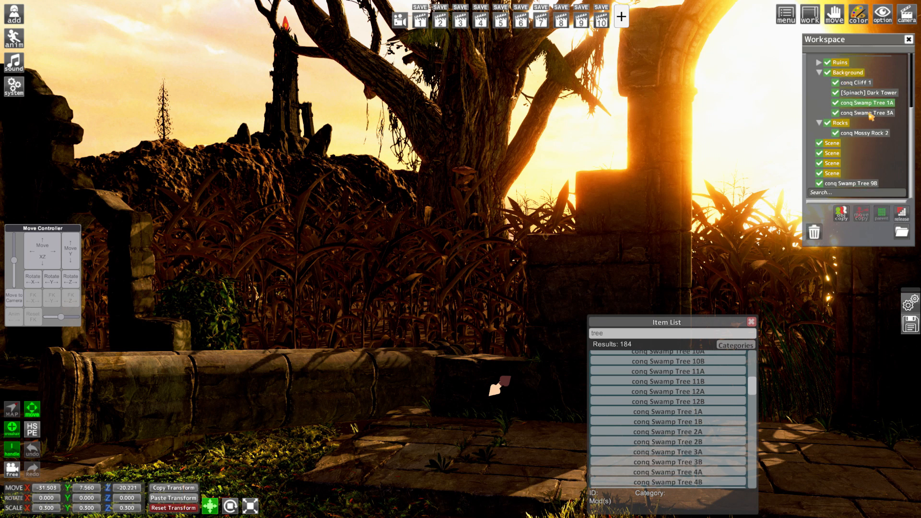
Apply conq Swamp Tree 1A's transform to conq Swamp Tree 3A, and move 3A to about X -35.47, Y 8.72, Z -17.57
click(869, 114)
click(175, 499)
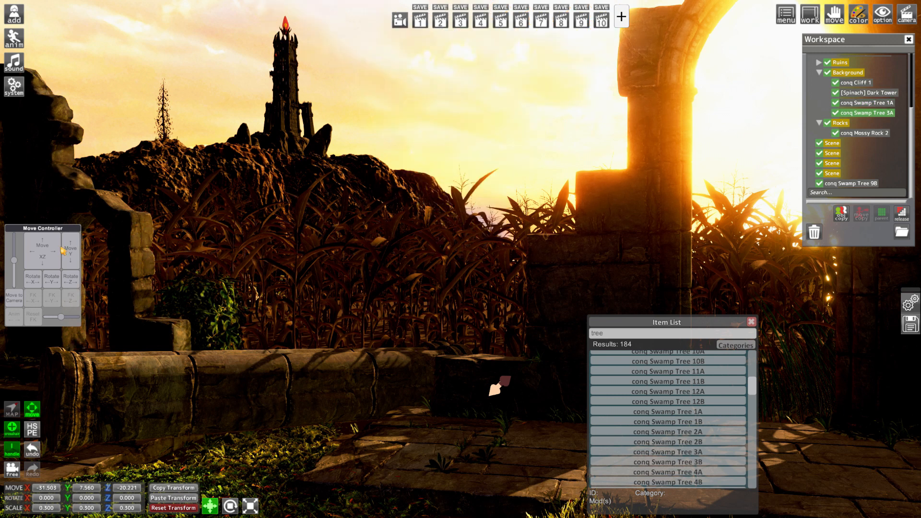
drag(63, 250, 98, 240)
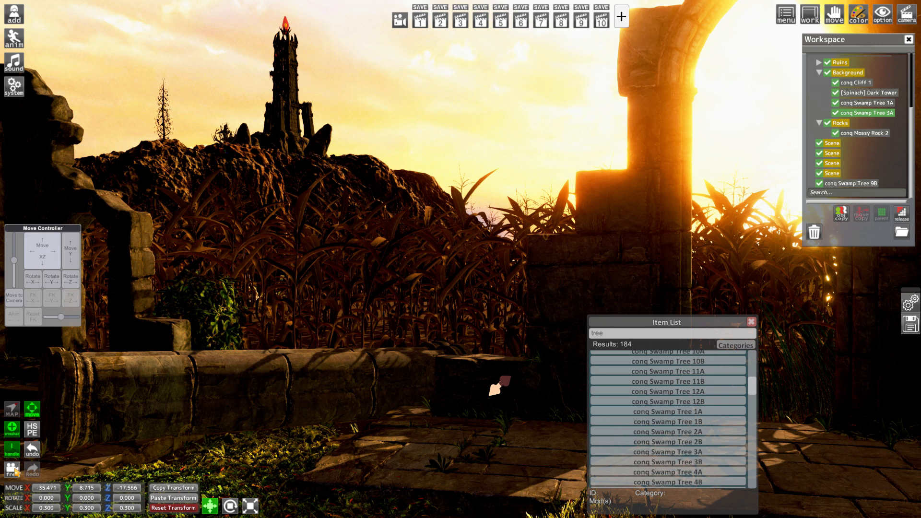
Set conq Swamp Tree 3A's scale to 0.6 on all axes and move it back to about X -52.76, Z -18.06
click(53, 508)
text(0.6)
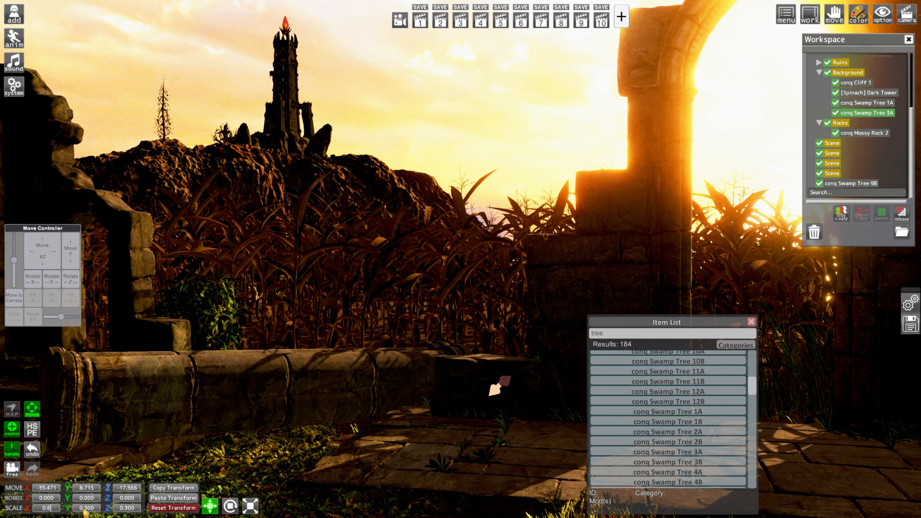
click(86, 510)
drag(96, 511, 87, 511)
text(6)
key(Return)
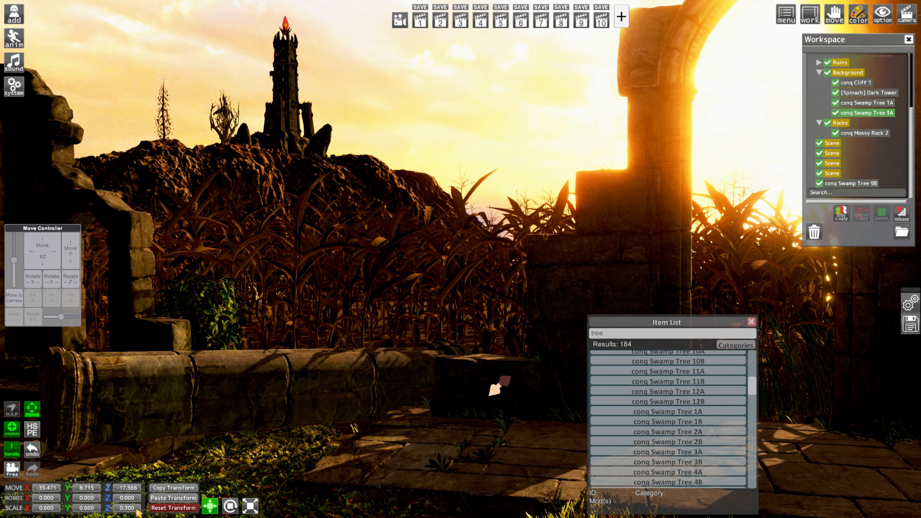
click(128, 509)
text(6)
key(Return)
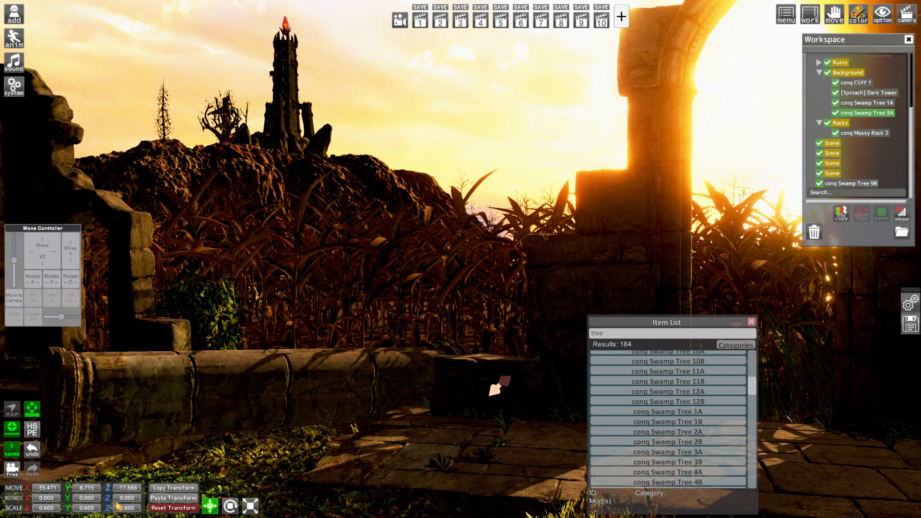
mouse_move(38, 245)
mouse_down()
mouse_move(14, 242)
mouse_move(47, 236)
mouse_move(49, 258)
mouse_up()
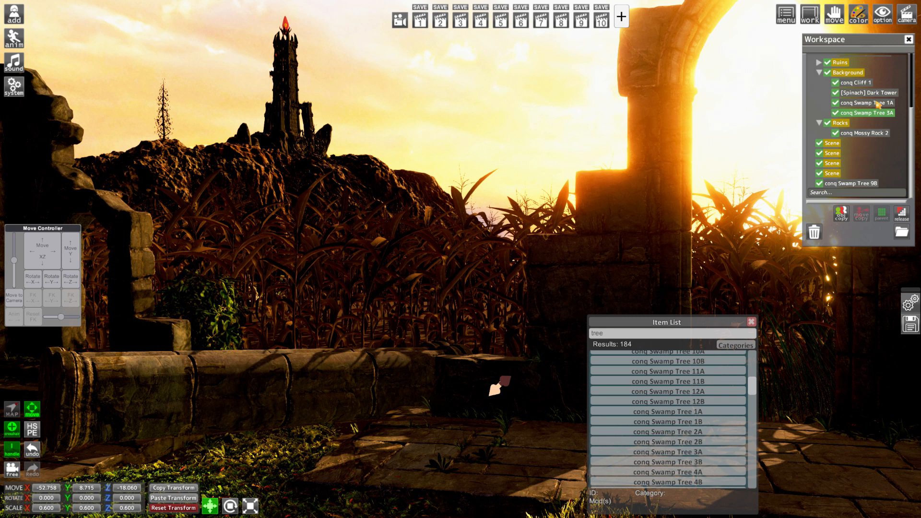
Add conq Swamp Tree 2A, parent it to the Background folder and select it
scroll(686, 422, up, 1)
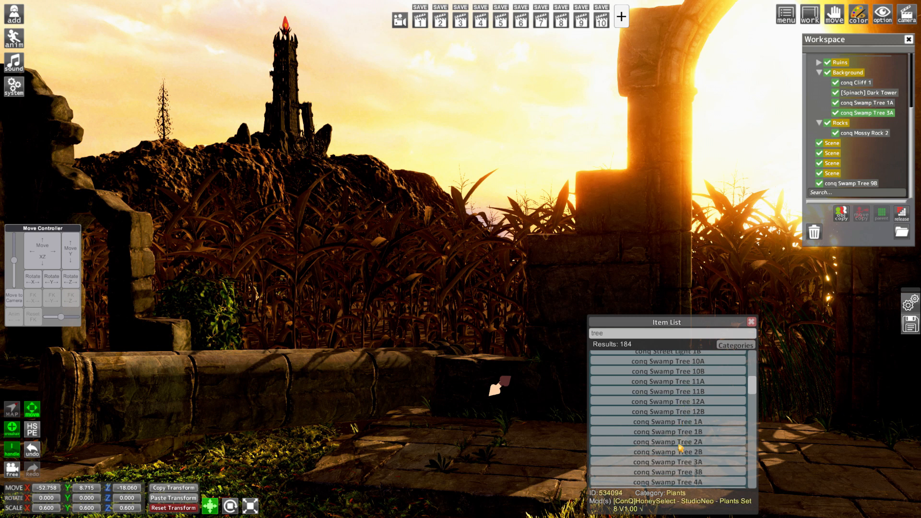
click(680, 445)
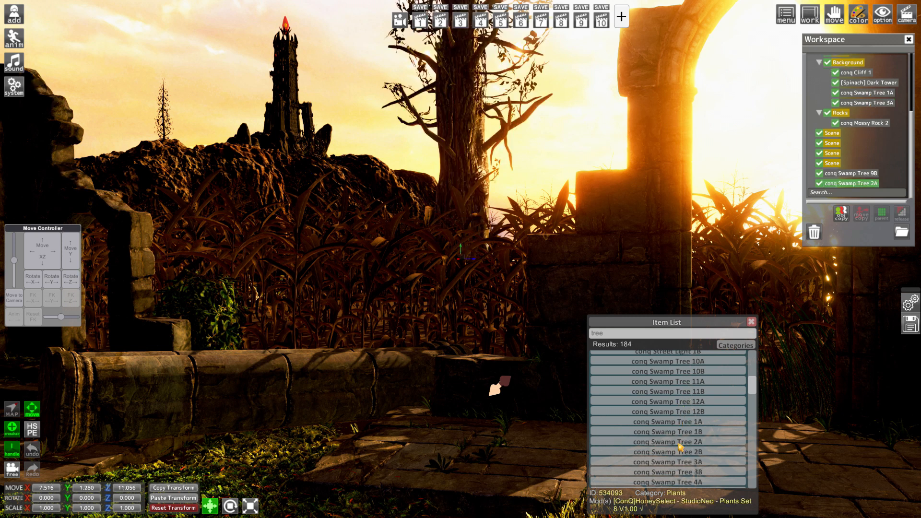
click(848, 63)
drag(872, 186, 871, 113)
click(871, 114)
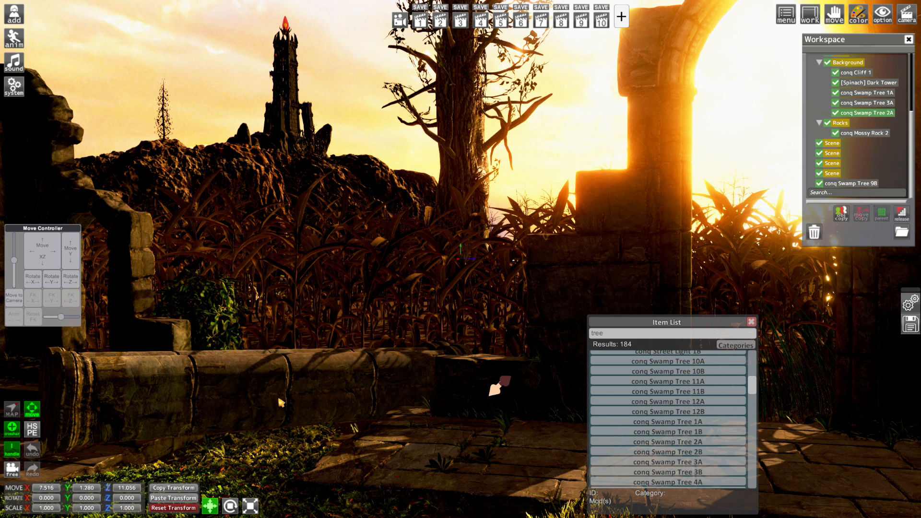
Paste Swamp Tree 1A's transform onto conq Swamp Tree 2A, rotate it to 354.2 on X and place it at about X -32.08, Z -21.95
click(184, 498)
drag(23, 253, 16, 261)
drag(27, 502, 13, 500)
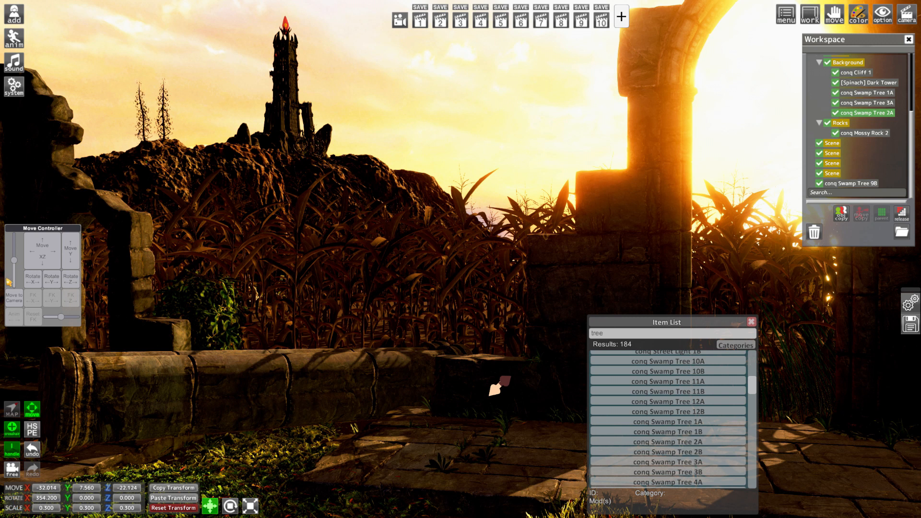
drag(27, 256, 39, 259)
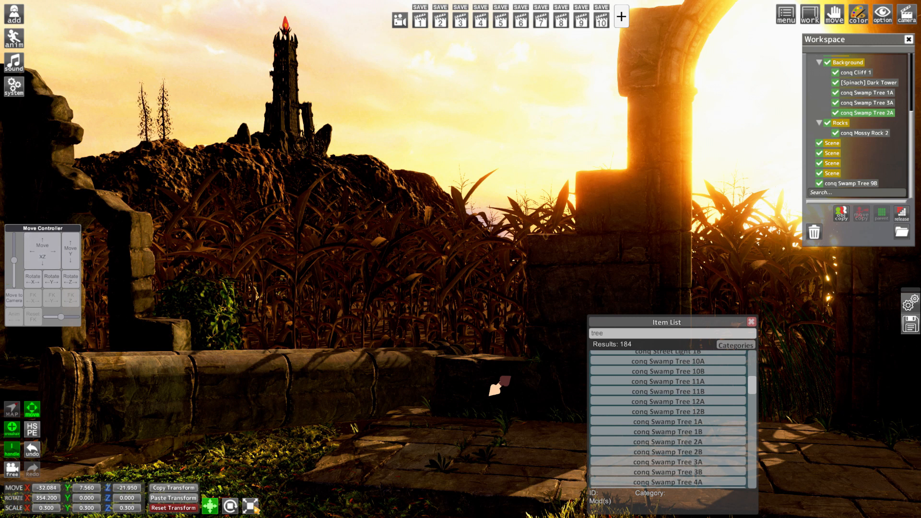
Set conq Swamp Tree 2A's scale to 0.25 on all axes and shift it to about X -32.10, Z -21.49
click(254, 508)
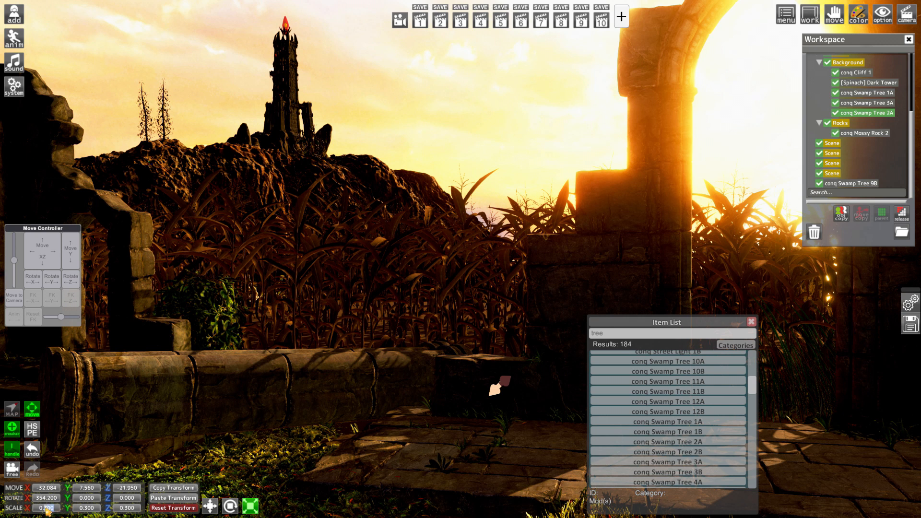
text(25)
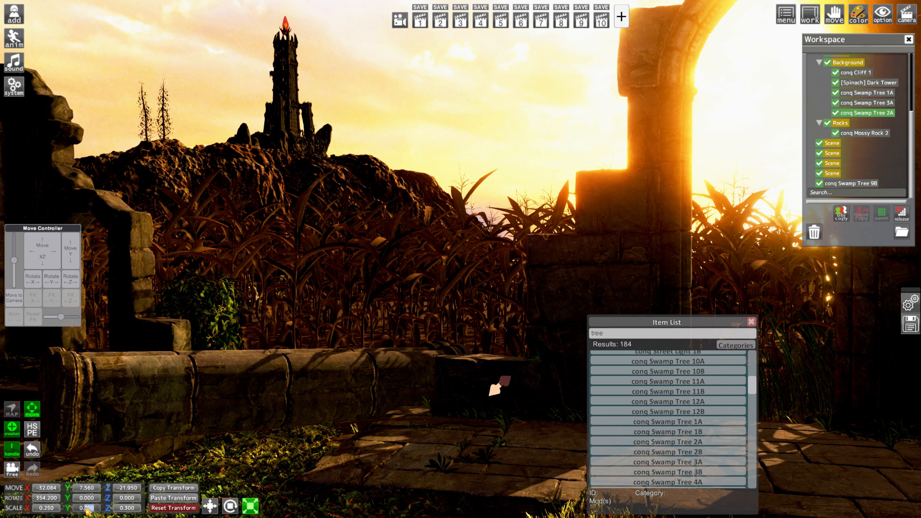
text(5)
click(132, 510)
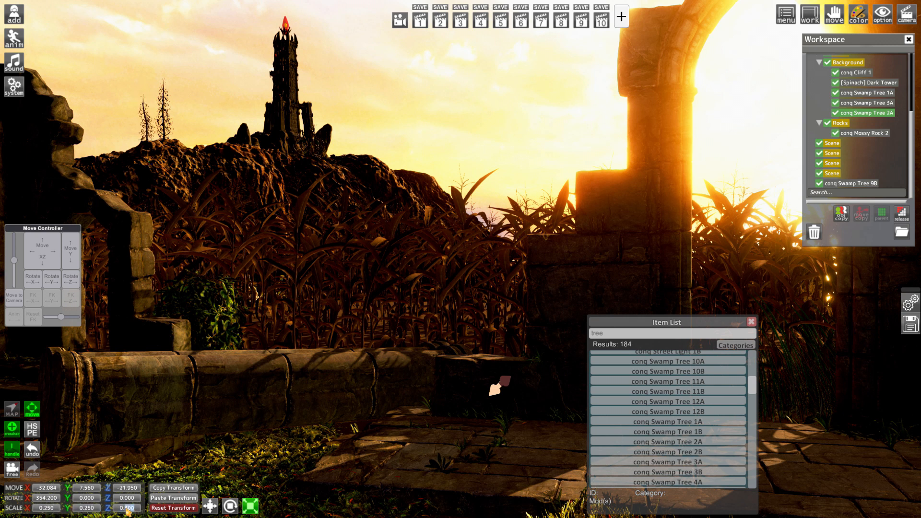
drag(42, 250, 7, 282)
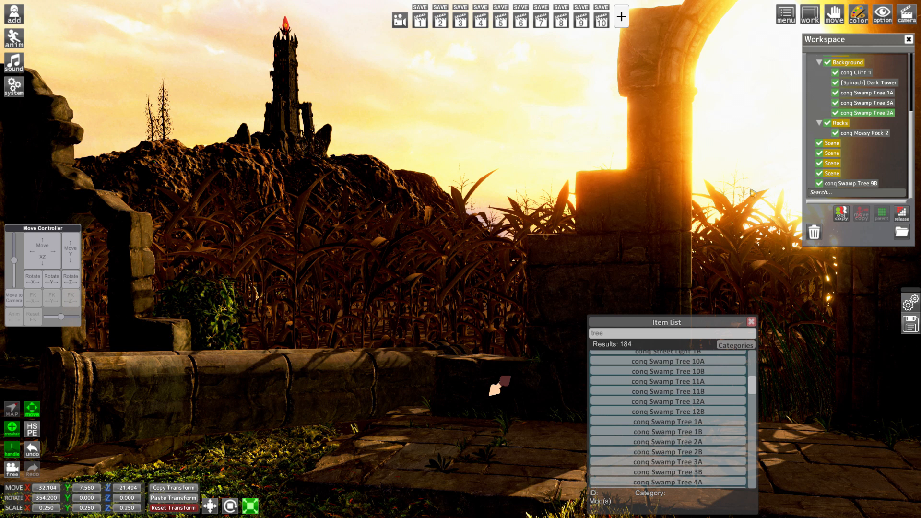
Search the items for "conq gras", add conq Grass 1A and place it at about X 11.10, Y -0.03, Z 10.91
click(756, 323)
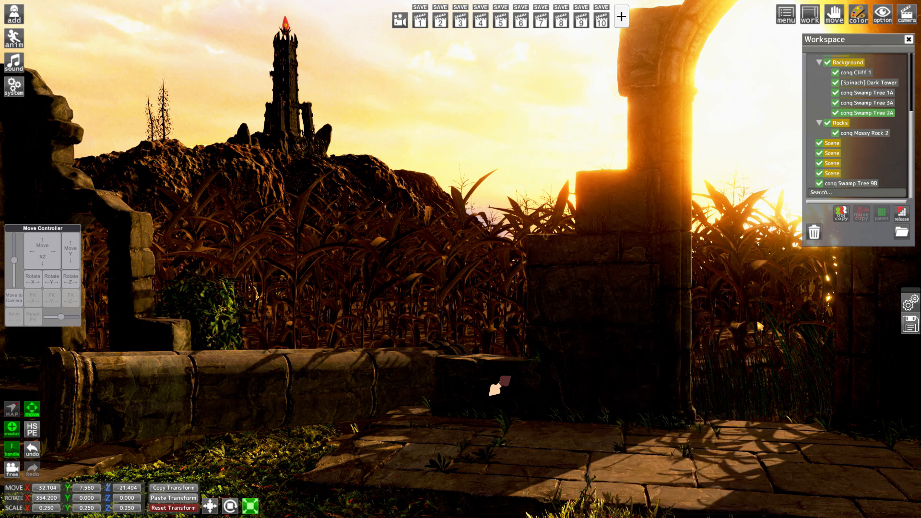
click(17, 21)
click(55, 81)
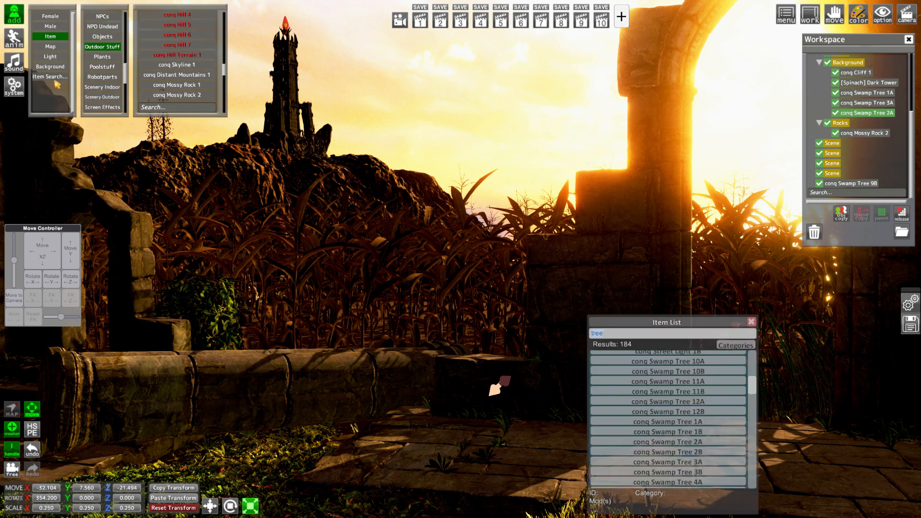
click(657, 336)
text(conq)
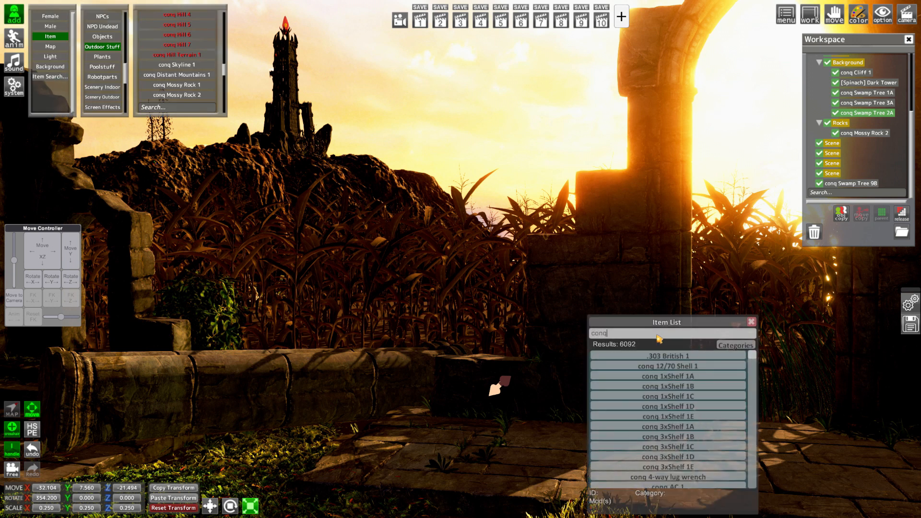
text( gras)
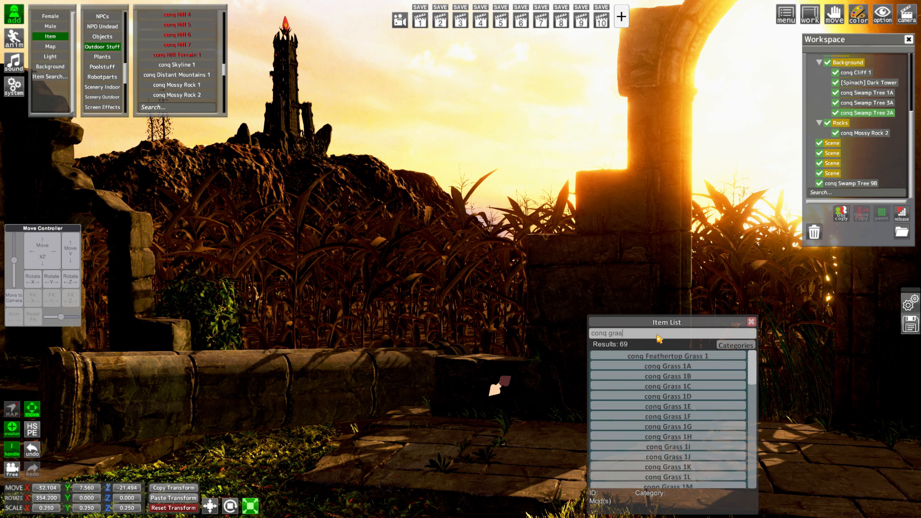
click(680, 366)
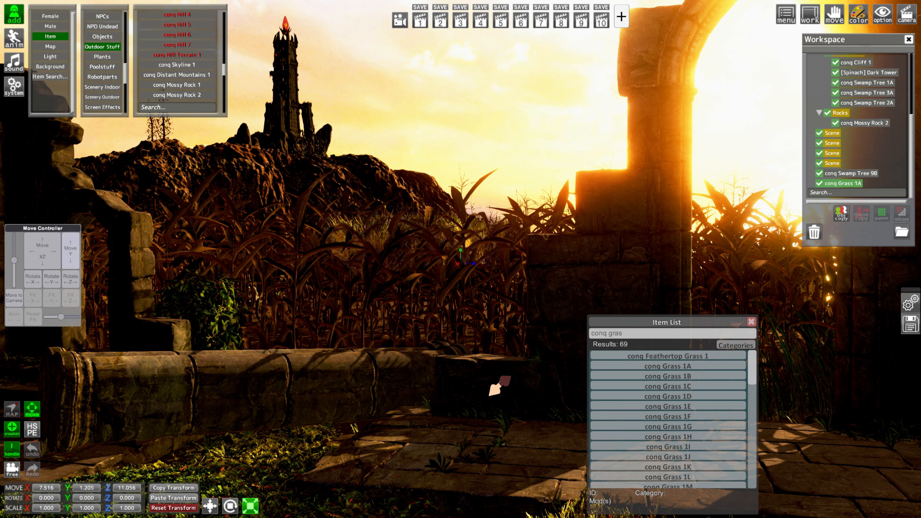
drag(71, 257, 18, 283)
Tint the _Color of all conq Grass 1A materials a pale greyish green in the Renderer Editor
key(ctrl+r)
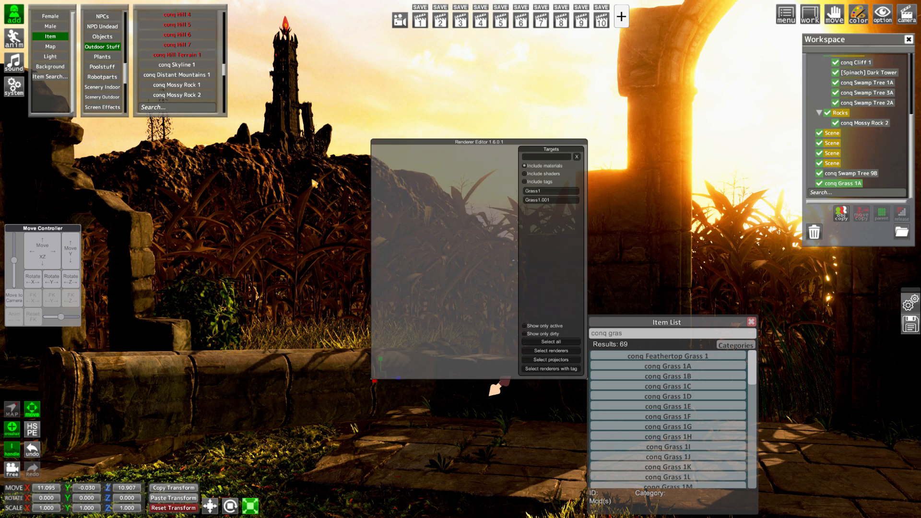
click(550, 341)
click(502, 220)
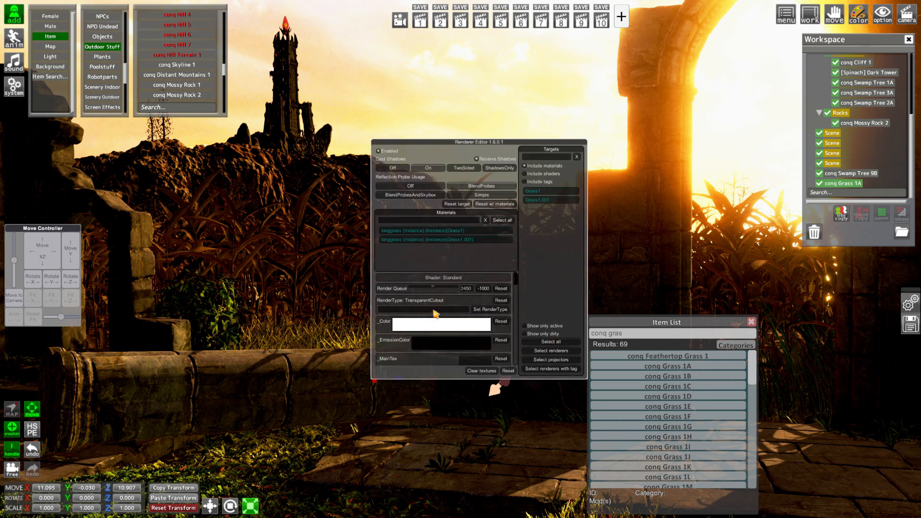
click(440, 329)
click(751, 366)
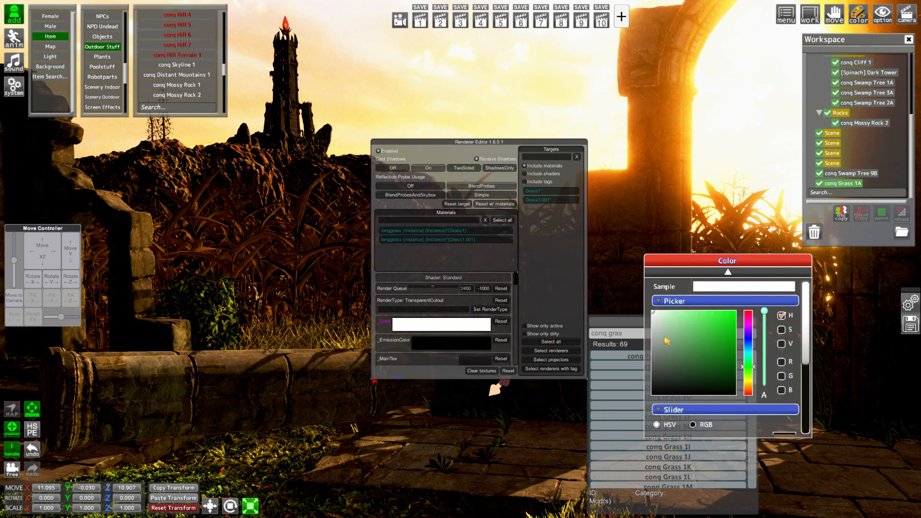
drag(666, 339, 660, 326)
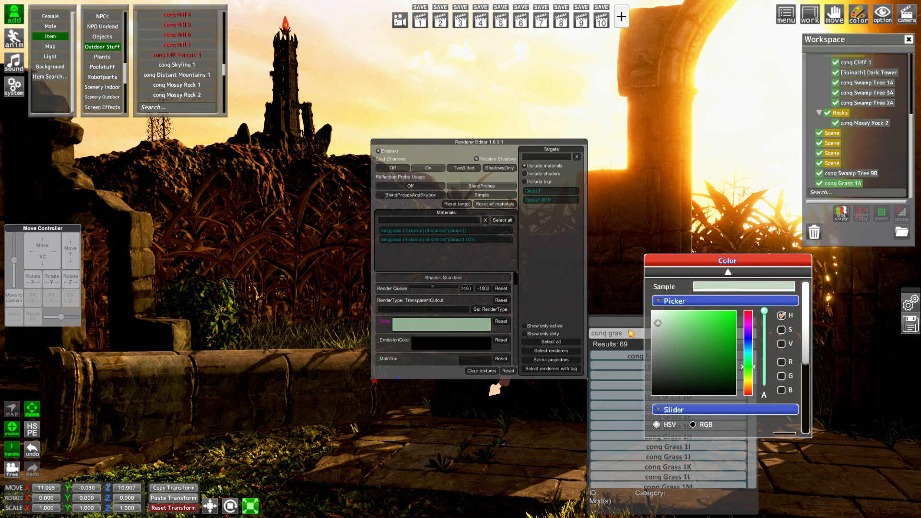
Parent conq Swamp Tree 9B and conq Grass 1A to the Plants folder and close the item list
key(ctrl+r)
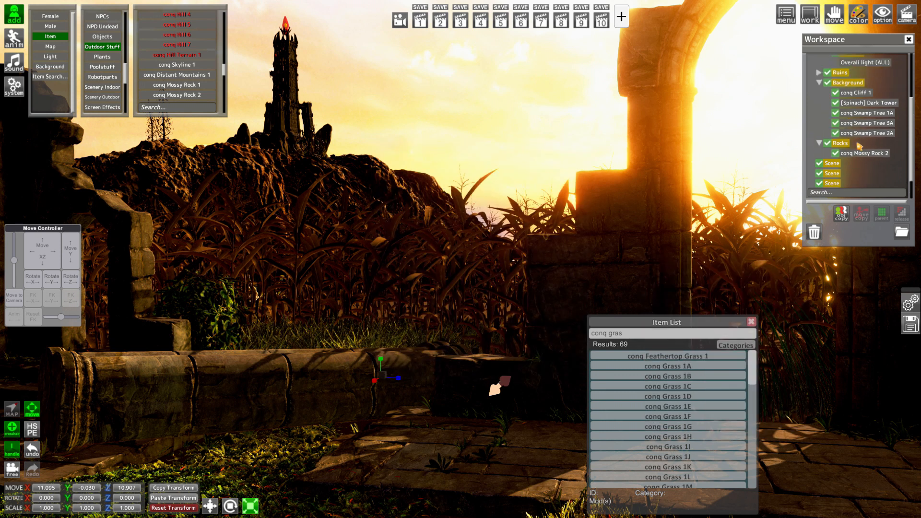
scroll(860, 156, up, 5)
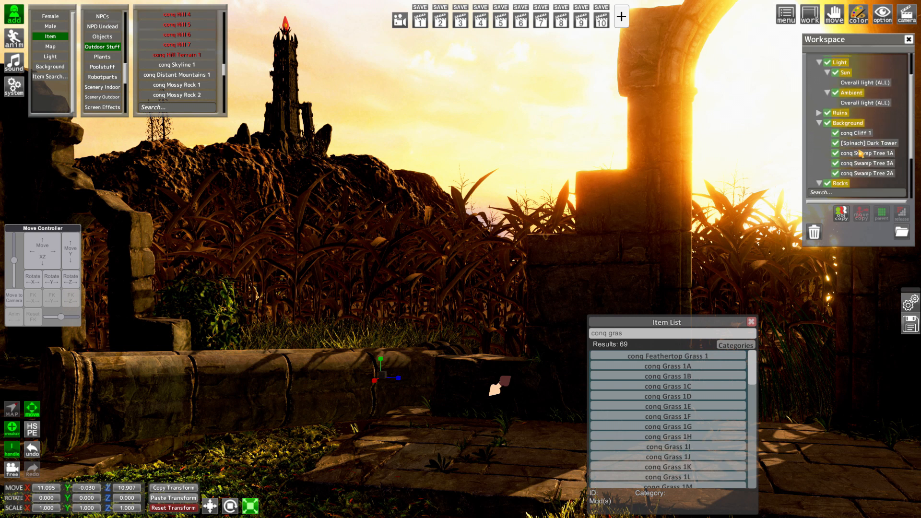
click(848, 92)
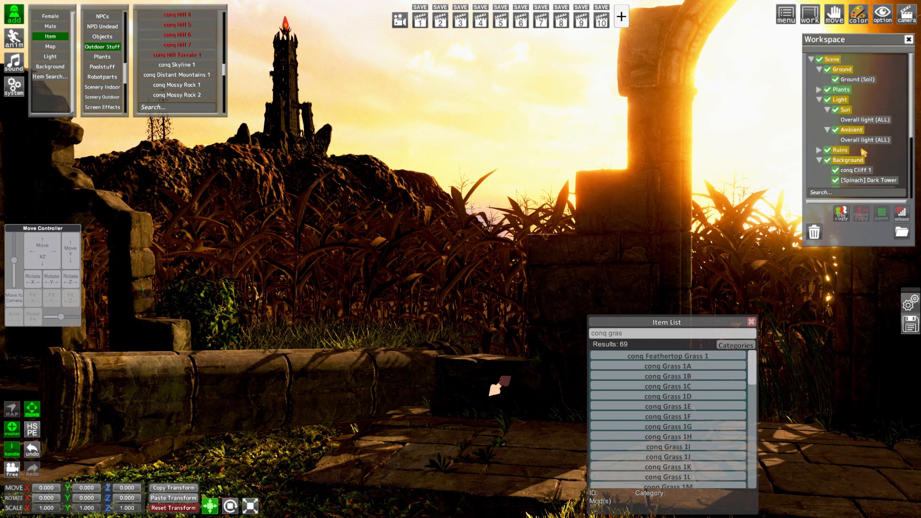
scroll(848, 144, down, 5)
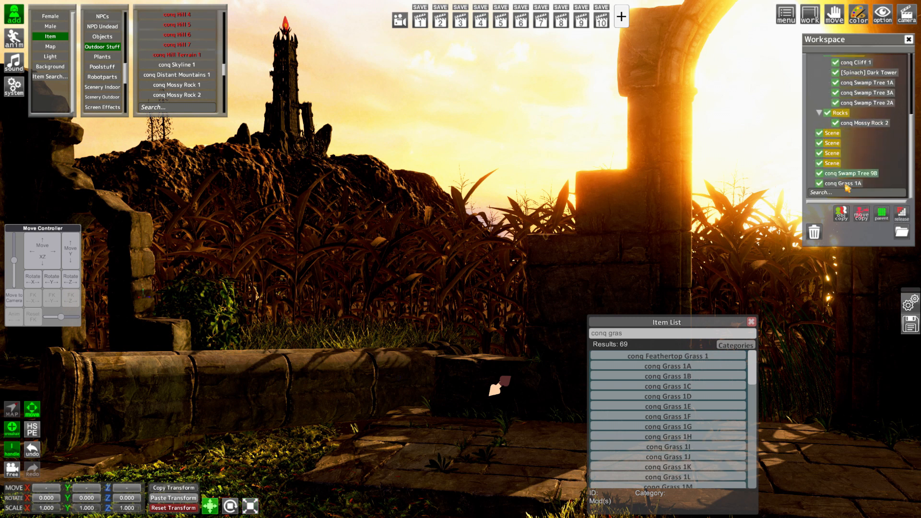
click(882, 214)
click(749, 324)
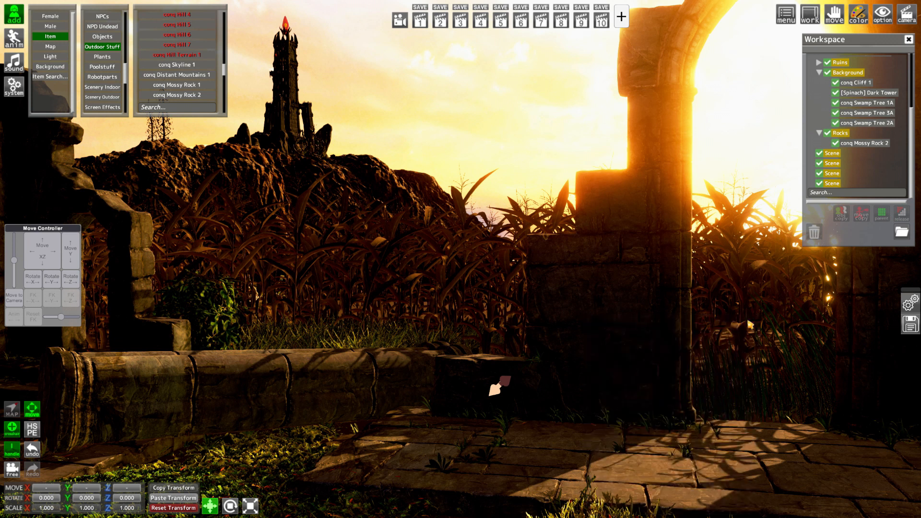
Add conq Grass 1B from the item search and place it at about X 12.15, Y 0.13, Z 14.10
click(54, 78)
click(689, 379)
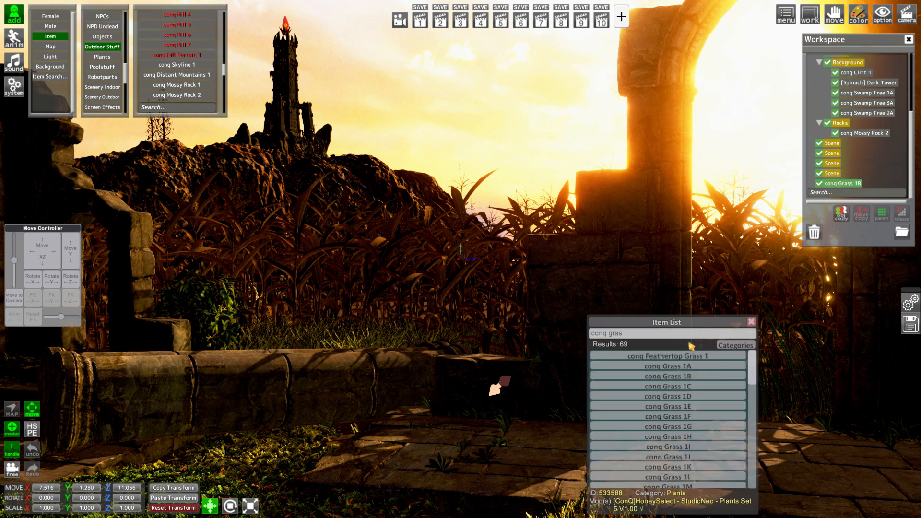
drag(681, 326, 265, 302)
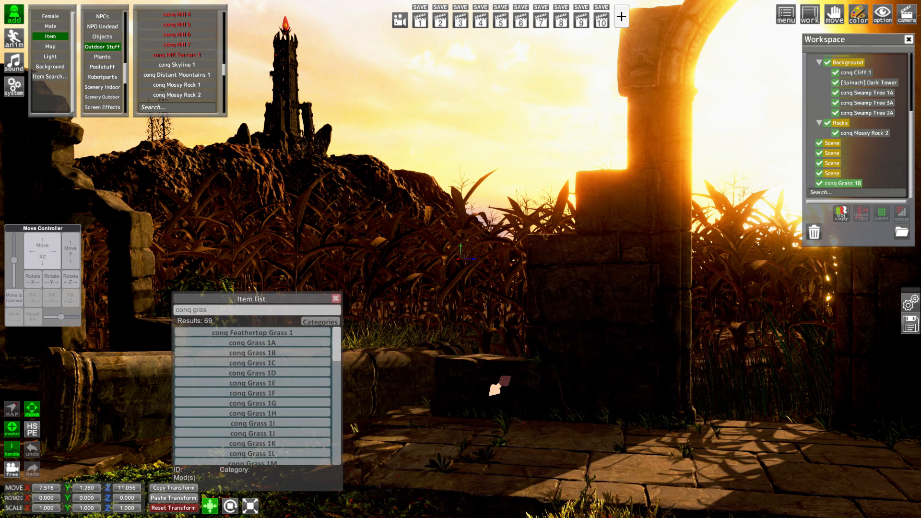
drag(49, 239, 68, 284)
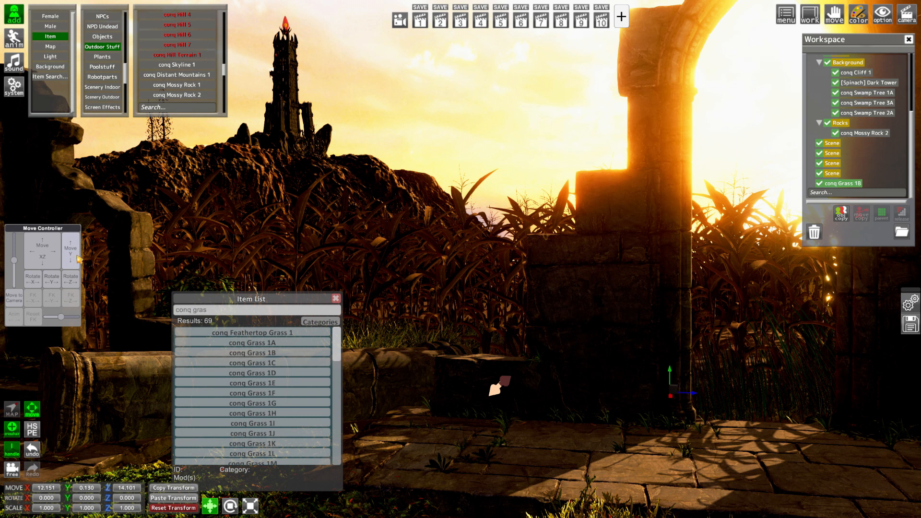
Scale conq Grass 1B uniformly to about 2.56 and shift it to about X 11.83, Y -0.13, Z 14.92
click(250, 506)
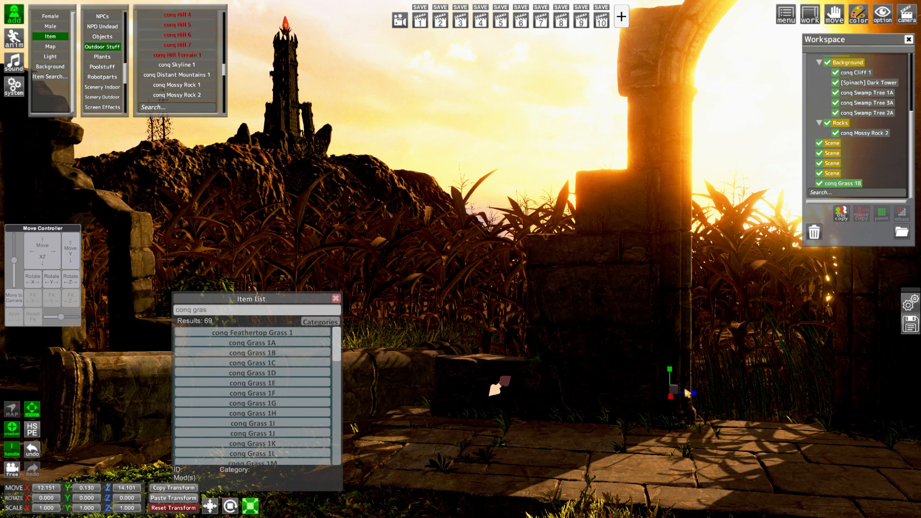
drag(685, 390, 823, 389)
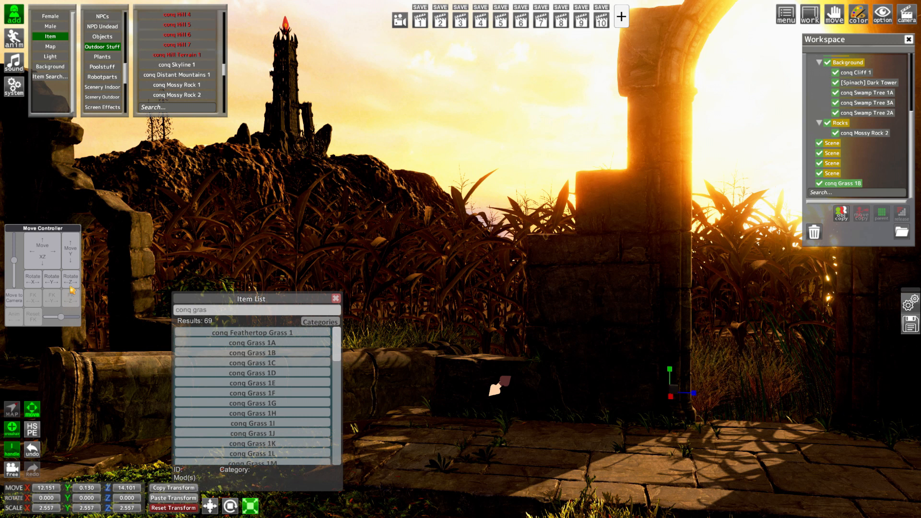
drag(71, 256, 44, 261)
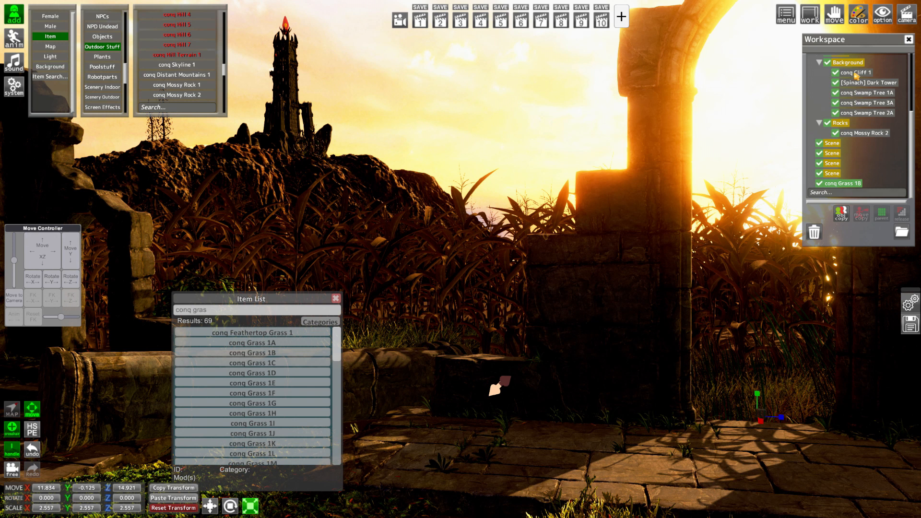
Tint the _Color of all conq Grass 1B materials a pale green in the Renderer Editor
key(ctrl+r)
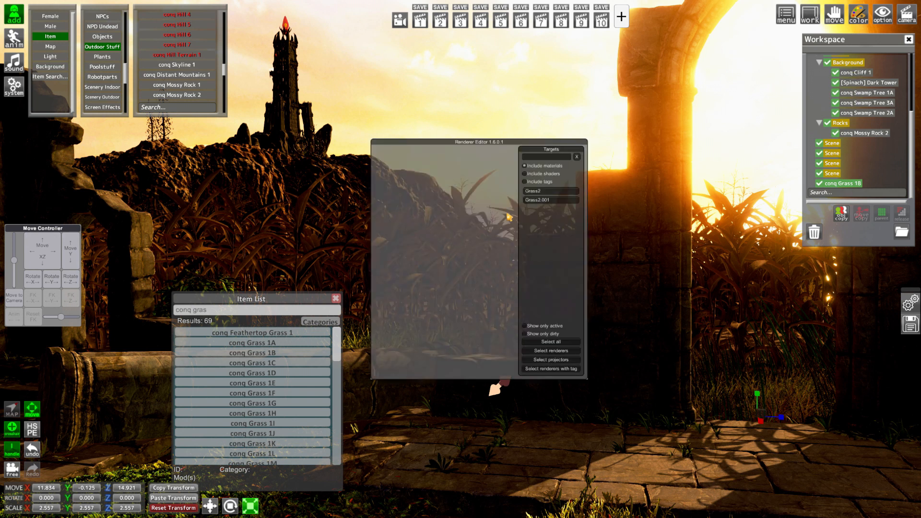
click(547, 342)
click(504, 220)
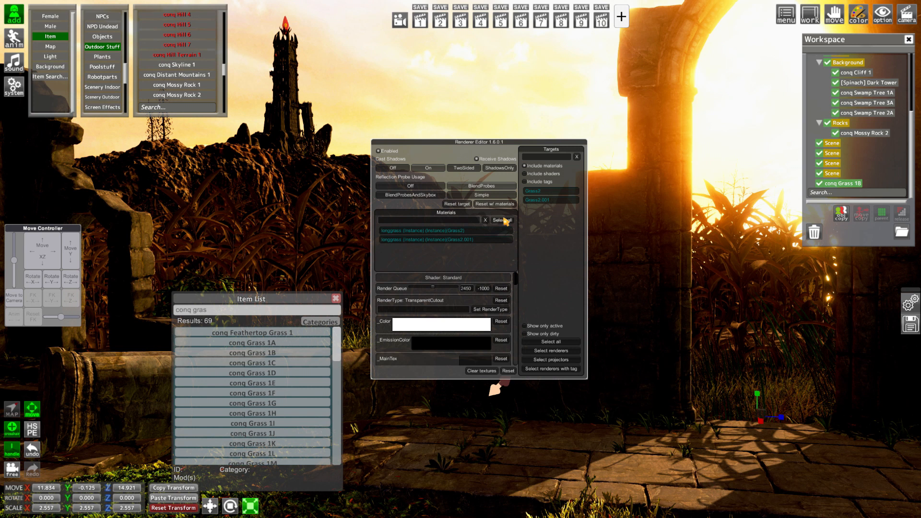
click(455, 325)
drag(708, 261, 653, 91)
click(693, 191)
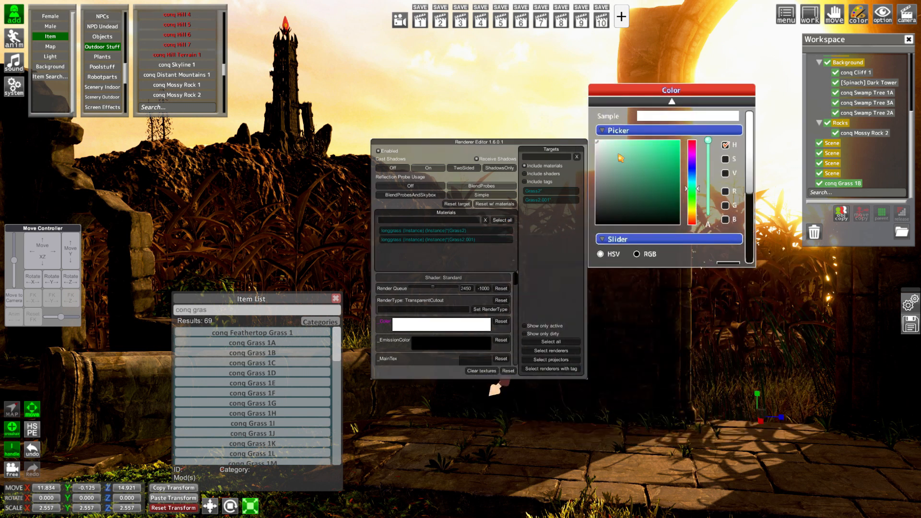
drag(608, 147, 602, 143)
key(Tab)
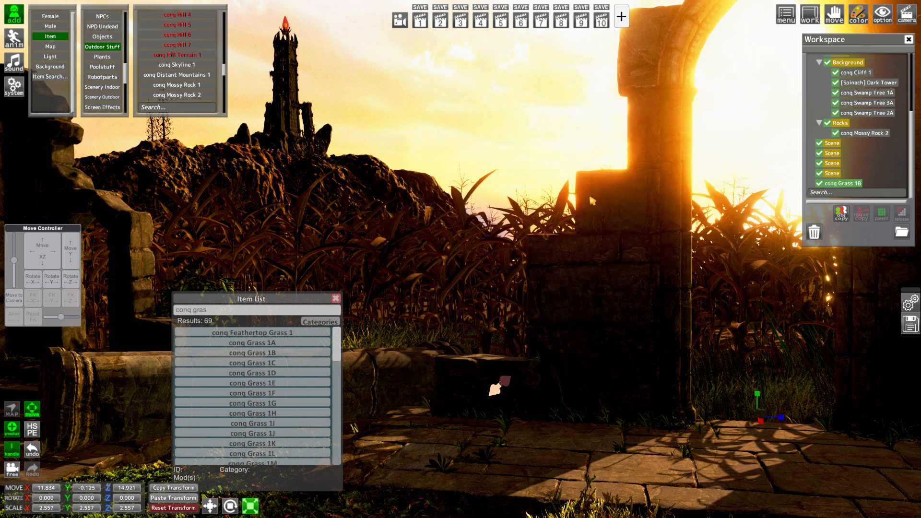
Parent conq Grass 1B to the Plants folder, then expand the folder and select the grass inside it
scroll(834, 115, up, 5)
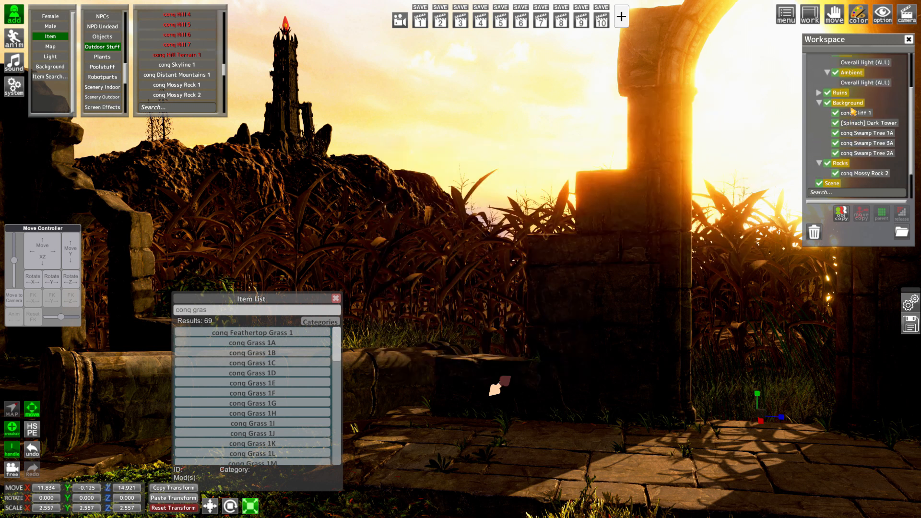
scroll(843, 91, up, 1)
click(844, 91)
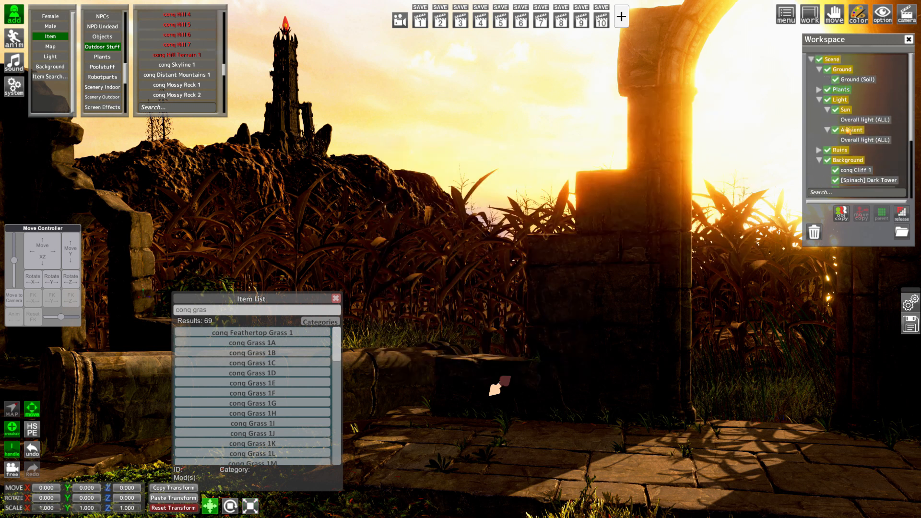
scroll(848, 138, down, 7)
ctrl+click(843, 184)
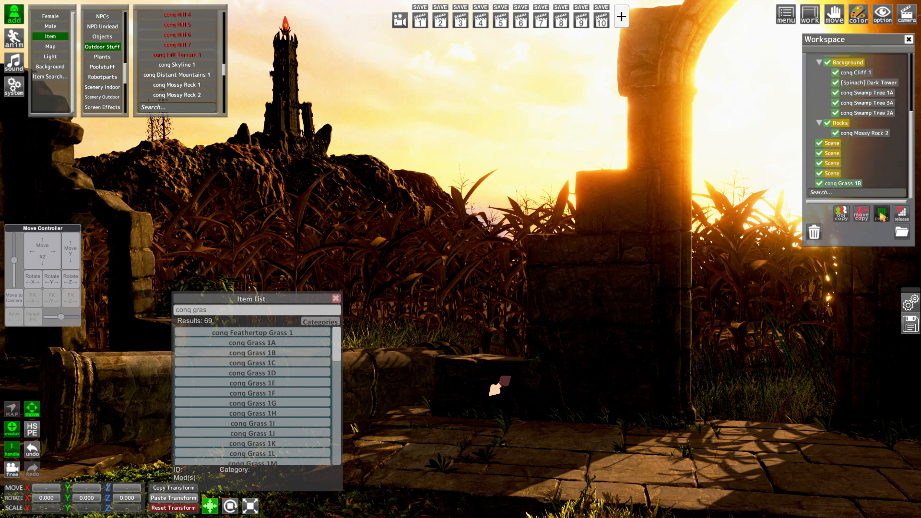
click(881, 214)
scroll(883, 187, up, 6)
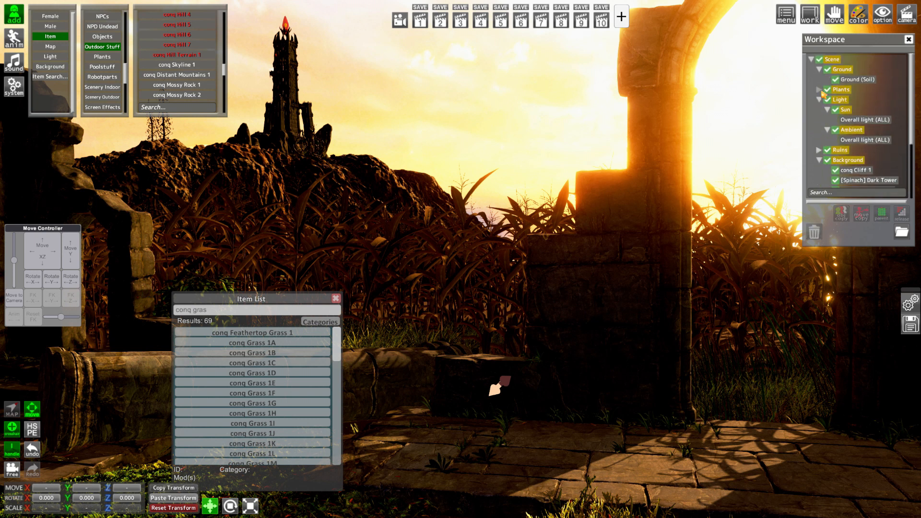
click(819, 90)
scroll(863, 157, down, 5)
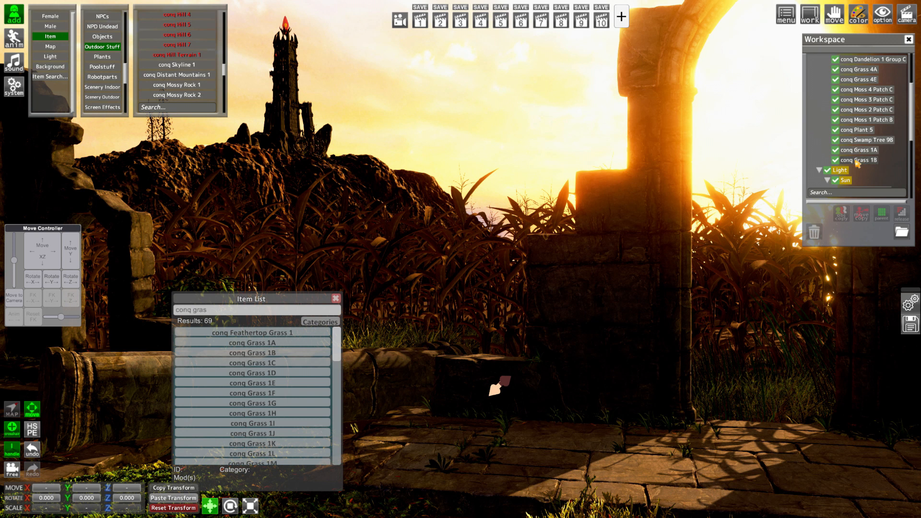
click(857, 161)
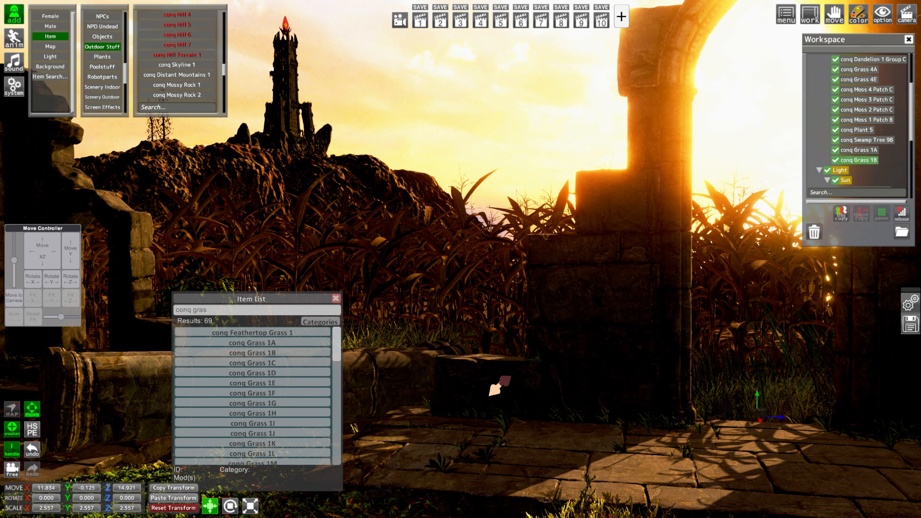
Add conq Grass 1E with a scale of 2 on all axes and place it at about X 8.67, Y -0.06, Z 15.39
click(277, 383)
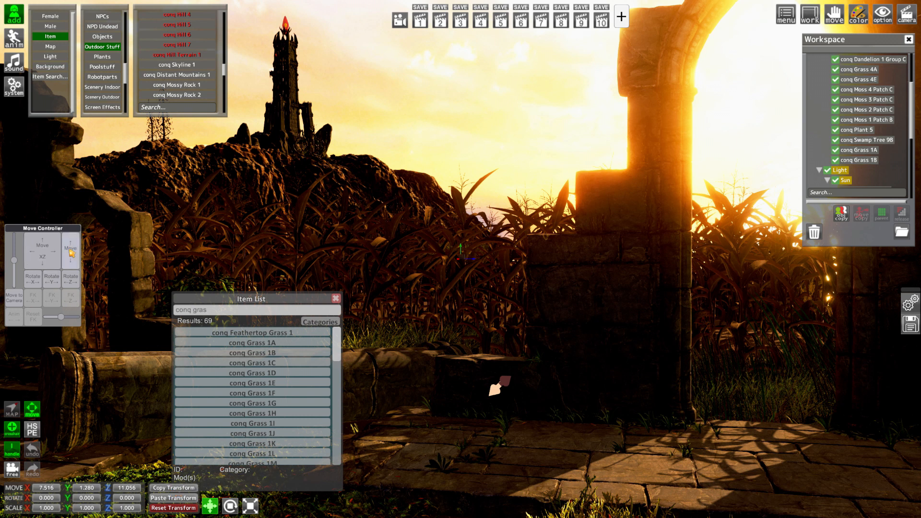
drag(70, 249, 70, 280)
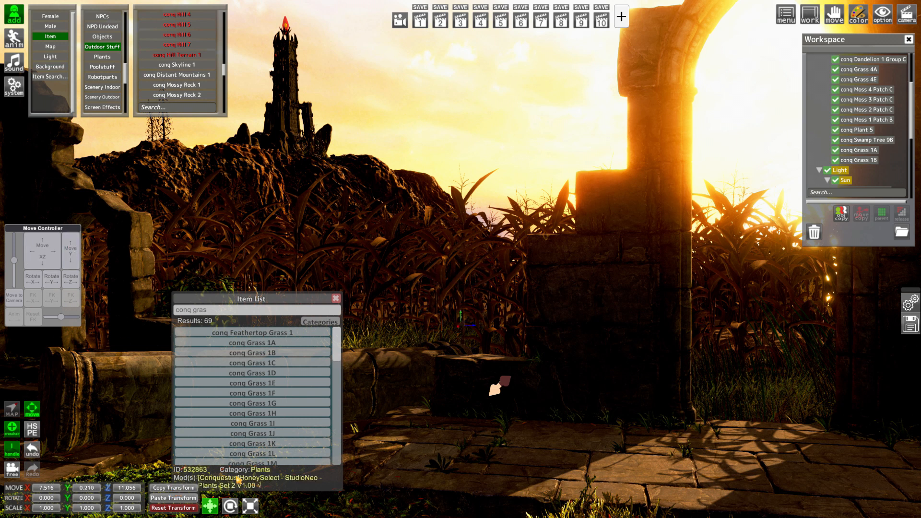
click(250, 505)
click(54, 507)
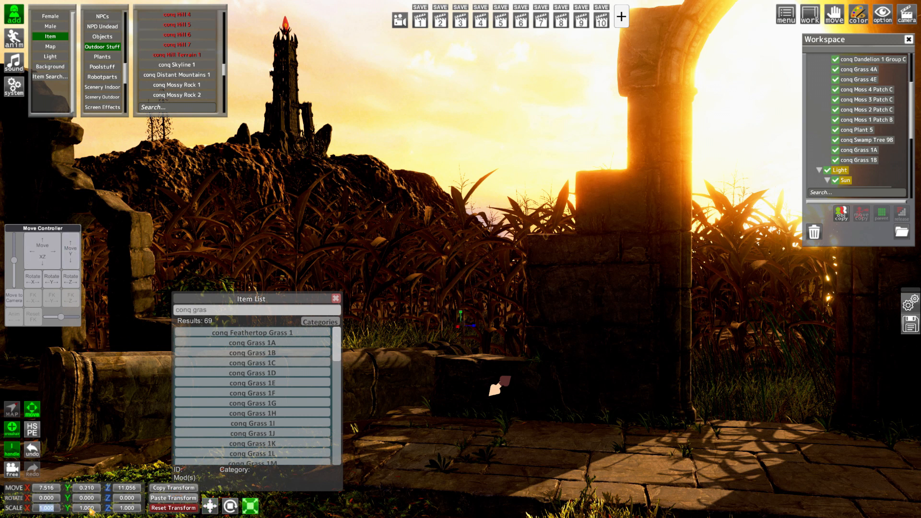
text(2)
click(90, 508)
text(2)
click(132, 510)
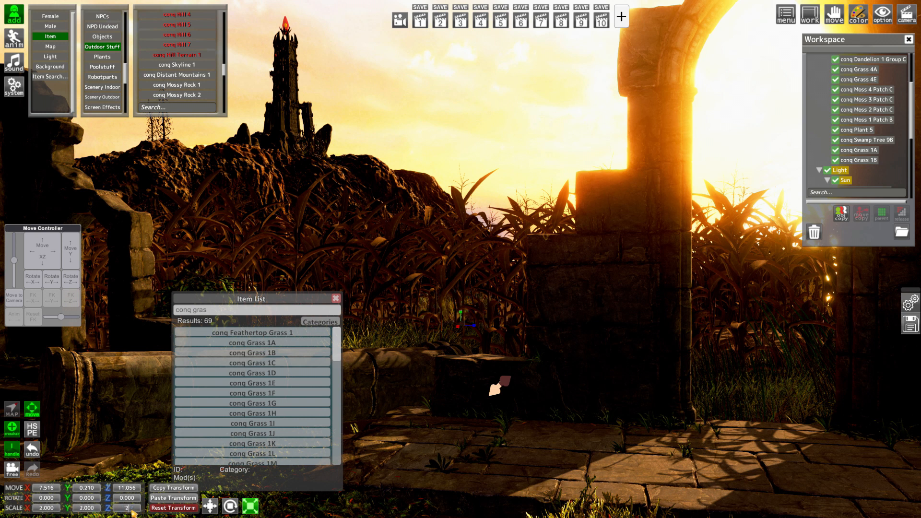
key(Return)
drag(27, 260, 79, 264)
Parent conq Grass 1E to the Plants folder and select it there
scroll(855, 102, up, 3)
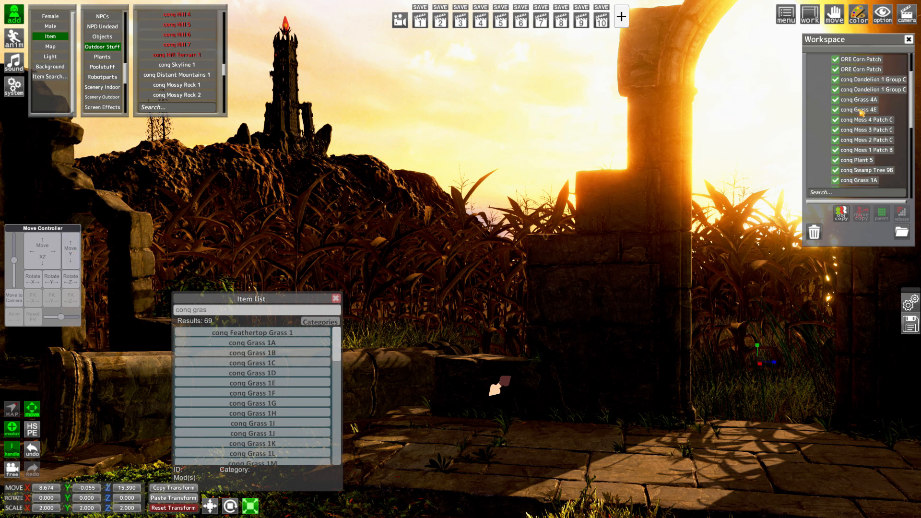
scroll(857, 103, down, 8)
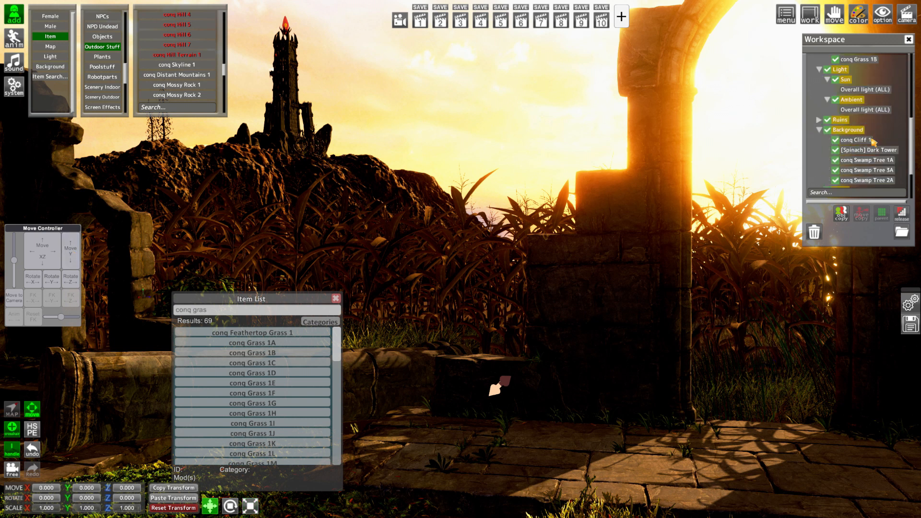
click(883, 215)
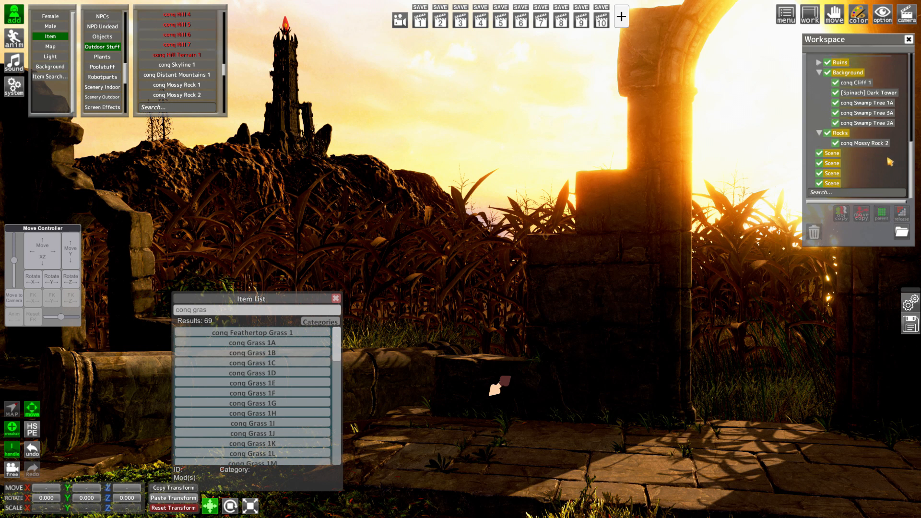
scroll(874, 145, up, 4)
scroll(871, 135, up, 1)
click(872, 124)
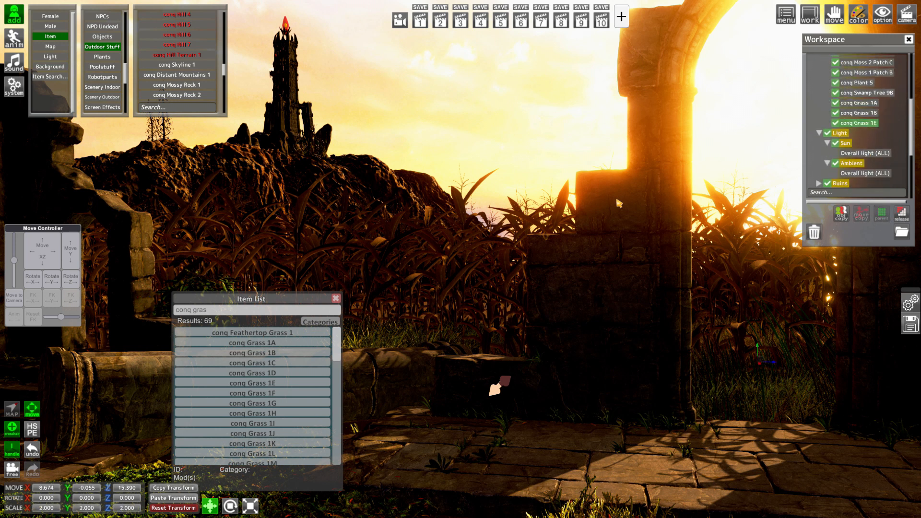
Tint the _Color of all conq Grass 1E materials a pale green in the Renderer Editor
key(Tab)
key(c)
click(551, 341)
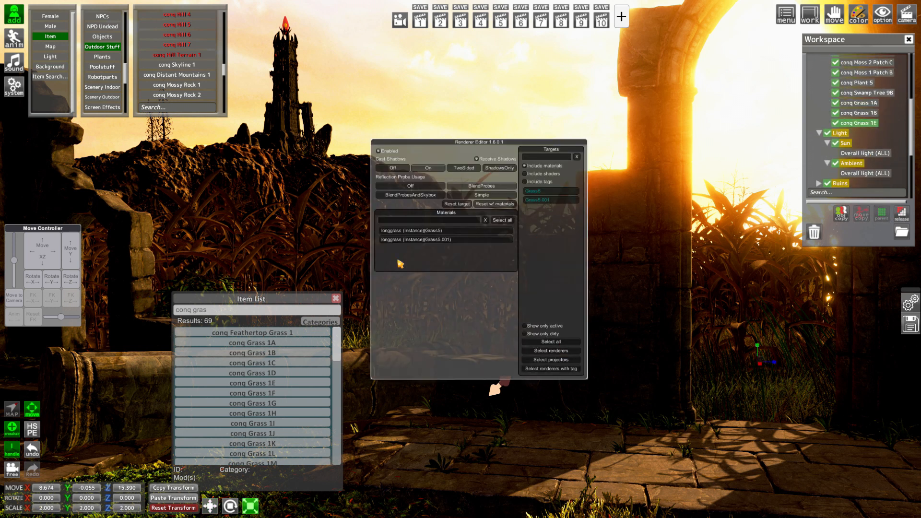
click(503, 220)
click(442, 326)
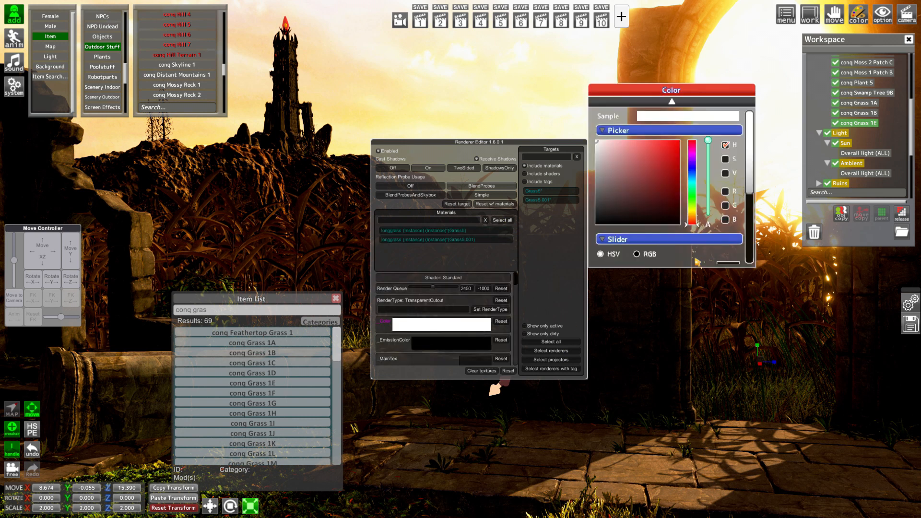
click(693, 207)
drag(623, 163, 606, 145)
key(Tab)
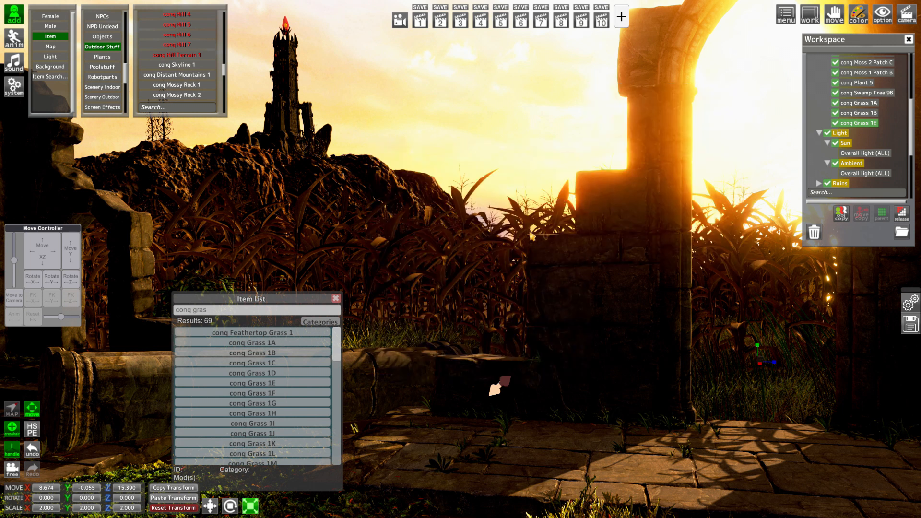
Add conq Grass 1F and place it behind the low stone wall at about X 7.57, Y -0.24, Z 9.46
drag(282, 301, 283, 254)
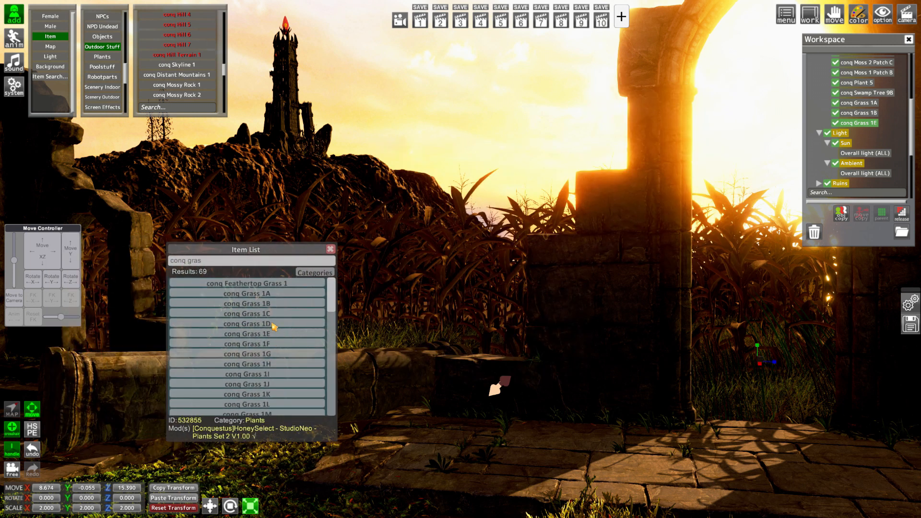
click(269, 344)
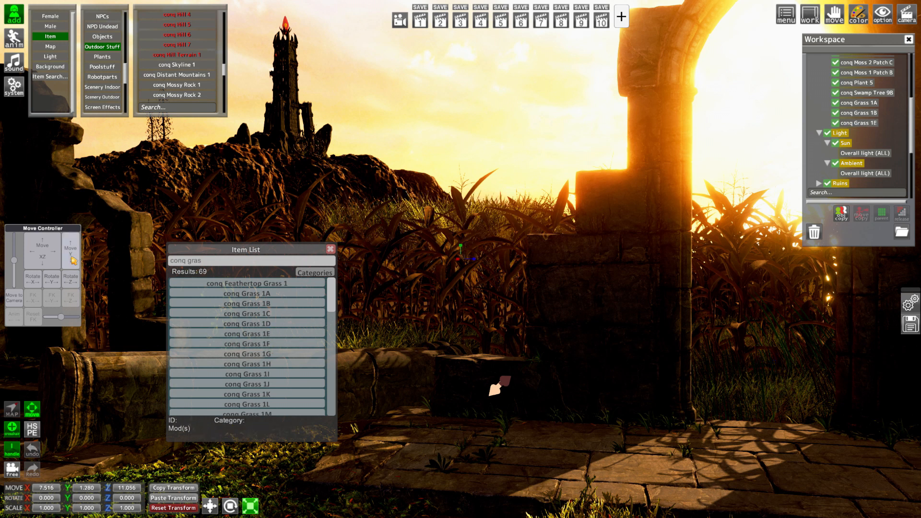
drag(70, 252, 70, 290)
drag(51, 255, 19, 255)
drag(236, 252, 735, 283)
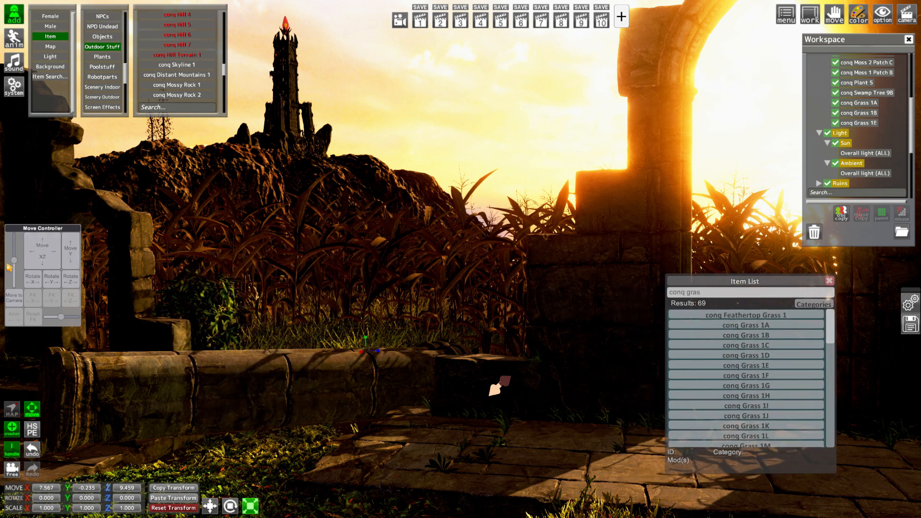
Nudge conq Grass 1F to about X 7.35, Y -0.05, Z 9.64 and tint the _Color of all its materials pale green
drag(36, 259, 70, 251)
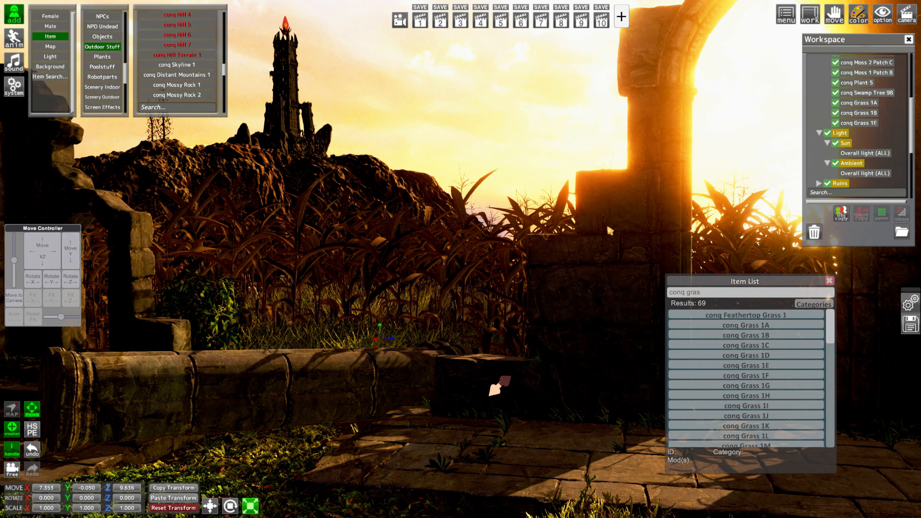
key(ctrl+r)
click(561, 351)
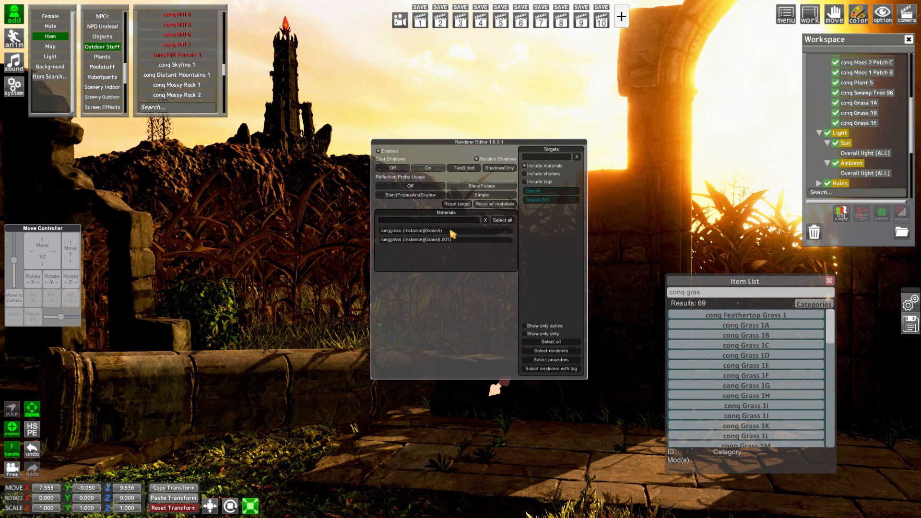
click(502, 220)
click(420, 329)
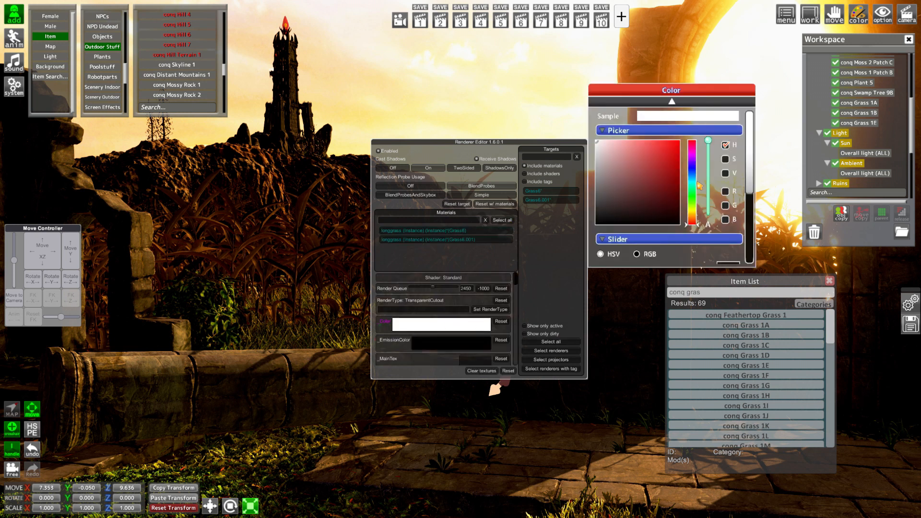
click(692, 207)
drag(625, 177, 607, 146)
key(ctrl+r)
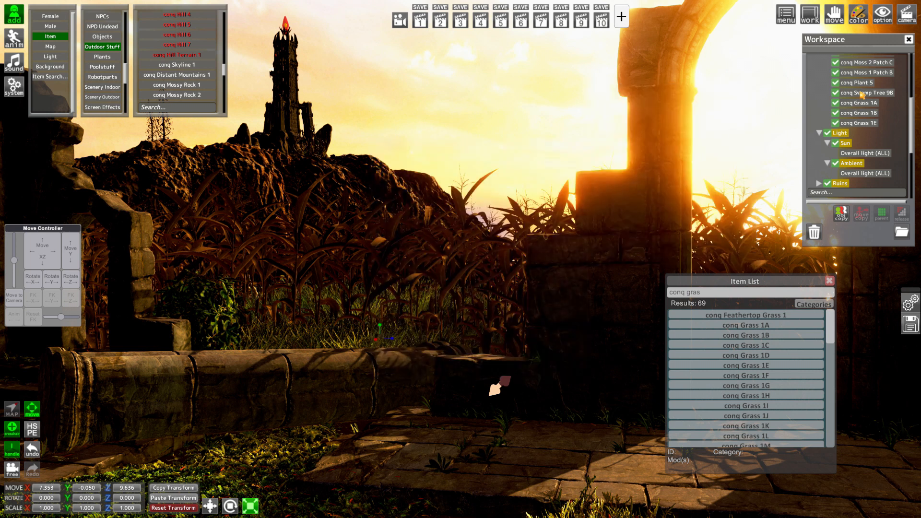
Parent conq Grass 1F to the Plants folder, then close the item search list and collapse the item adding lists
scroll(861, 95, up, 10)
click(866, 140)
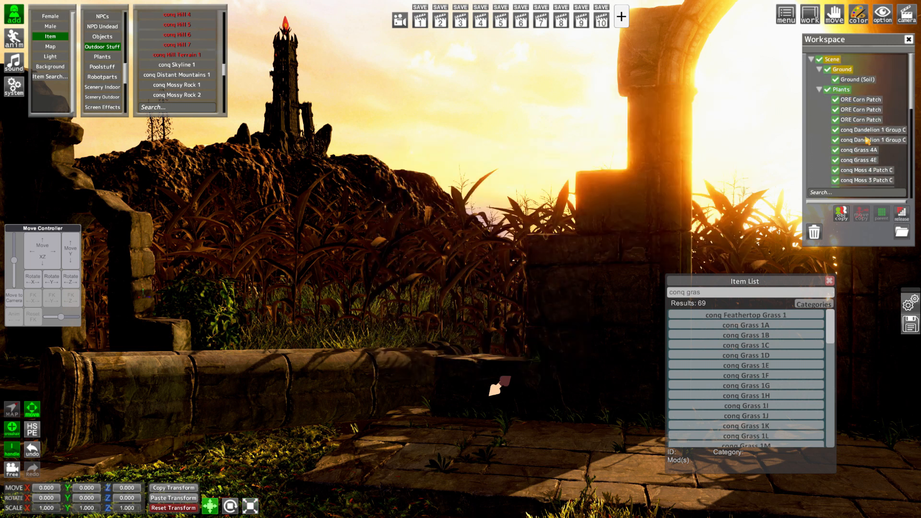
scroll(867, 140, down, 10)
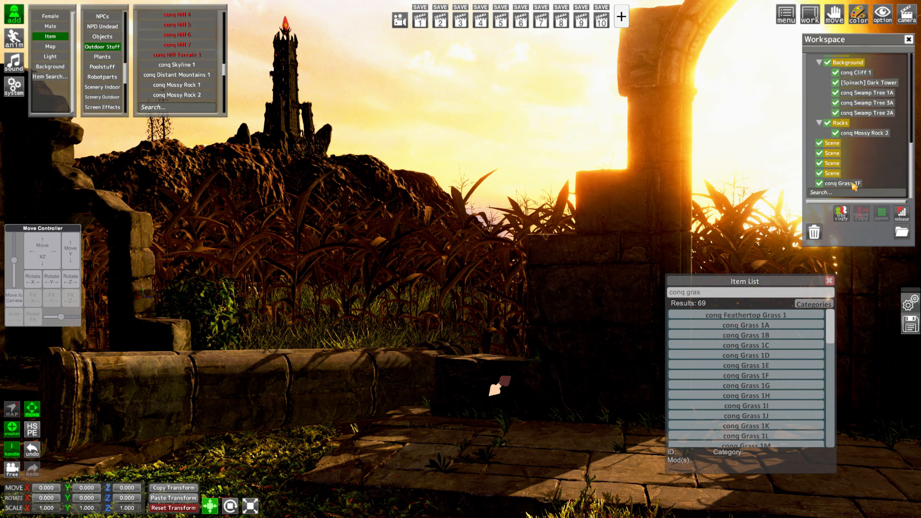
key(Delete)
click(829, 281)
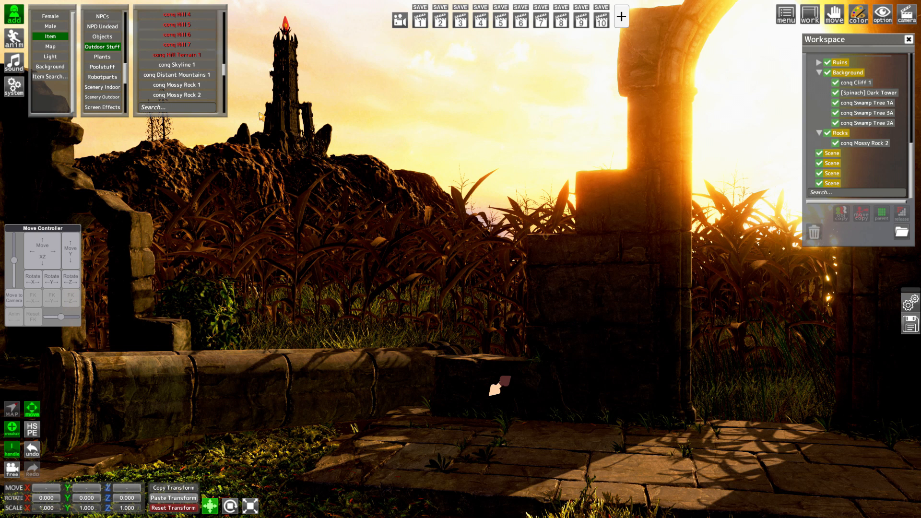
click(20, 90)
click(20, 90)
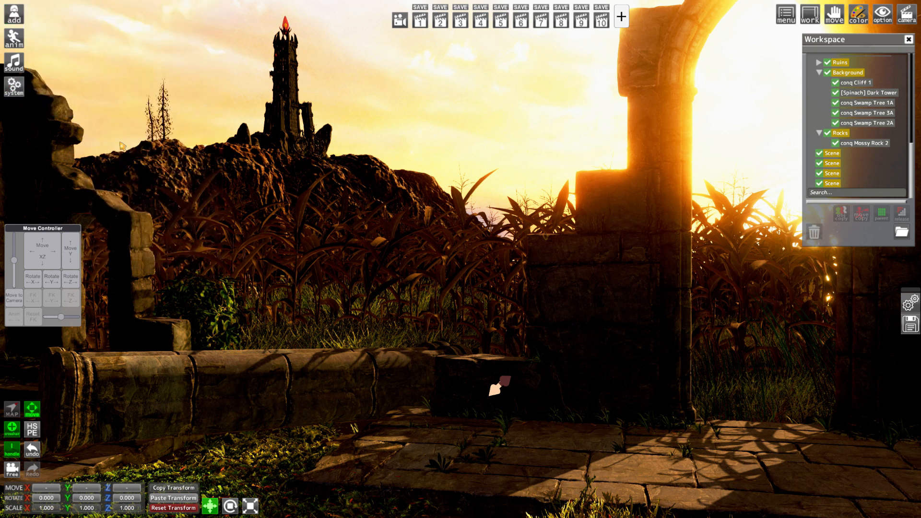
Enable Depth of Field in the Perception effects and set its manual Focal Distance to about 5.53
key(F5)
click(538, 178)
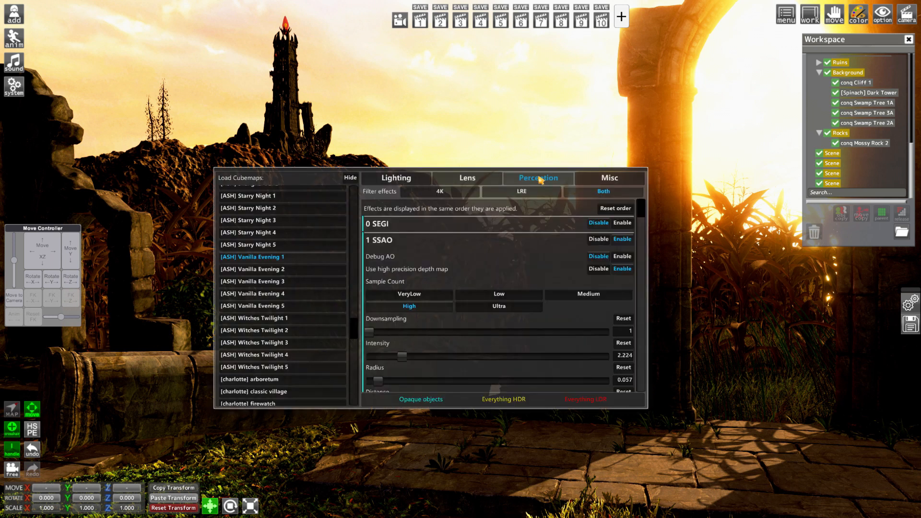
drag(266, 172, 232, 204)
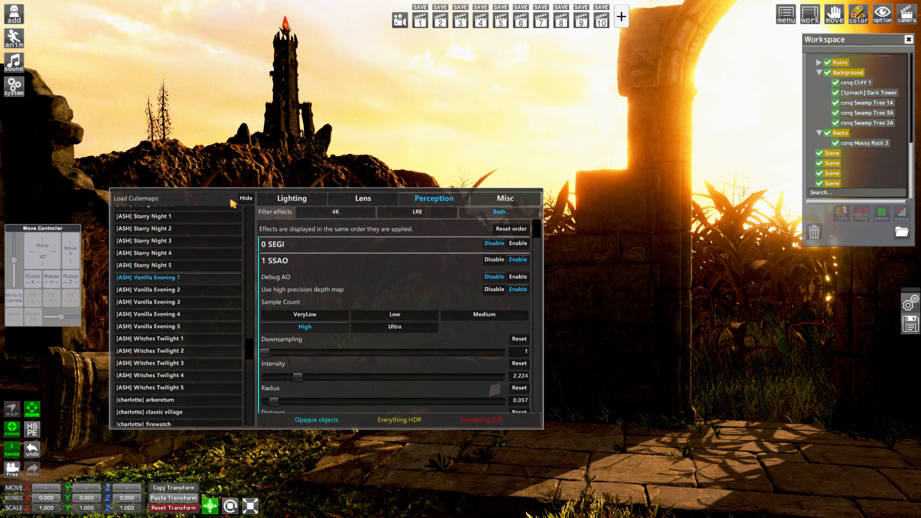
scroll(358, 290, down, 10)
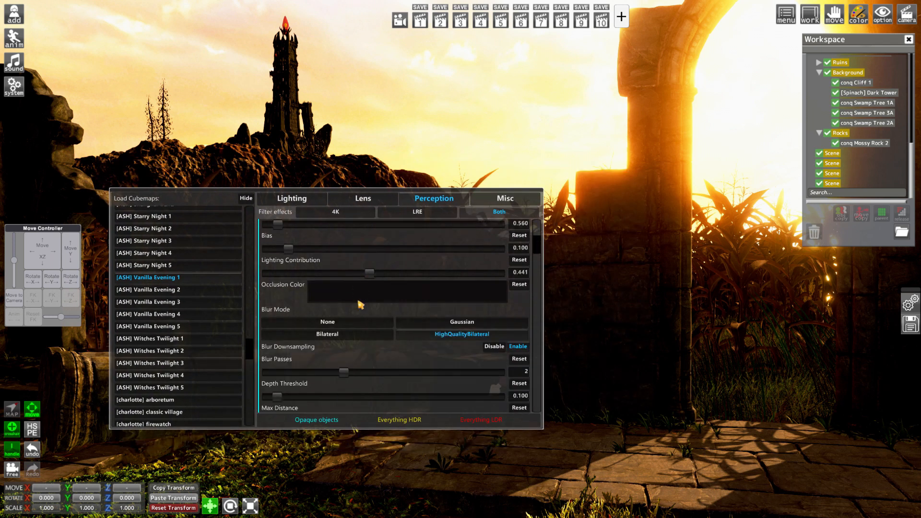
scroll(360, 304, down, 10)
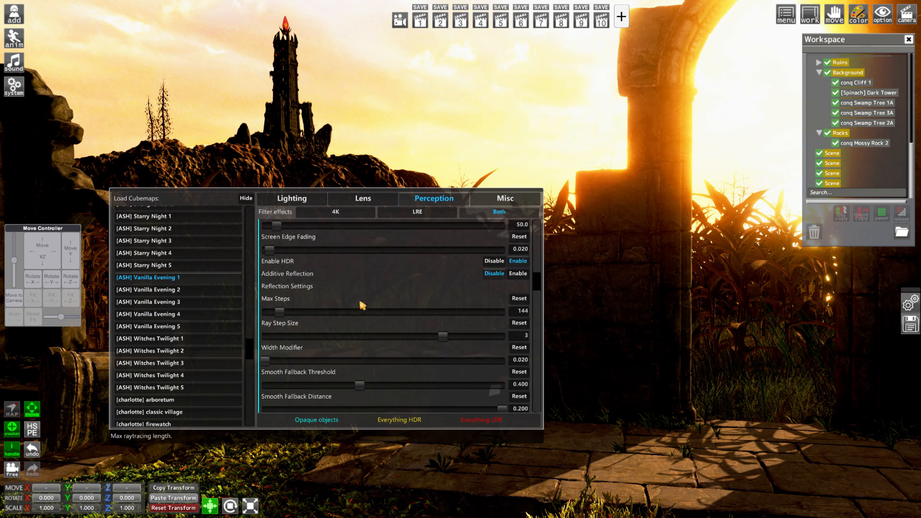
scroll(360, 304, down, 7)
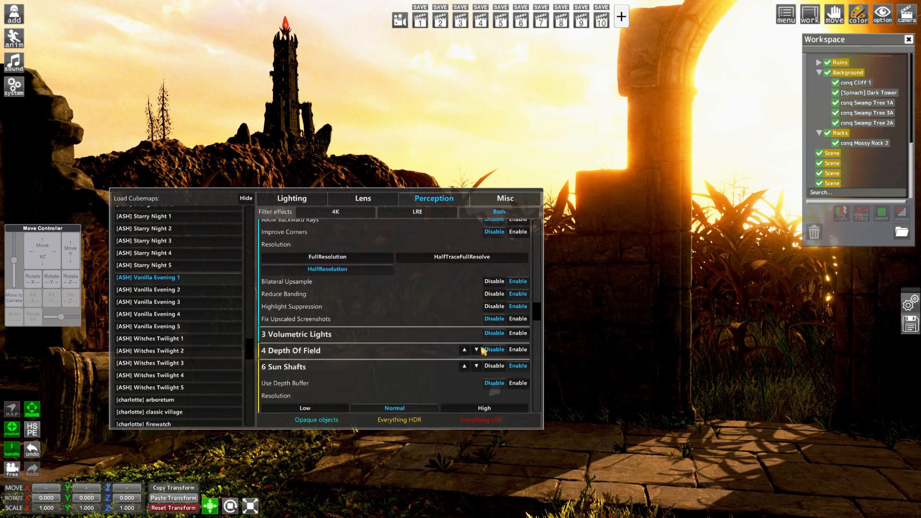
click(518, 350)
scroll(355, 357, down, 3)
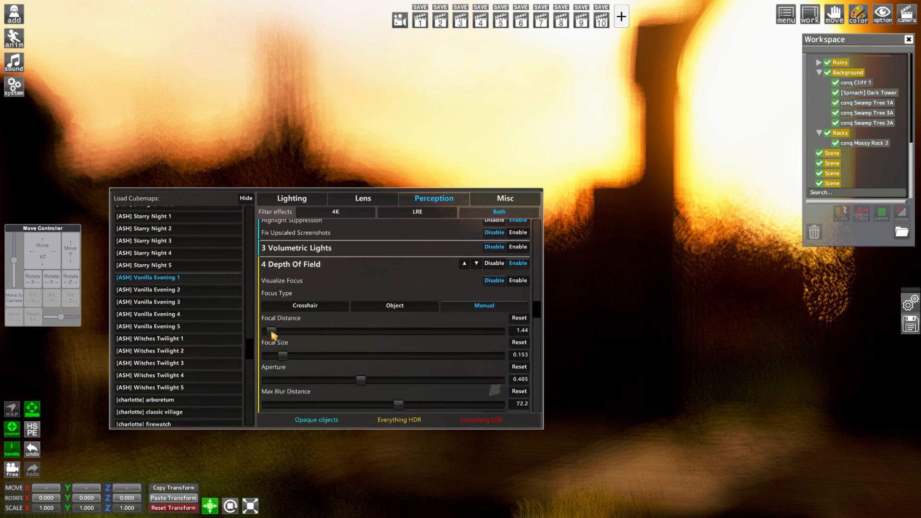
drag(269, 331, 293, 343)
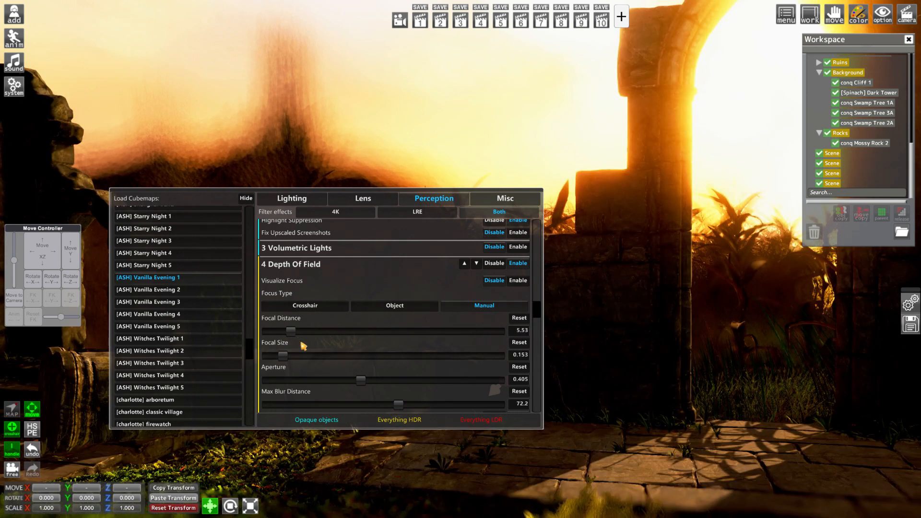
Set the Depth of Field's Max Blur Distance to 6.7, Focal Size to 0.553 and Aperture to 0.466, then close the graphics settings
scroll(310, 372, down, 3)
click(283, 347)
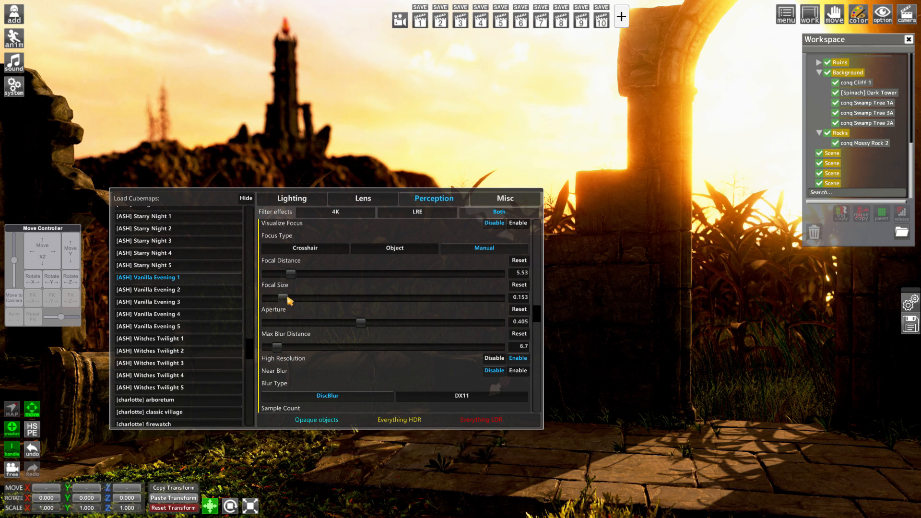
drag(287, 298, 366, 335)
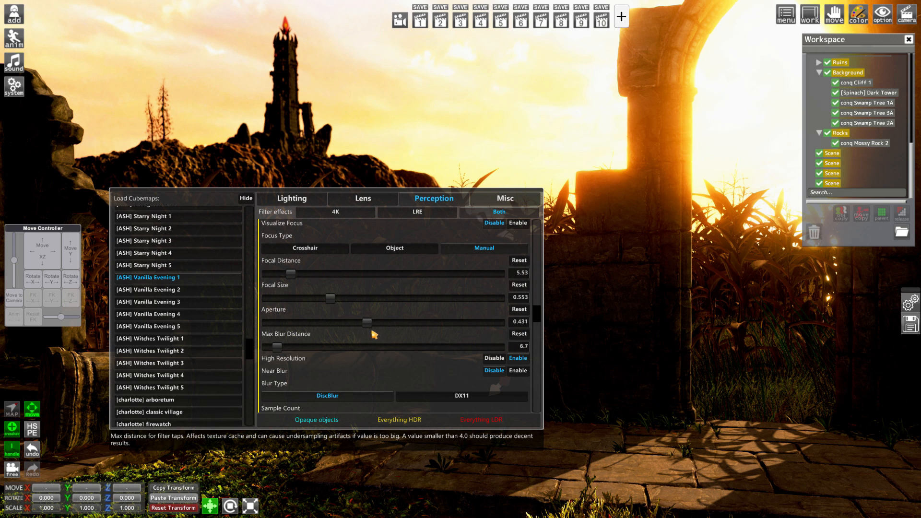
drag(371, 332, 376, 334)
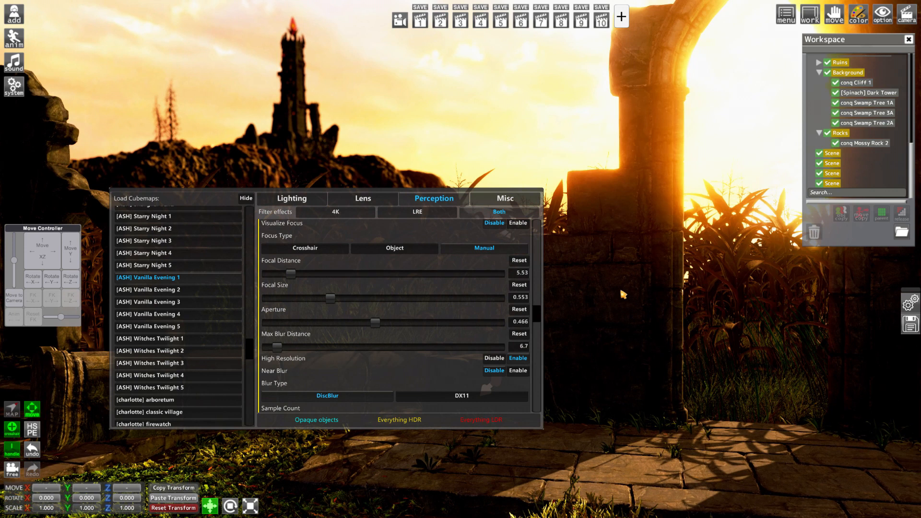
key(F5)
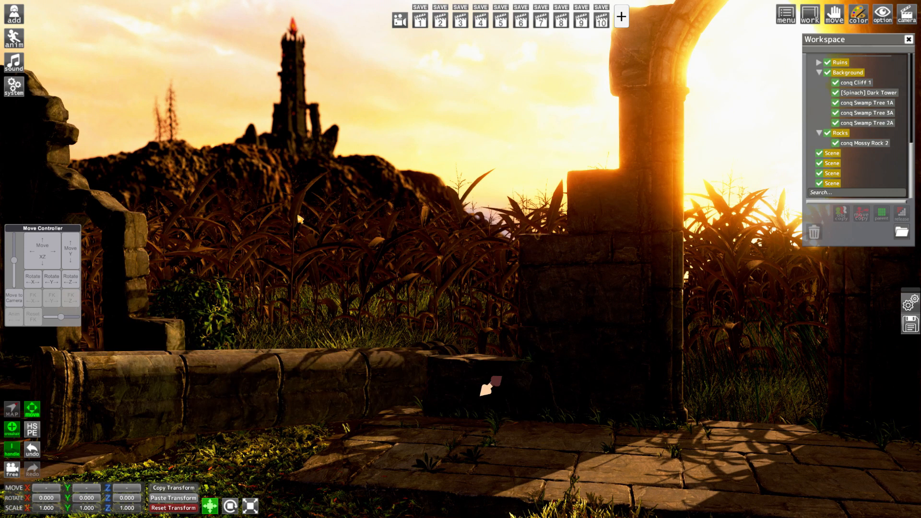
Save the scene and restore the view stored in camera slot 1
click(21, 93)
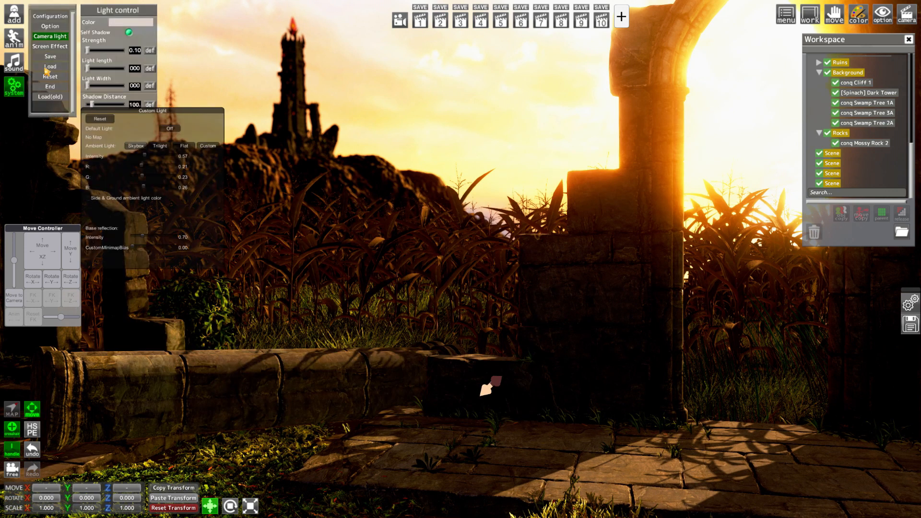
click(51, 57)
click(15, 91)
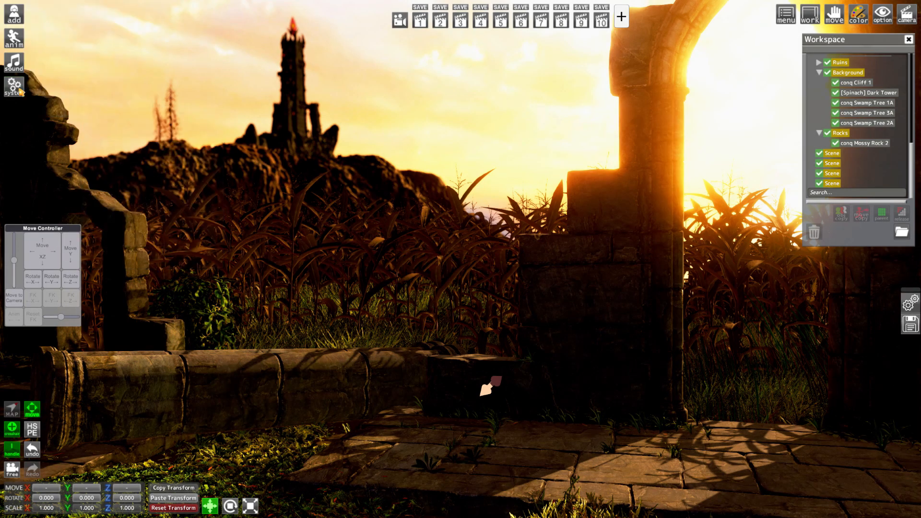
click(421, 28)
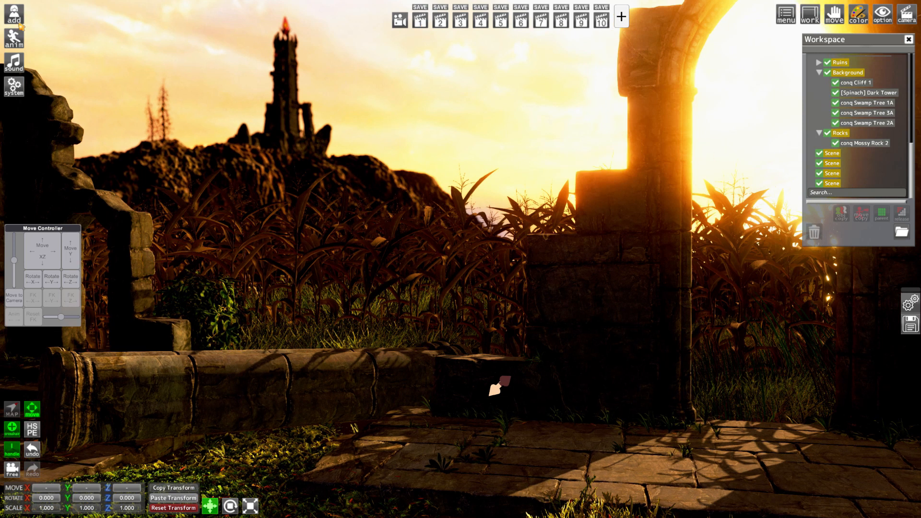
Add the female character Valeria Moonmother on the stone path at X 15.009, Y 0.130, Z 12.852 with a Y rotation of 96.902
click(17, 22)
click(48, 19)
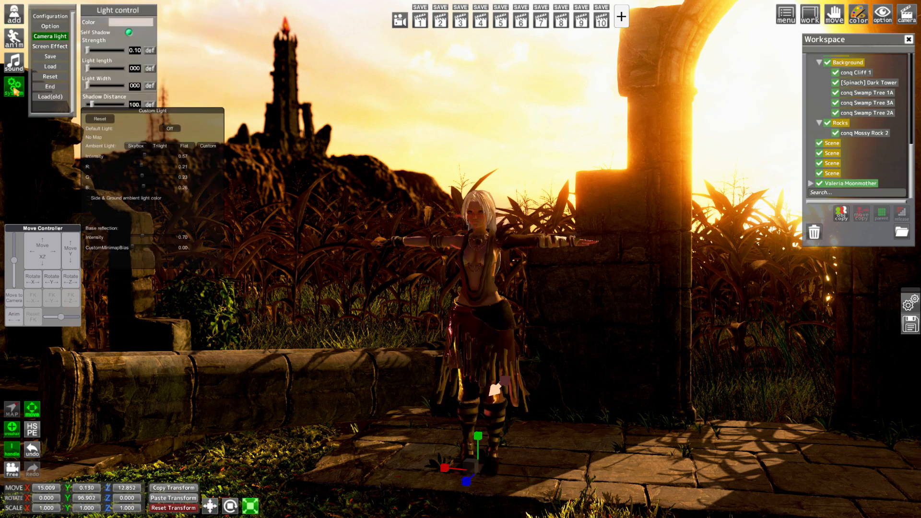
click(15, 89)
Select all materials of the character's four hair renderers, A015_O_hairBC01 1 through cf_O_hairfront05_01, in the Renderer Editor
right_drag(355, 168, 458, 264)
drag(458, 263, 532, 263)
right_drag(532, 263, 621, 211)
right_drag(406, 169, 364, 166)
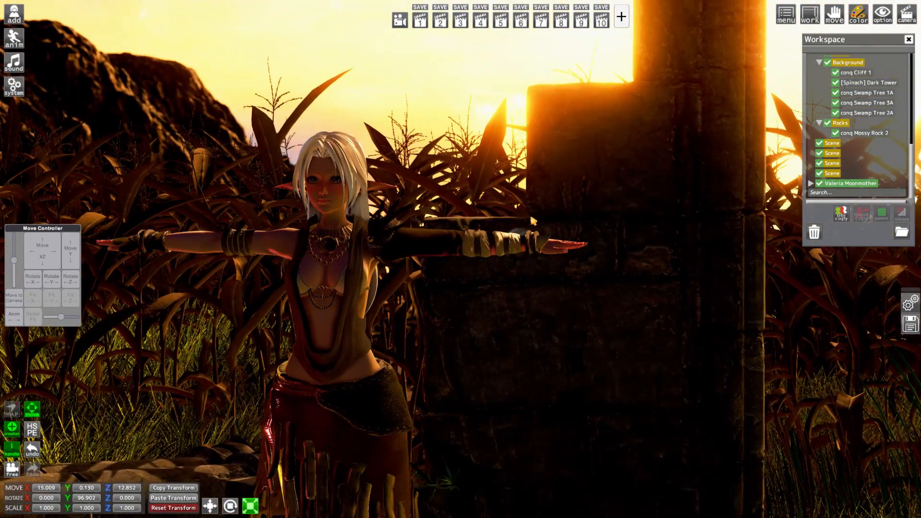
key(ctrl+r)
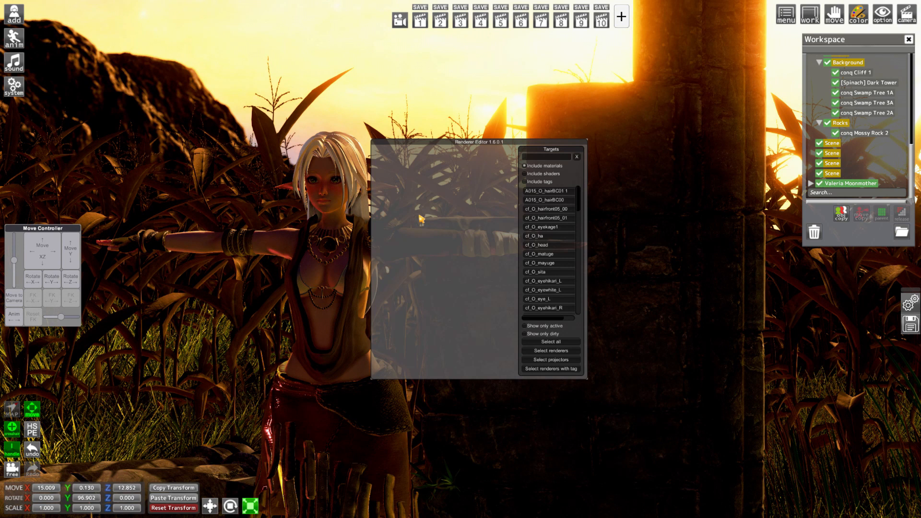
click(556, 192)
ctrl+click(557, 200)
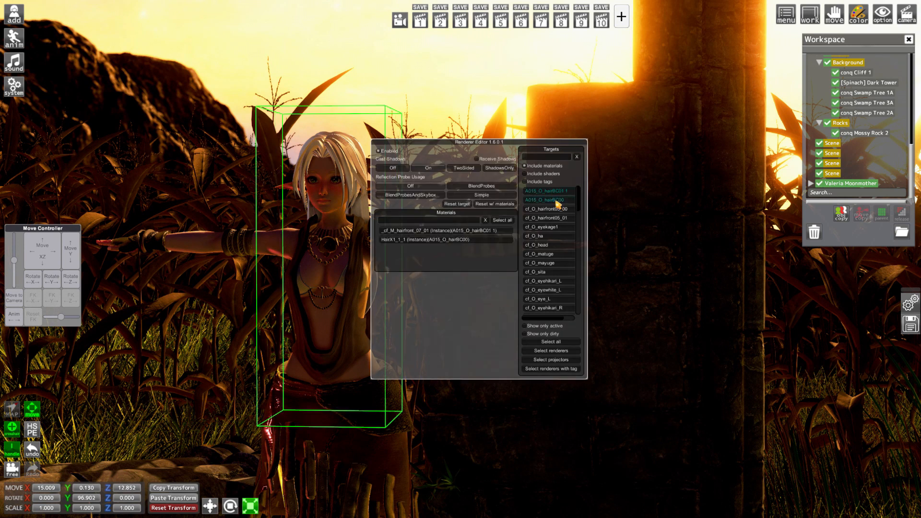
click(388, 152)
click(388, 152)
shift+click(548, 219)
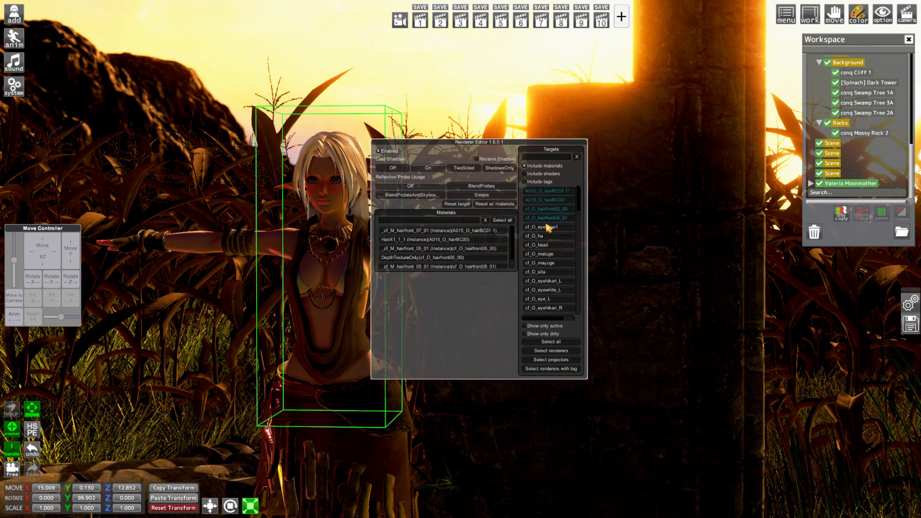
click(510, 220)
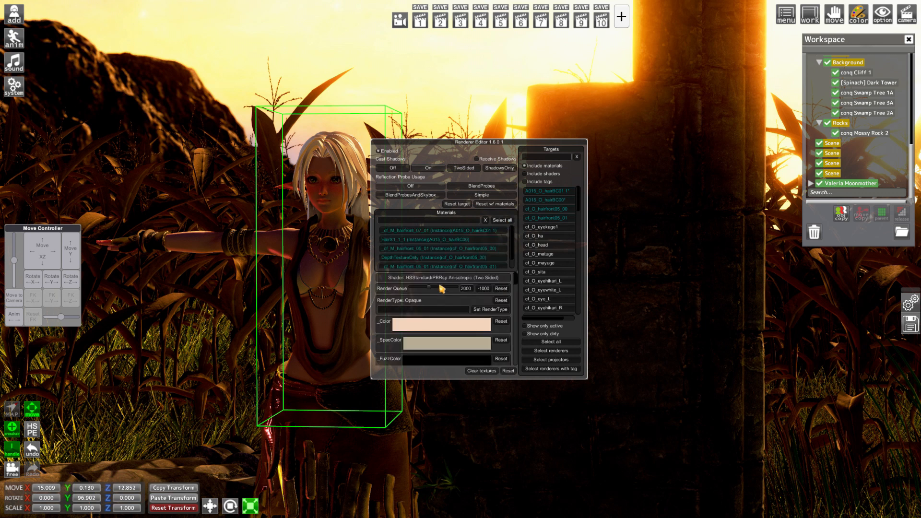
Set the selected hair materials' Render Queue to 1219 and their _Color to a dark orange-brown
drag(441, 288, 421, 290)
click(445, 323)
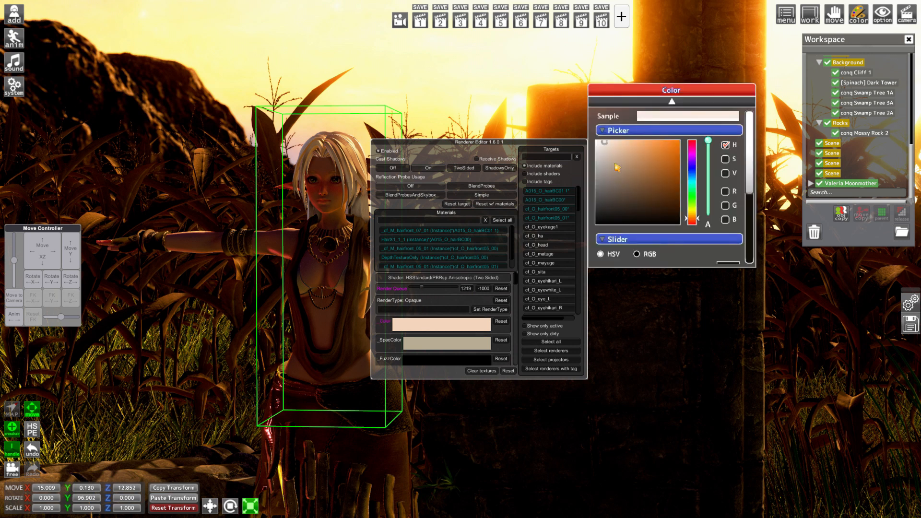
drag(617, 167, 624, 186)
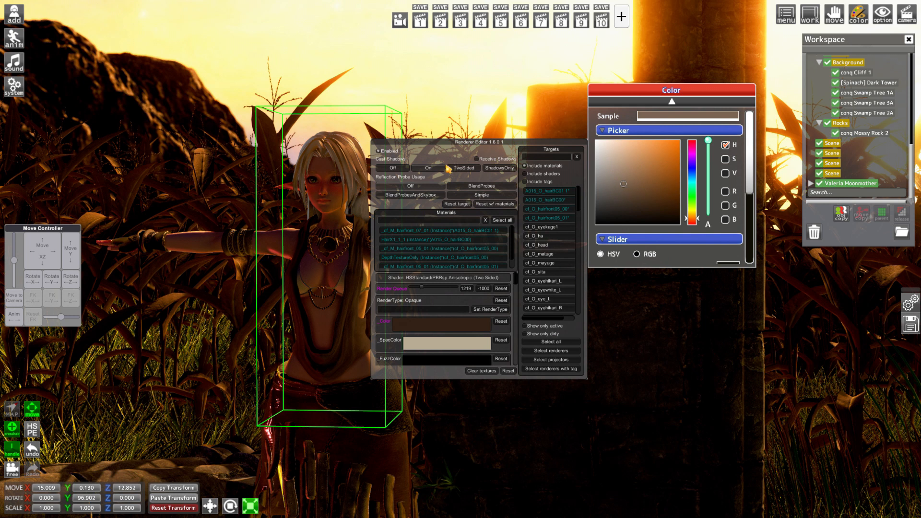
click(642, 189)
click(652, 182)
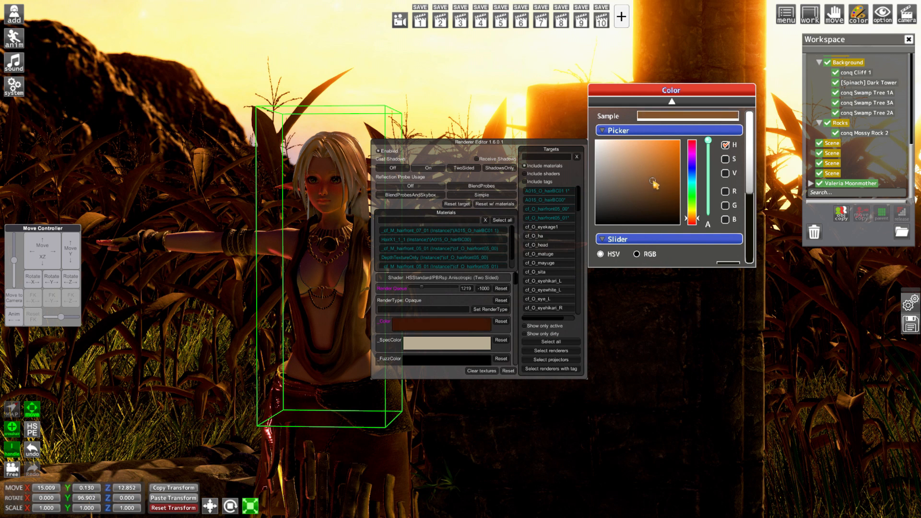
key(ctrl+r)
Return to the view in camera slot 1 and examine the character in the scene, up close around the skirt and legs
scroll(533, 313, down, 3)
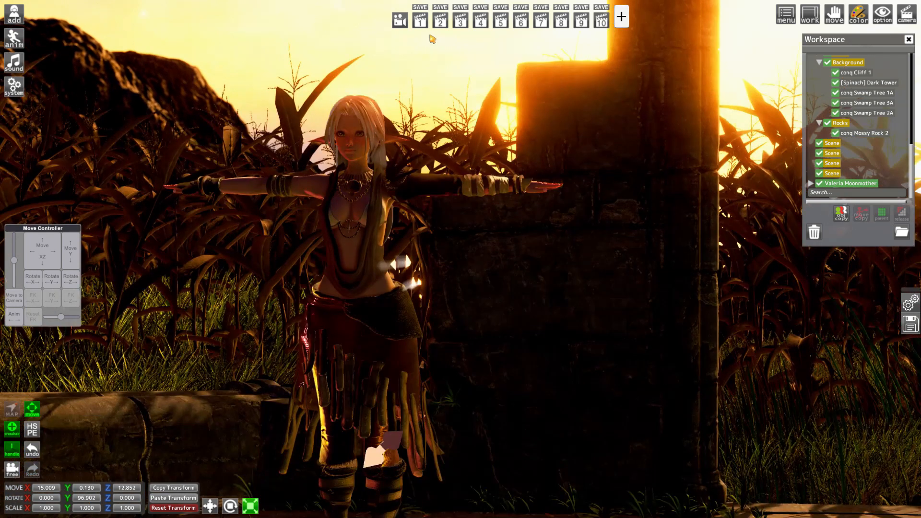
click(420, 22)
right_drag(460, 259, 472, 278)
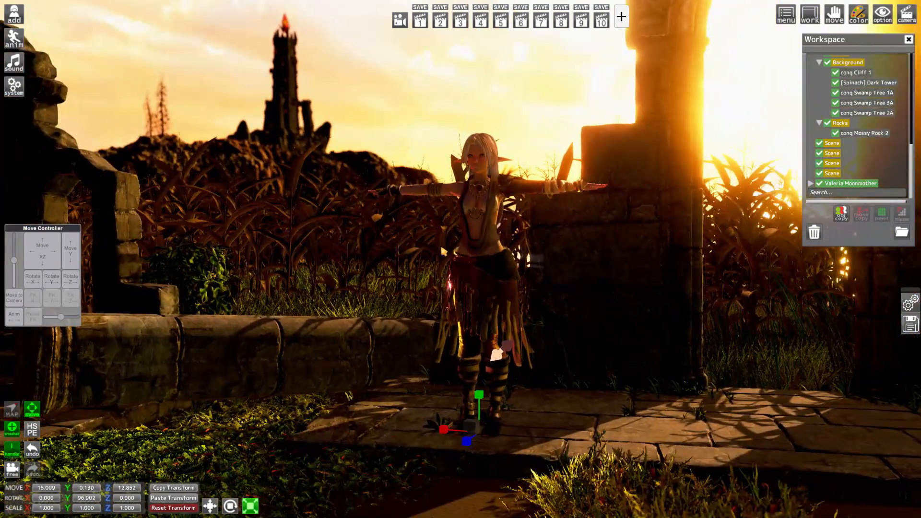
mouse_move(471, 278)
mouse_down()
mouse_move(571, 278)
mouse_move(468, 281)
mouse_up()
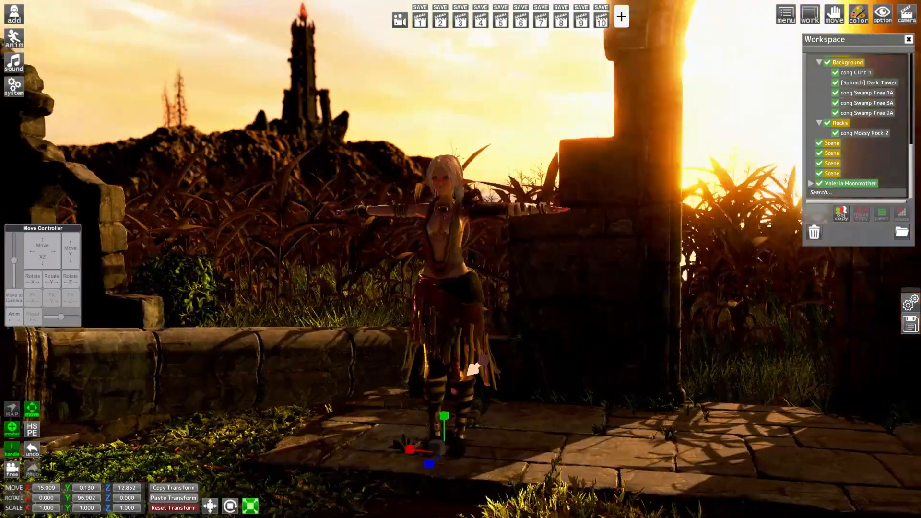
right_drag(468, 281, 448, 268)
key(equal)
mouse_move(448, 269)
mouse_down()
mouse_move(532, 268)
mouse_move(462, 269)
mouse_up()
right_drag(462, 269, 359, 261)
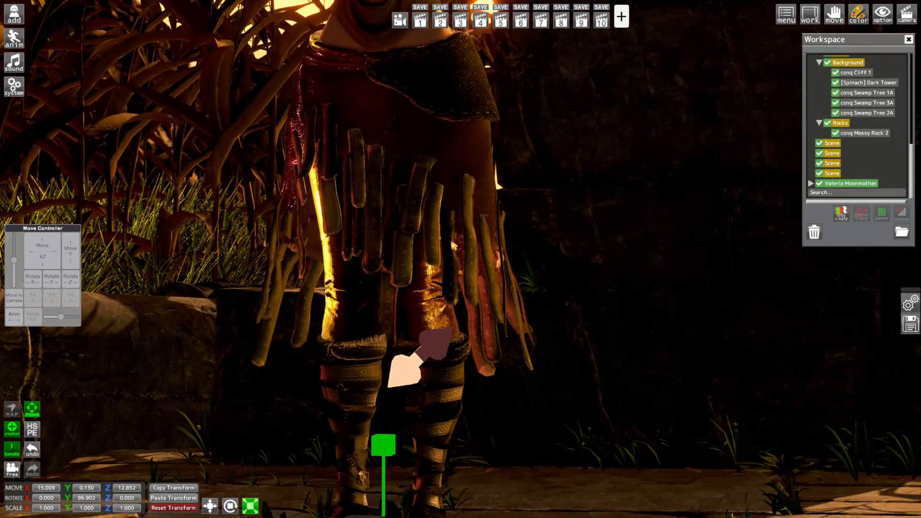
Check the character's Pants renderer in the Renderer Editor by disabling and re-enabling it, and select its mont_main_cloth material
key(Tab)
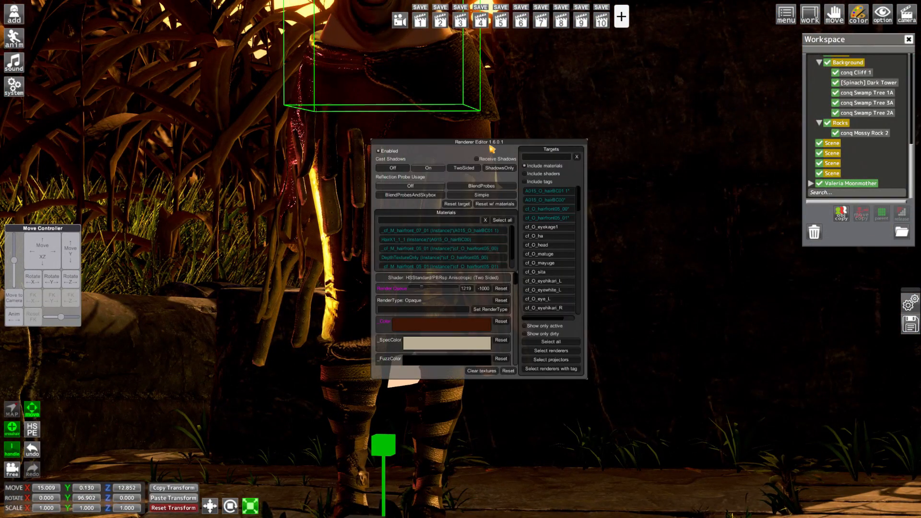
drag(492, 146, 160, 98)
scroll(202, 201, down, 5)
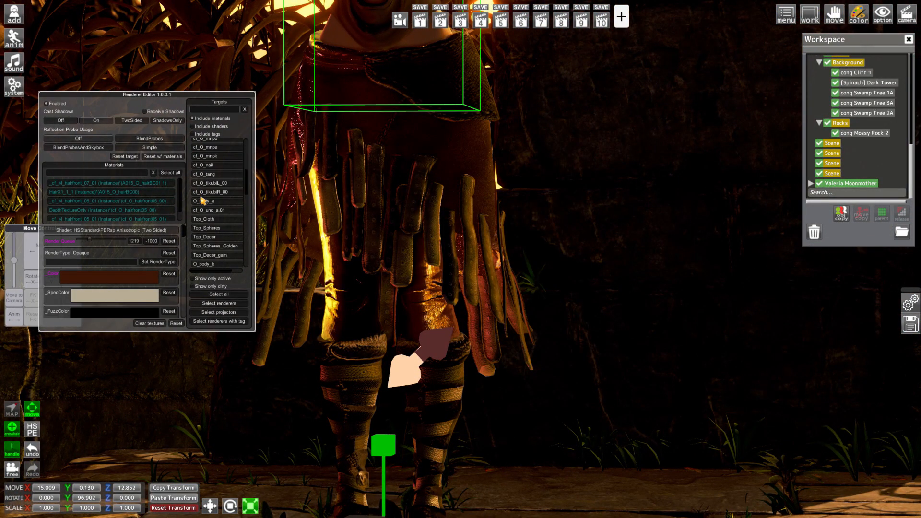
scroll(223, 239, down, 3)
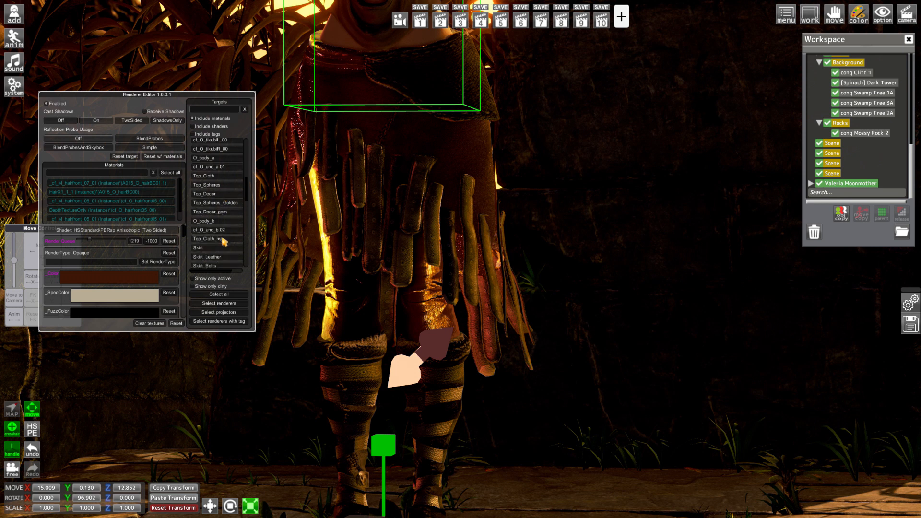
scroll(224, 241, down, 3)
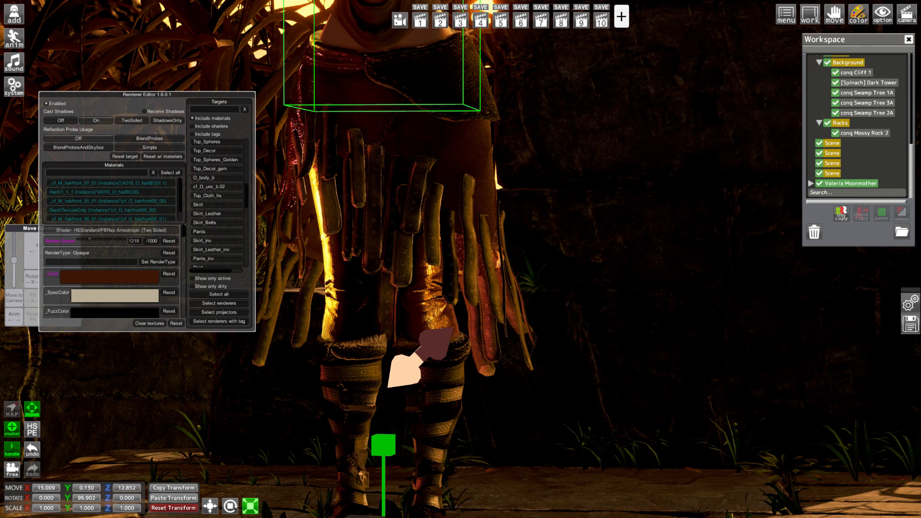
click(211, 233)
click(56, 103)
click(56, 103)
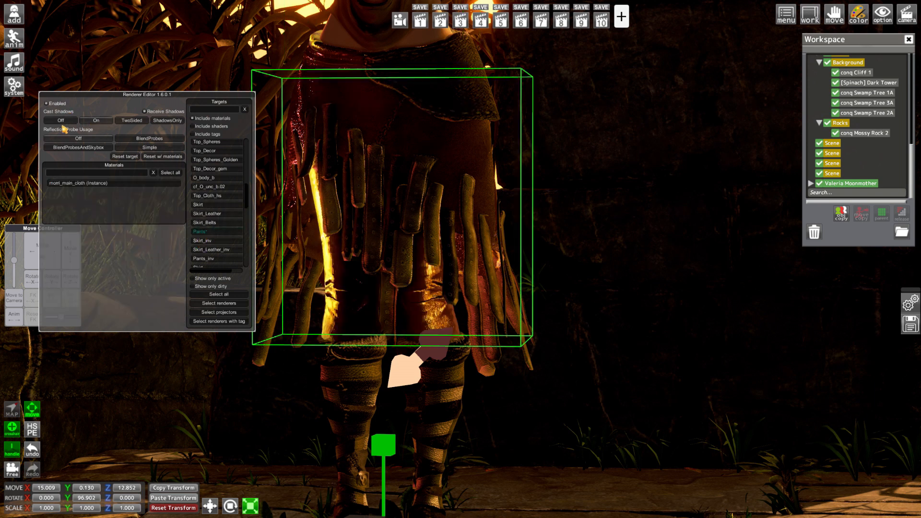
click(66, 184)
scroll(130, 272, down, 10)
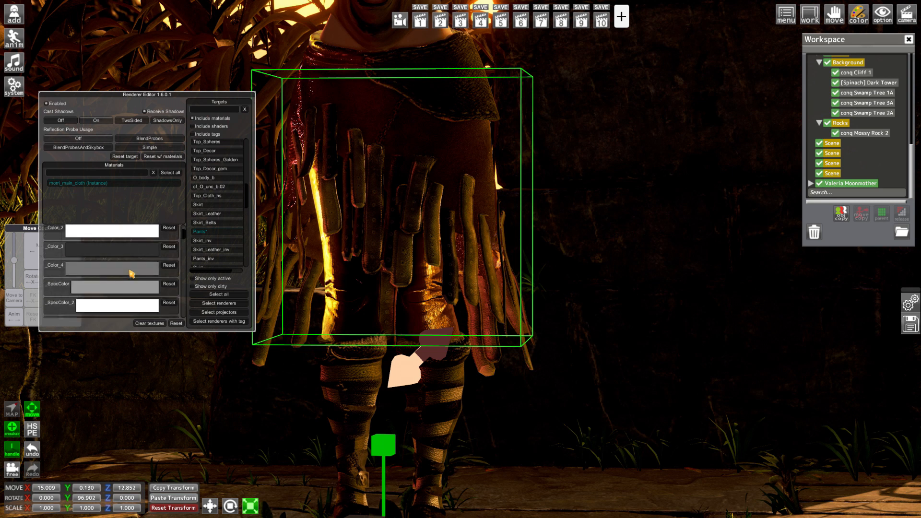
scroll(135, 261, up, 10)
drag(100, 241, 96, 242)
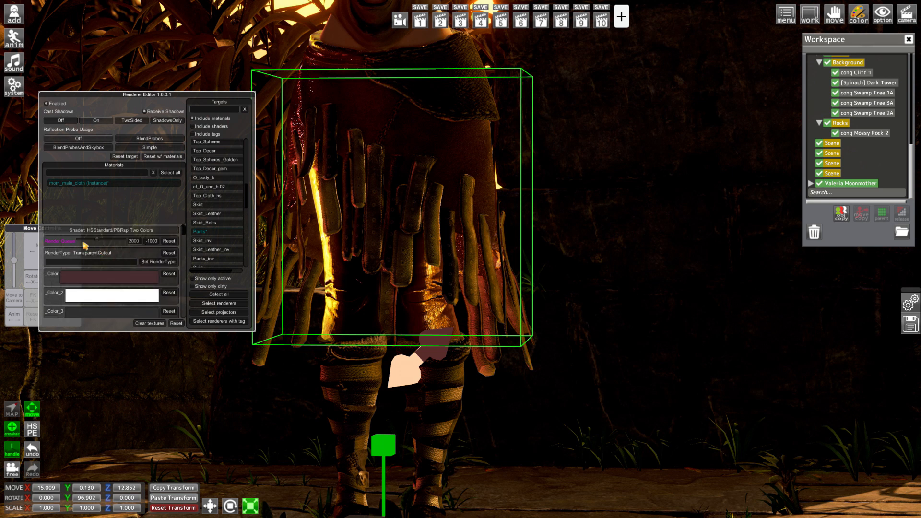
click(169, 241)
Set the pants material's _Metallic to about 0.505 and _Smoothness to about 0.464
scroll(167, 262, down, 10)
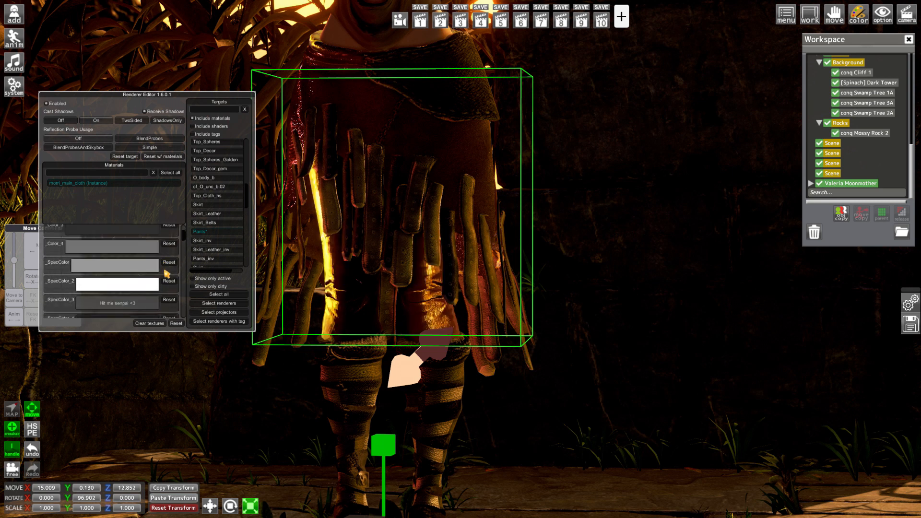
scroll(165, 273, down, 10)
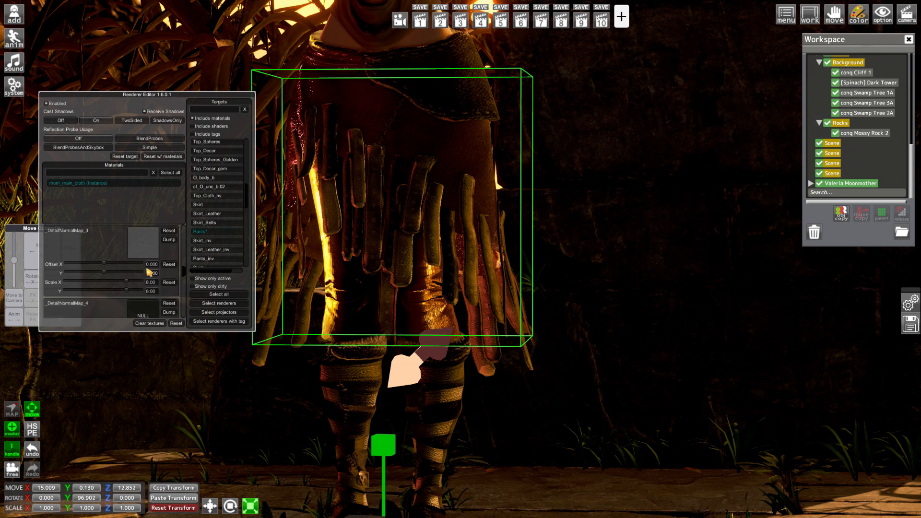
scroll(129, 276, down, 5)
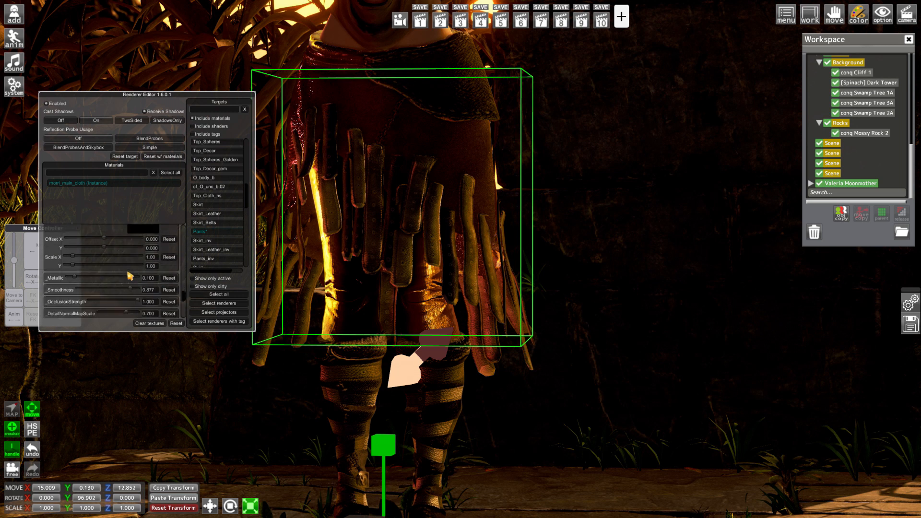
click(98, 278)
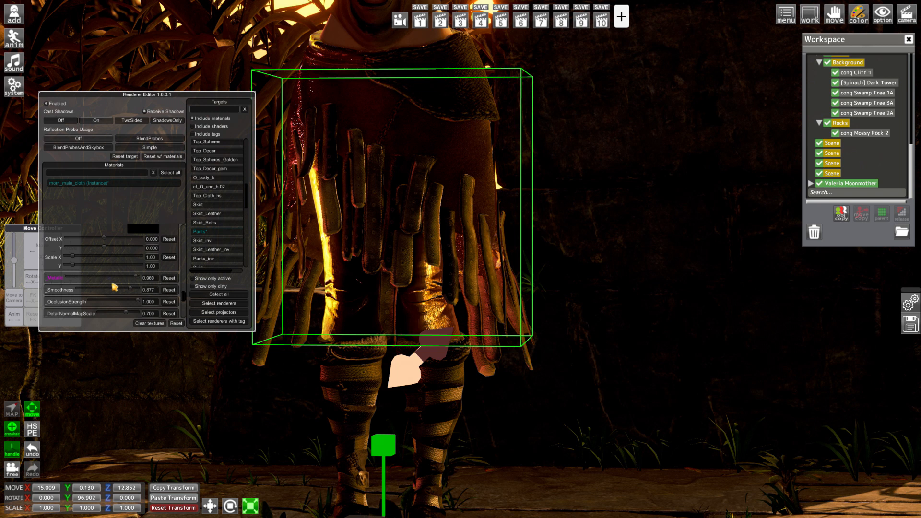
click(105, 289)
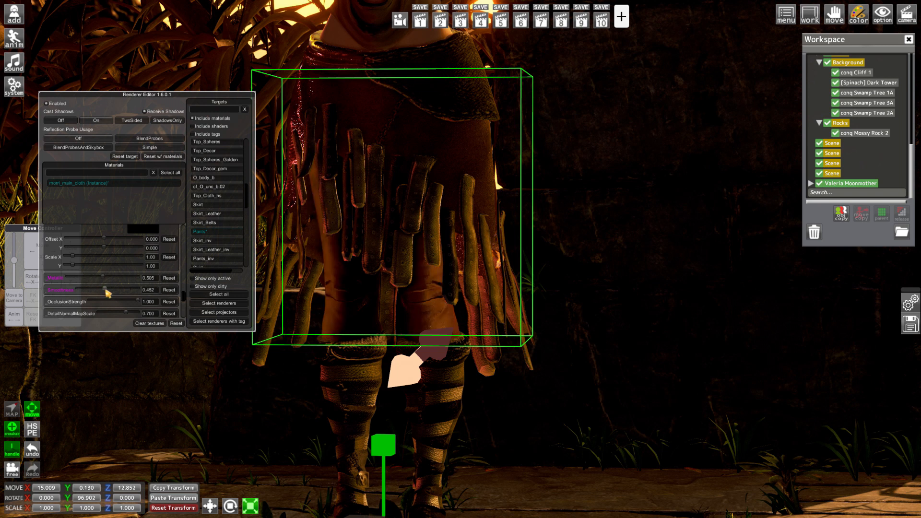
drag(106, 289, 106, 290)
Select the Skirt renderer's cloth material and set its _Metallic to about 0.204 and _Smoothness to about 0.589
drag(369, 319, 449, 345)
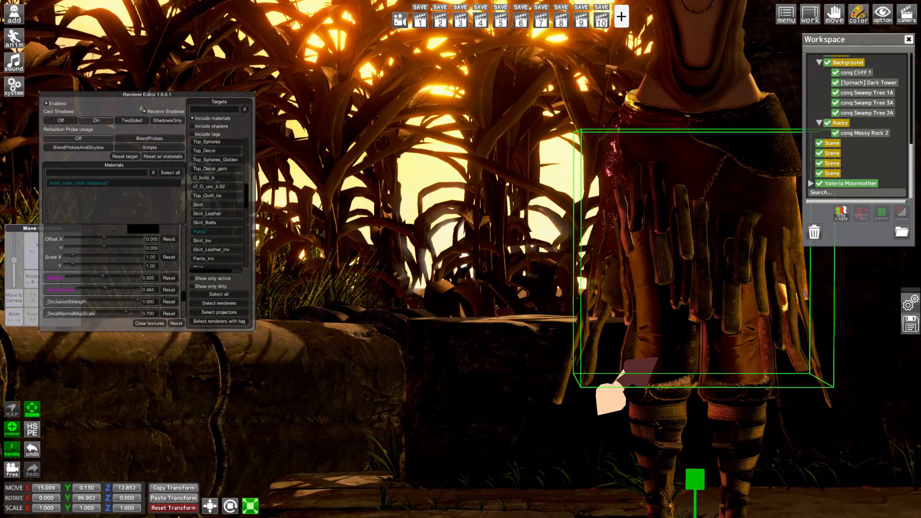
click(214, 205)
click(57, 104)
click(57, 104)
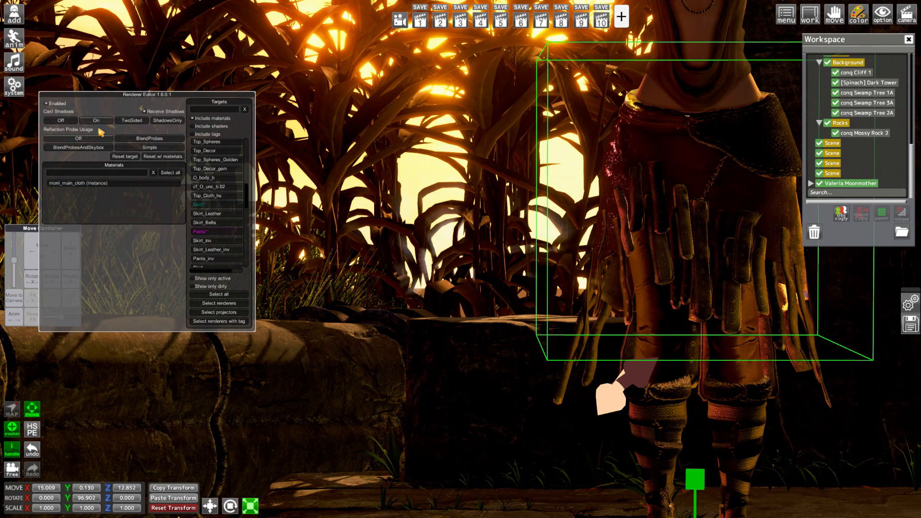
click(87, 183)
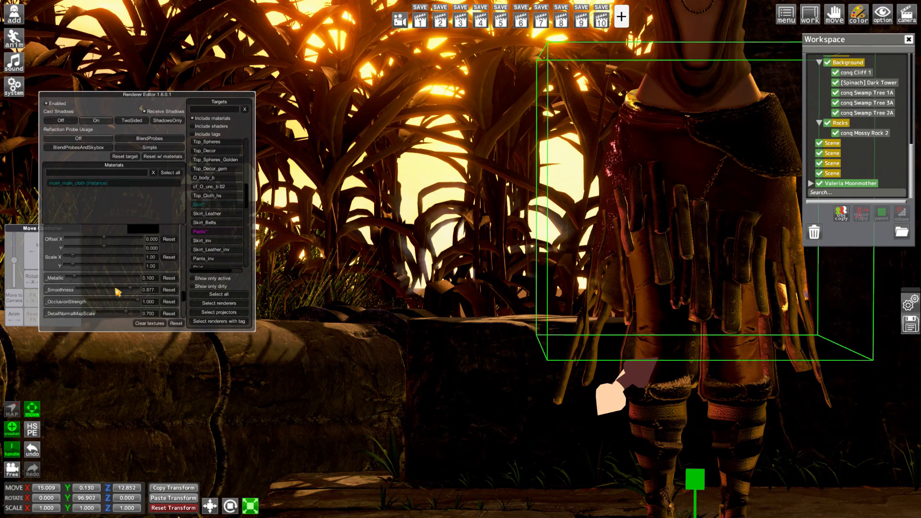
drag(117, 291, 87, 279)
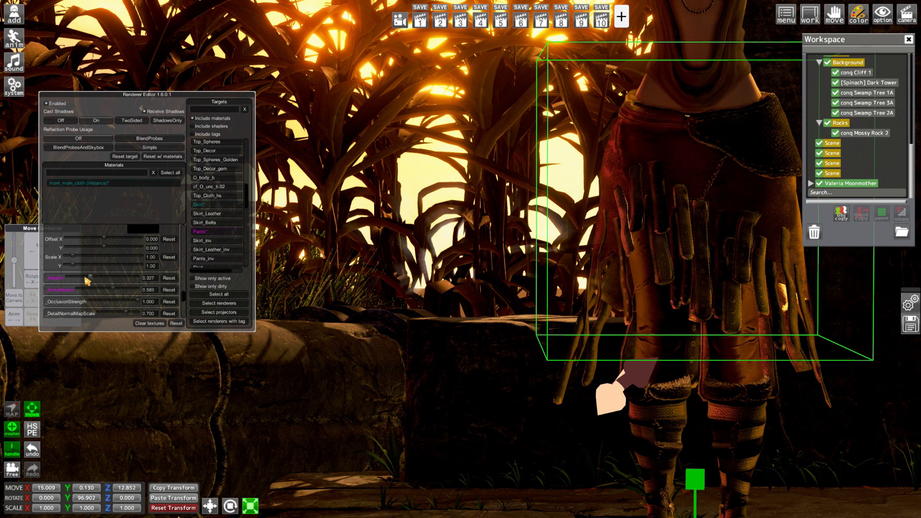
Select the Boots renderer and disable and re-enable it to check which parts of the footwear it covers
right_drag(364, 307, 499, 383)
right_drag(364, 326, 389, 317)
scroll(222, 266, down, 5)
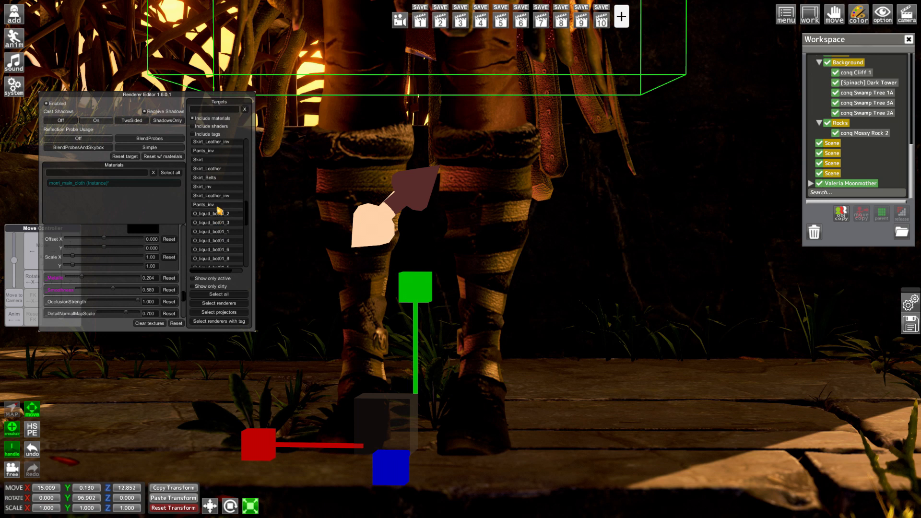
scroll(217, 207, down, 6)
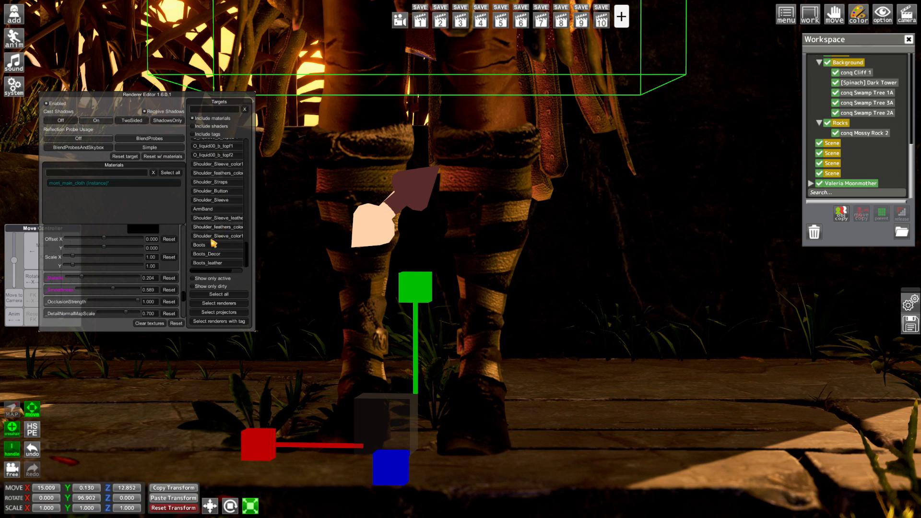
click(212, 245)
click(61, 105)
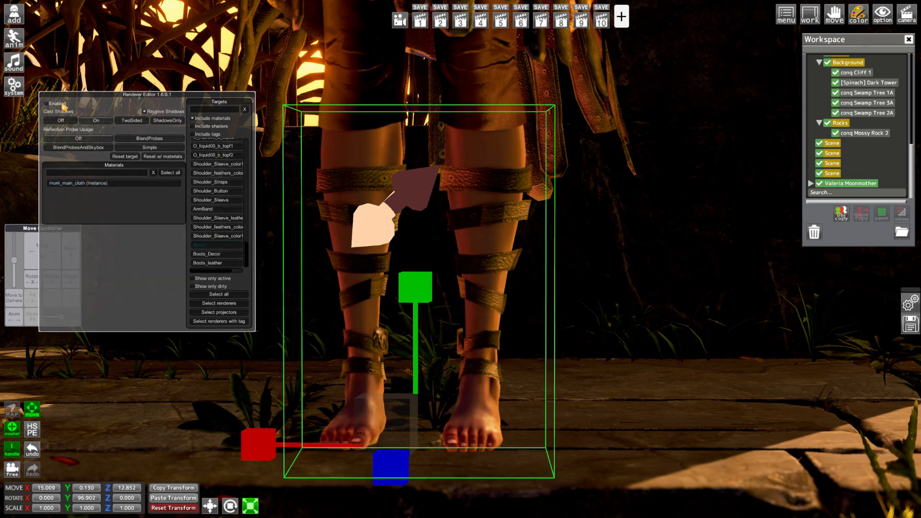
click(62, 105)
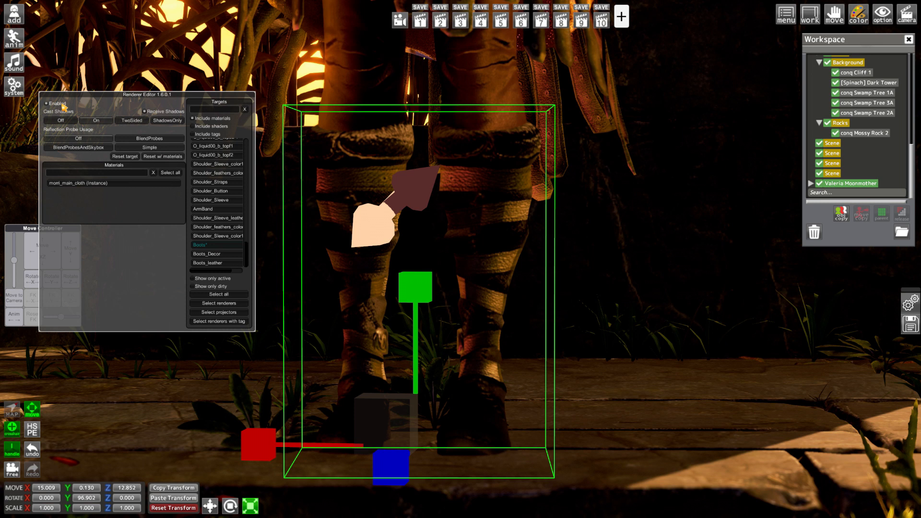
Set the Boots_leather material's _Metallic to 0.046, _Smoothness to 0.744, _OcclusionStrength to 0.328, and its first two detail normal map scales to 0.257 and 0.000
click(211, 262)
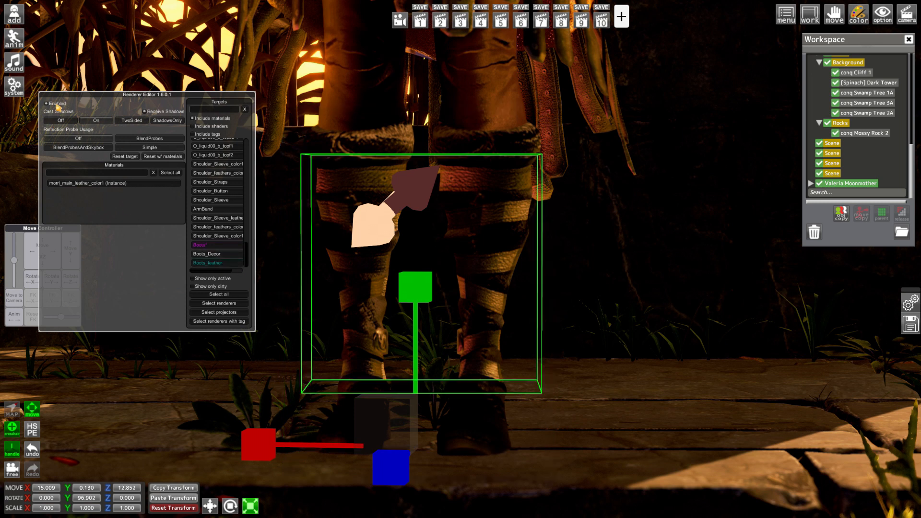
click(81, 183)
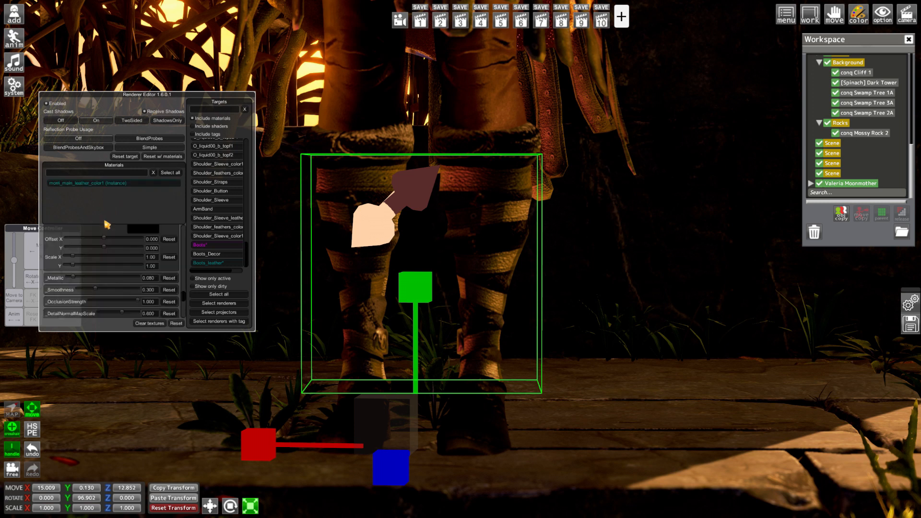
mouse_move(105, 288)
mouse_down()
mouse_move(84, 278)
mouse_move(103, 285)
mouse_up()
Set the Boots_leather material's _Color to a near-black grey and its _Color_2 to a darker grey
scroll(99, 286, down, 10)
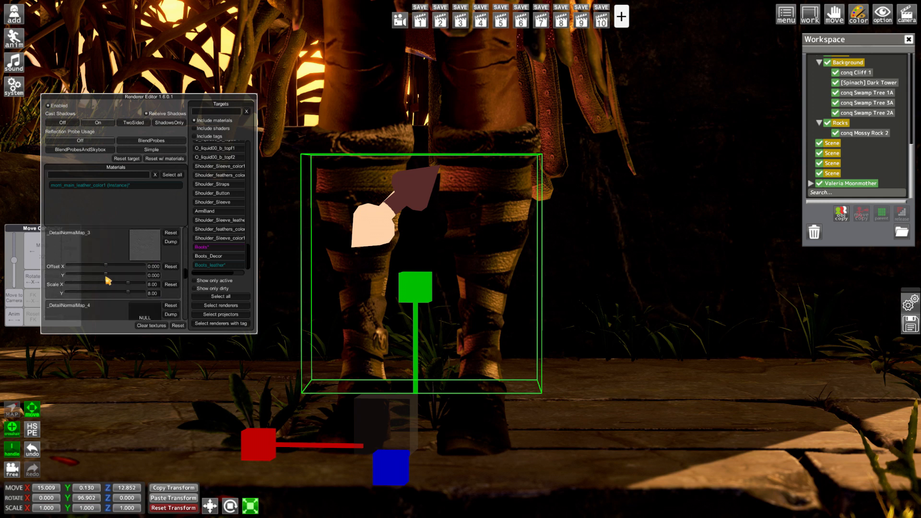
scroll(107, 272, up, 10)
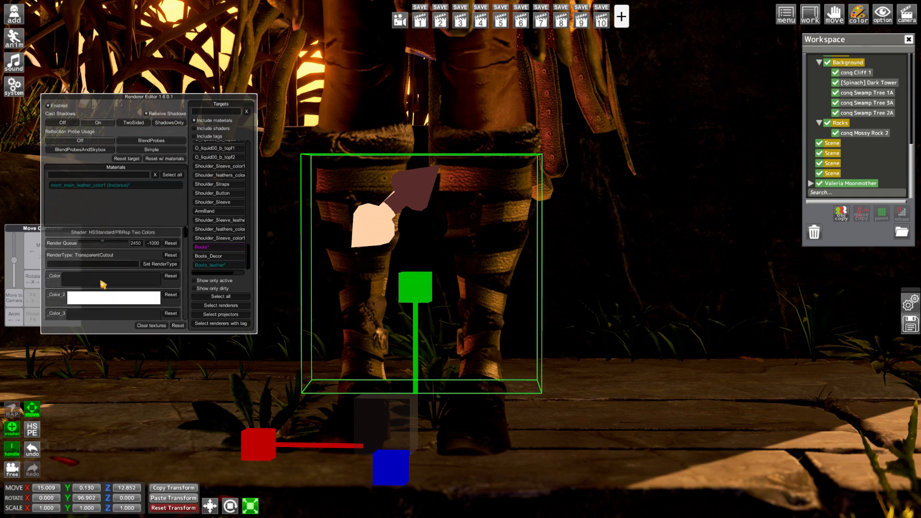
click(108, 280)
drag(597, 160, 585, 210)
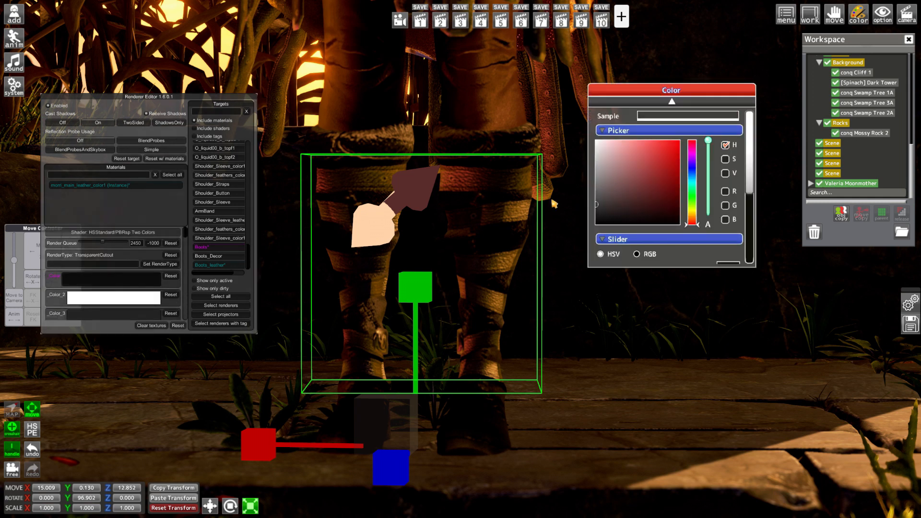
click(139, 299)
drag(627, 182, 587, 177)
Set the Boots_leather material's _Color_3 to a very dark grey and review its remaining shader settings
scroll(99, 279, down, 3)
click(101, 256)
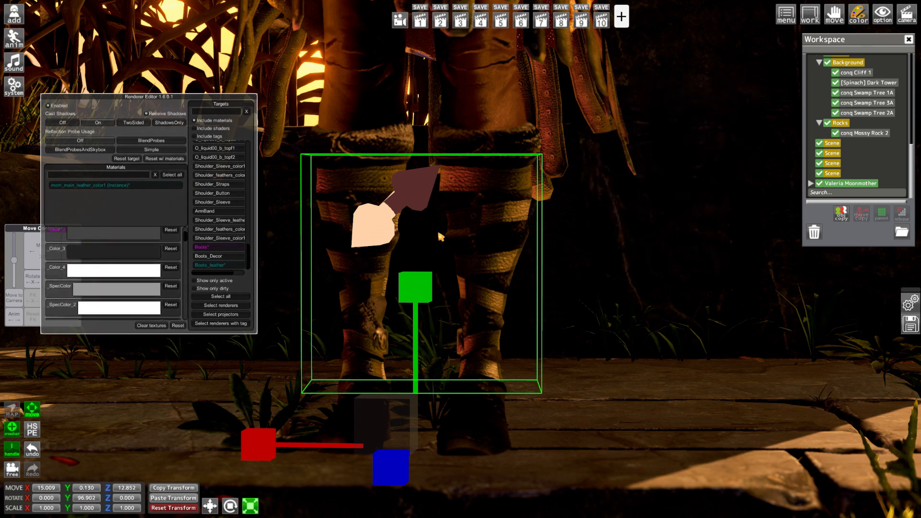
click(133, 254)
mouse_move(609, 203)
mouse_down()
mouse_move(584, 196)
mouse_move(573, 214)
mouse_move(661, 207)
mouse_move(619, 205)
mouse_move(600, 221)
mouse_move(563, 210)
mouse_up()
scroll(166, 265, down, 3)
scroll(125, 280, down, 5)
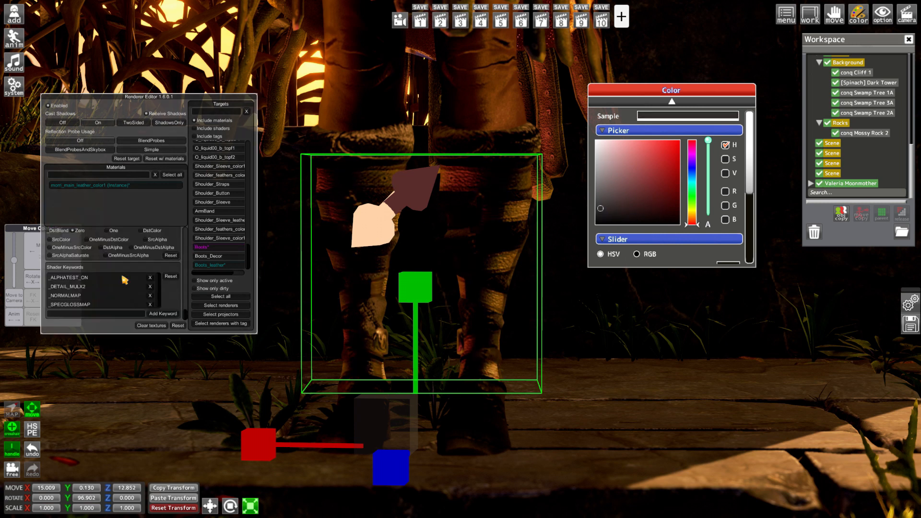
scroll(156, 271, up, 6)
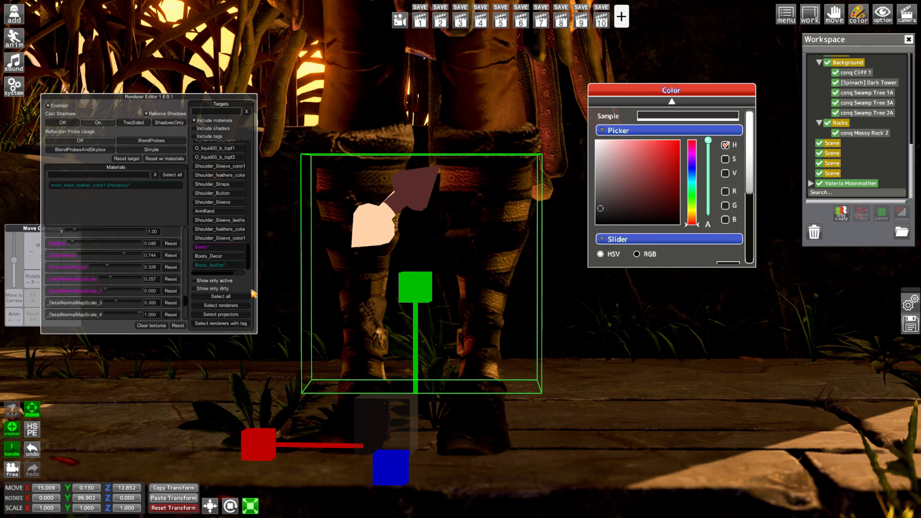
Restore the view in camera slot 1 and turn the character to a Y rotation of 47.702
right_drag(608, 354, 608, 441)
middle_drag(608, 353, 608, 446)
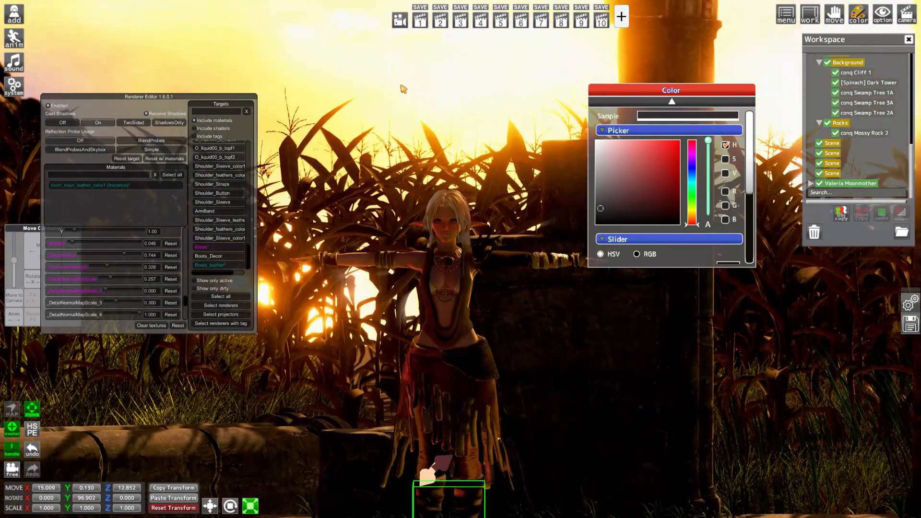
right_drag(401, 86, 399, 28)
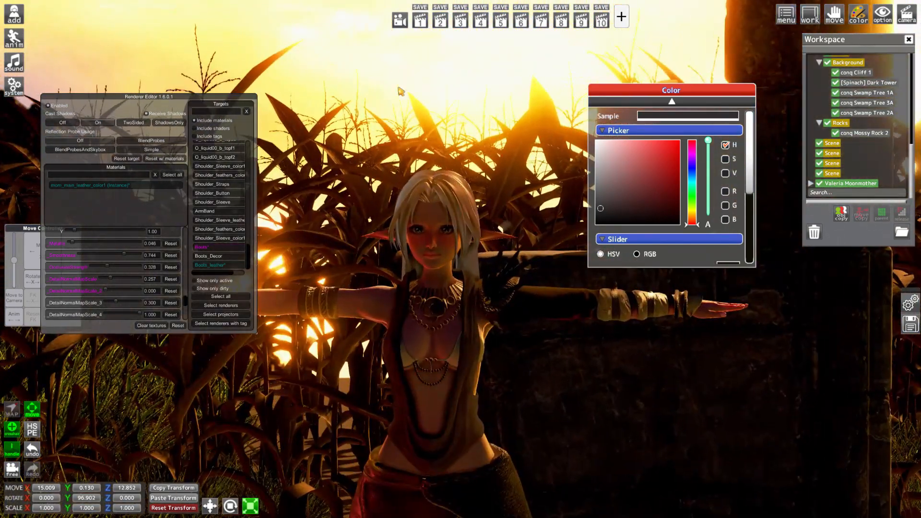
click(423, 28)
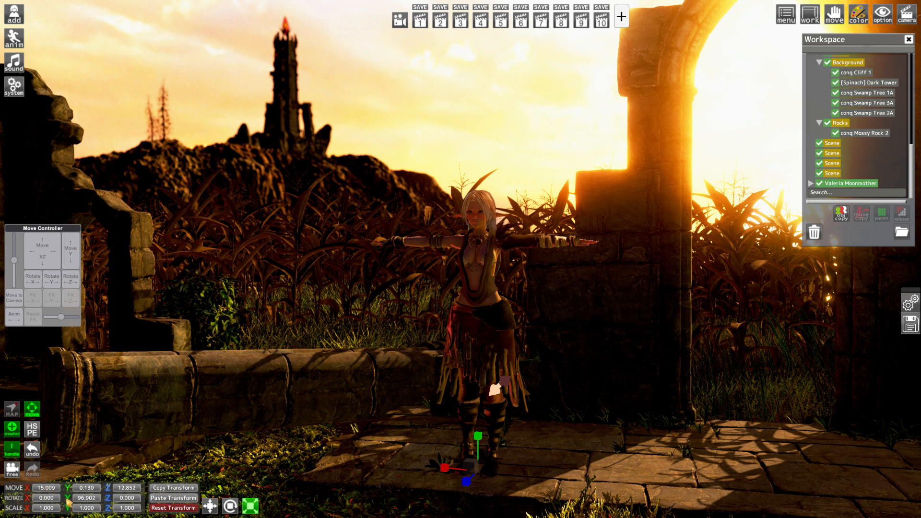
drag(67, 499, 43, 325)
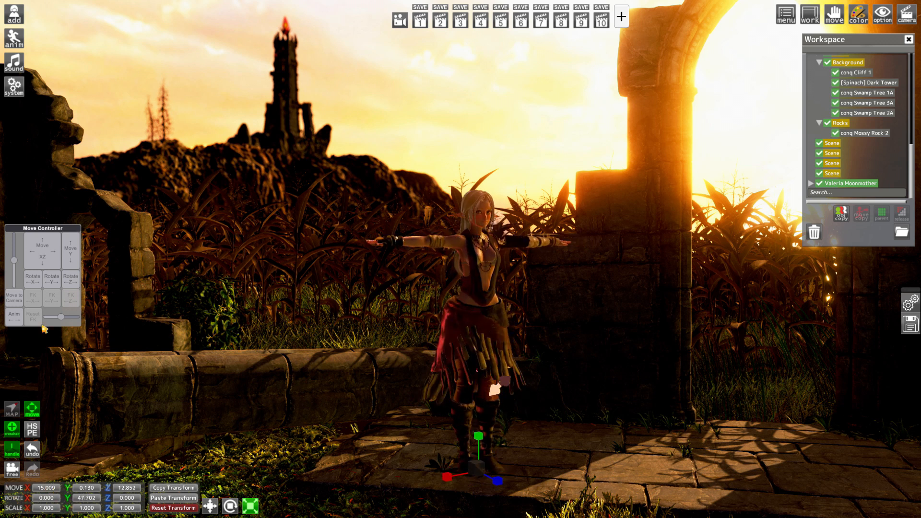
Open the character's kinematics pose presets and go into the [chair_sit] folder of the [Female] poses
click(22, 41)
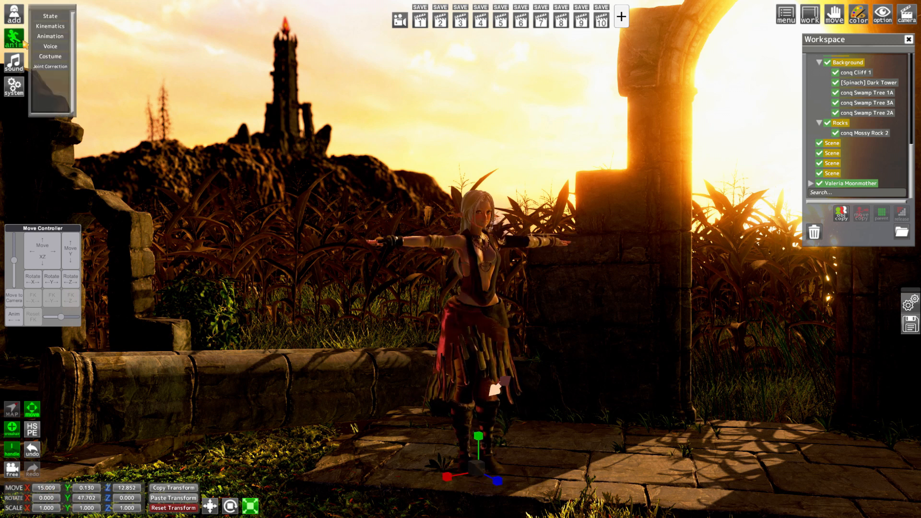
click(51, 26)
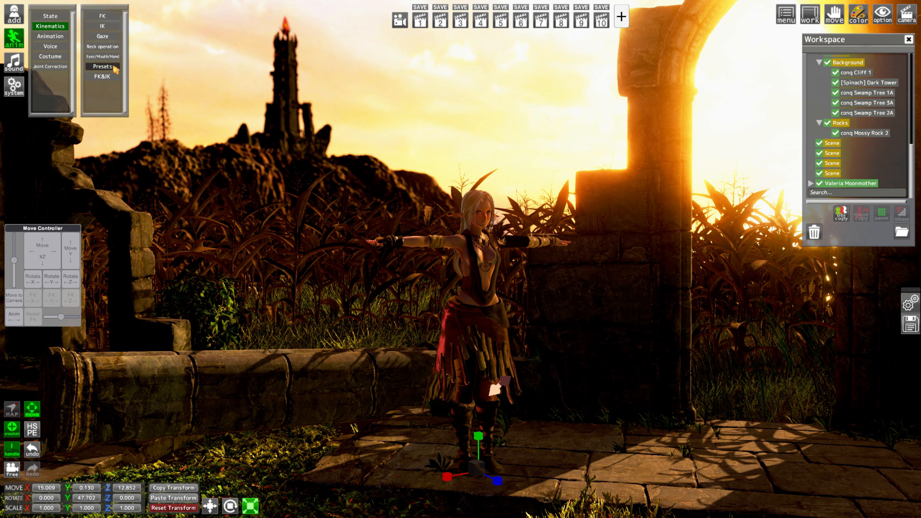
click(116, 70)
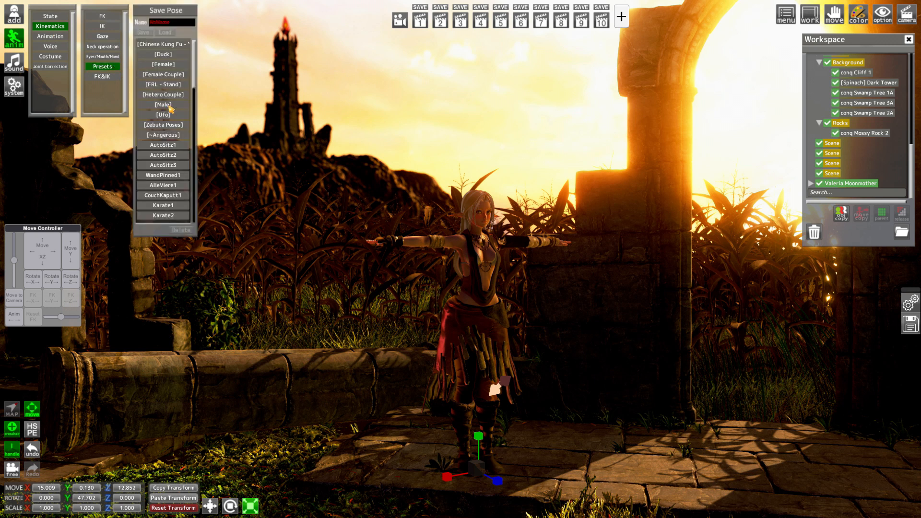
click(164, 65)
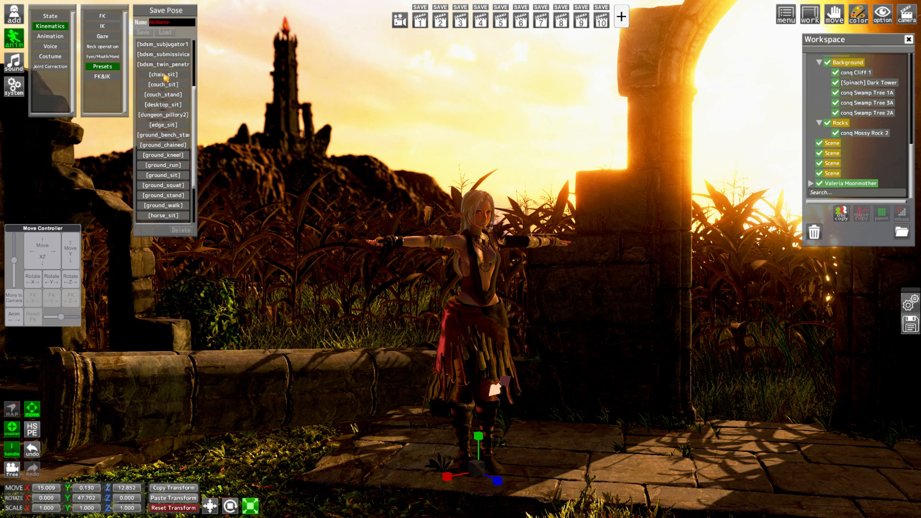
click(165, 76)
Compare the sitting poses, load conq sit3 and move the seated character onto the low stone wall at X 13.697, Y -0.200, Z 11.030
click(168, 66)
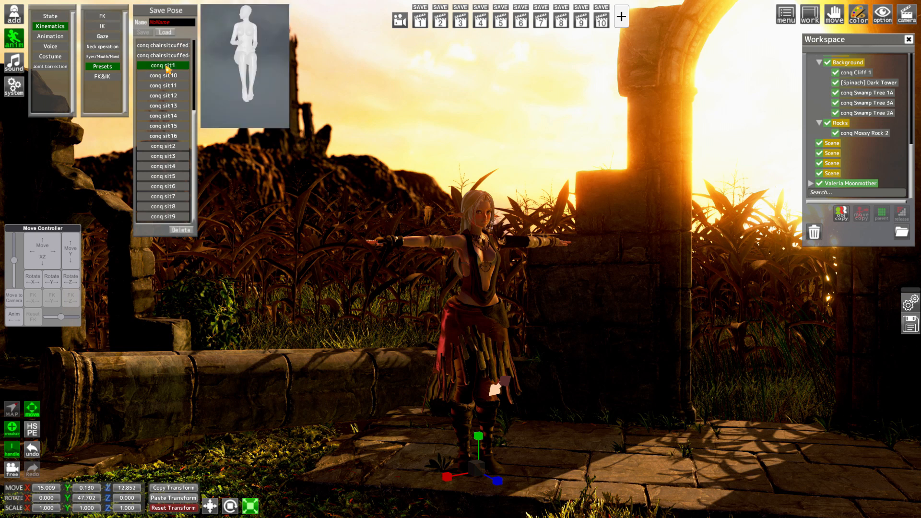
click(168, 75)
click(168, 86)
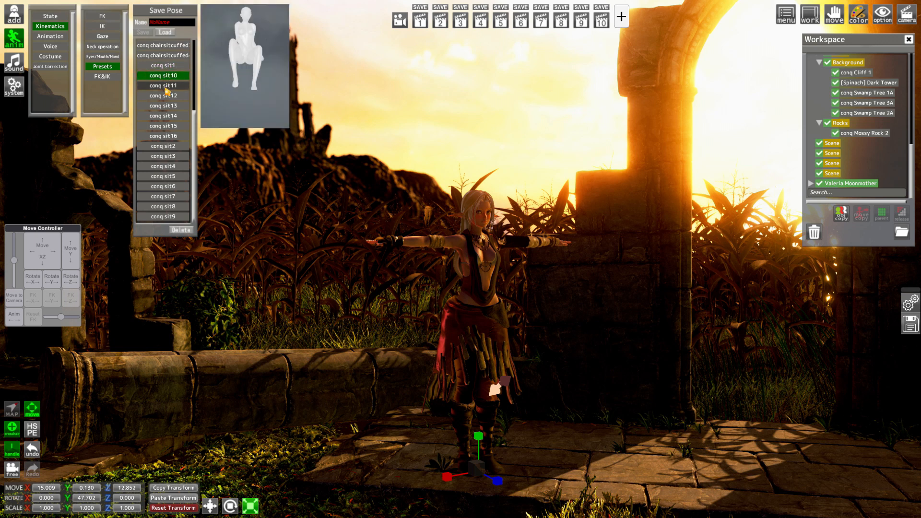
click(167, 218)
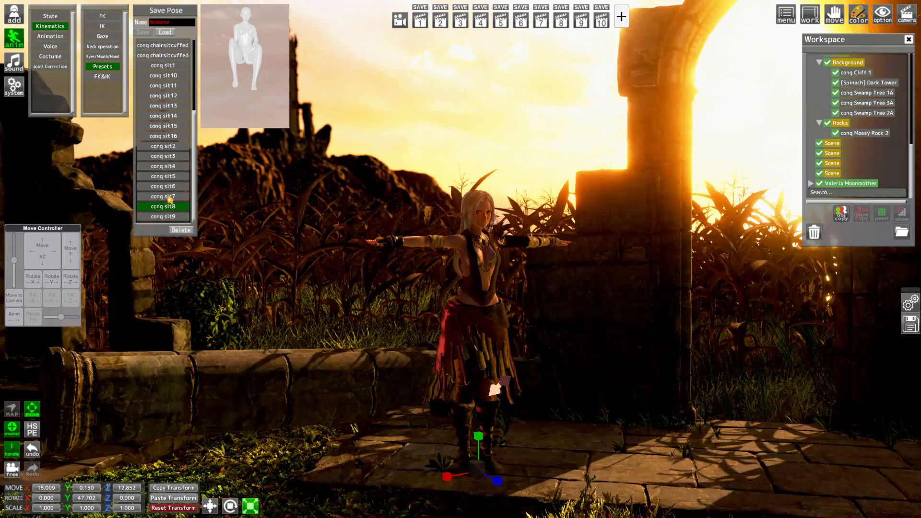
click(166, 196)
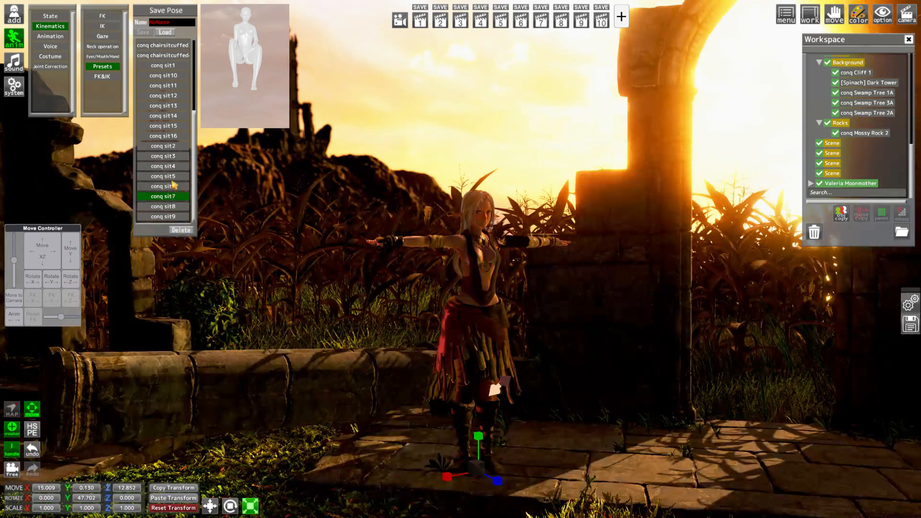
click(173, 187)
click(171, 177)
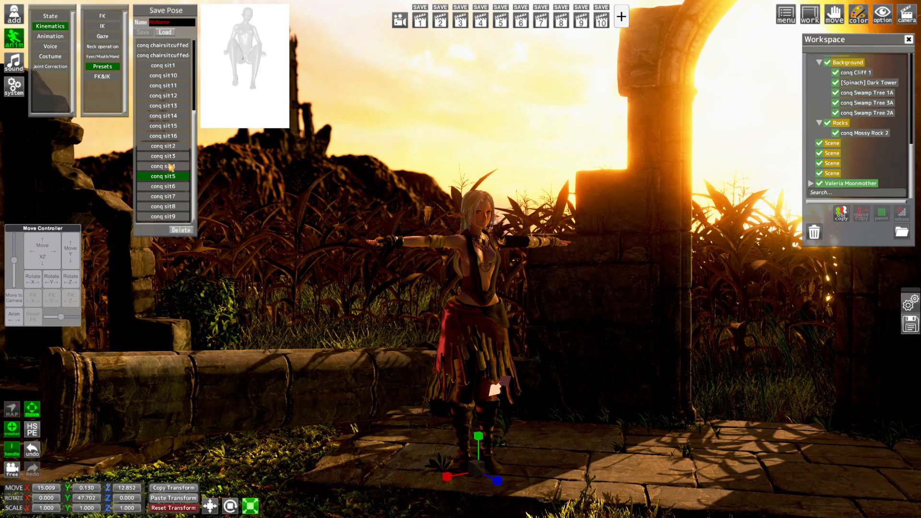
click(170, 166)
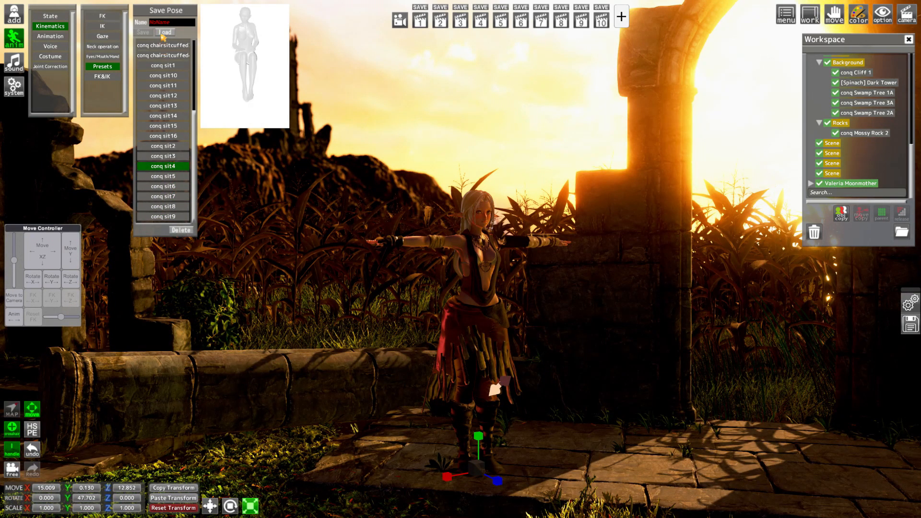
click(154, 158)
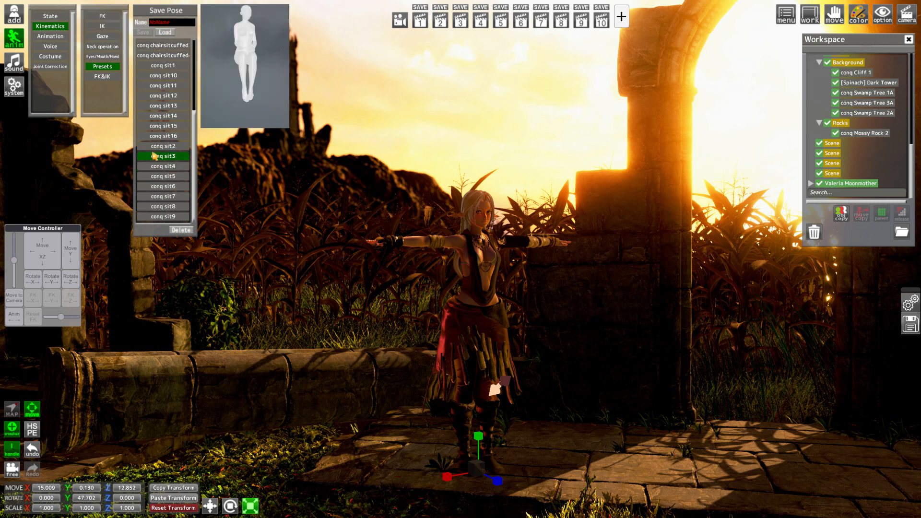
click(167, 33)
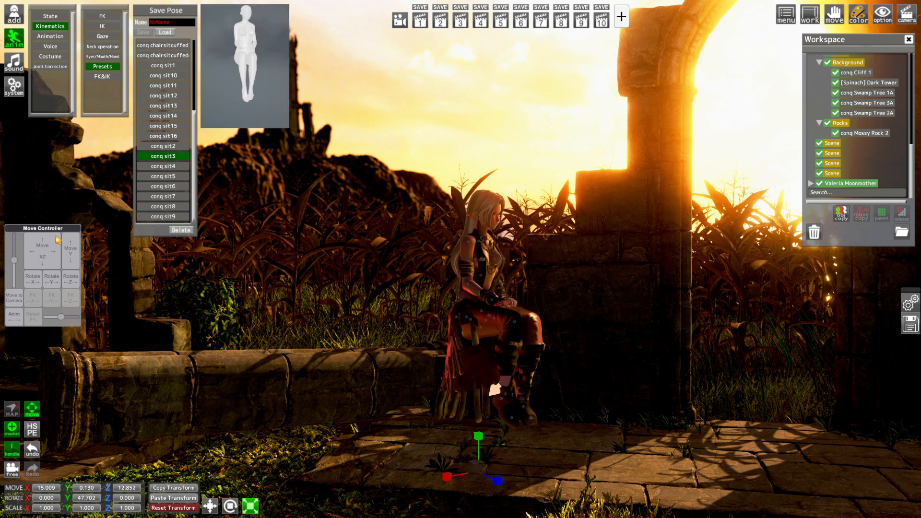
mouse_move(51, 247)
mouse_down()
mouse_move(23, 237)
mouse_move(48, 259)
mouse_move(70, 256)
mouse_move(55, 258)
mouse_up()
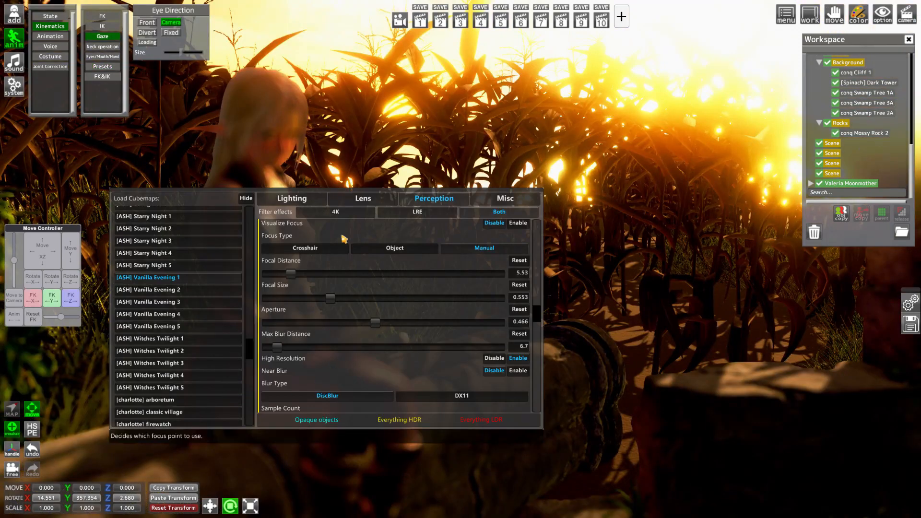
scroll(411, 288, up, 3)
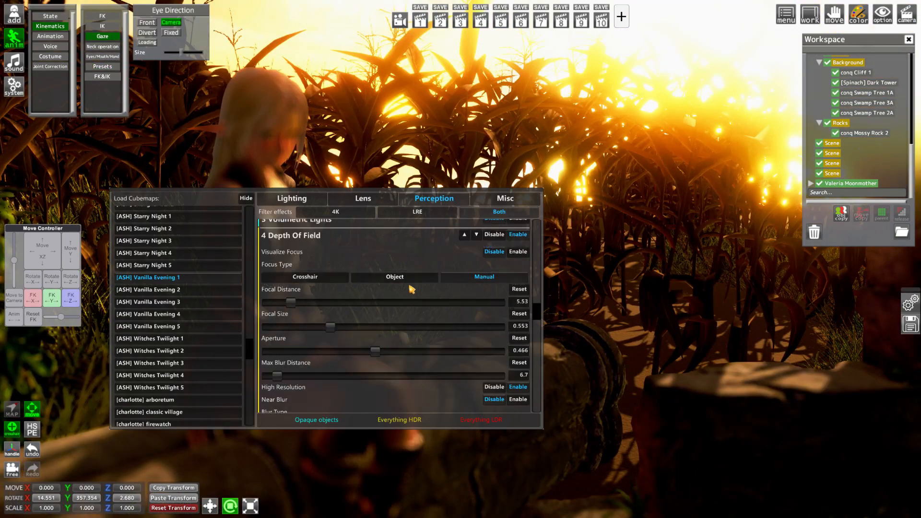
Adjust the manual depth of field's Focal Distance to bring the seated character into focus
click(497, 305)
key(F5)
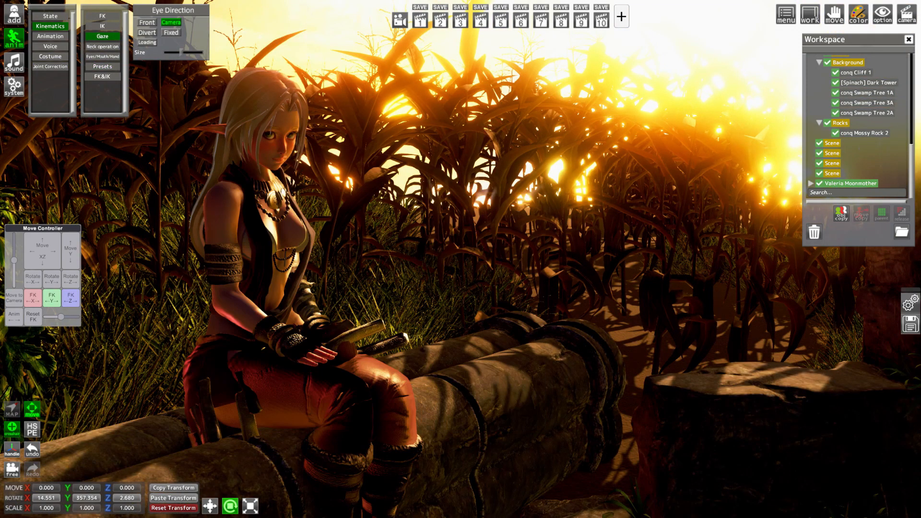
drag(419, 358, 446, 357)
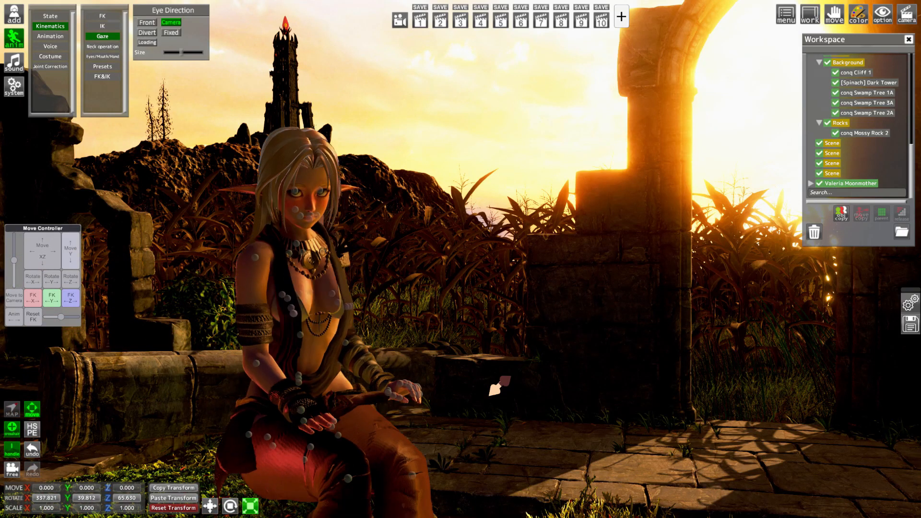
Go back to the character's pose presets and open the [ground_stand] folder
click(103, 66)
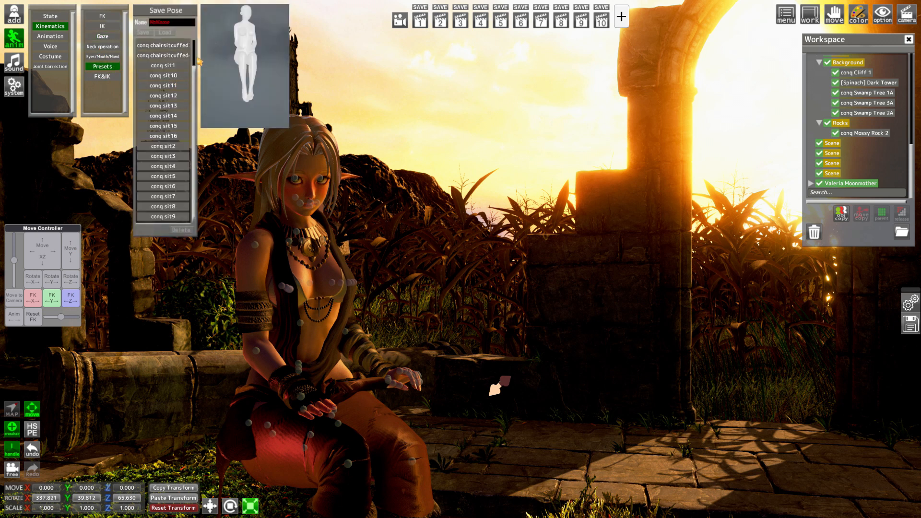
scroll(185, 115, up, 5)
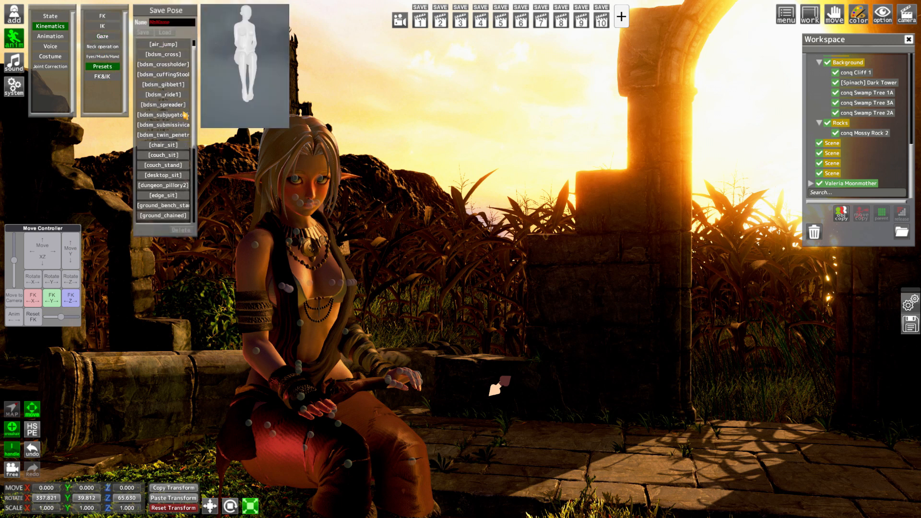
scroll(176, 172, down, 1)
scroll(178, 171, down, 6)
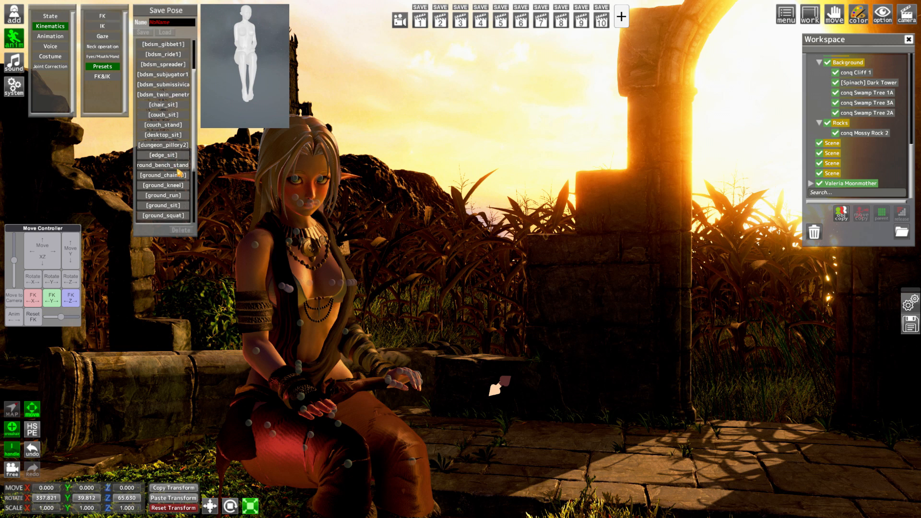
click(180, 198)
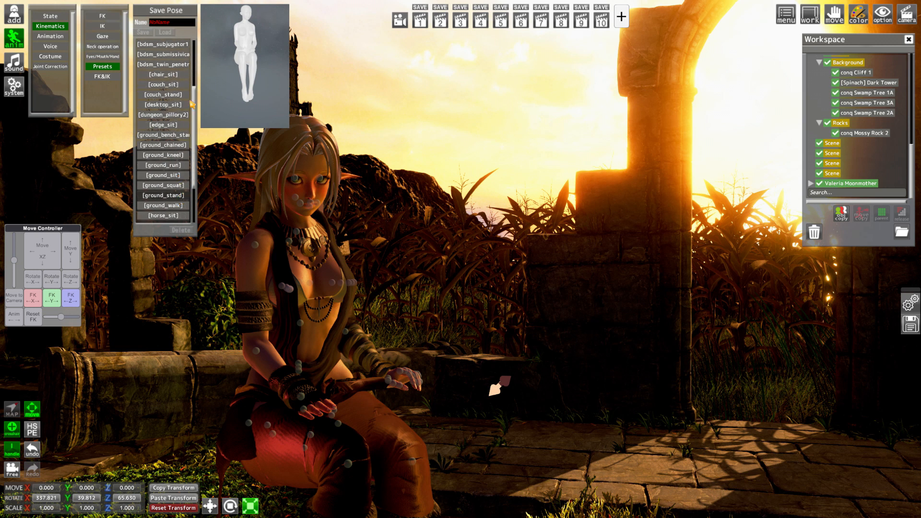
Look through the standing poses and load conq rabbit ears 1 onto the character
click(175, 55)
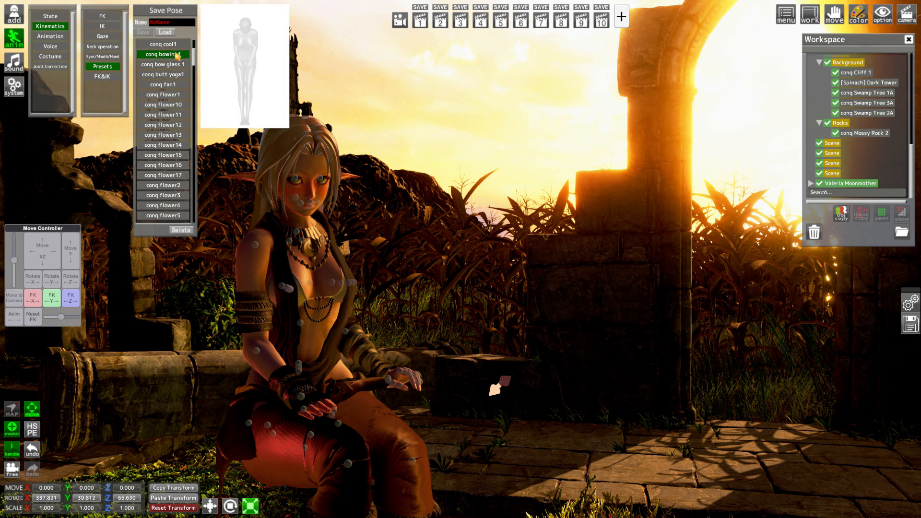
scroll(196, 77, down, 13)
scroll(192, 76, up, 10)
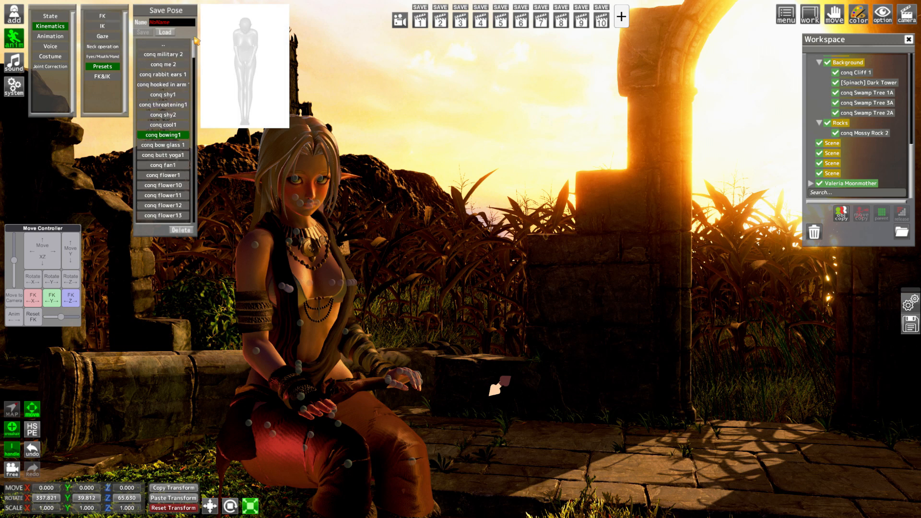
click(168, 66)
click(171, 76)
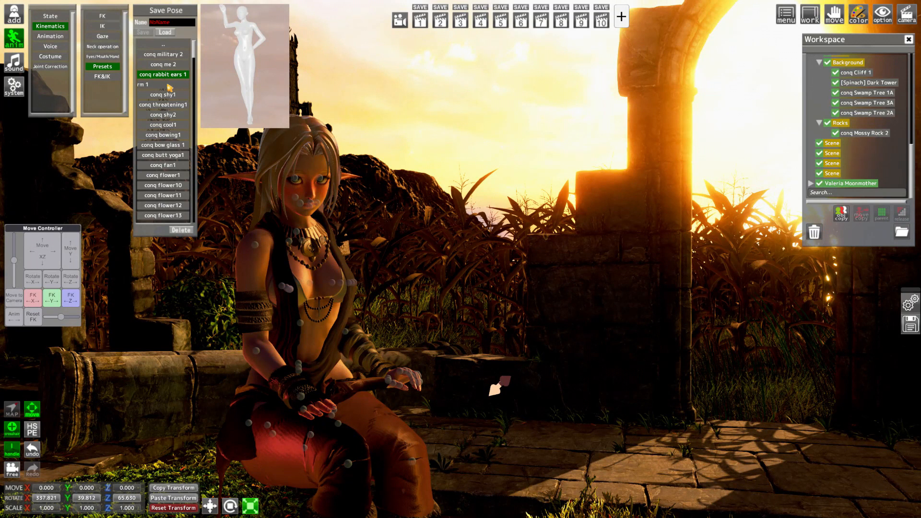
click(165, 33)
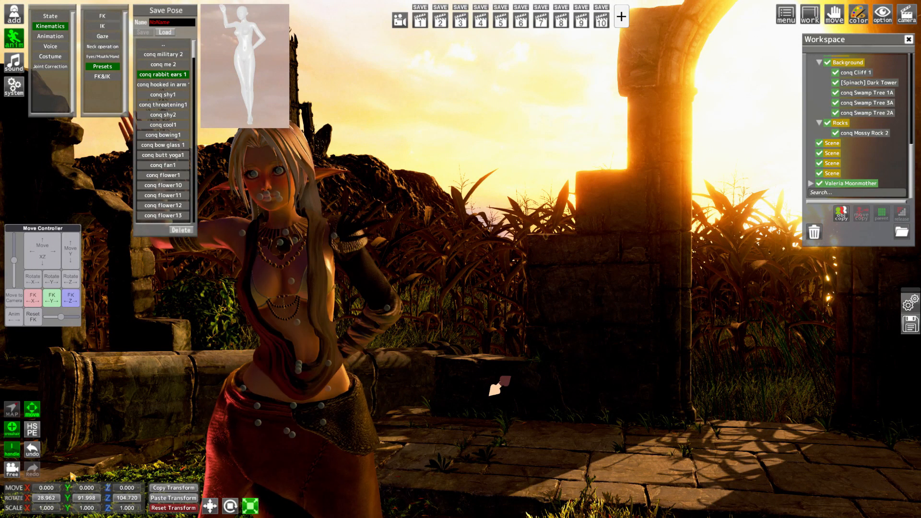
Select the whole character, move it to X 17.064, Z 13.380 and turn it to a Y rotation of 14.226
mouse_move(67, 498)
mouse_down()
mouse_move(41, 497)
mouse_move(74, 495)
mouse_up()
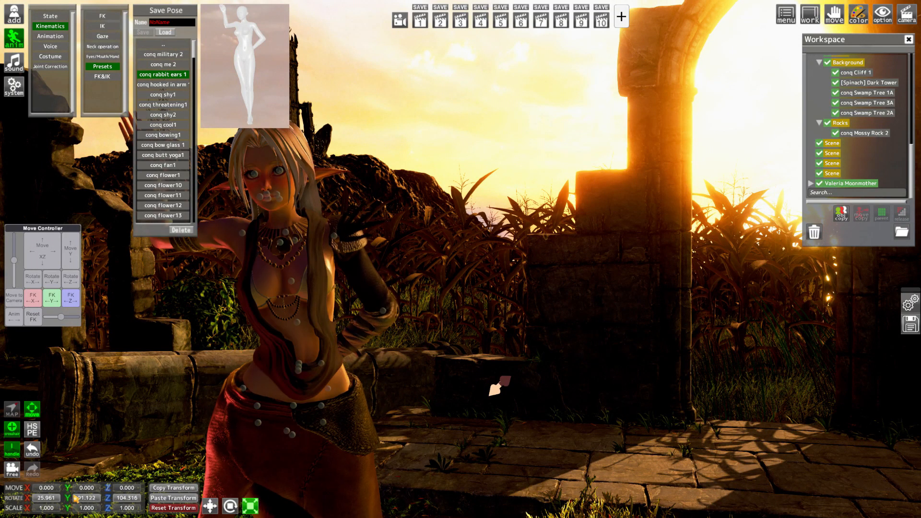
click(850, 183)
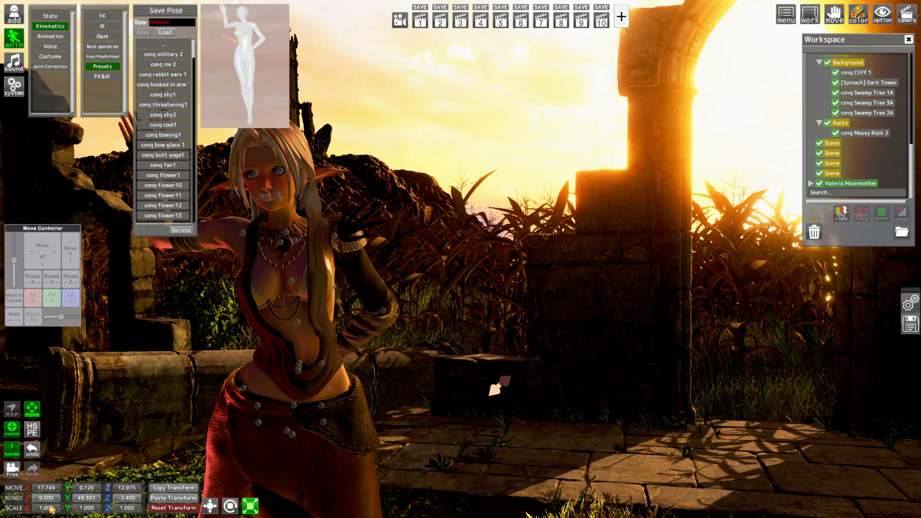
drag(67, 498, 44, 499)
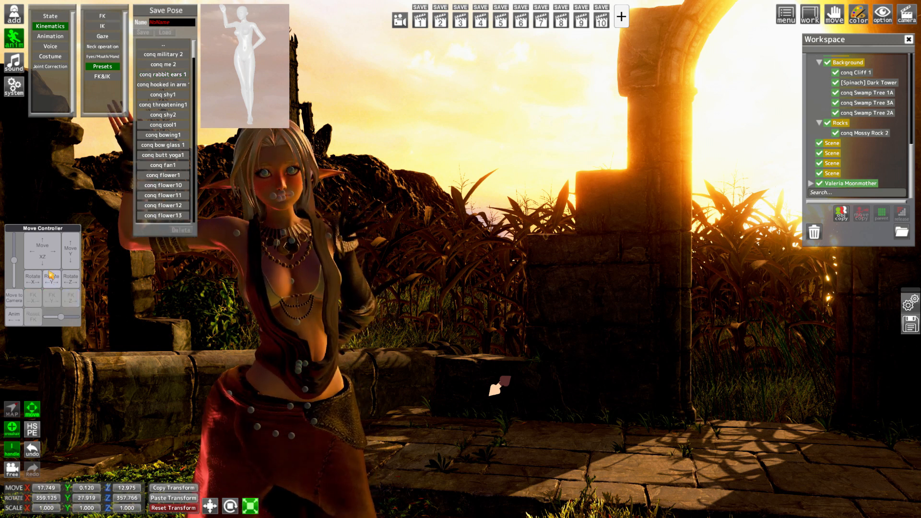
drag(42, 250, 50, 244)
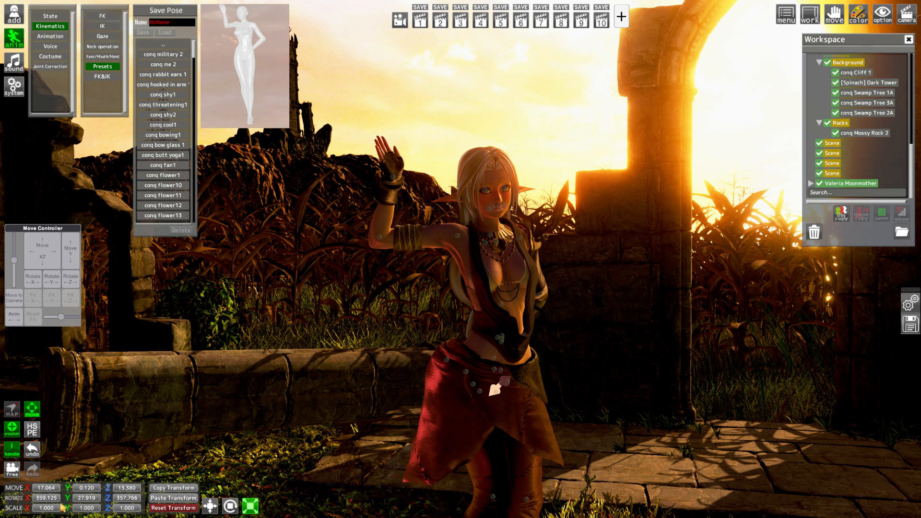
drag(67, 499, 86, 460)
Load the conq shy1 pose and turn the character to a Y rotation of 83.179
click(164, 95)
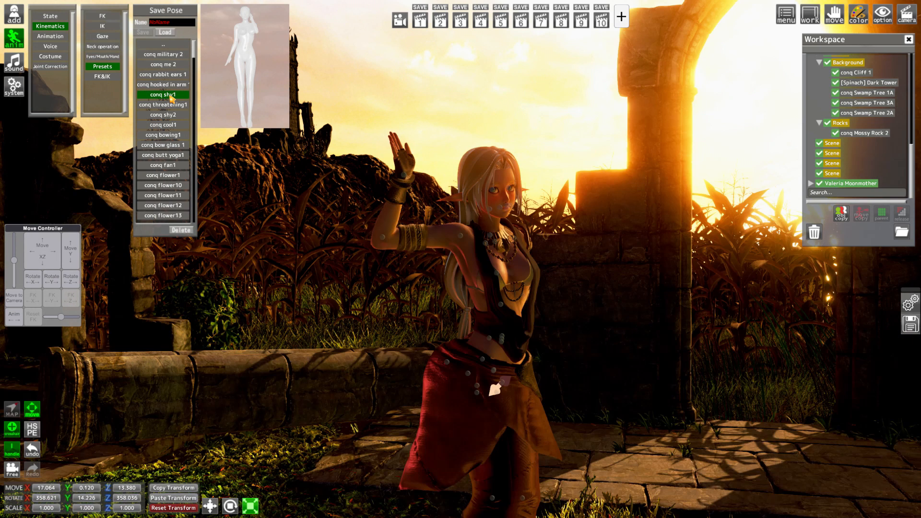
click(175, 34)
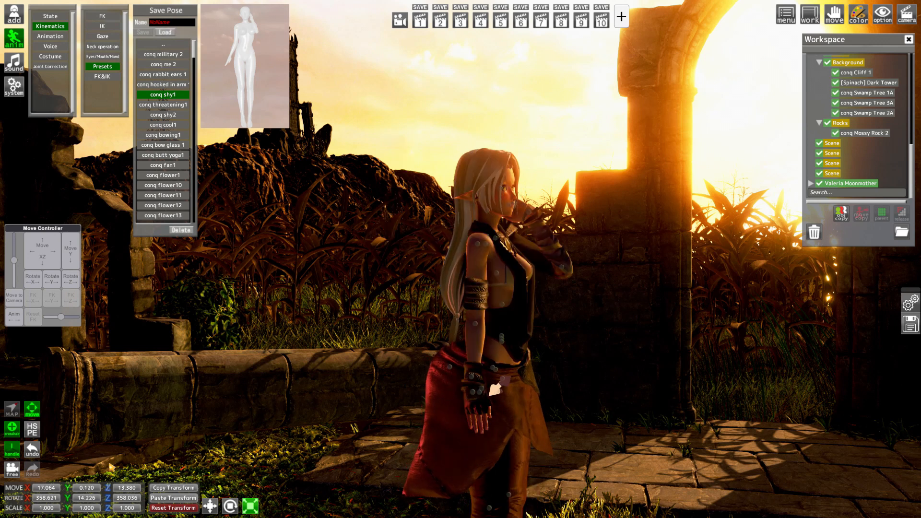
drag(67, 499, 221, 492)
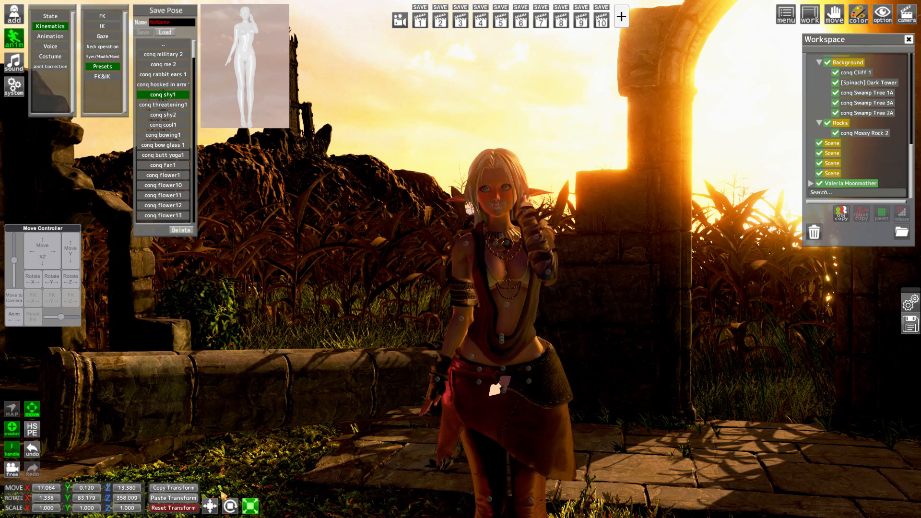
Enable the character's Skirt_inv and Skirt_Belts renderers in the Renderer Editor
key(Tab)
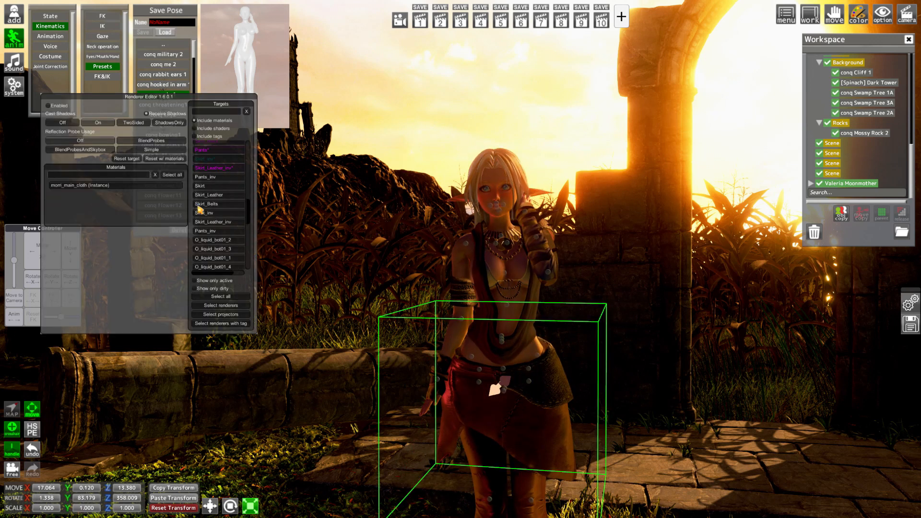
click(83, 123)
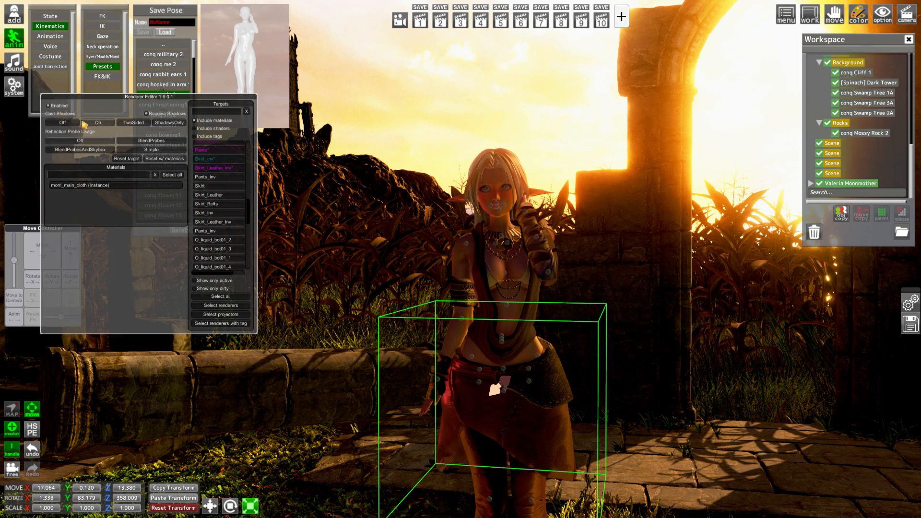
scroll(207, 192, up, 3)
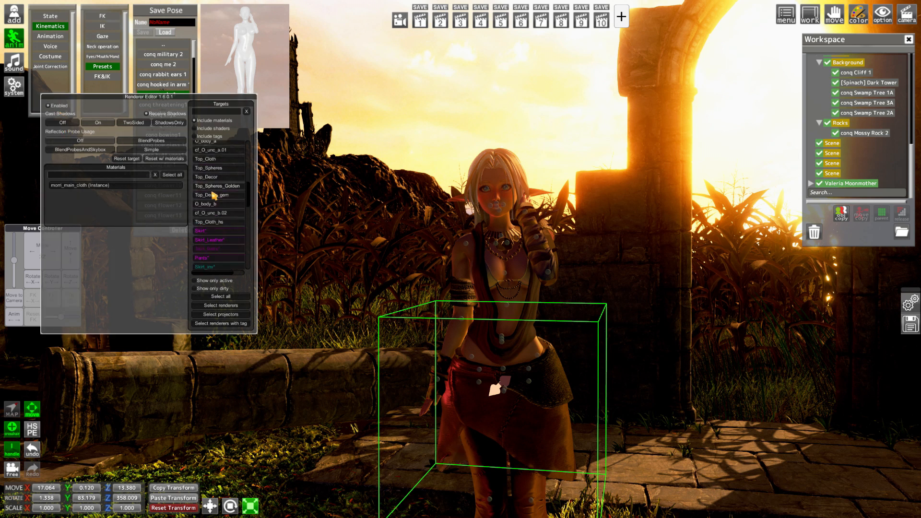
click(219, 250)
click(62, 108)
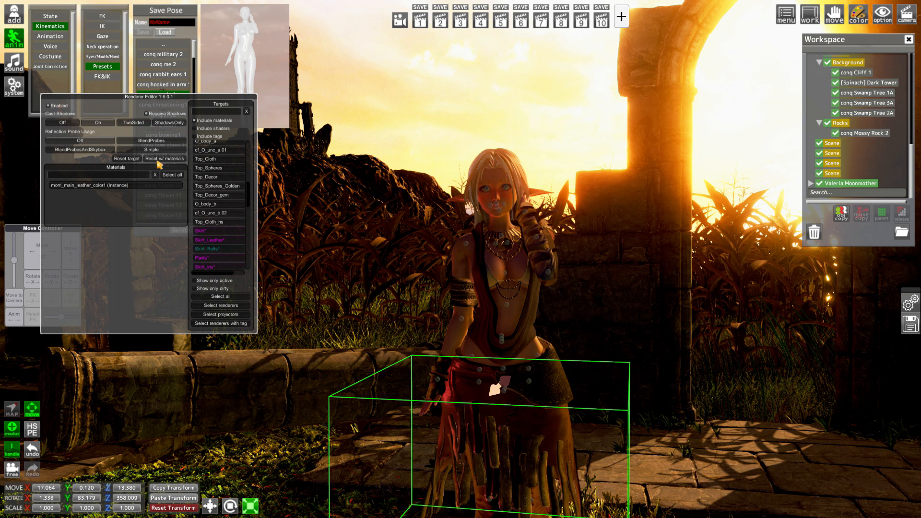
Turn the character to a Y rotation of 58.394, move it to X 18.052, Z 13.586 and hide the handles
scroll(234, 234, up, 5)
scroll(234, 234, down, 4)
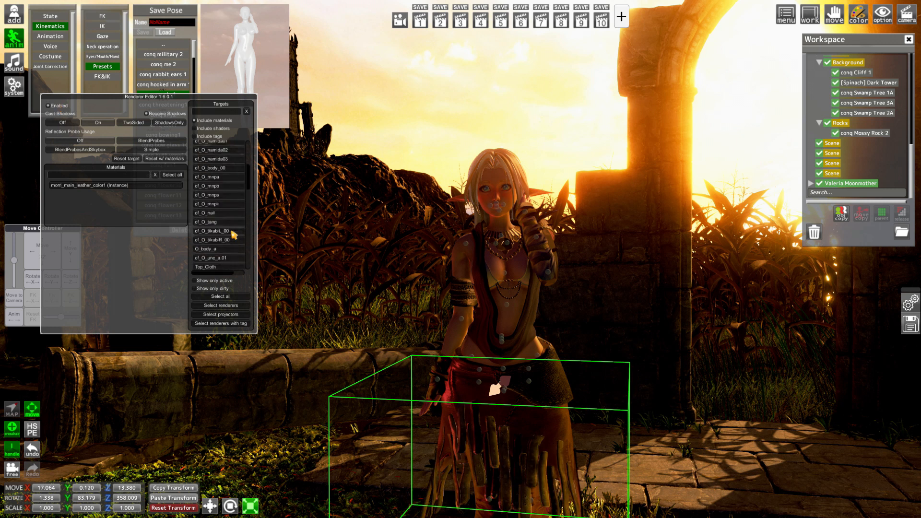
drag(67, 498, 8, 481)
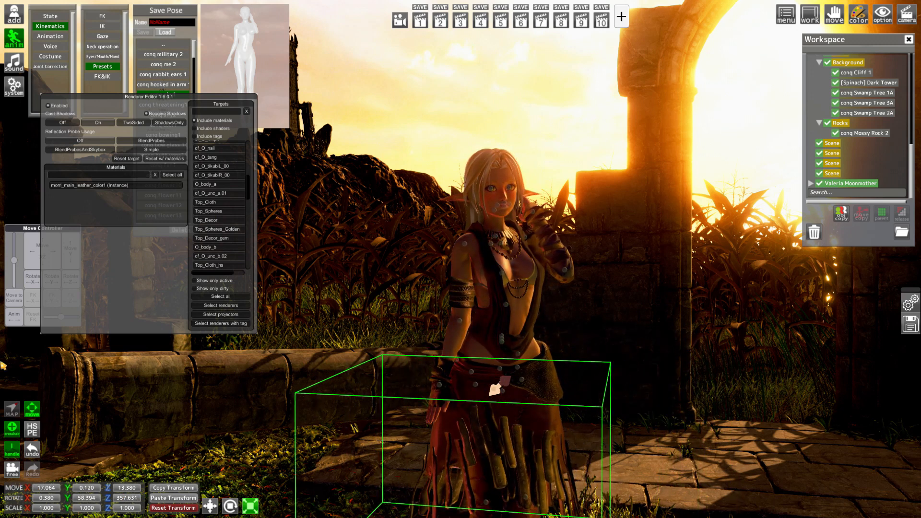
mouse_move(33, 251)
mouse_down()
mouse_move(5, 270)
mouse_move(42, 265)
mouse_move(69, 277)
mouse_move(34, 264)
mouse_up()
click(15, 450)
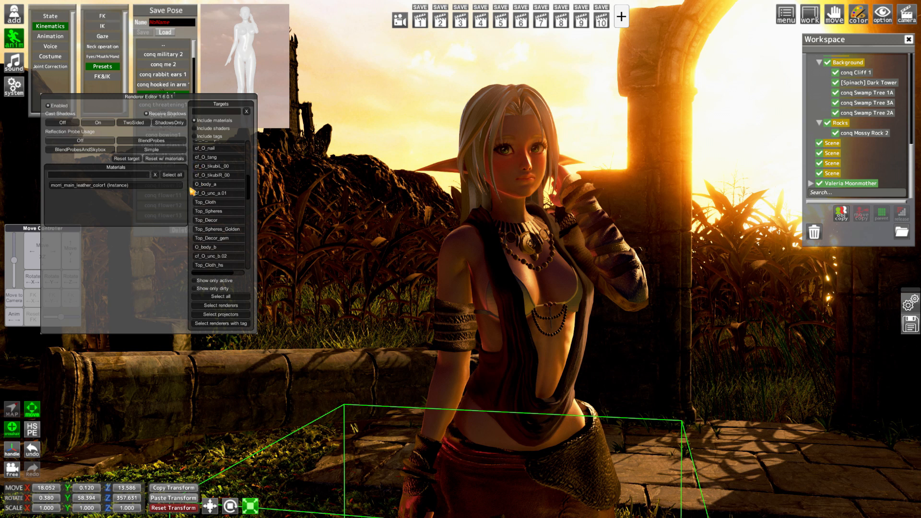
Load the conq fan1 pose, then place the character at X 18.043, Z 13.512 with a Y rotation of 90.377
key(Tab)
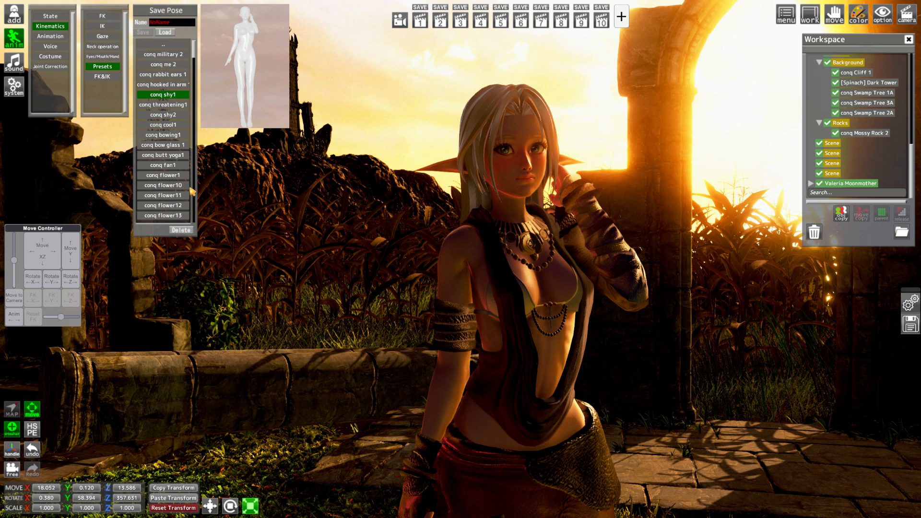
click(163, 165)
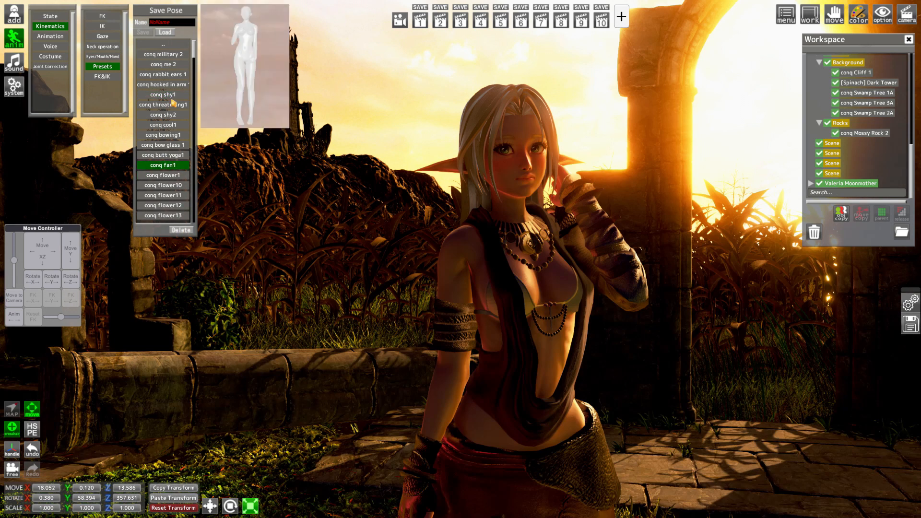
click(170, 33)
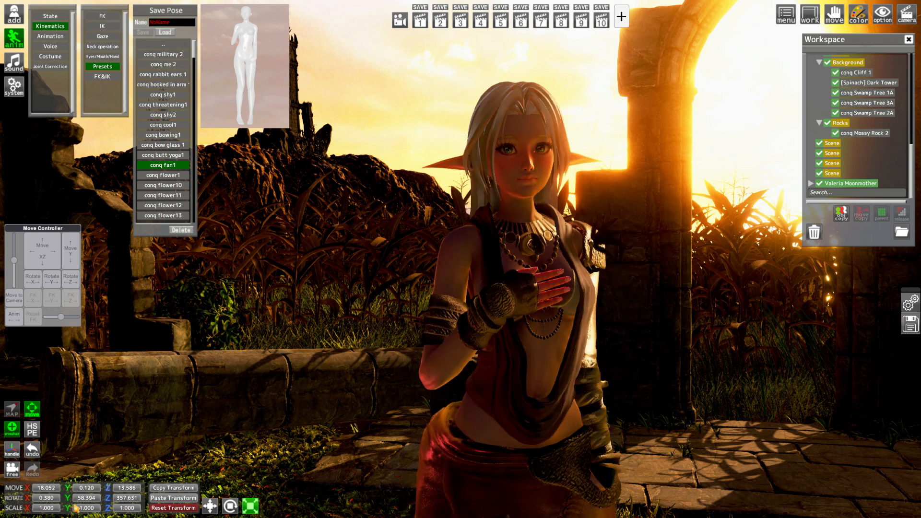
drag(65, 501, 145, 507)
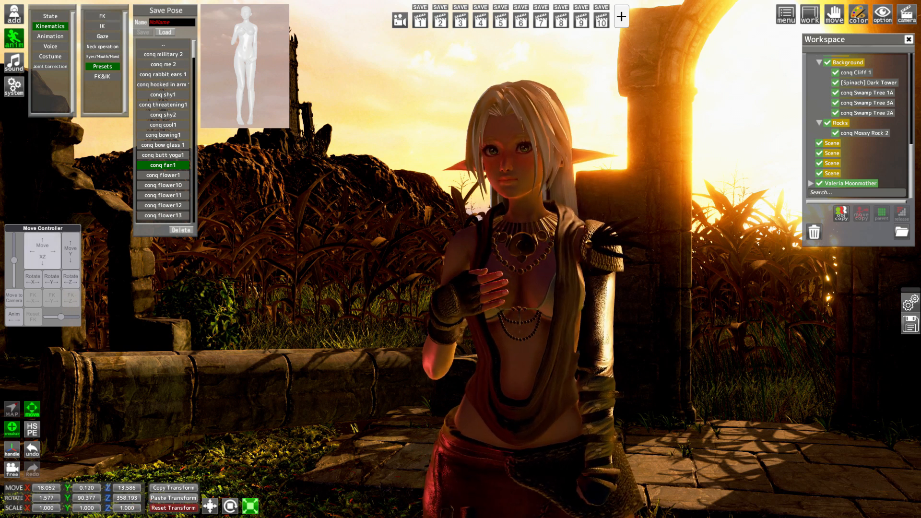
drag(48, 255, 29, 255)
Show the handles and rotate the character's left wrist to 45.629, 349.242, 8.719 and the left shoulder joint to Z 77.500
click(12, 450)
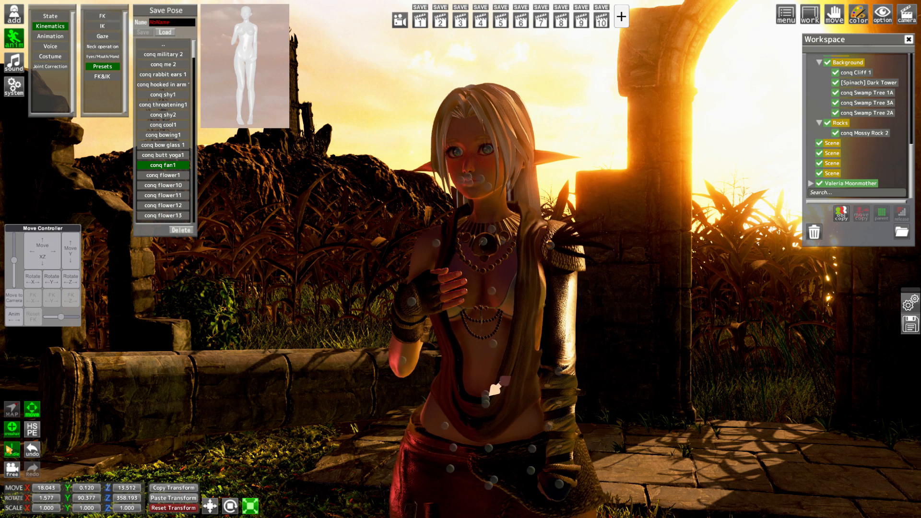
click(559, 484)
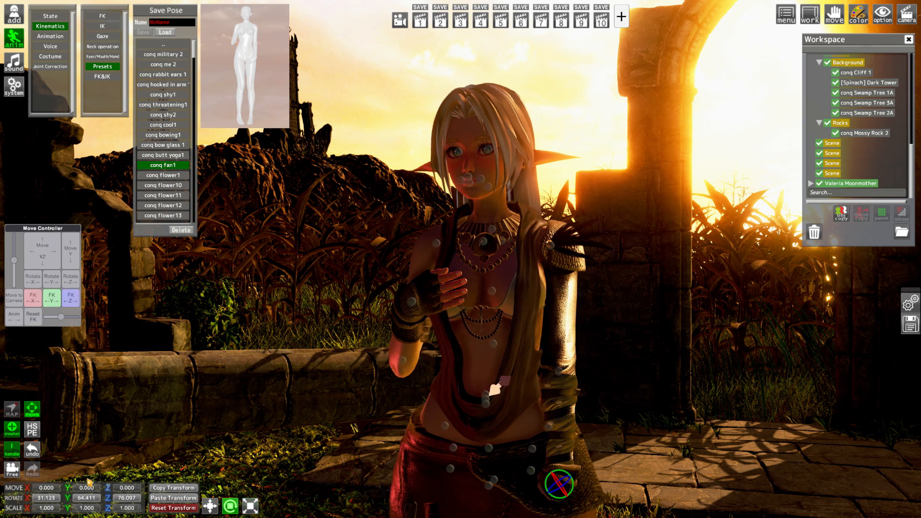
drag(67, 499, 30, 497)
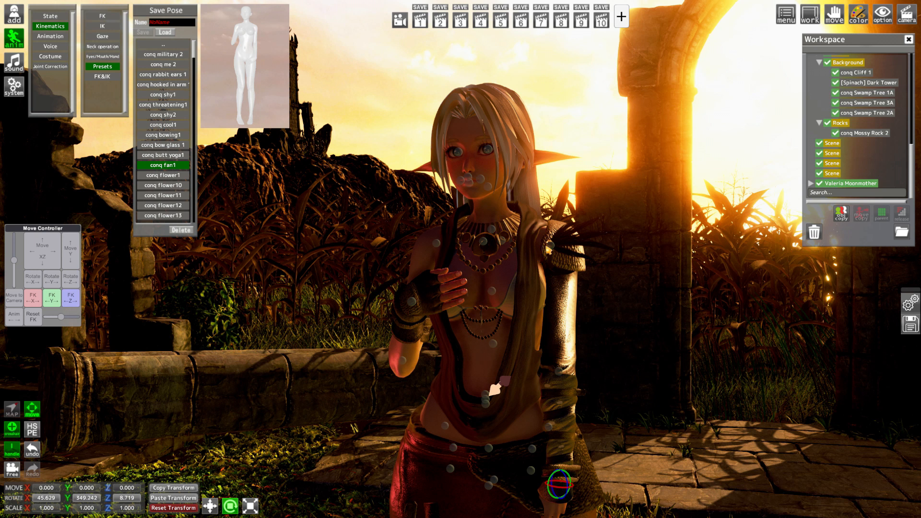
click(550, 245)
drag(107, 499, 103, 506)
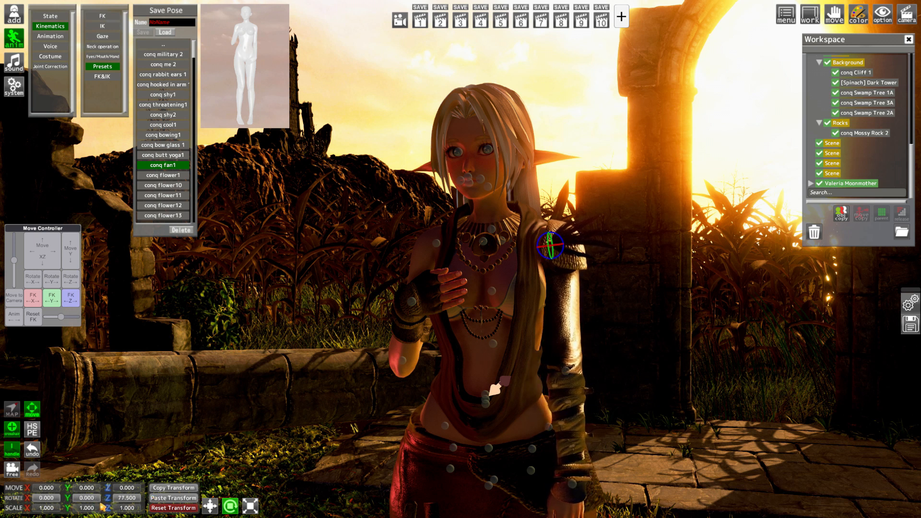
Rotate the wrist of the raised hand to X 300.816, Y 324.464 and Z about 323, and hide the handles
click(415, 304)
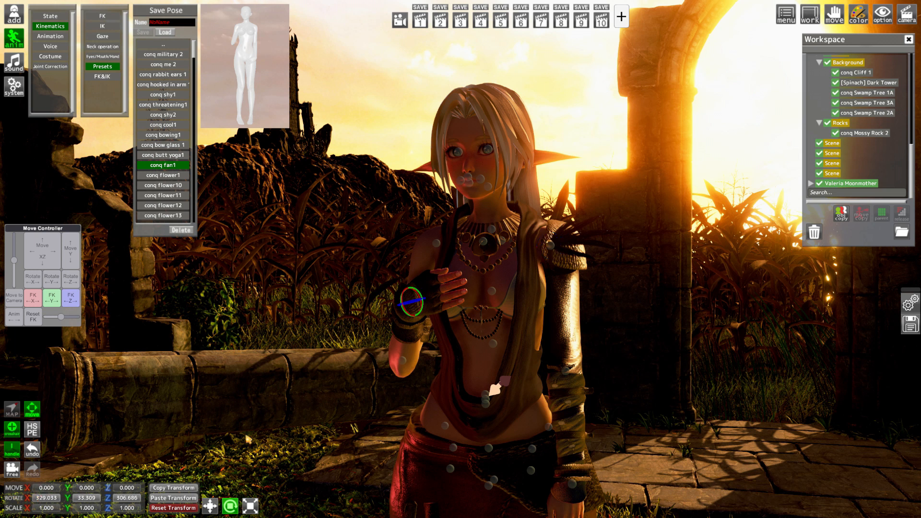
drag(65, 500, 41, 488)
drag(108, 502, 29, 505)
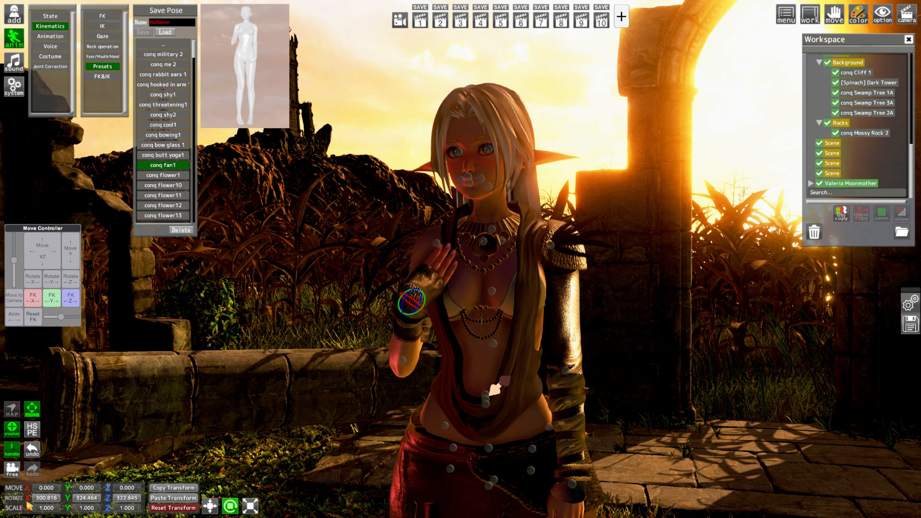
click(11, 445)
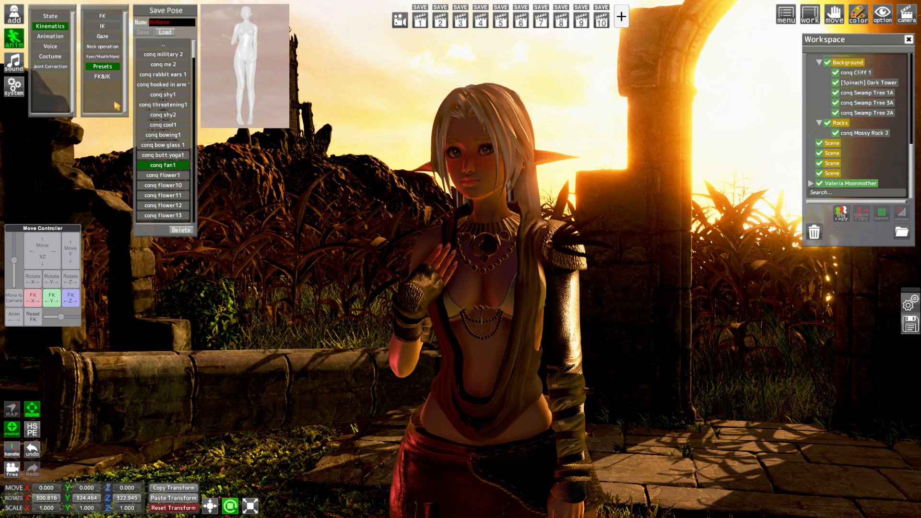
Open the character's eye, mouth and hand settings
click(102, 57)
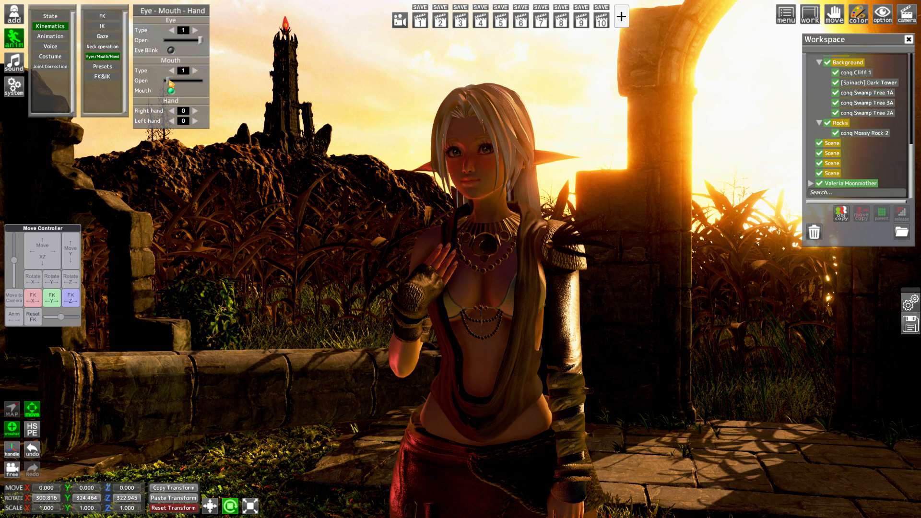
Open the character's Eyes / Mouth blend shapes in the advanced mode of HSPE
click(33, 430)
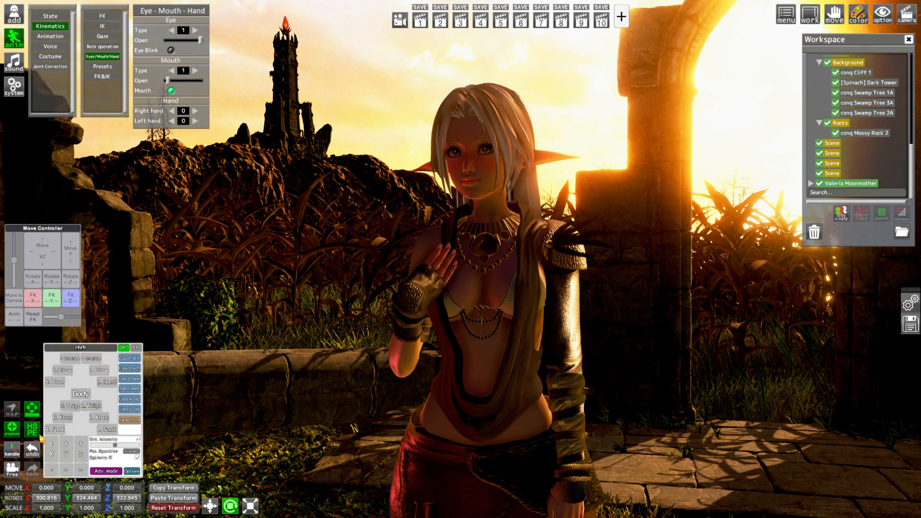
click(107, 471)
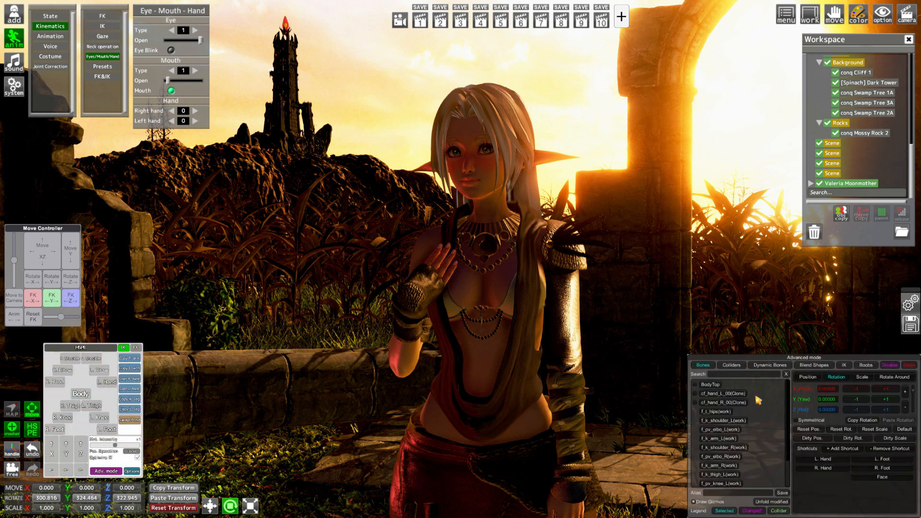
click(813, 365)
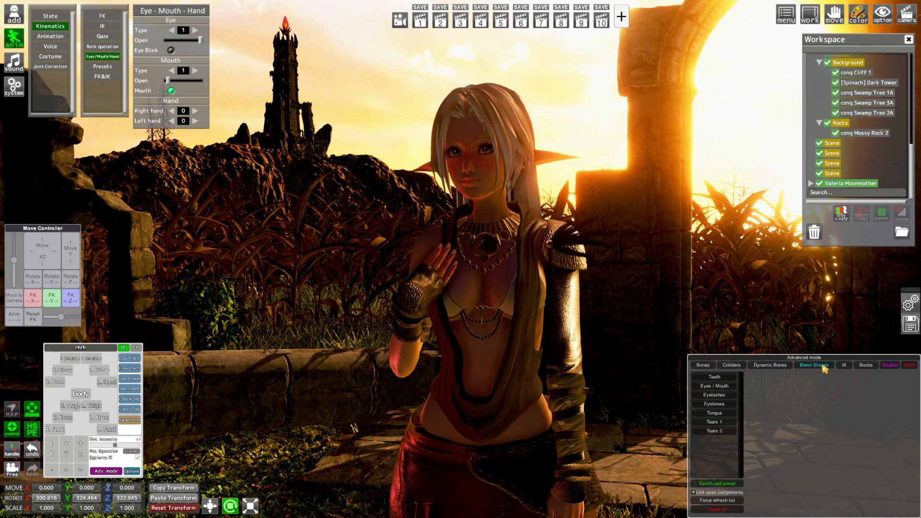
click(728, 386)
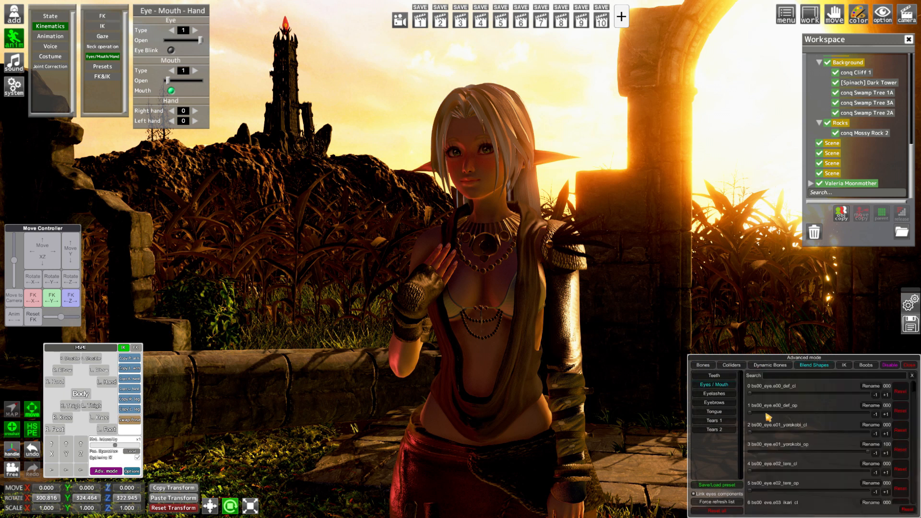
Test and reset neighbouring eye blend shapes, and partly lower bs00_eye.e01_yorokobi_op
drag(773, 432, 699, 439)
click(900, 430)
drag(786, 414, 768, 416)
click(897, 411)
drag(782, 454, 840, 454)
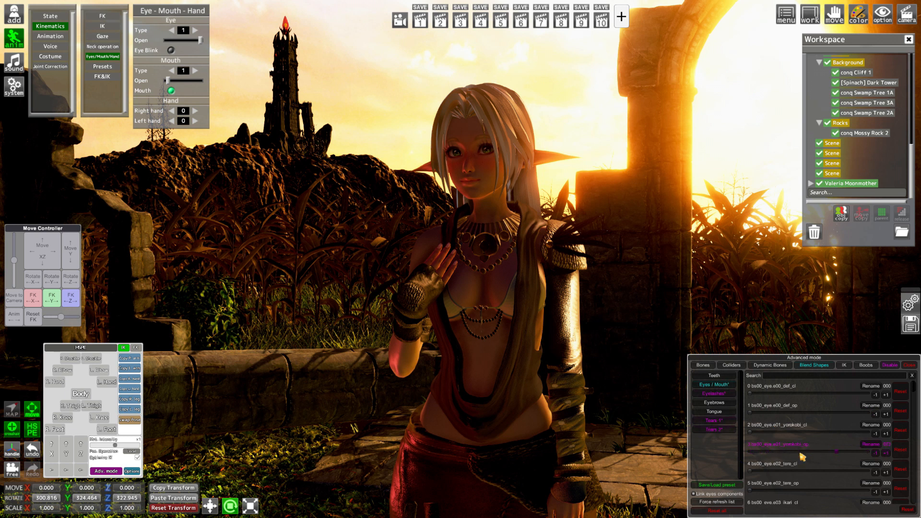
Slightly raise eye blend shape number 45, the e30 shape, to refine the character's eye expression
scroll(791, 465, down, 1)
scroll(793, 466, down, 5)
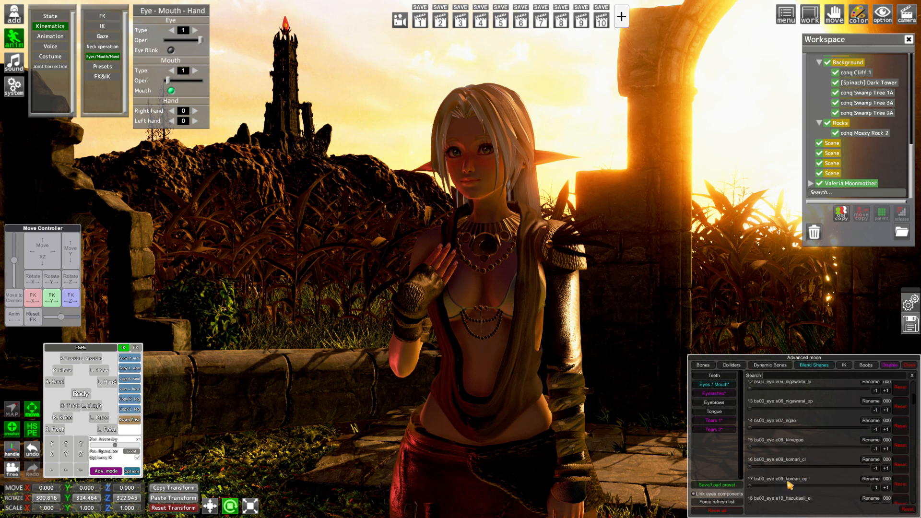
scroll(793, 481, down, 2)
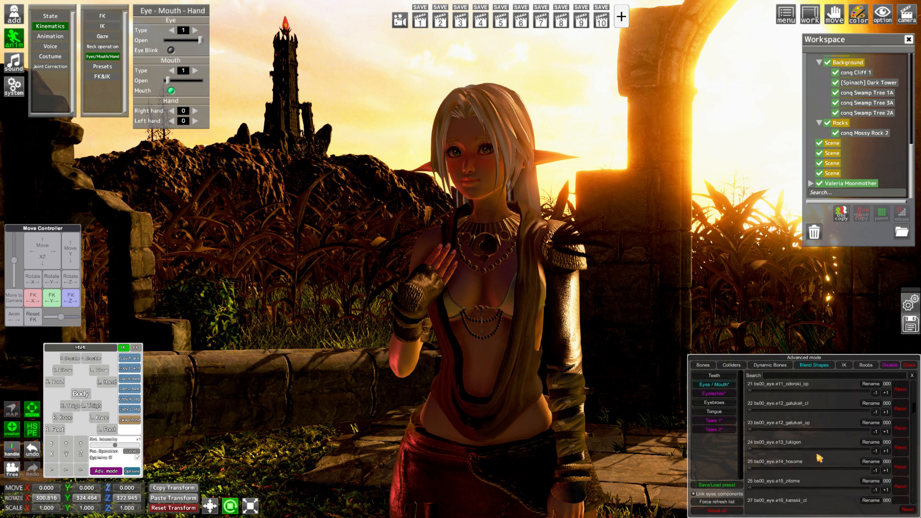
scroll(818, 458, down, 4)
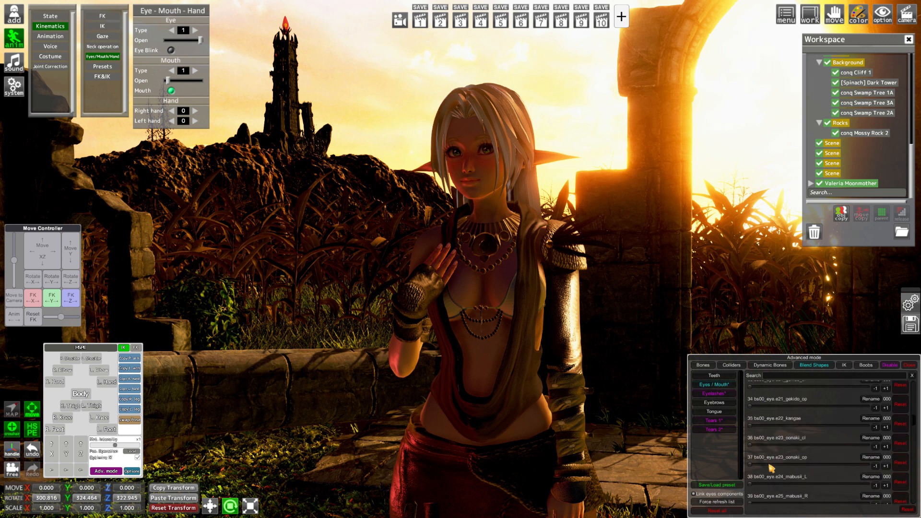
scroll(771, 468, down, 3)
drag(763, 469, 770, 469)
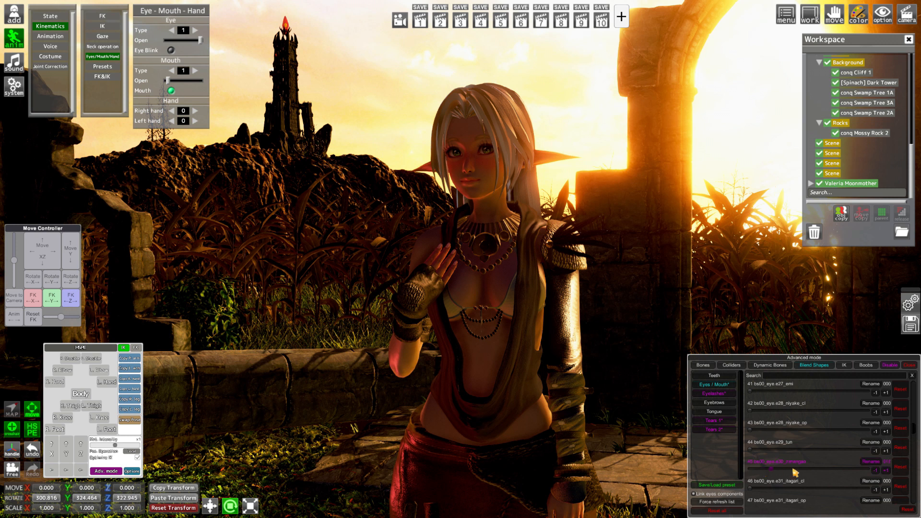
Partly raise the mouth blend shape bs05_kuchi.k07_egao_cl to give a closed smile, and close the advanced mode
scroll(793, 472, down, 9)
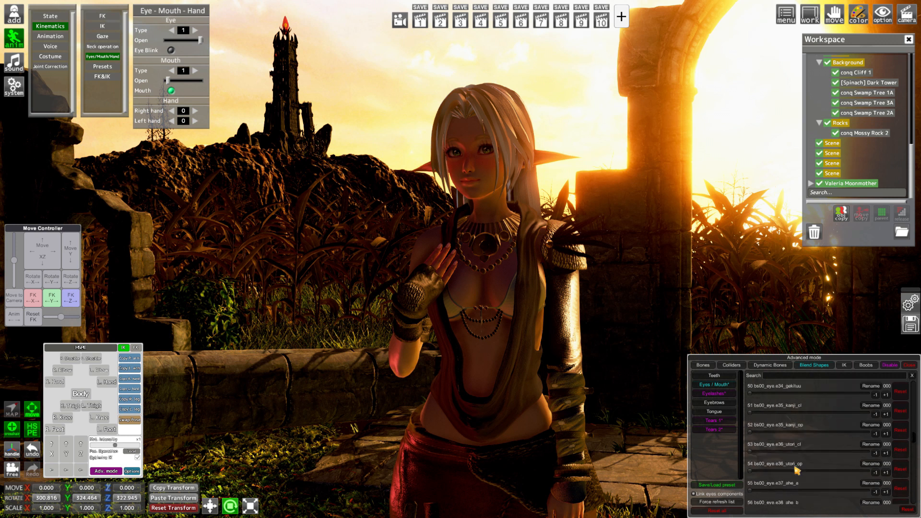
scroll(796, 474, down, 1)
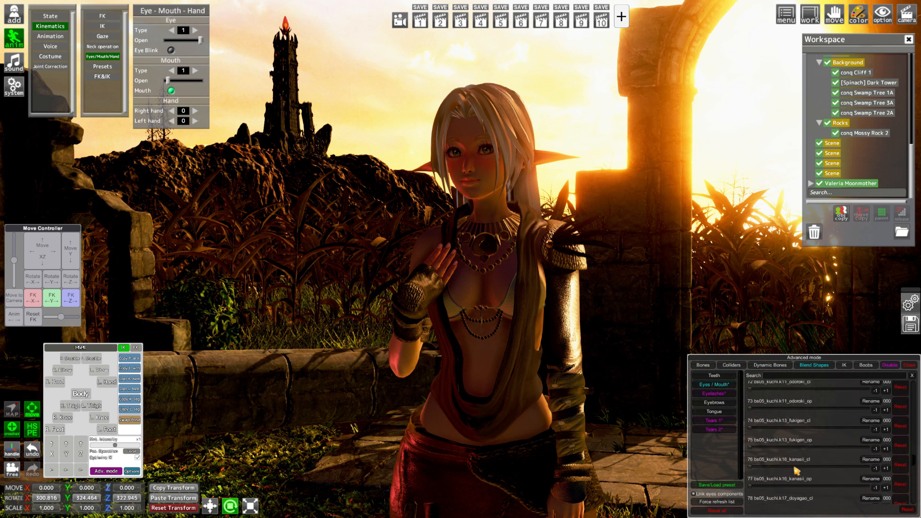
drag(781, 469, 810, 469)
click(905, 468)
scroll(844, 463, up, 2)
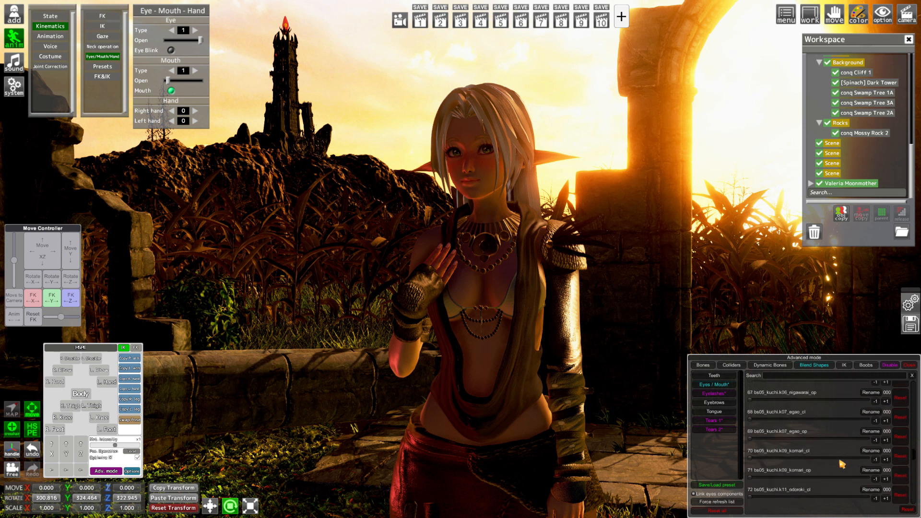
mouse_move(775, 419)
mouse_down()
mouse_move(816, 420)
mouse_move(781, 421)
mouse_move(793, 423)
mouse_up()
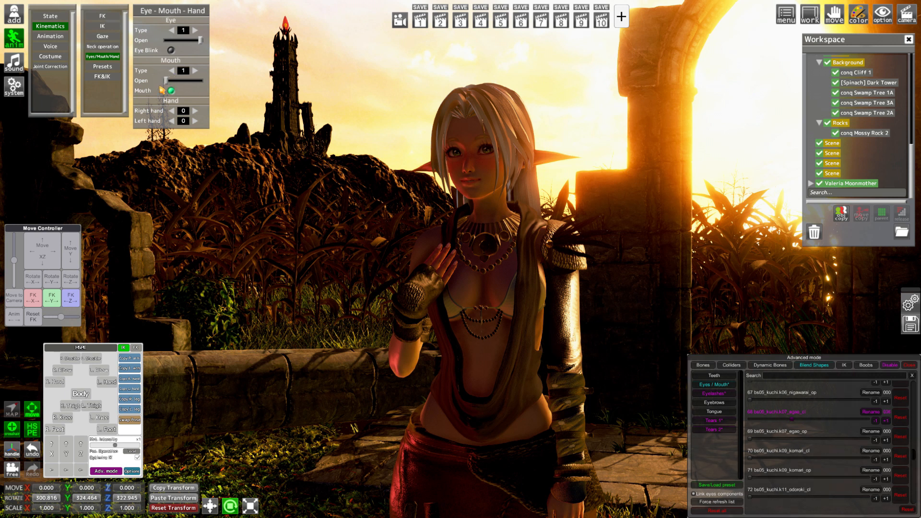
click(905, 366)
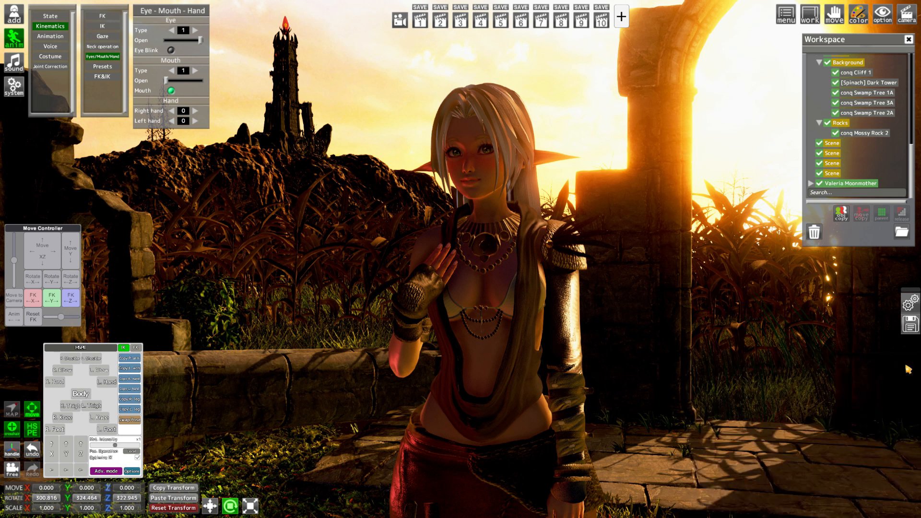
Browse the right hand poses and set the character's right hand to pose 13
click(197, 112)
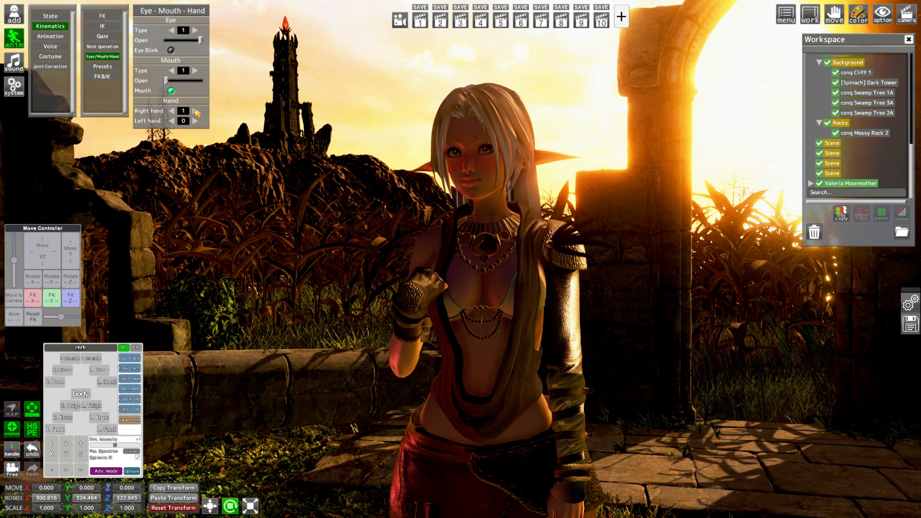
click(197, 112)
click(196, 112)
click(196, 111)
click(197, 111)
click(196, 112)
click(197, 111)
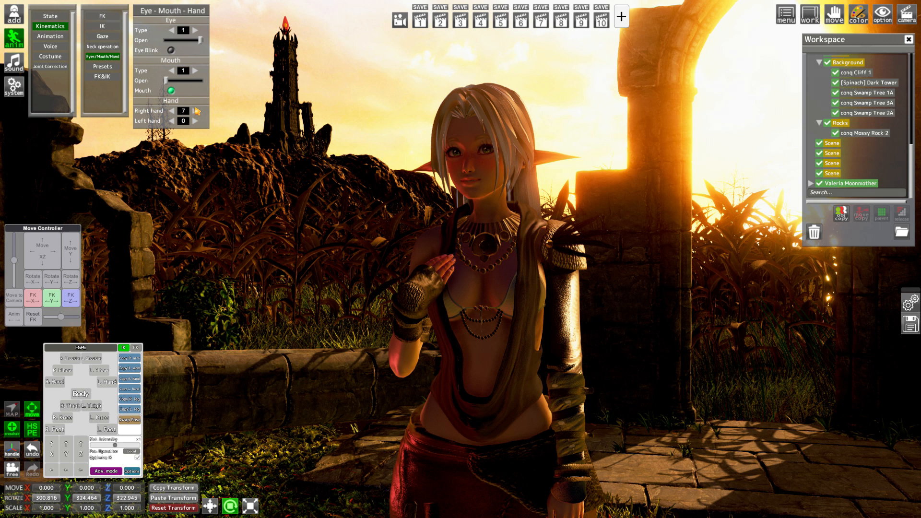
click(196, 112)
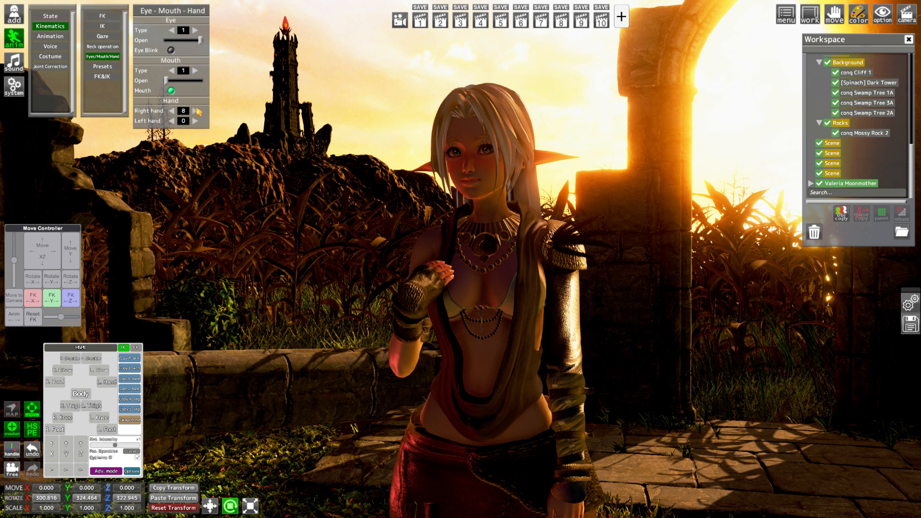
click(197, 111)
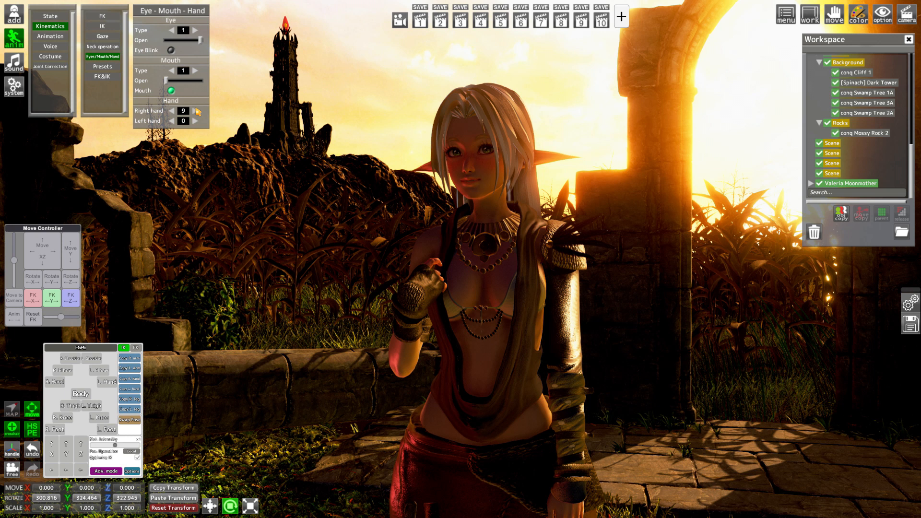
click(197, 112)
click(197, 112)
click(197, 112)
click(196, 112)
click(197, 111)
click(174, 112)
Show the handles, rotate the raised hand's wrist to Z 339.146, and hide the handles
click(15, 455)
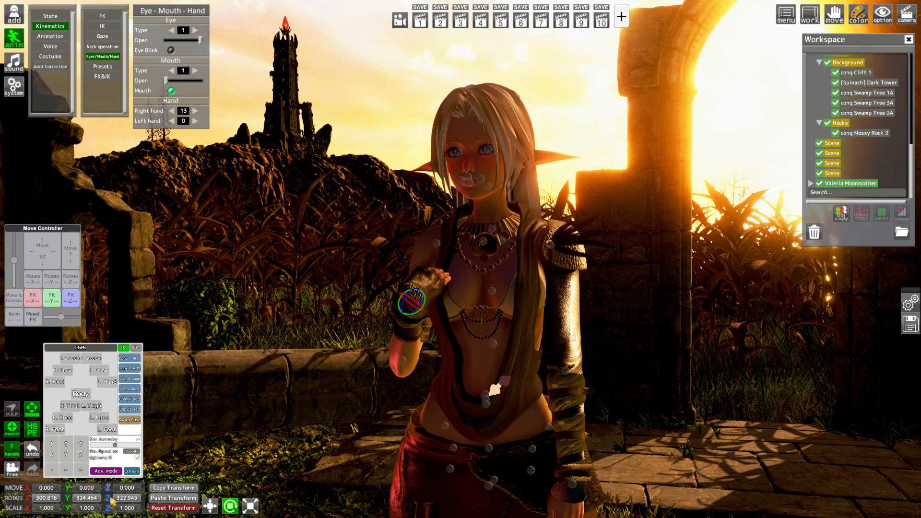
drag(112, 501, 144, 487)
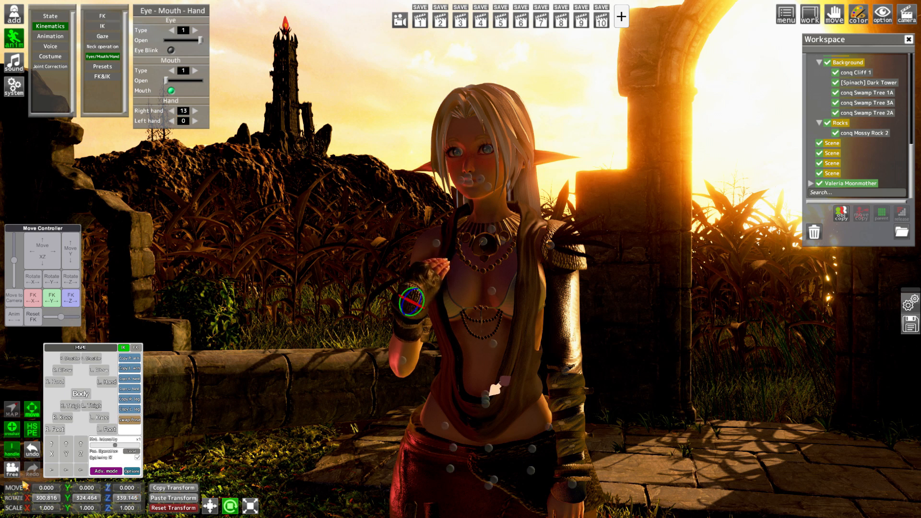
click(12, 448)
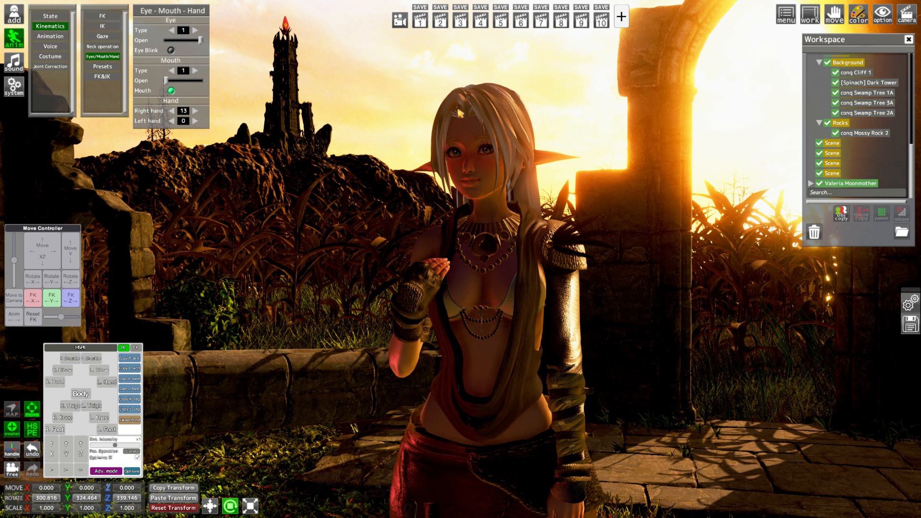
Rename the first empty Scene folder below the rocks as Characters
click(833, 144)
click(56, 23)
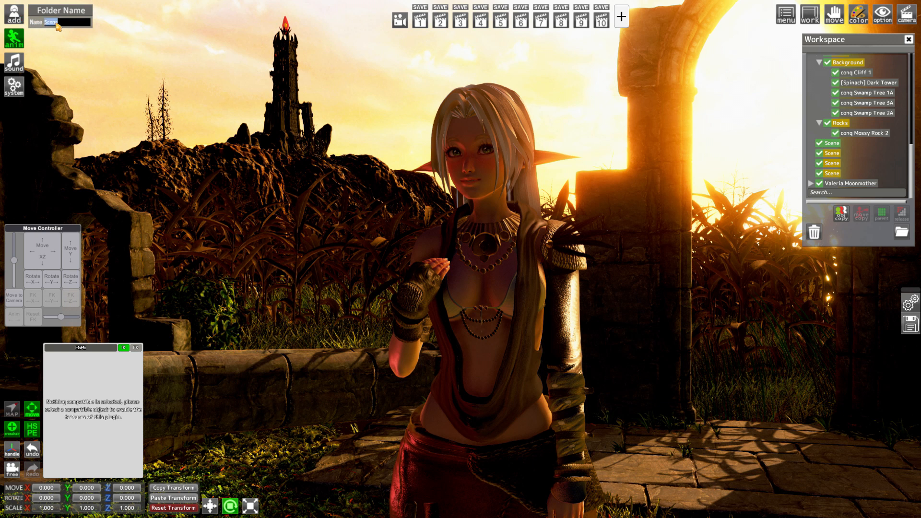
text(Characters)
key(Return)
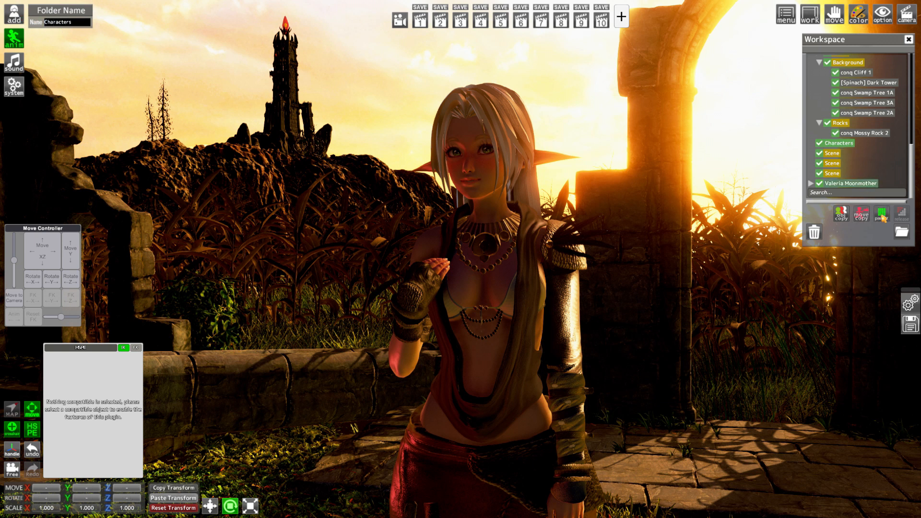
Parent the female character to the Characters folder and that folder to the main Scene folder
scroll(865, 158, down, 10)
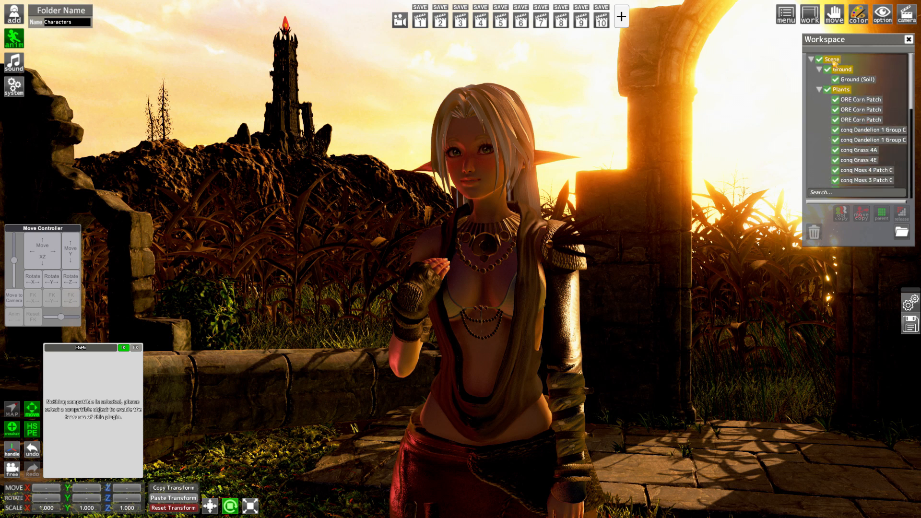
scroll(862, 125, down, 5)
scroll(861, 127, down, 1)
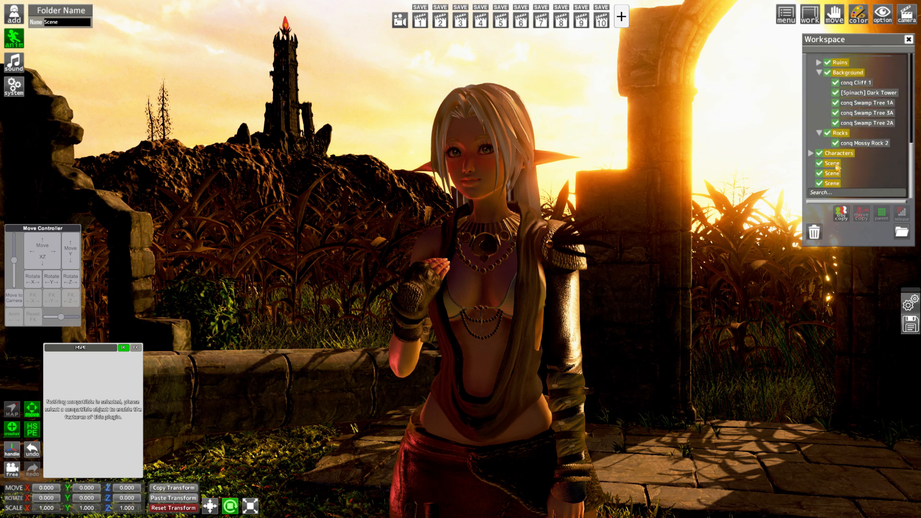
click(887, 218)
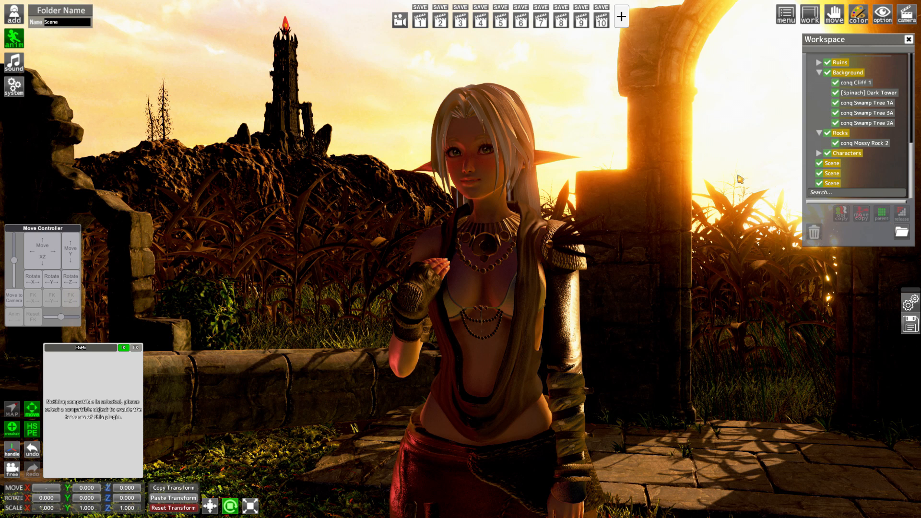
Select the character inside the Characters folder and raise her Blush and Skin Shine slightly in the state settings
click(819, 153)
click(862, 153)
click(50, 16)
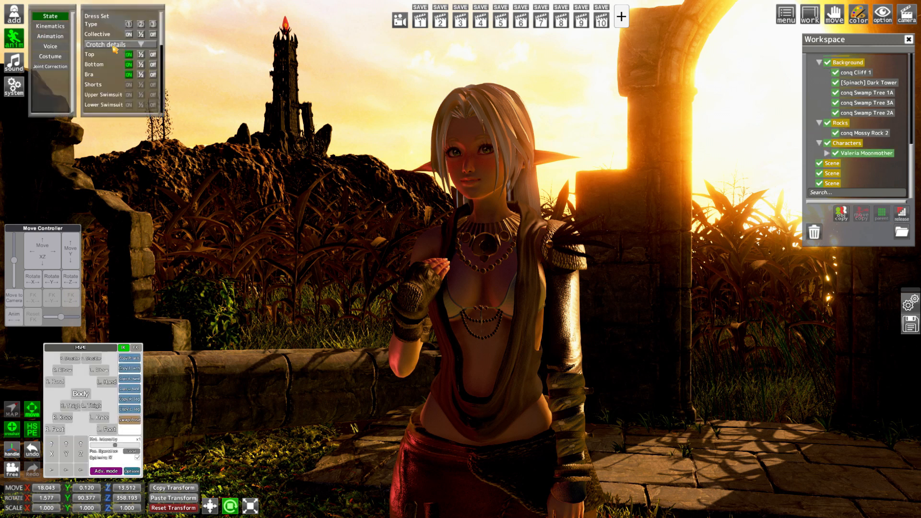
scroll(143, 65, down, 4)
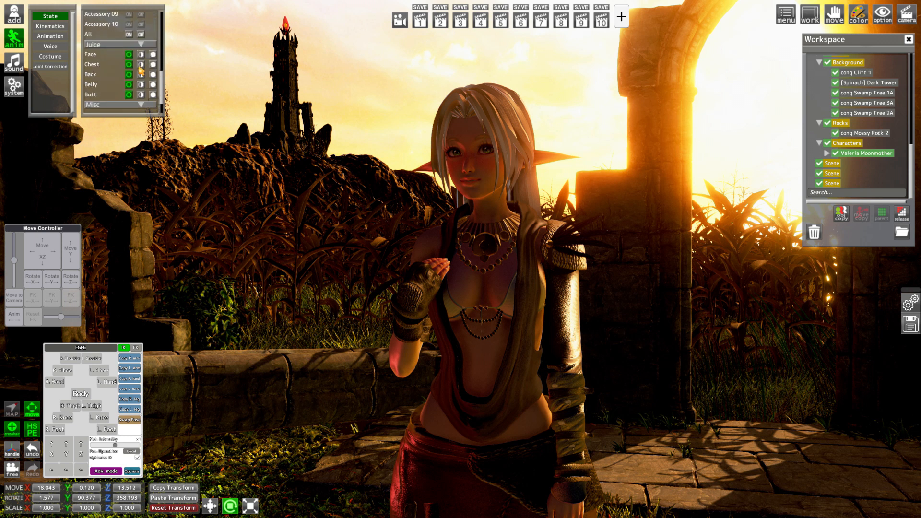
drag(120, 86, 127, 119)
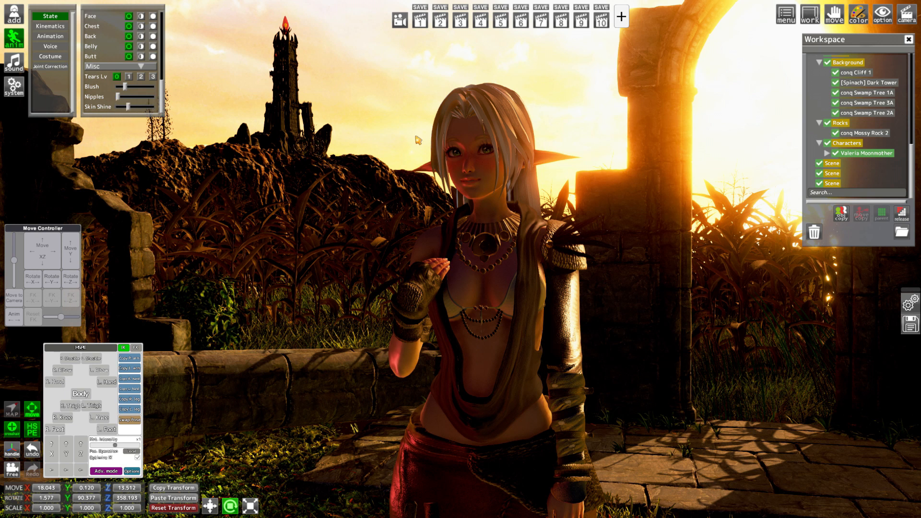
Enable the Depth Of Field effect in the perception settings and hide the settings to view the result
key(ctrl+r)
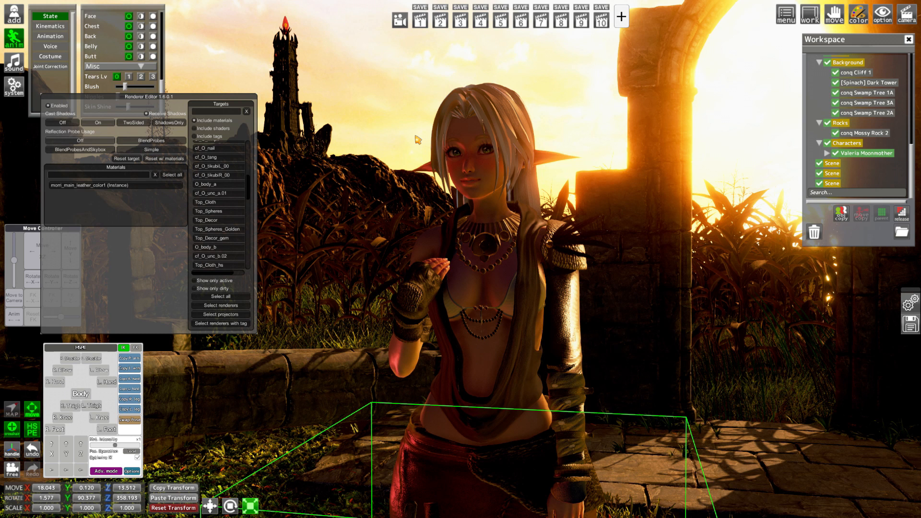
key(ctrl+r)
key(F5)
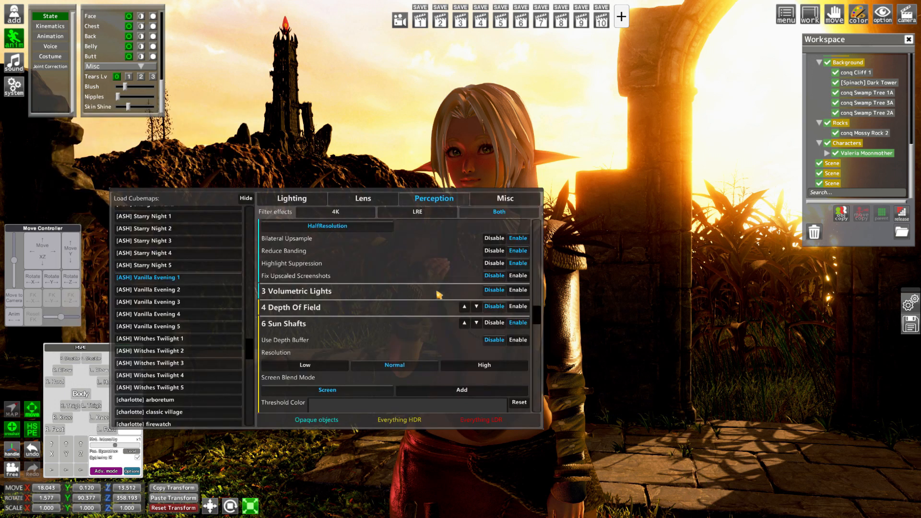
click(519, 306)
key(F5)
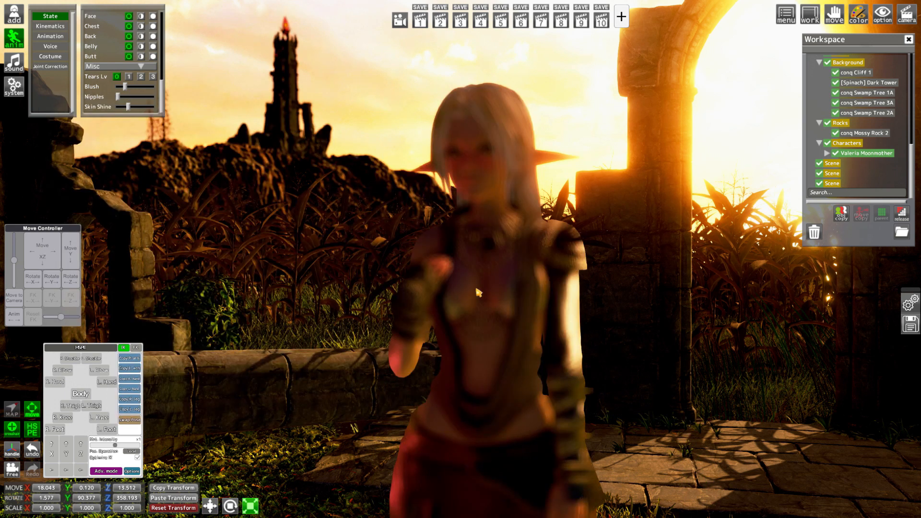
Set the depth of field's Max Blur Distance to 8.4 and its Focal Size to 0.462
key(F5)
scroll(338, 367, down, 4)
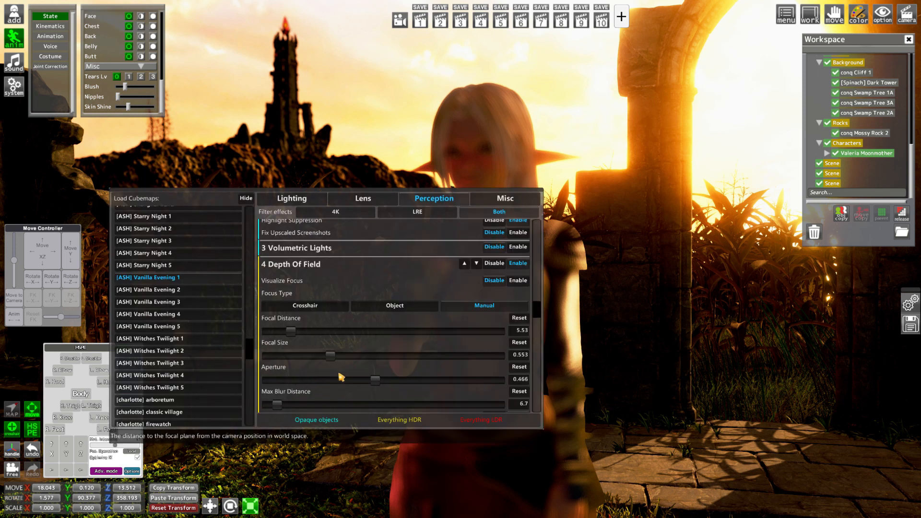
mouse_move(283, 363)
mouse_down()
mouse_move(270, 363)
mouse_move(280, 363)
mouse_up()
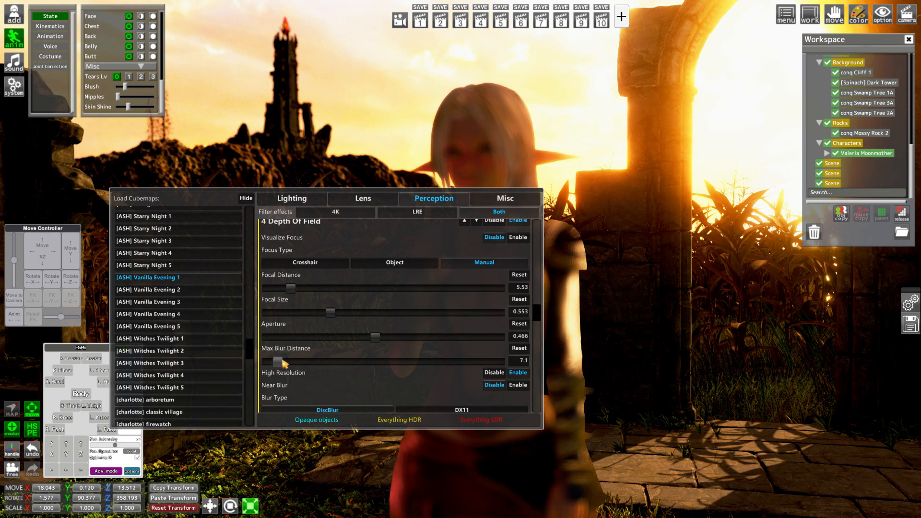
mouse_move(331, 313)
mouse_down()
mouse_move(302, 319)
mouse_move(403, 329)
mouse_move(318, 316)
mouse_up()
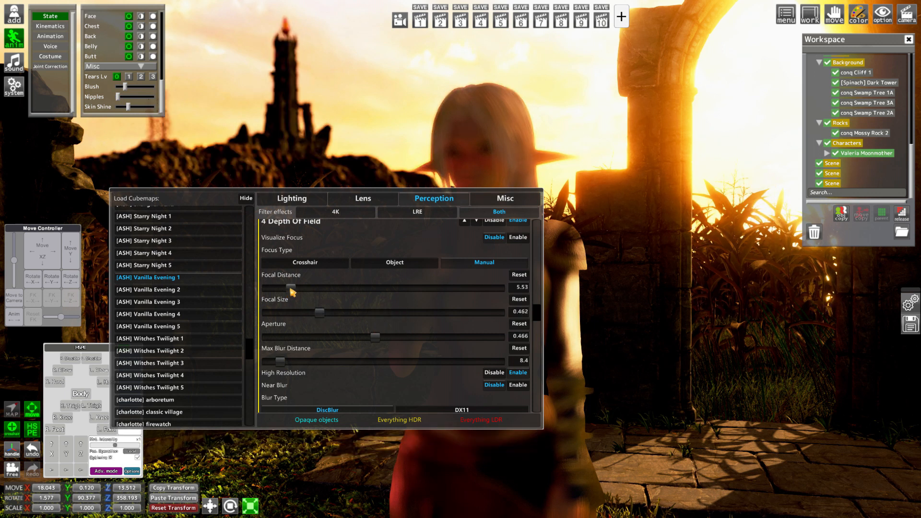
Set the depth of field's Focal Distance to 2.35 and Aperture to 0.417, and hide the settings
drag(290, 288, 279, 290)
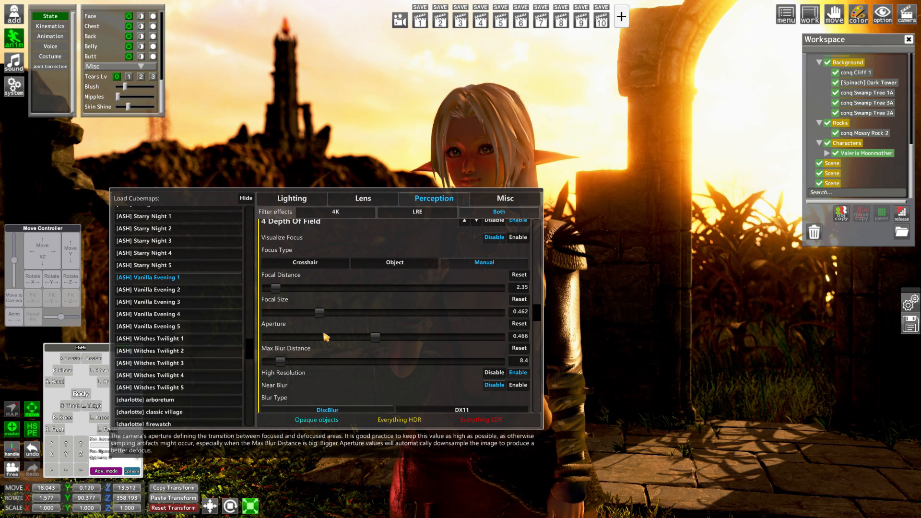
drag(336, 339, 369, 339)
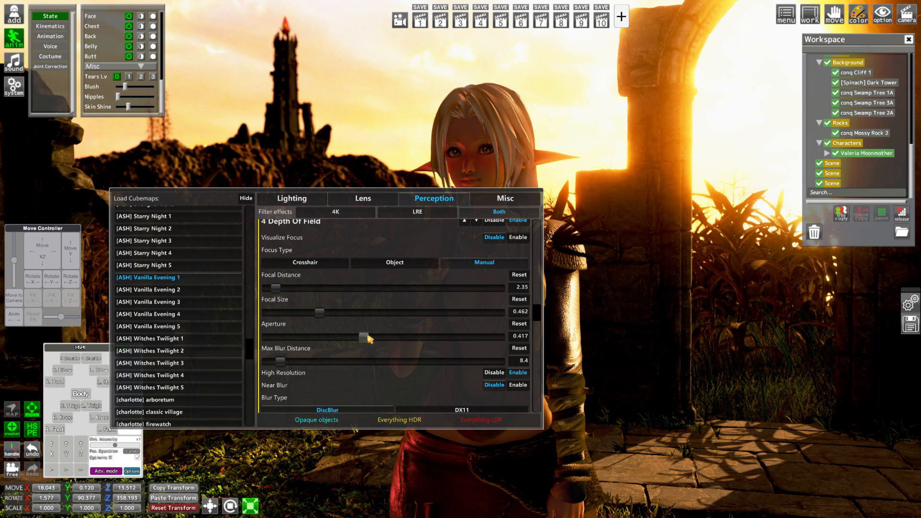
key(F5)
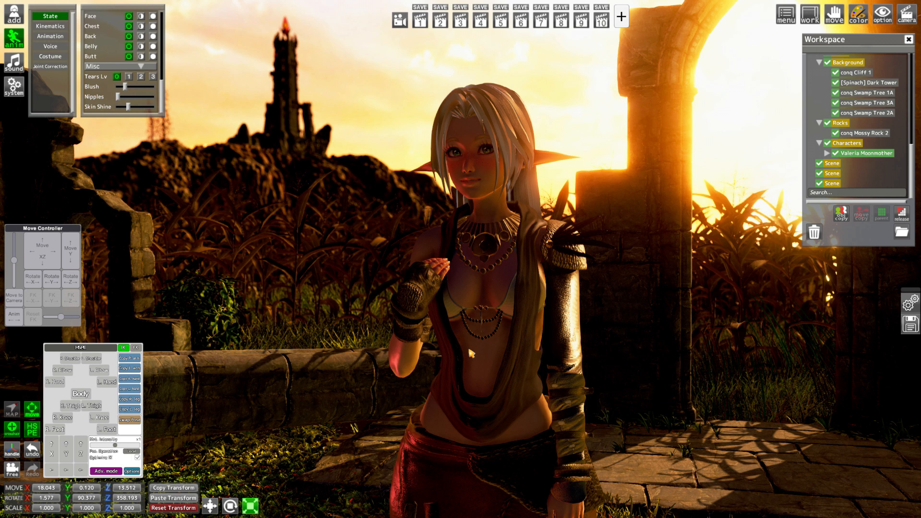
key(period)
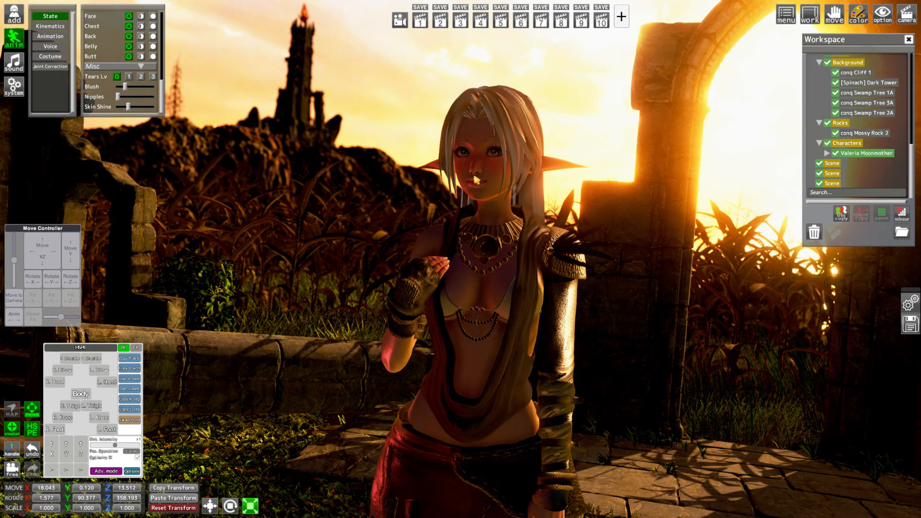
Select the [Spinach] Dark Tower in the Background folder and target its DT Beacon shape in the Renderer Editor
scroll(855, 164, up, 5)
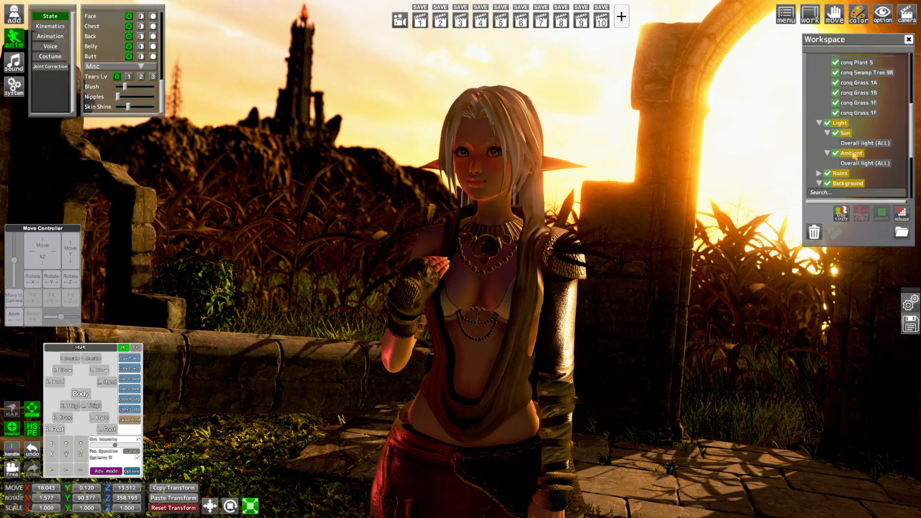
click(875, 126)
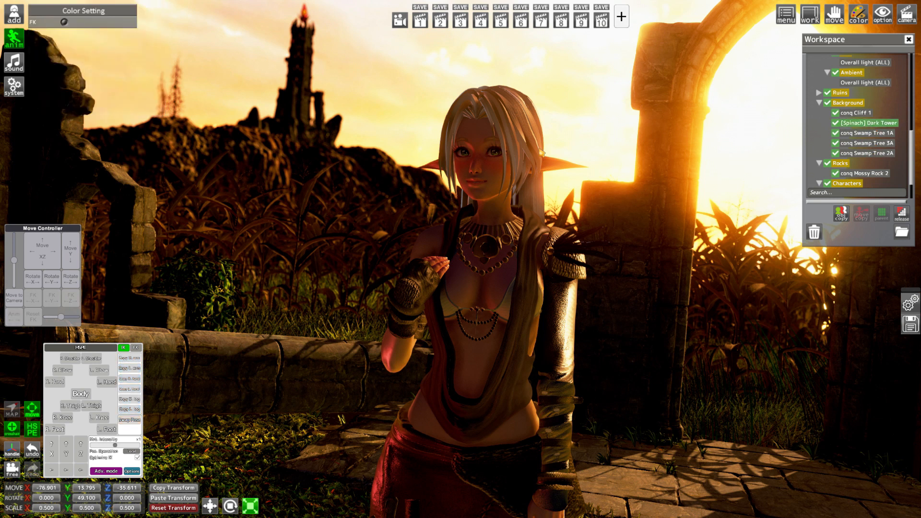
key(ctrl+r)
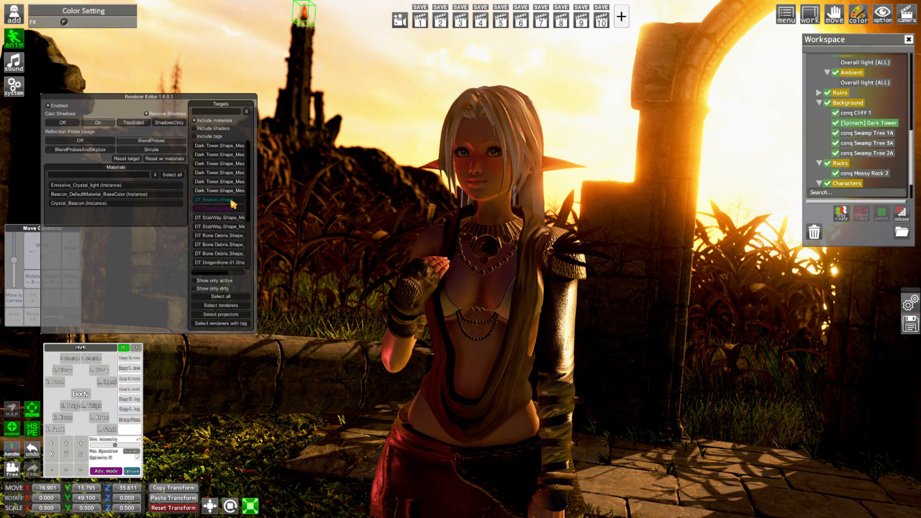
scroll(230, 216, down, 2)
click(206, 180)
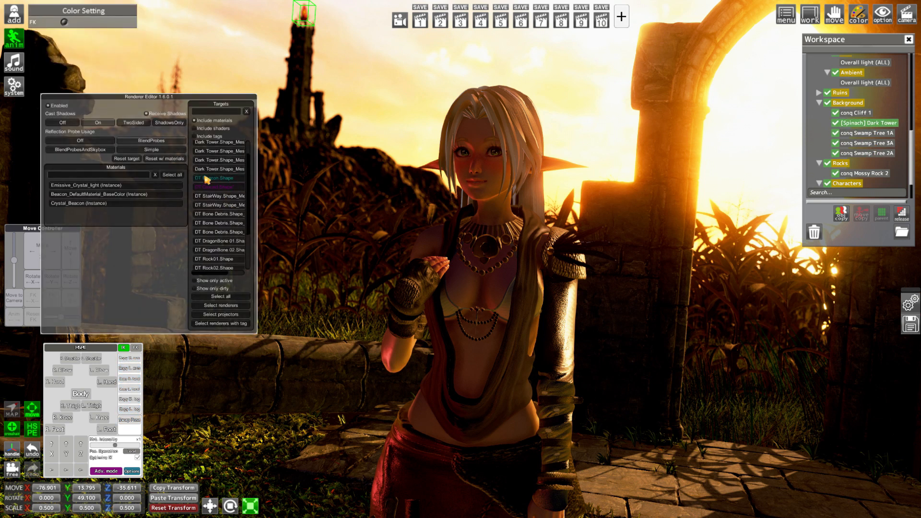
Set the emission color of the beacon's Emissive_Crystal_light material to brightness 200 and tint 29
click(72, 186)
click(120, 298)
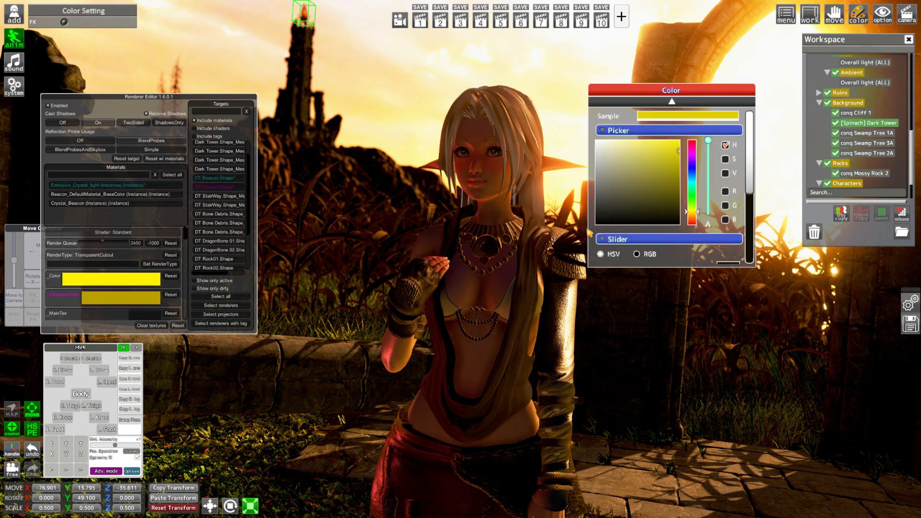
scroll(717, 215, down, 5)
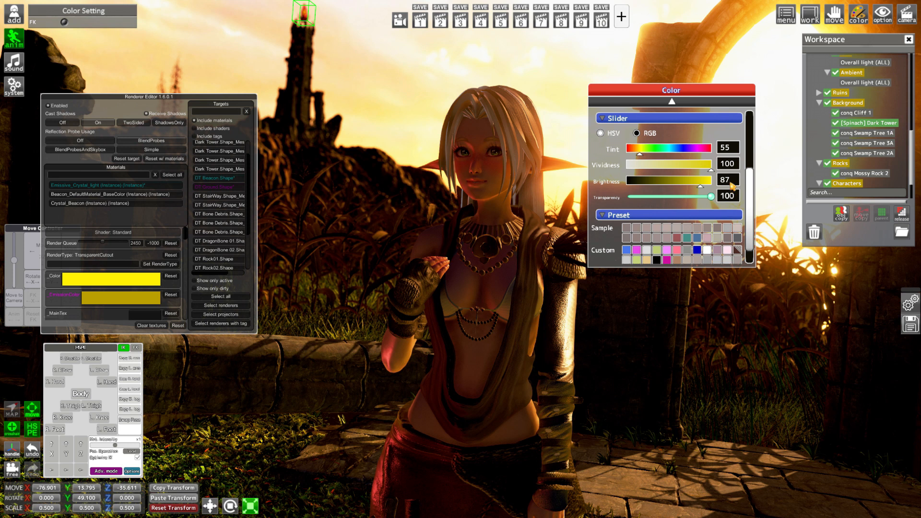
click(727, 180)
text(200)
key(Return)
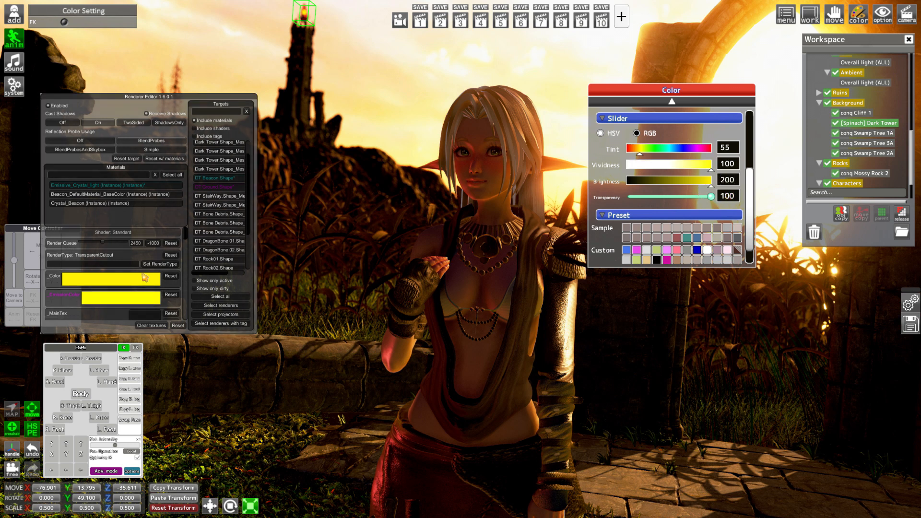
drag(634, 154, 633, 155)
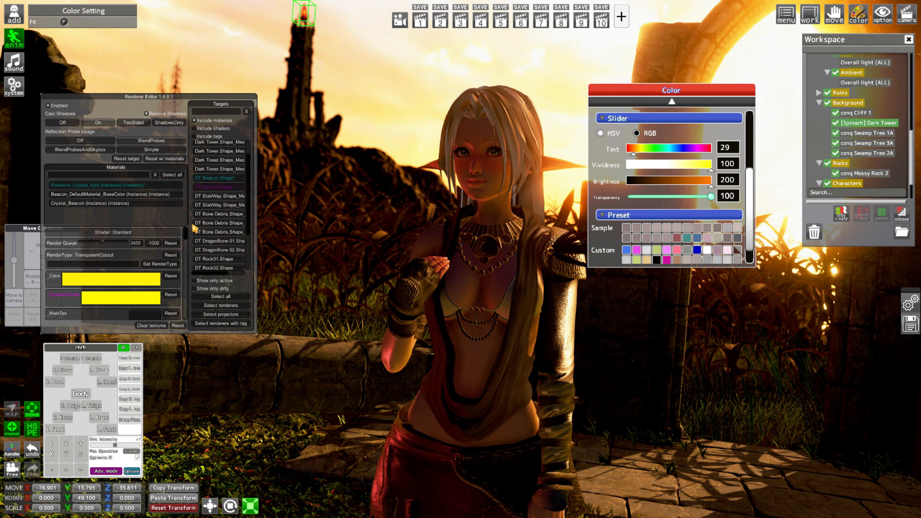
Select the beacon's Crystal_Beacon material and set its main color's transparency to 63
click(101, 194)
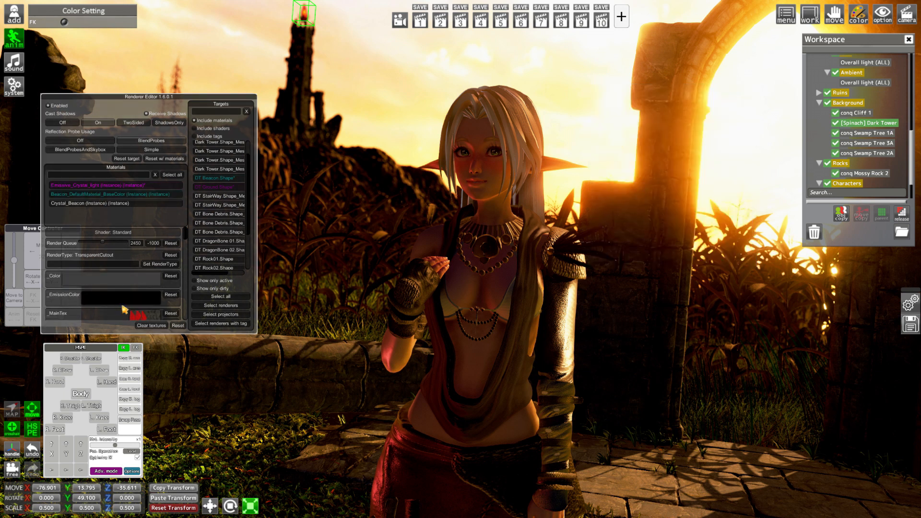
click(87, 203)
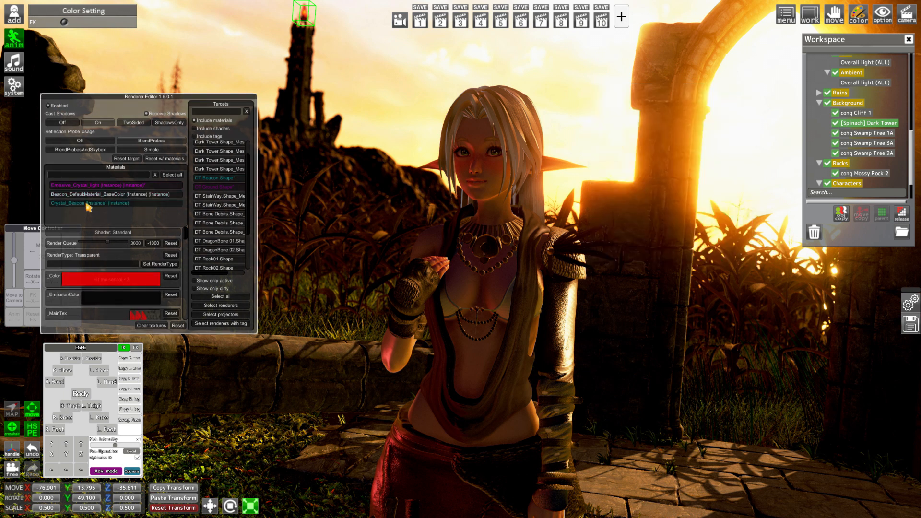
click(115, 281)
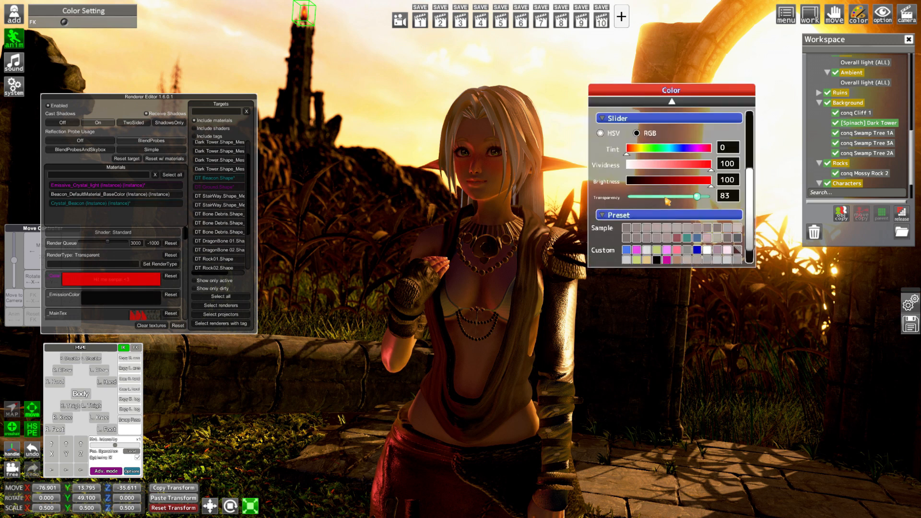
drag(650, 203, 683, 206)
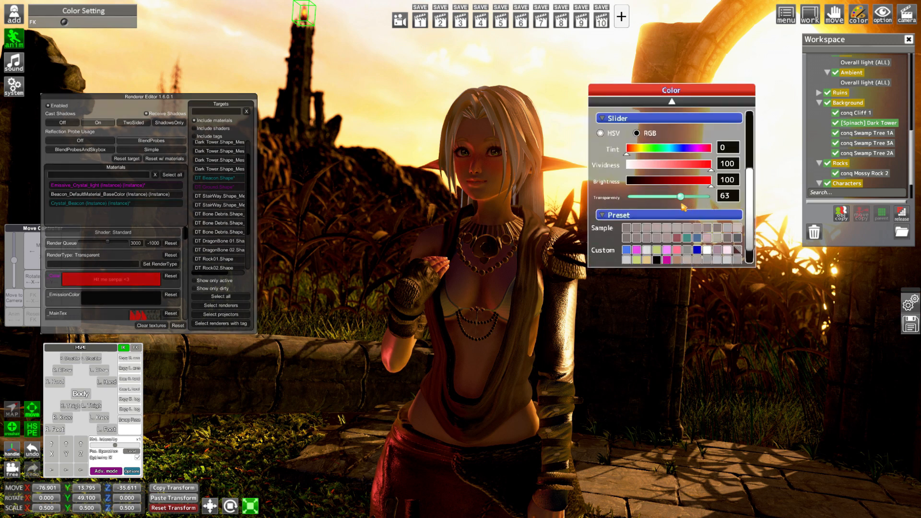
Give the Crystal_Beacon material an emission color with vividness 45 and brightness 150
click(133, 300)
drag(669, 186, 698, 180)
drag(652, 163, 665, 168)
click(732, 182)
text(150)
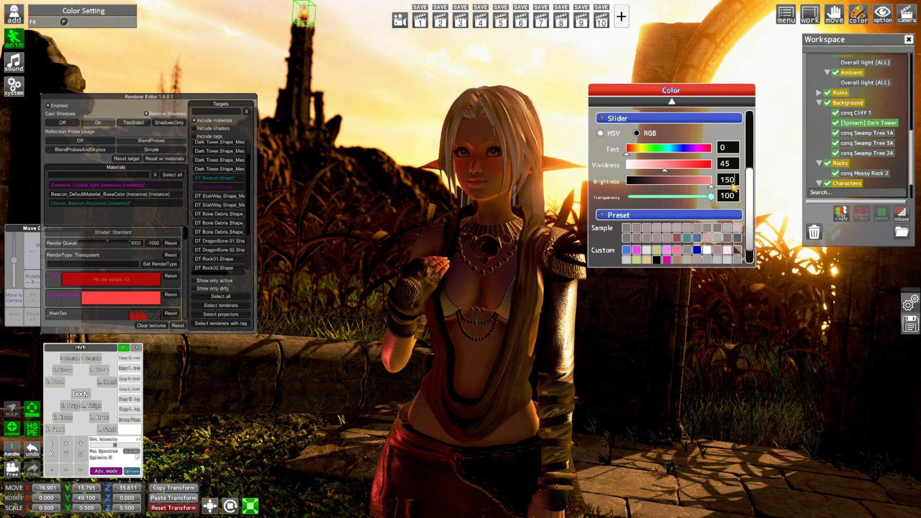
key(Return)
Try brightness 500 for the Crystal_Beacon emission color, settle on 250, and close the Renderer Editor
click(727, 181)
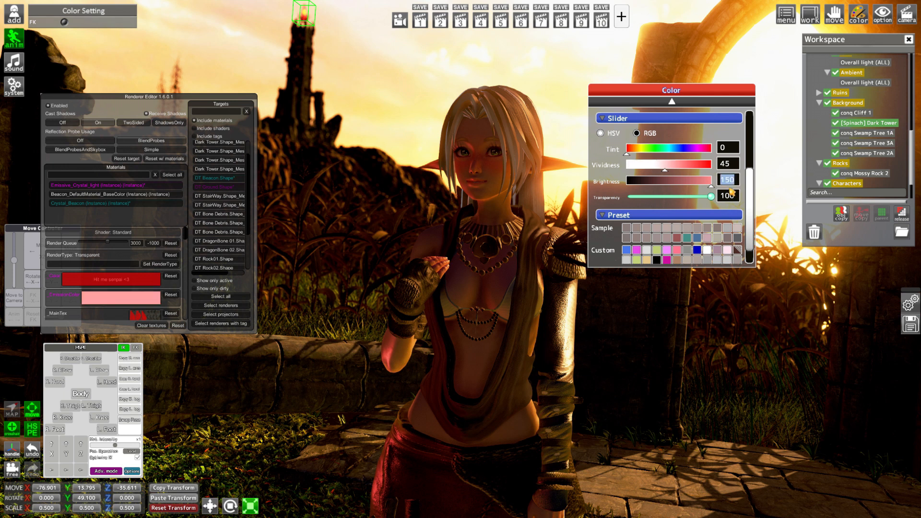
text(500)
key(Return)
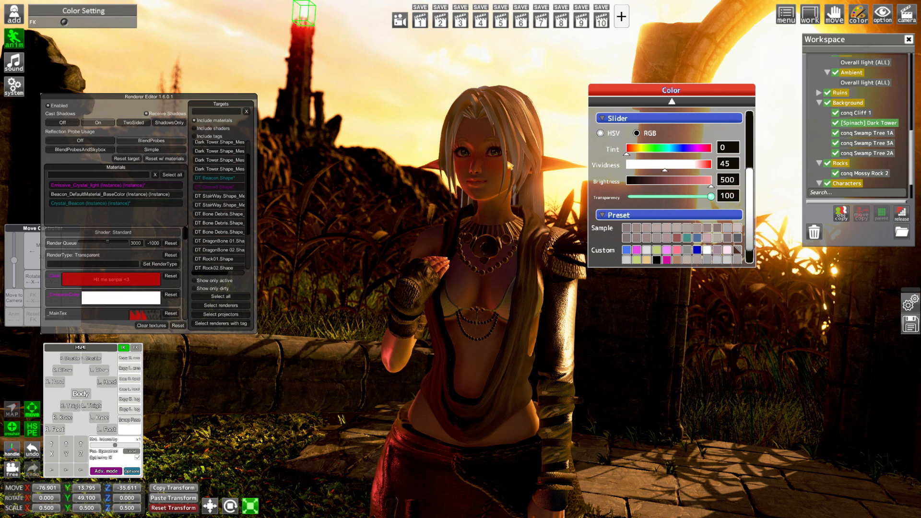
click(727, 180)
text(250)
key(Return)
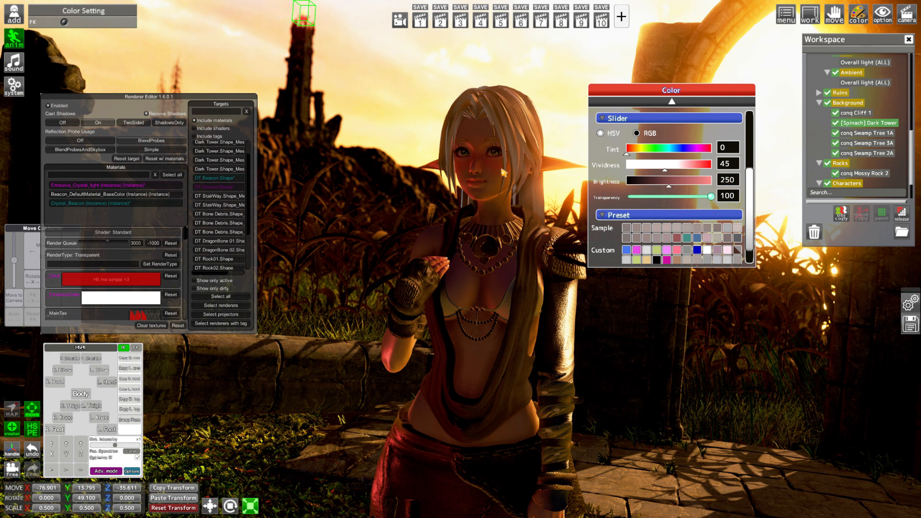
key(ctrl+r)
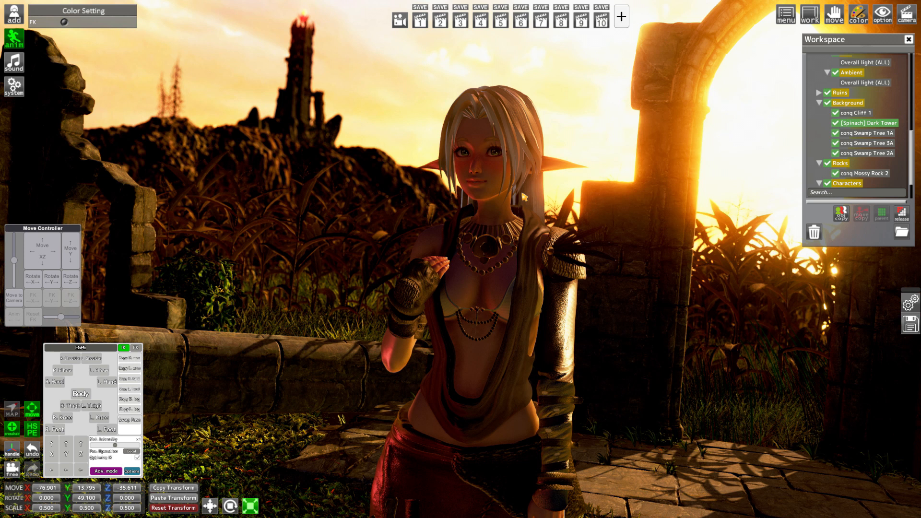
Add a Spotlight (ALL) to the scene and move it to about X 15.054, Z 11.053
click(13, 13)
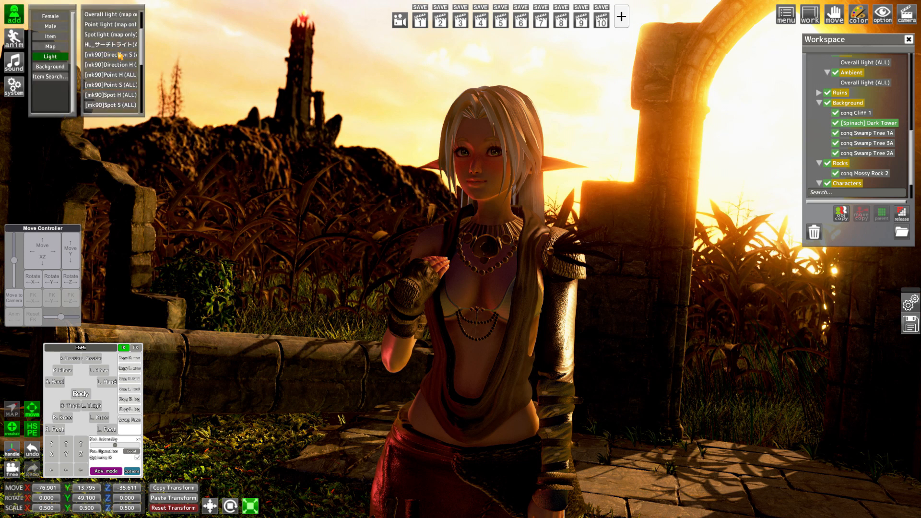
scroll(120, 55, up, 3)
click(123, 47)
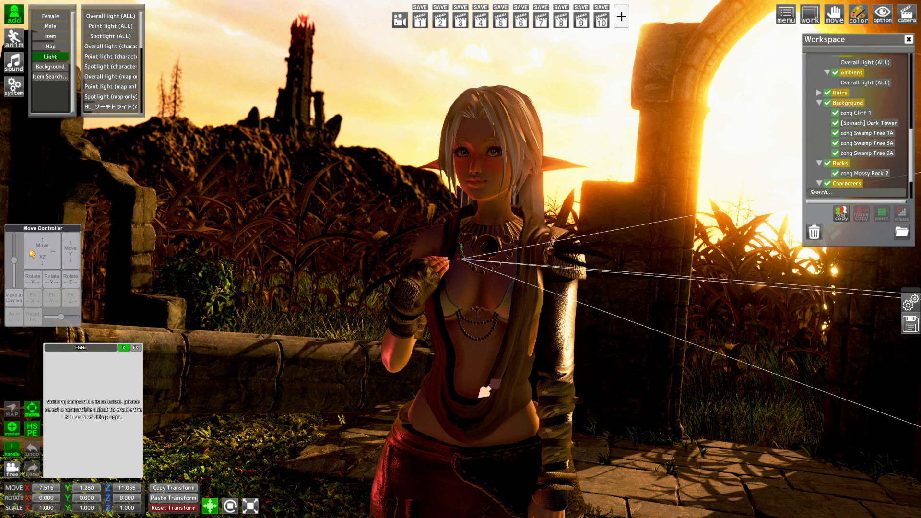
drag(30, 250, 11, 250)
Restore the first saved camera view so the character and the new spotlight are framed
right_drag(247, 262, 247, 307)
drag(247, 261, 307, 288)
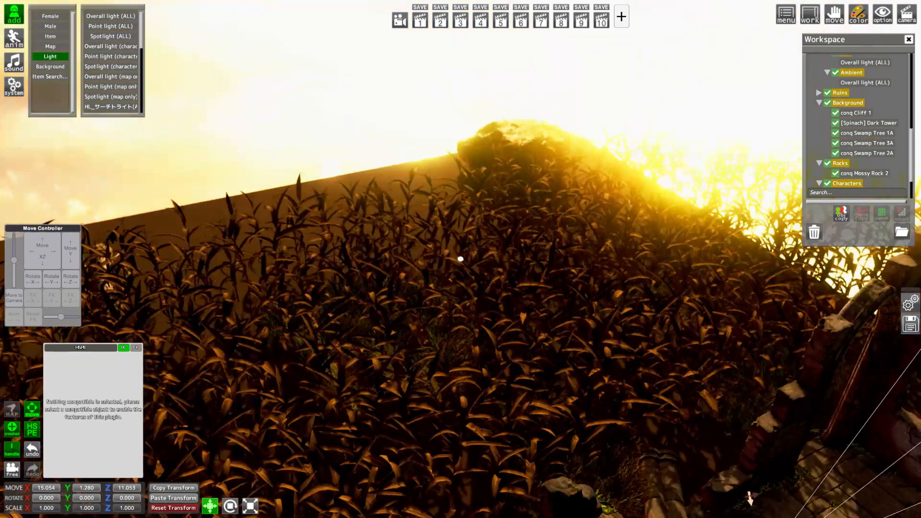
click(420, 21)
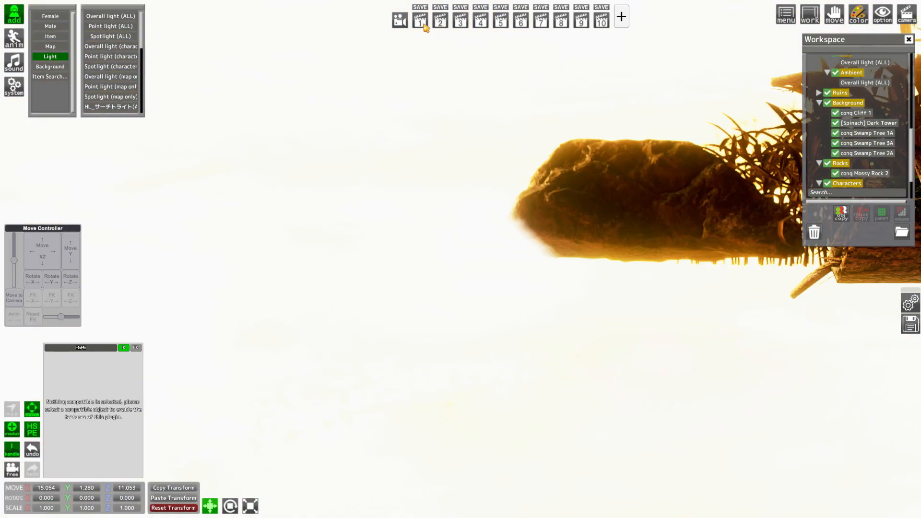
click(421, 22)
key(period)
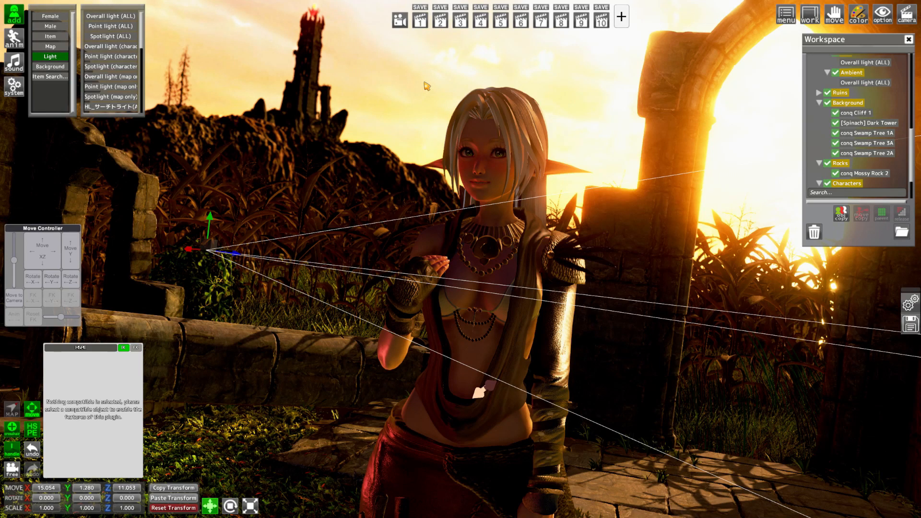
mouse_move(426, 86)
right_down()
mouse_move(427, 97)
mouse_move(426, 86)
right_up()
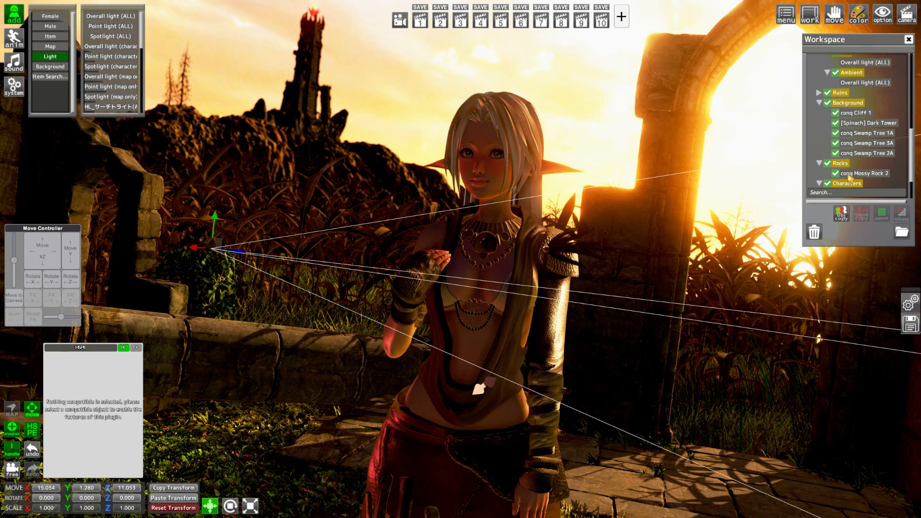
Rotate the character's lowered hand to X 46.269, Y 338.197, Z 351.169 and hide the manipulation handles
scroll(844, 188, down, 3)
click(863, 164)
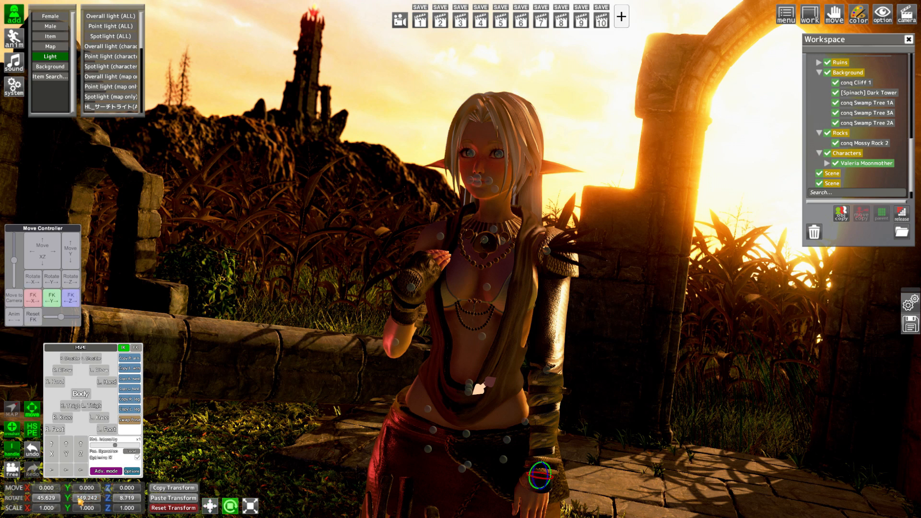
drag(62, 499, 50, 499)
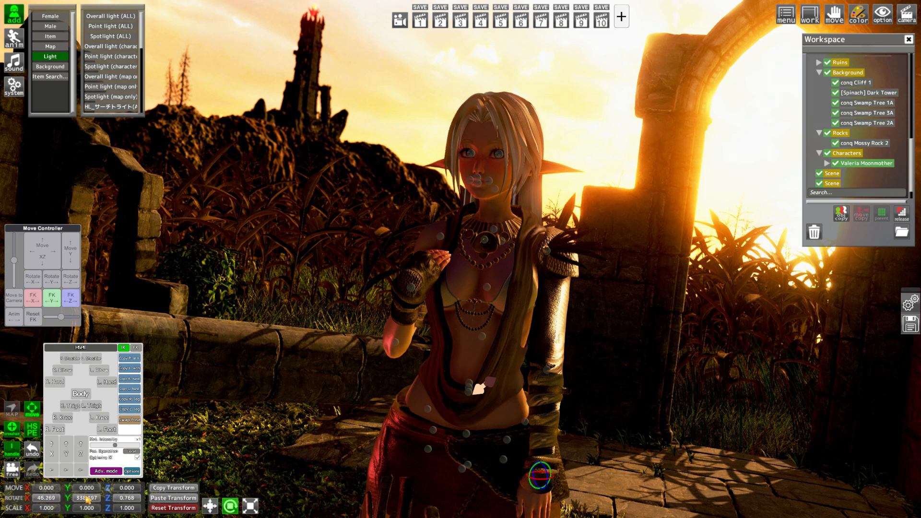
drag(107, 501, 89, 504)
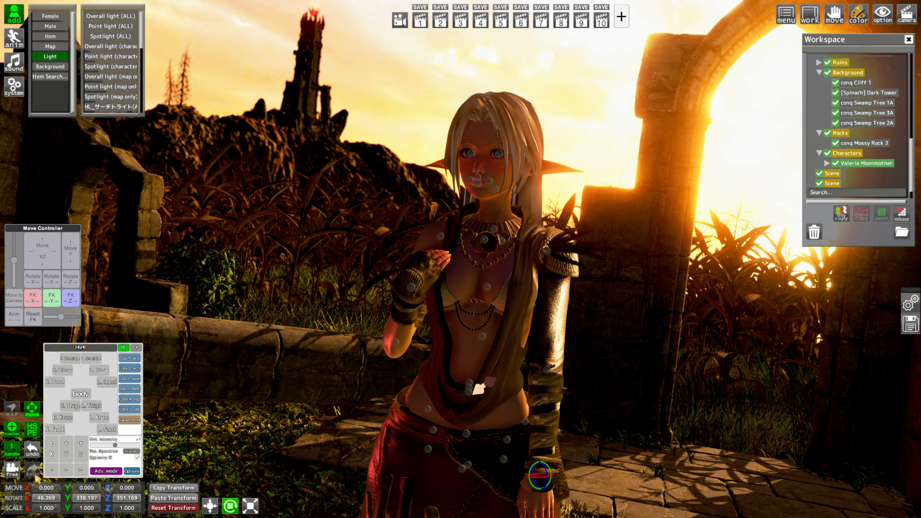
click(11, 457)
click(34, 415)
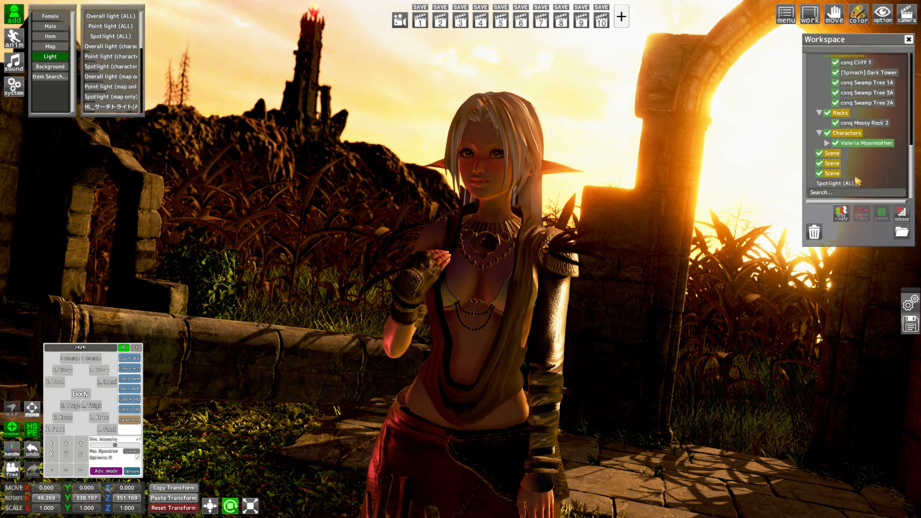
Show the handles for Spotlight (ALL), move it to X 18.798, Z 13.164, and undo a trial rotation
click(844, 185)
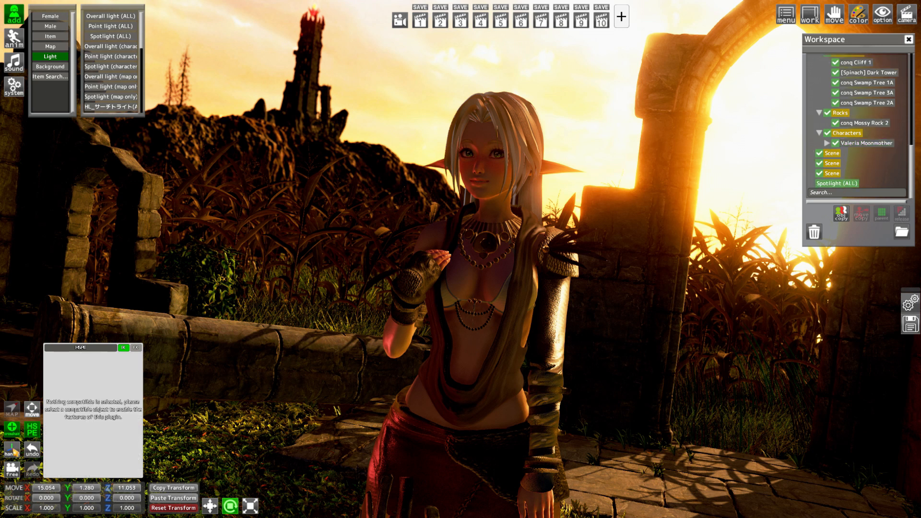
click(13, 450)
click(33, 409)
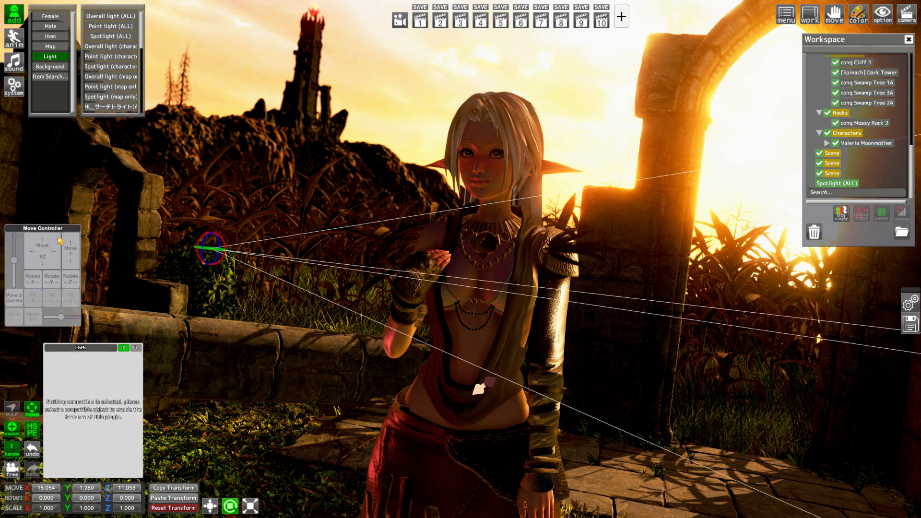
drag(51, 246, 63, 422)
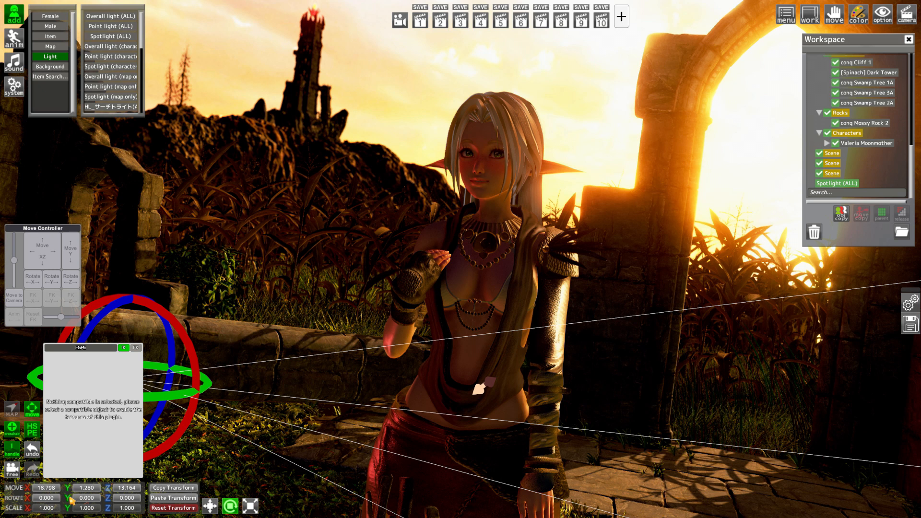
drag(27, 500, 94, 505)
click(33, 448)
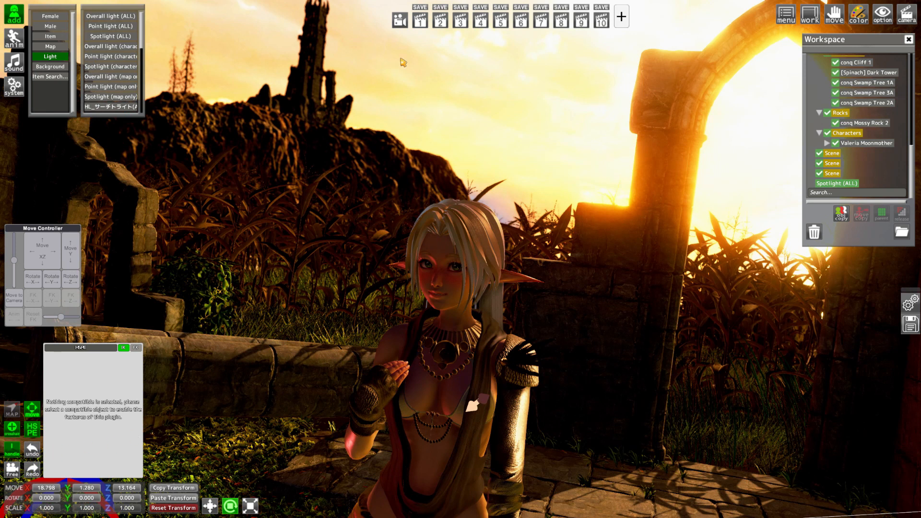
Restore camera view 2, move Spotlight (ALL) to X 20.436, Y 1.990, Z 12.763, and rotate it to X 16.800, Y 286.301
click(440, 22)
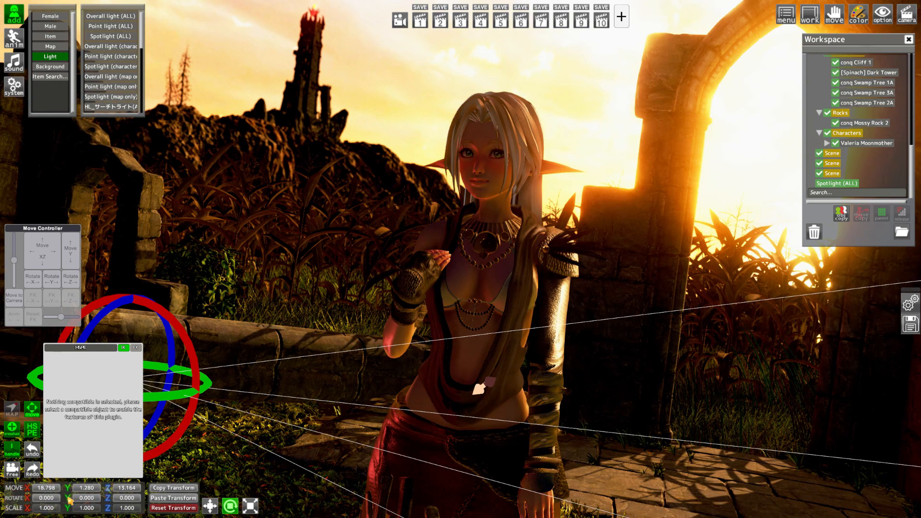
drag(69, 500, 133, 509)
drag(71, 263, 42, 267)
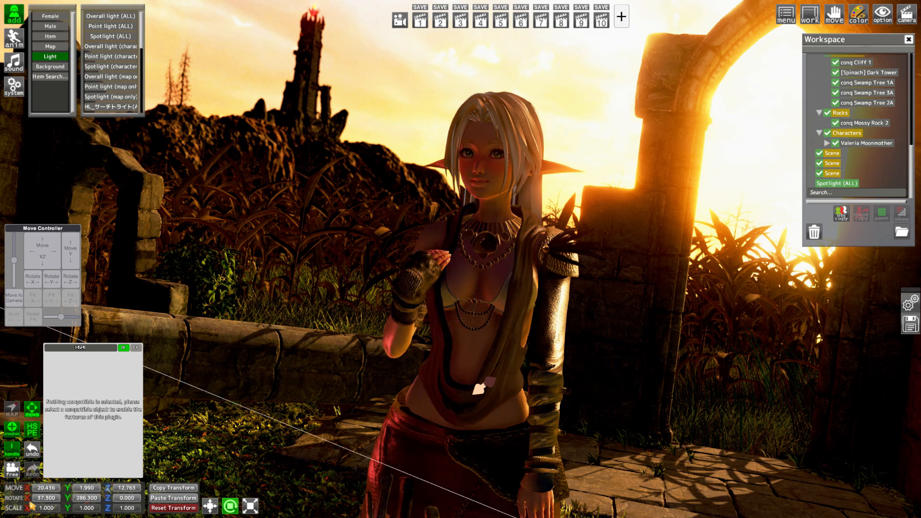
drag(28, 500, 2, 464)
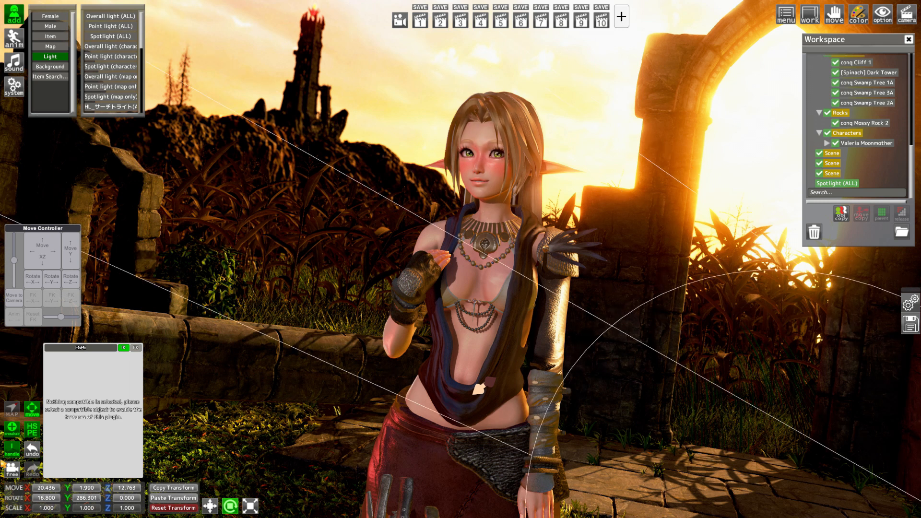
Set the spotlight's strength to 0.41, its colour to pink with vividness 39, and its spot angle to 14
click(15, 39)
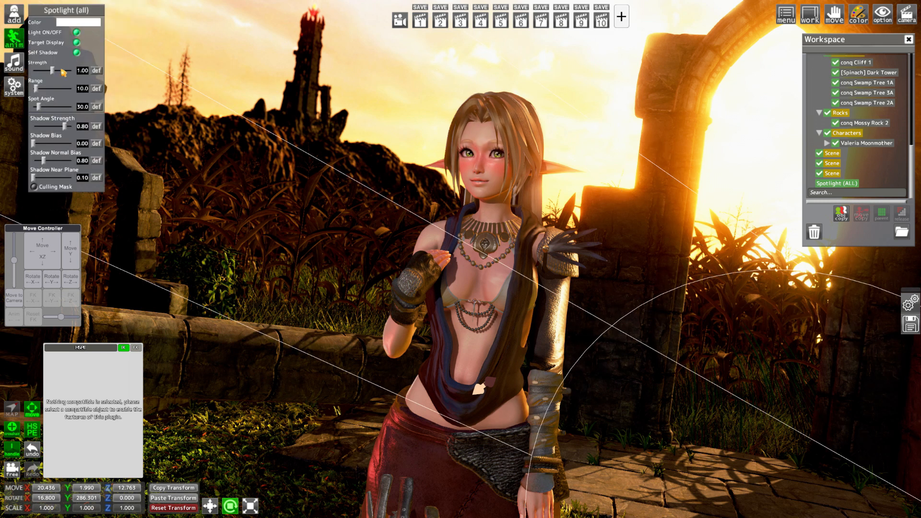
drag(53, 73, 46, 74)
click(77, 22)
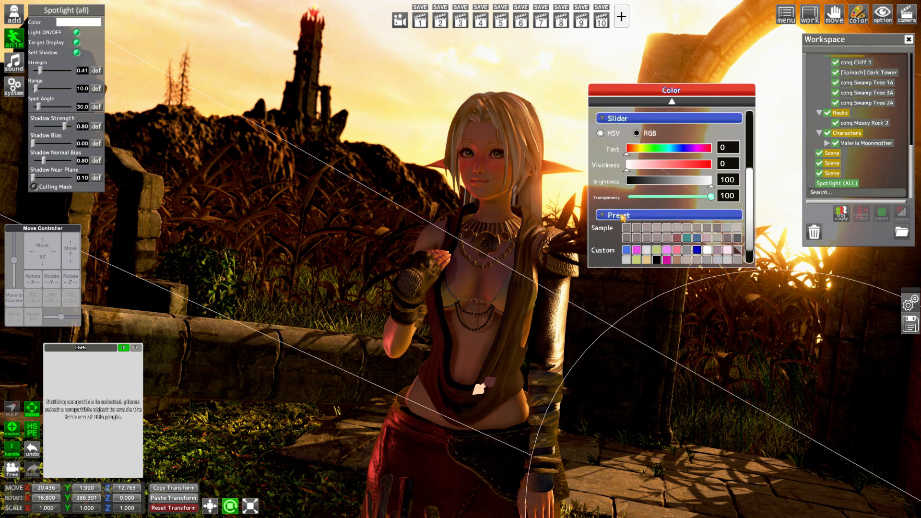
drag(648, 167, 660, 166)
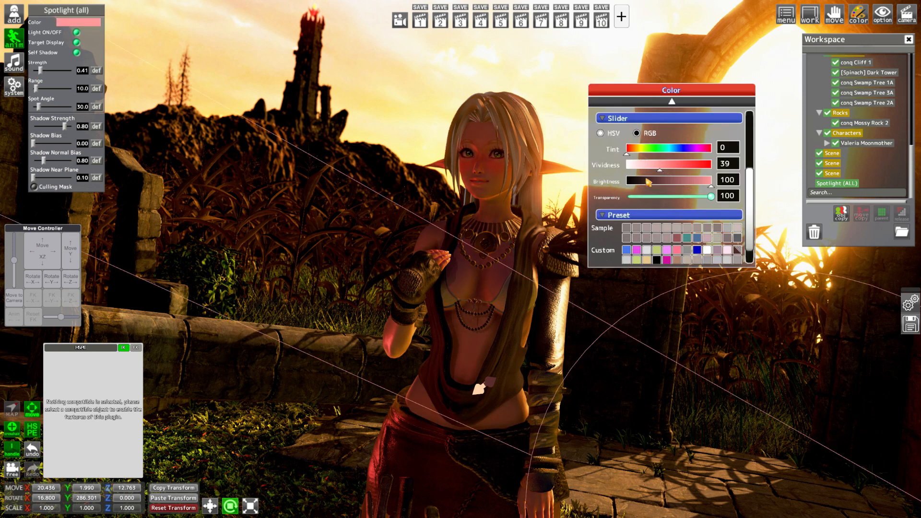
drag(661, 198, 755, 218)
mouse_move(40, 108)
mouse_down()
mouse_move(53, 110)
mouse_move(39, 115)
mouse_up()
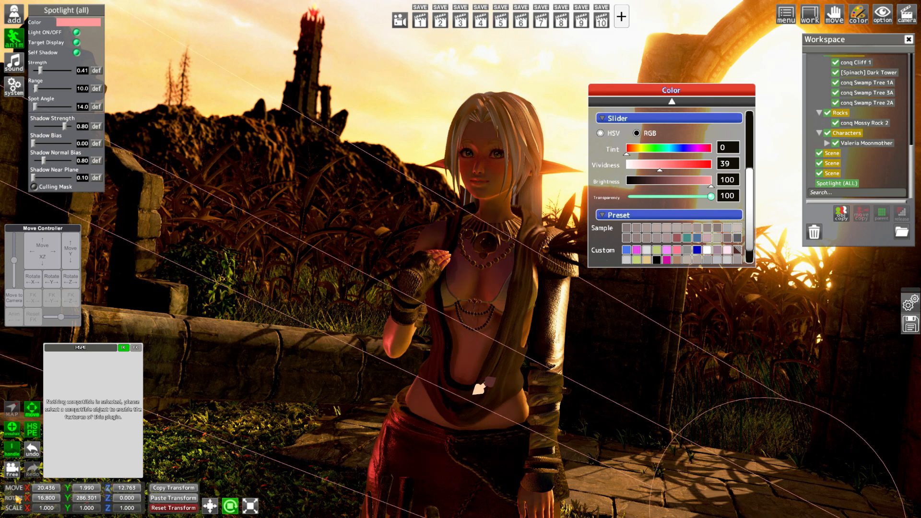
Move the spotlight to X 18.230, Z 13.365, set its X rotation to 70, and widen its spot angle to 101
drag(19, 502, 94, 495)
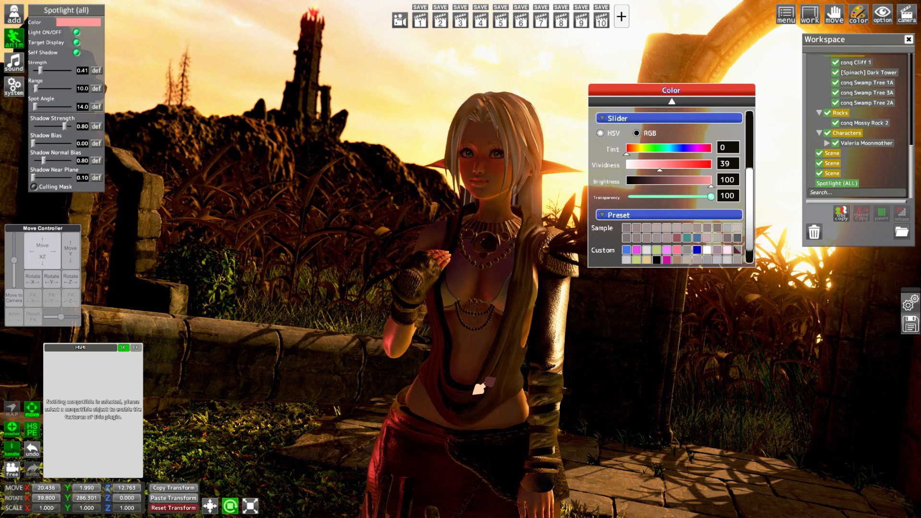
drag(46, 257, 54, 259)
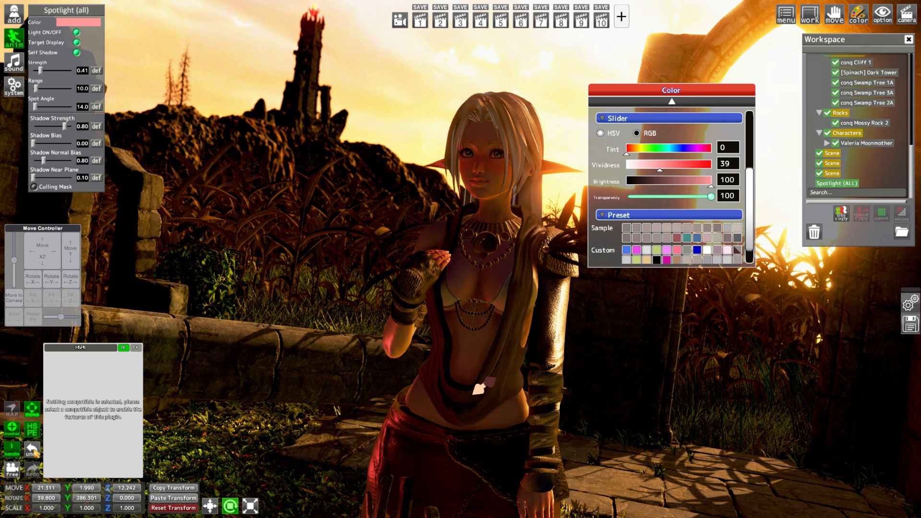
click(32, 449)
mouse_move(22, 503)
mouse_down()
mouse_move(3, 507)
mouse_move(17, 507)
mouse_up()
drag(42, 252, 41, 250)
drag(29, 499, 135, 496)
drag(42, 251, 41, 249)
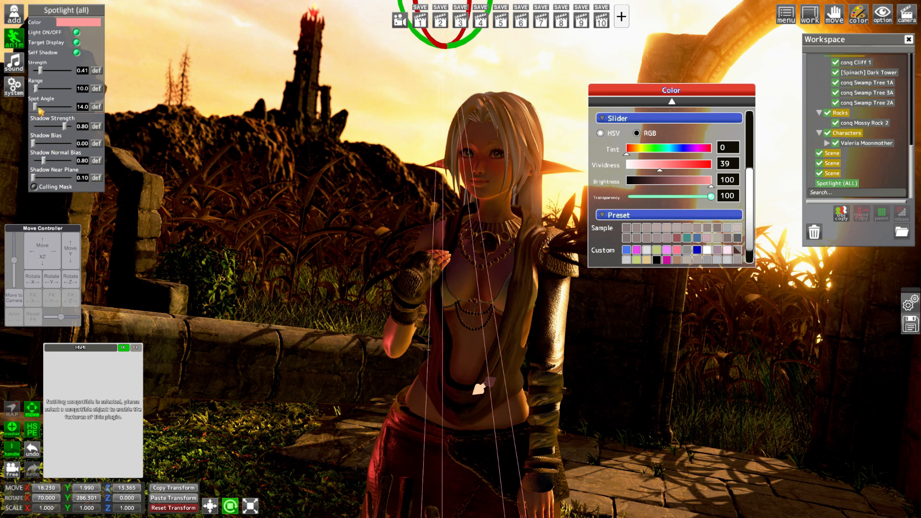
drag(38, 109, 55, 124)
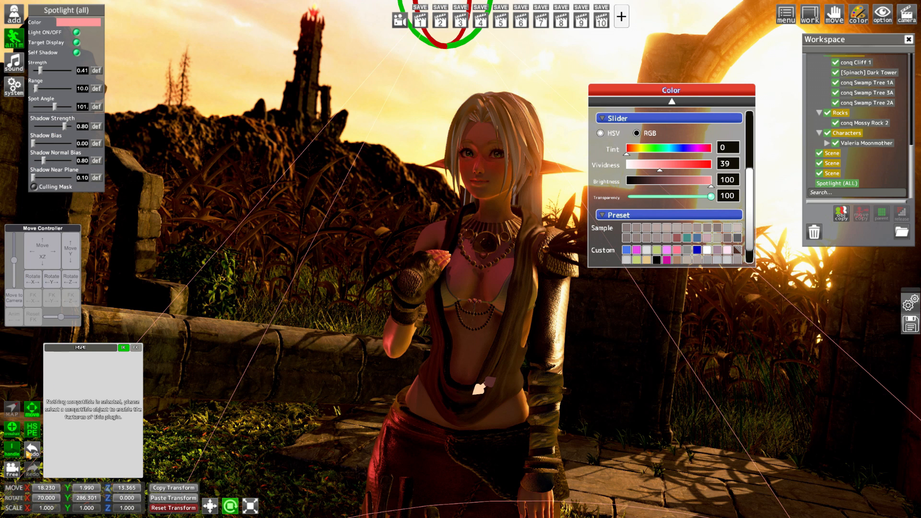
Move the spotlight to X 18.577, Z 12.940 and rotate it to X 33.782, Y 315.239, Z 90.980
drag(28, 498, 132, 503)
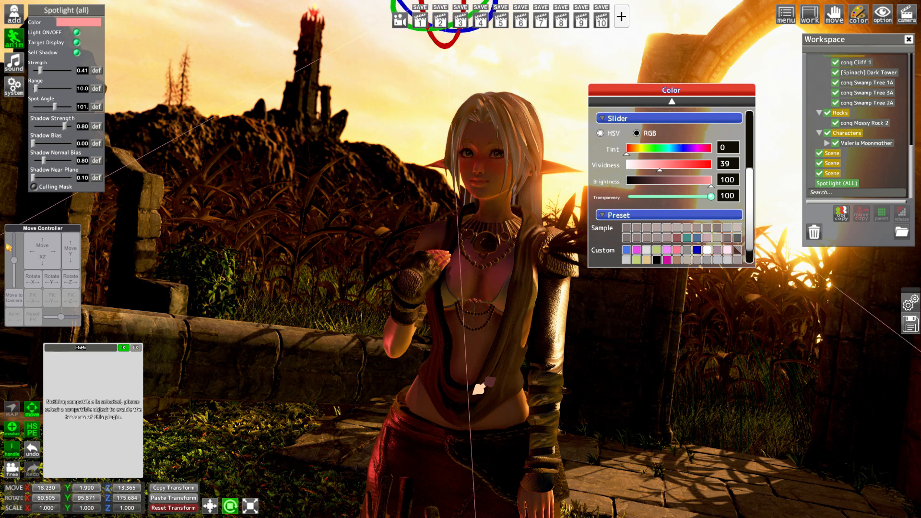
mouse_move(42, 252)
mouse_down()
mouse_move(42, 263)
mouse_move(42, 253)
mouse_move(48, 257)
mouse_up()
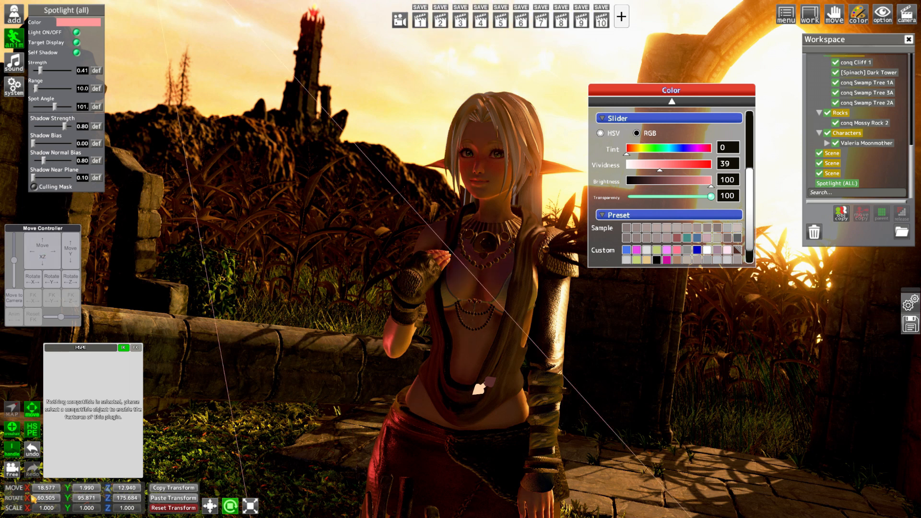
drag(69, 497, 232, 496)
drag(27, 500, 4, 470)
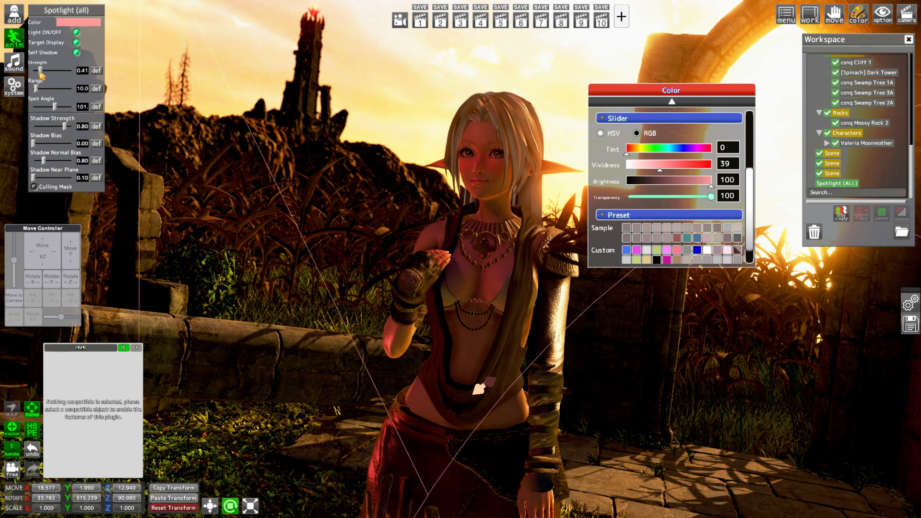
Lower the spotlight's strength to 0.30, and switch the light off and on again to compare its effect
drag(41, 74, 39, 76)
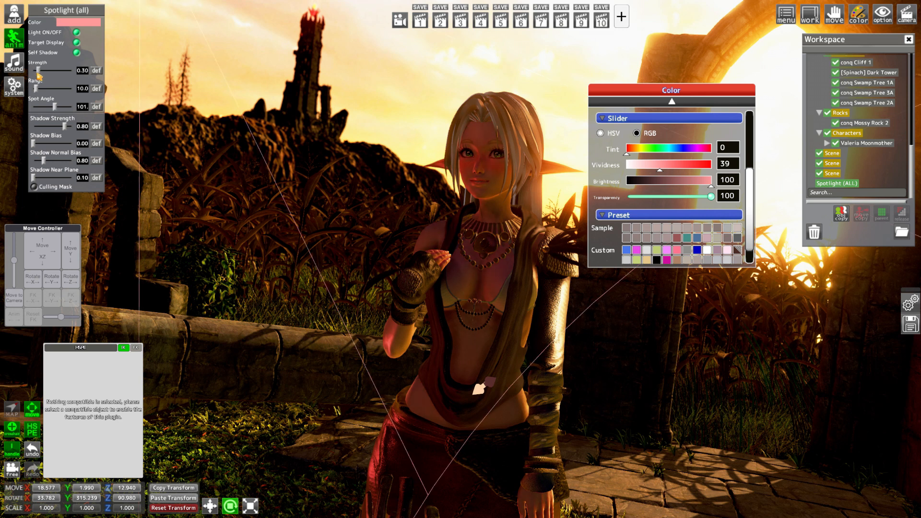
click(78, 33)
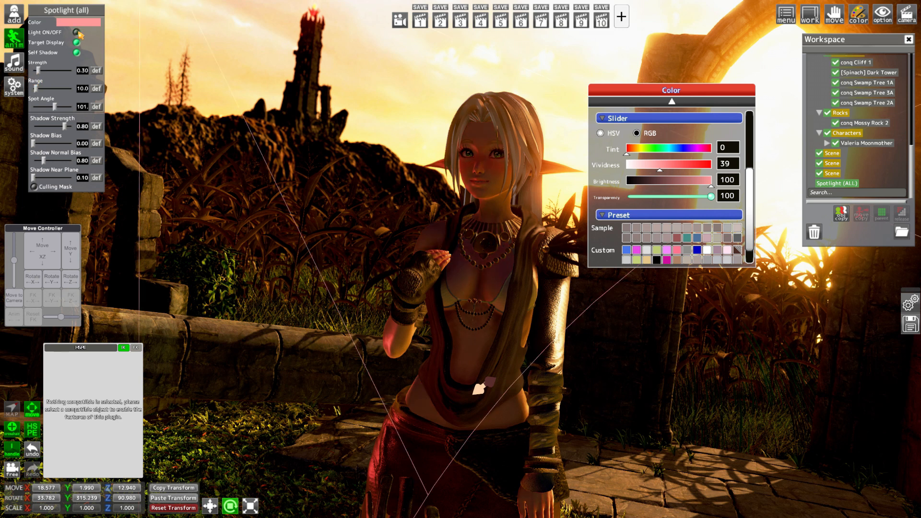
click(78, 34)
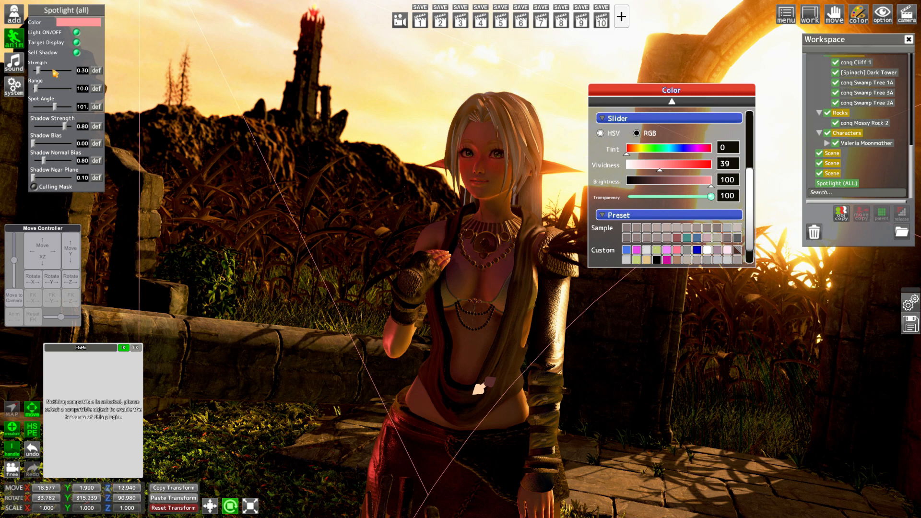
Change the spotlight's colour to yellow with vividness 56 and brightness 150, fine-tune the tint, and set its strength to 0.29
drag(643, 151, 676, 168)
click(732, 181)
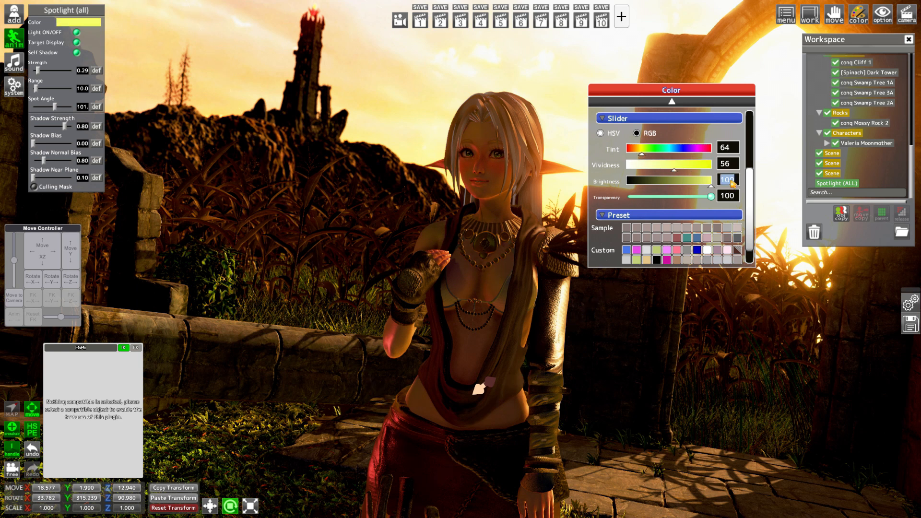
text(150)
key(Return)
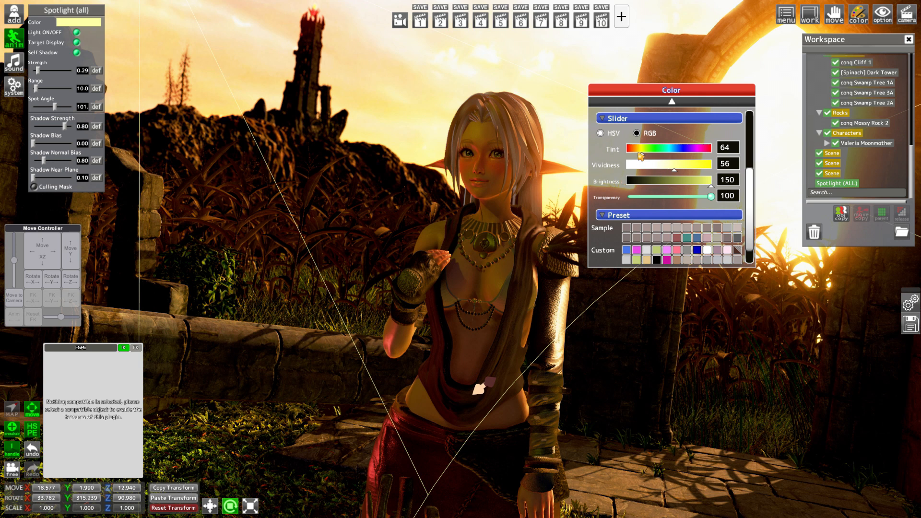
drag(640, 155, 637, 154)
drag(38, 70, 50, 74)
key(ctrl+r)
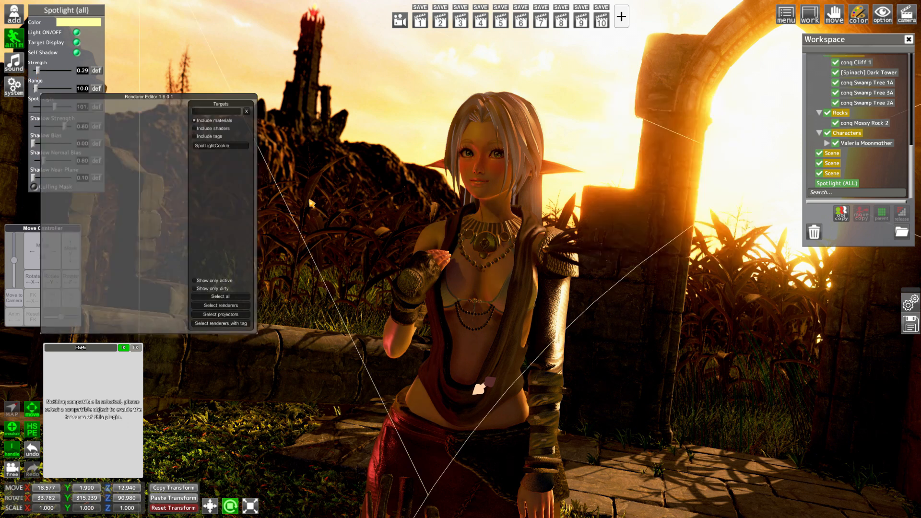
key(ctrl+r)
key(r)
click(15, 87)
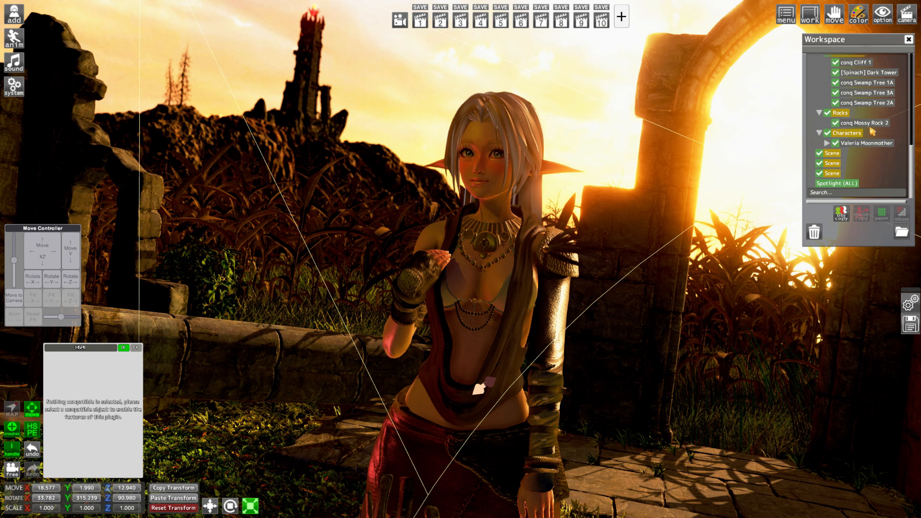
Parent the first empty Scene folder to the Light folder in the workspace and select it there
scroll(870, 129, up, 9)
click(854, 115)
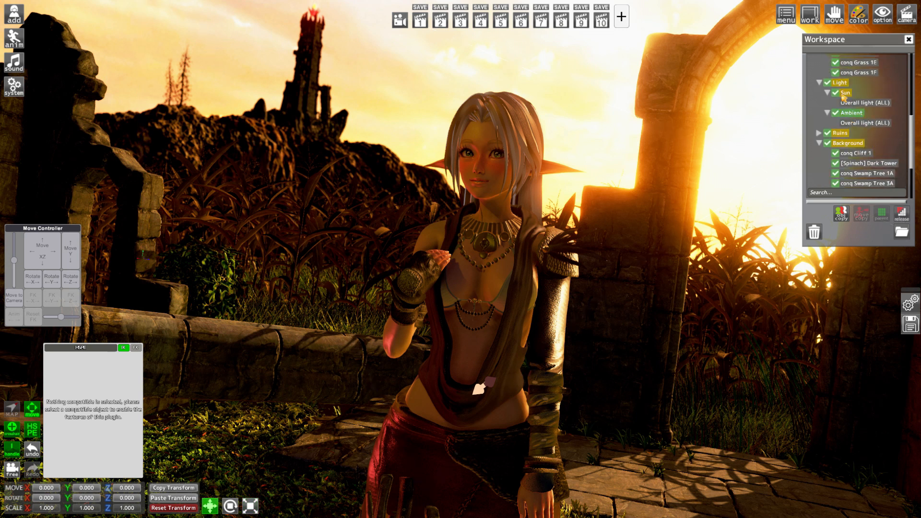
scroll(853, 142, down, 3)
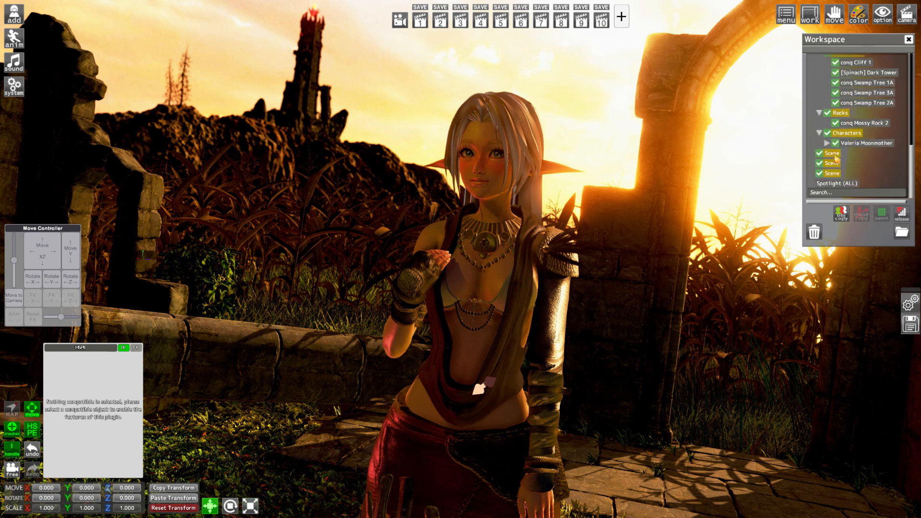
ctrl+click(834, 155)
scroll(847, 145, up, 4)
click(847, 143)
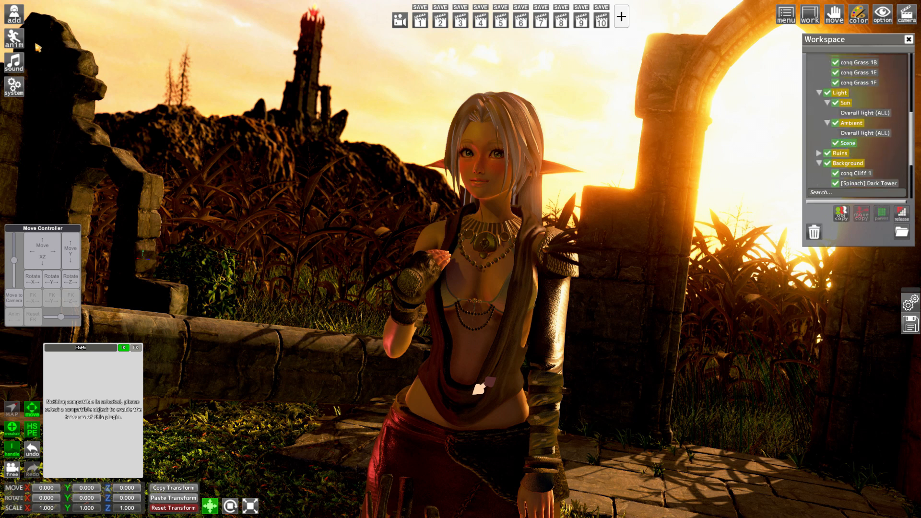
Rename the Scene folder inside the Light folder as Fake Source
click(13, 39)
click(55, 24)
text(Fake Source)
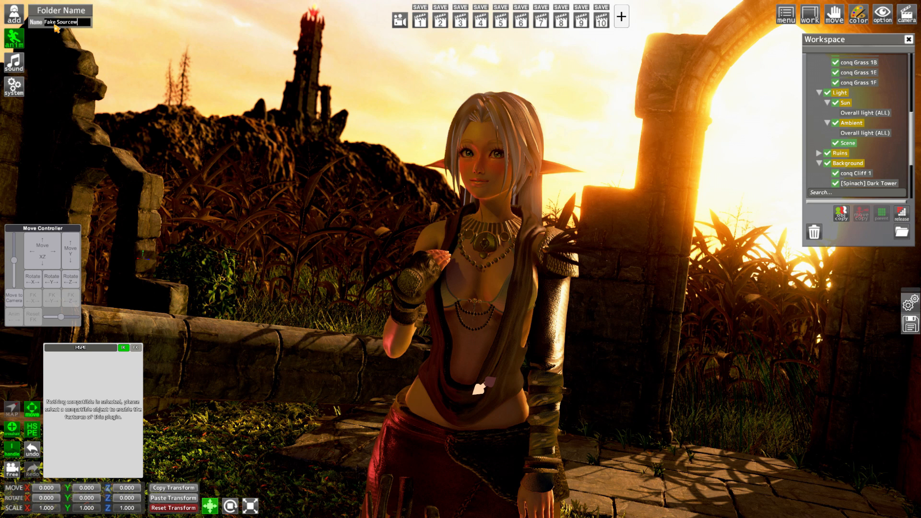
key(Return)
Parent Spotlight (ALL) to the Fake Source folder
scroll(843, 144, down, 5)
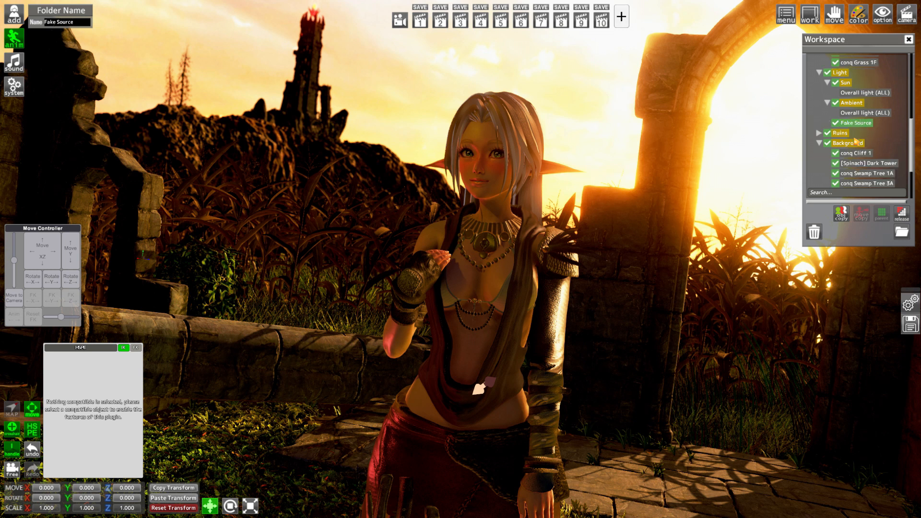
scroll(858, 179, down, 1)
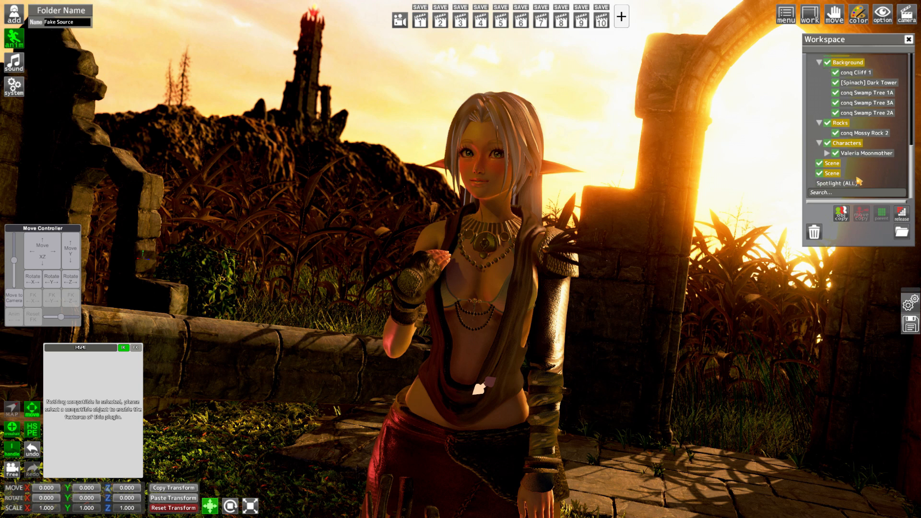
ctrl+click(850, 185)
click(883, 214)
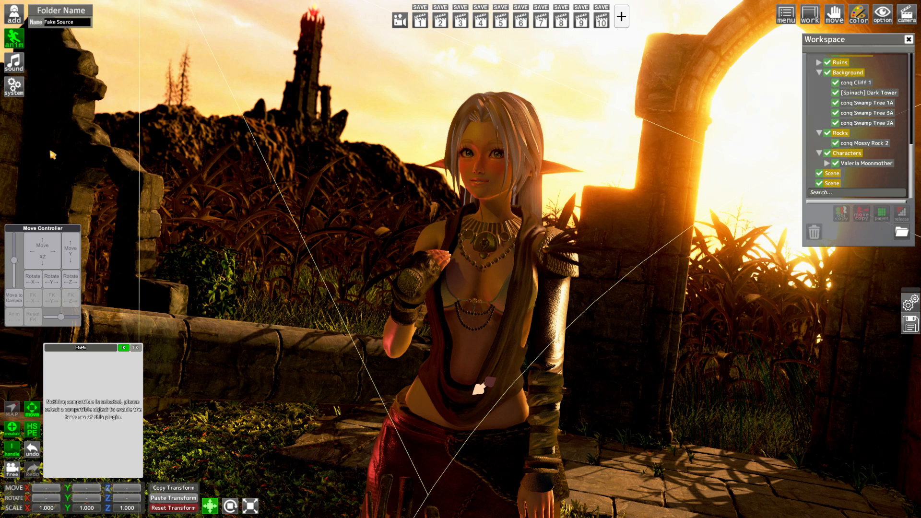
Search the item library for skull
click(14, 14)
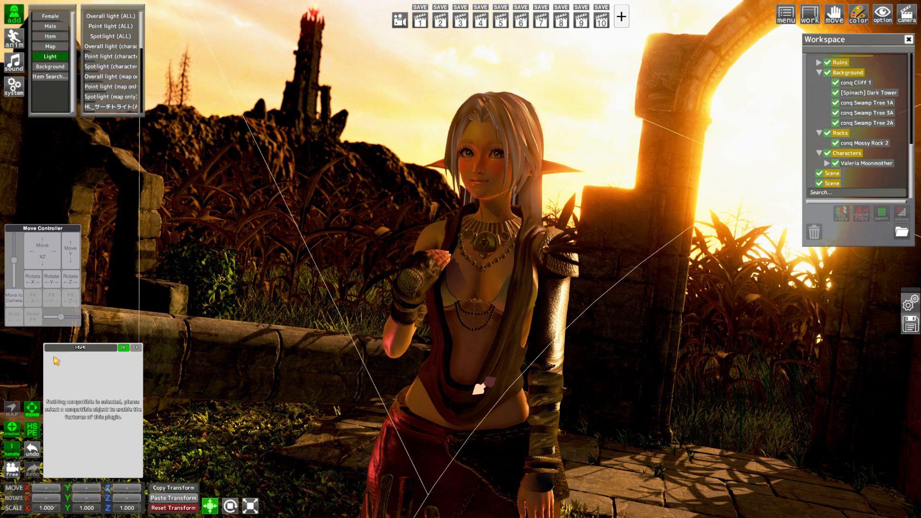
click(53, 76)
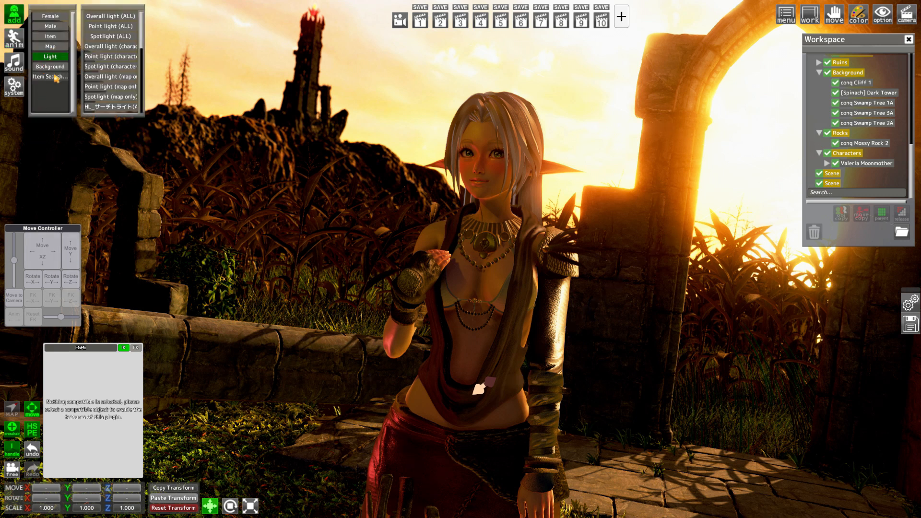
click(713, 292)
text(s)
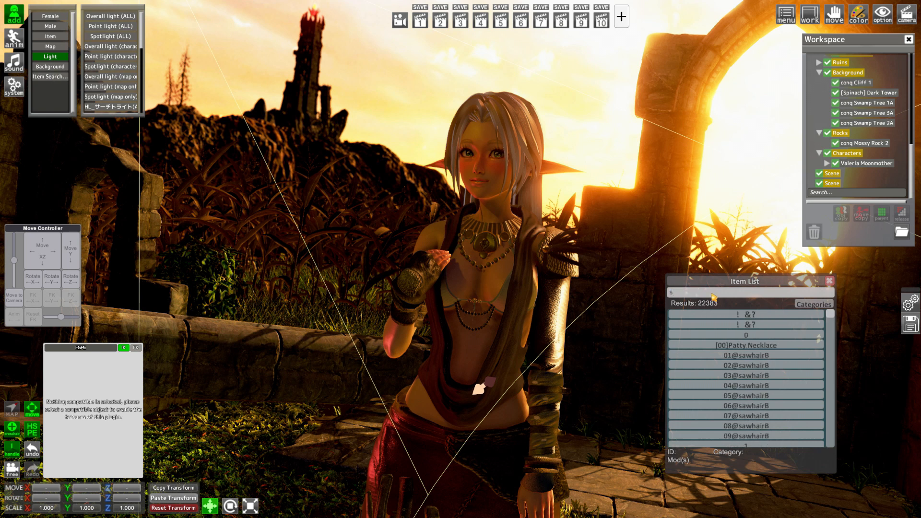
text(kull)
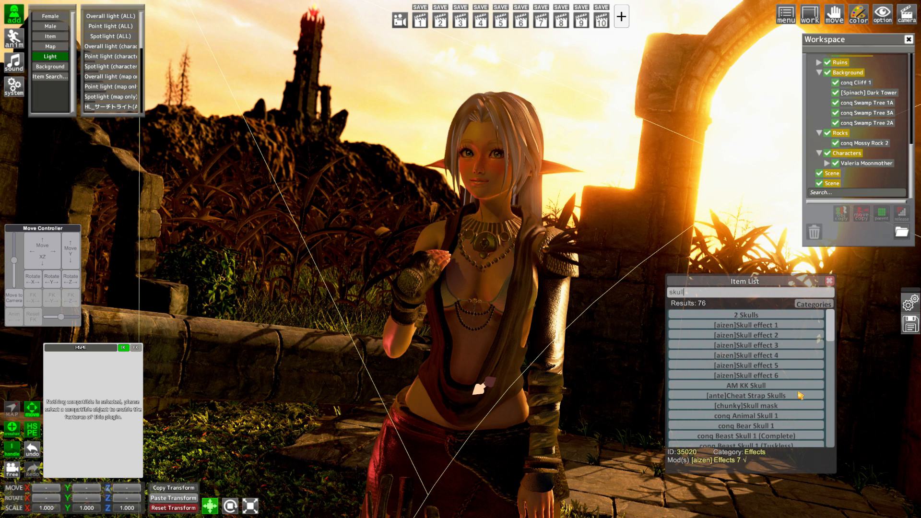
Add conq Beast Skull 1 (Complete) and conq Bird Skull Totem 1 to the scene, and restore camera view 2
scroll(789, 378, down, 3)
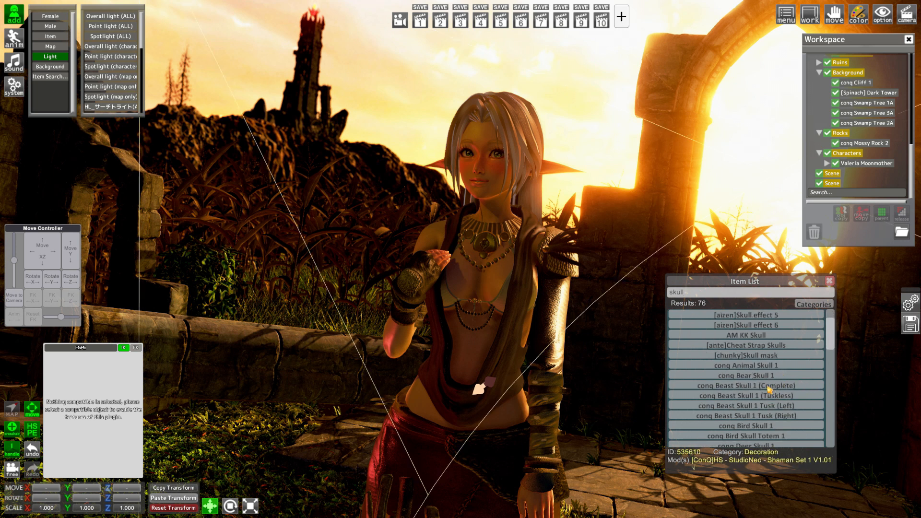
click(768, 387)
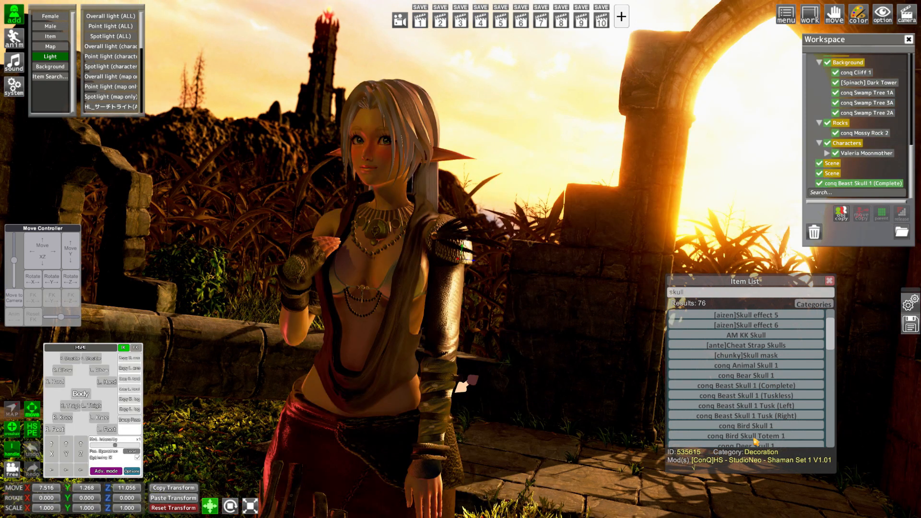
click(754, 437)
click(441, 25)
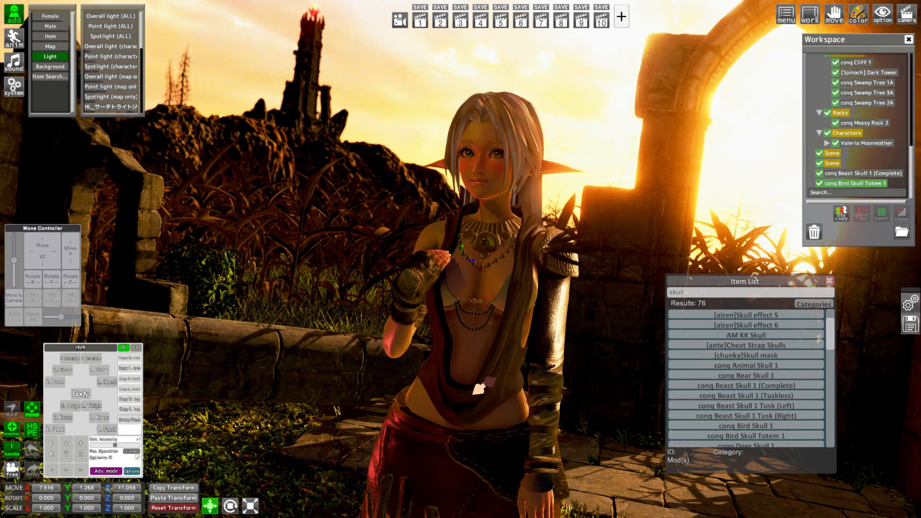
Reframe the camera so the character stands beside the sunlit arch with the tower behind her, and close the item list
key(equal)
key(bracketright)
key(bracketright)
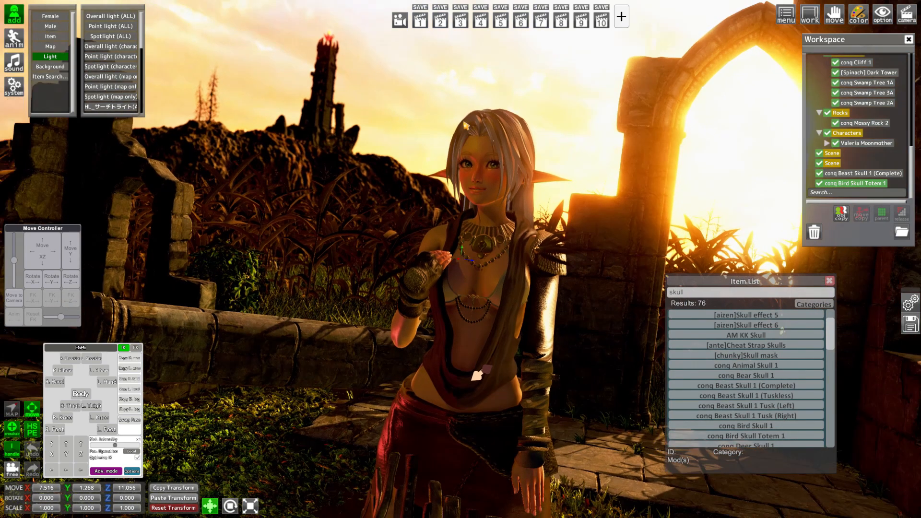
key(equal)
mouse_move(479, 379)
mouse_down()
mouse_move(472, 366)
mouse_move(472, 382)
mouse_up()
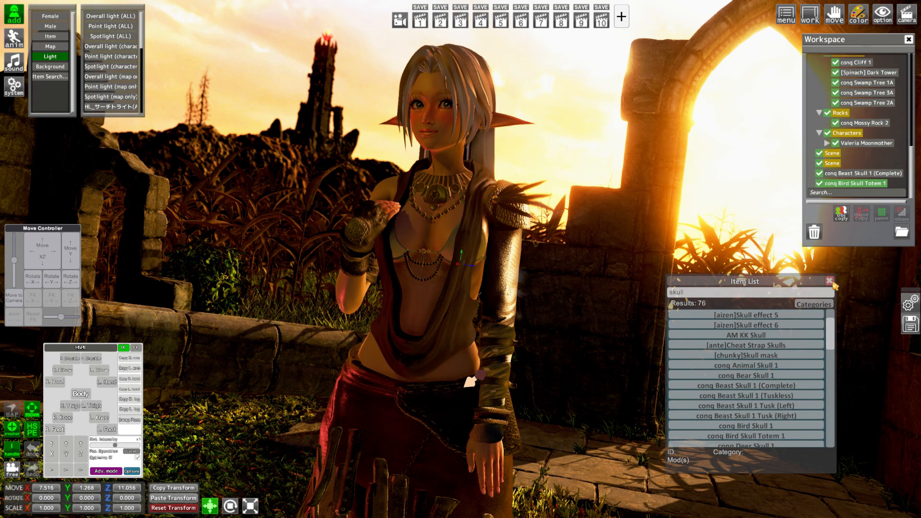
click(829, 281)
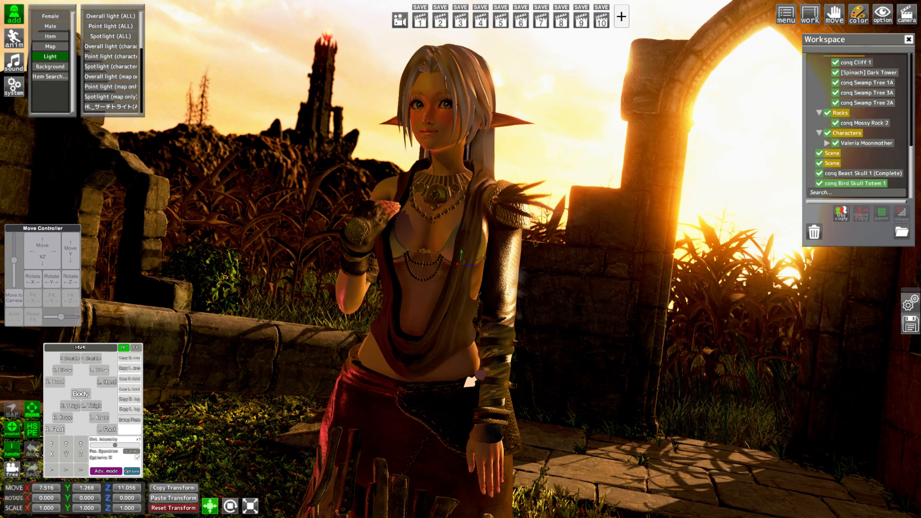
Rotate conq Beast Skull 1 (Complete) to 151.1 on Y and lay it on the paving at about X 13.947, Y 0.173, Z 15.504
ctrl+click(874, 174)
drag(40, 260, 47, 250)
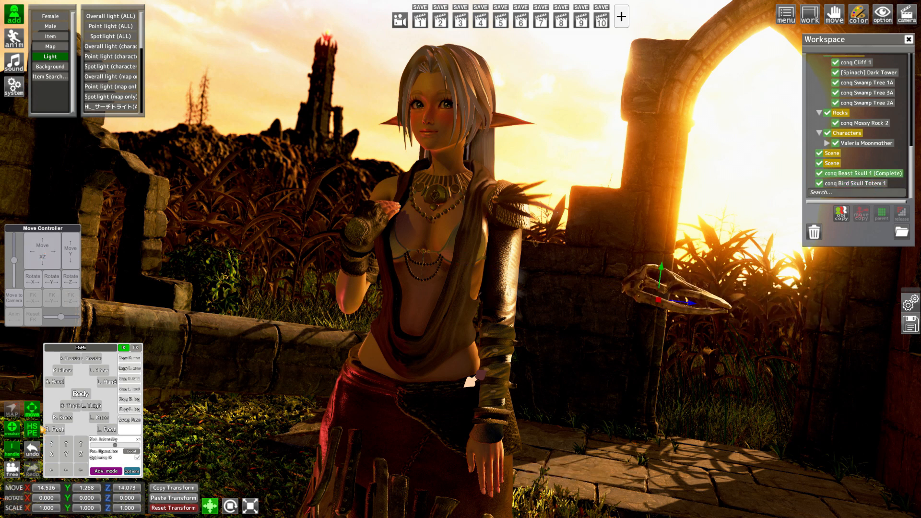
drag(68, 499, 420, 512)
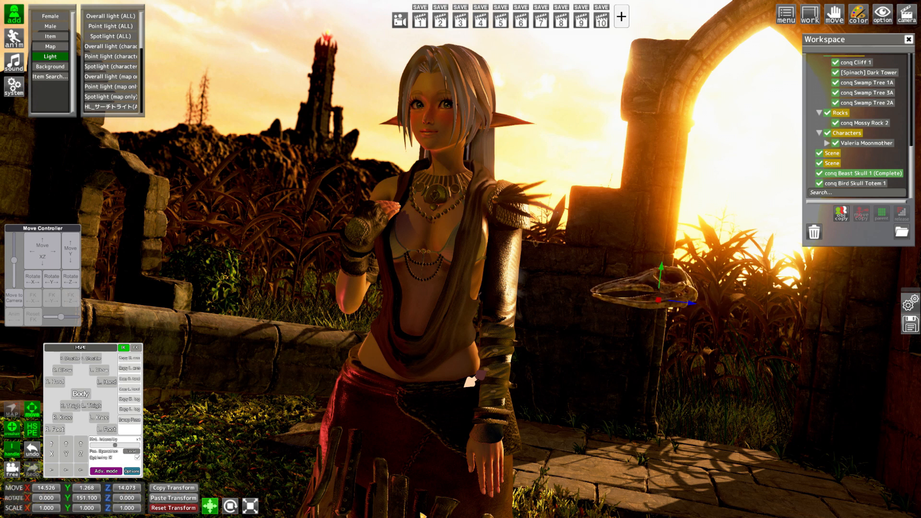
mouse_move(70, 247)
mouse_down()
mouse_move(71, 267)
mouse_move(74, 258)
mouse_move(53, 249)
mouse_move(61, 245)
mouse_up()
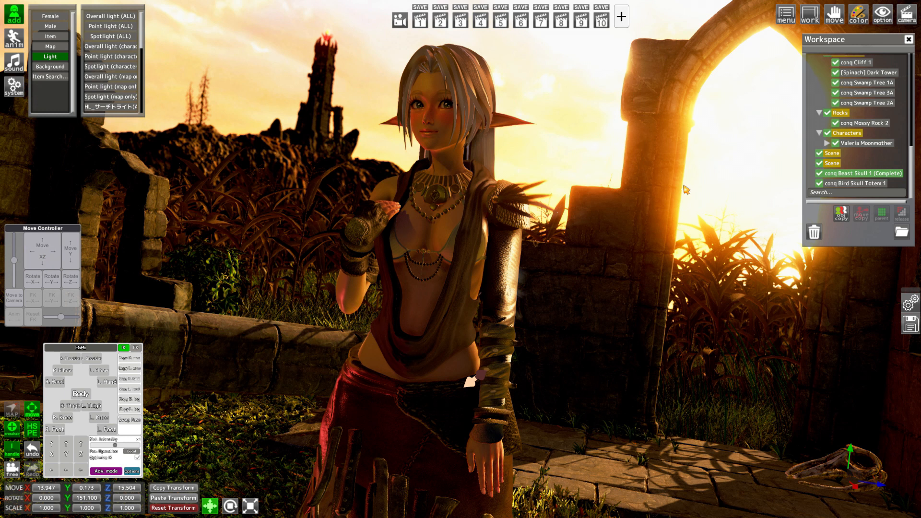
Darken the base colour of all the beast skull's materials to a brightness of about 82
key(Tab)
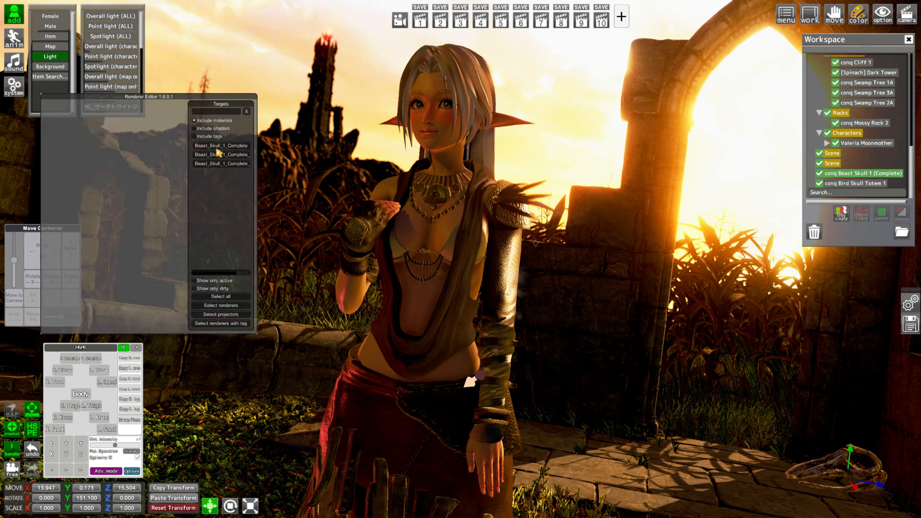
click(226, 297)
click(171, 176)
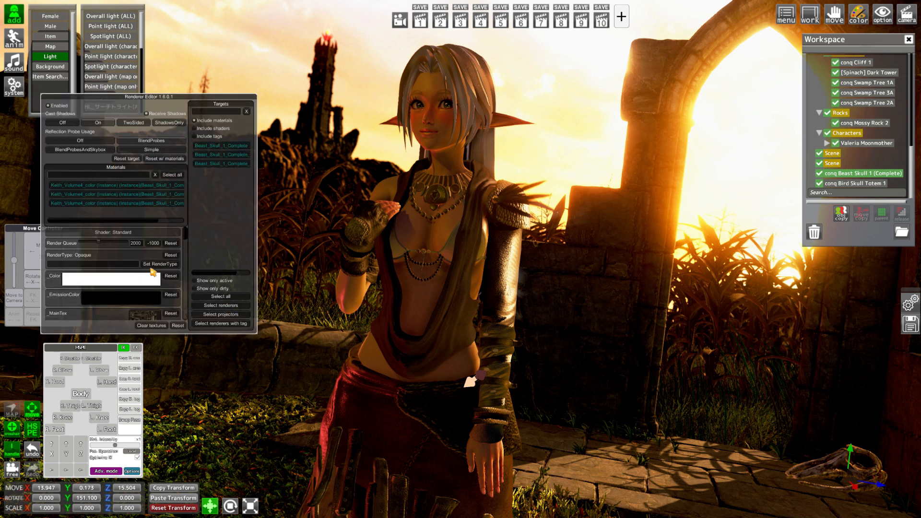
click(139, 279)
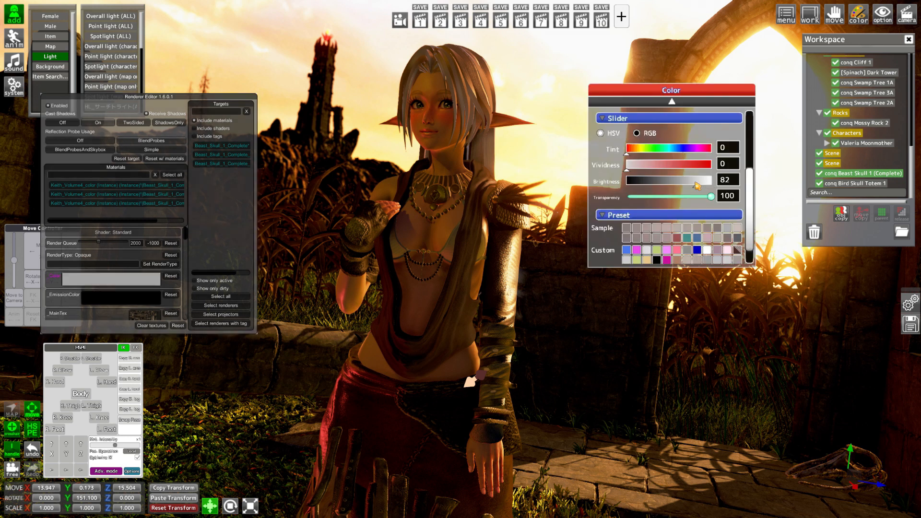
key(Tab)
Place conq Bird Skull Totem 1 beside the broken wall behind the character at about X 13.917, Y 0.916, Z 9.852
click(869, 185)
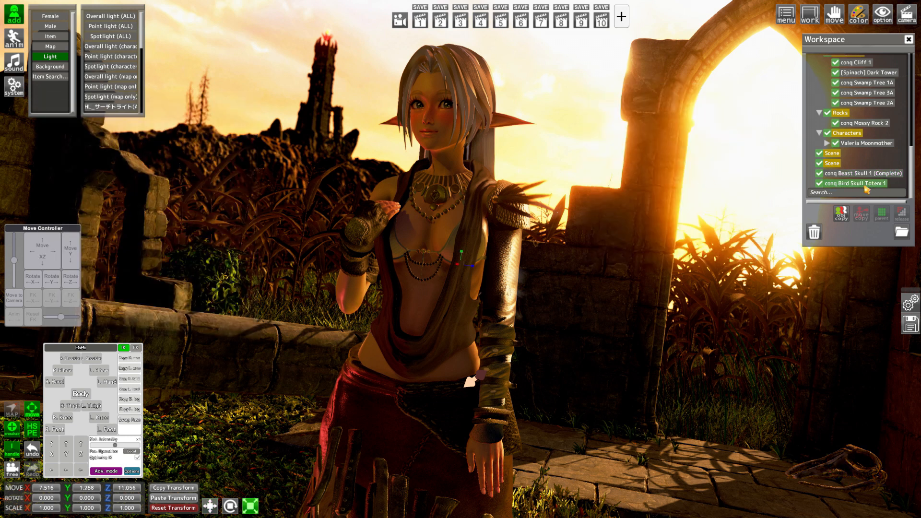
mouse_move(42, 251)
mouse_down()
mouse_move(72, 264)
mouse_move(23, 271)
mouse_move(34, 240)
mouse_move(46, 236)
mouse_move(31, 235)
mouse_move(46, 260)
mouse_up()
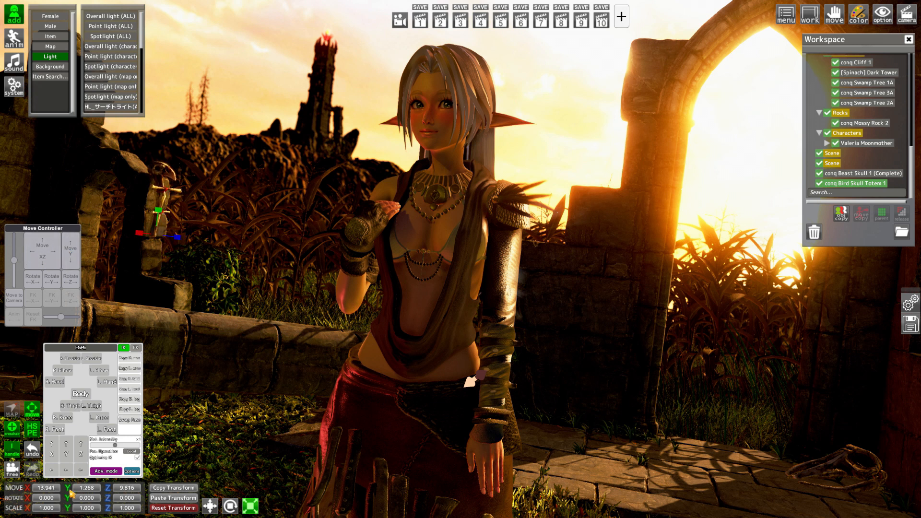
drag(69, 489, 1, 477)
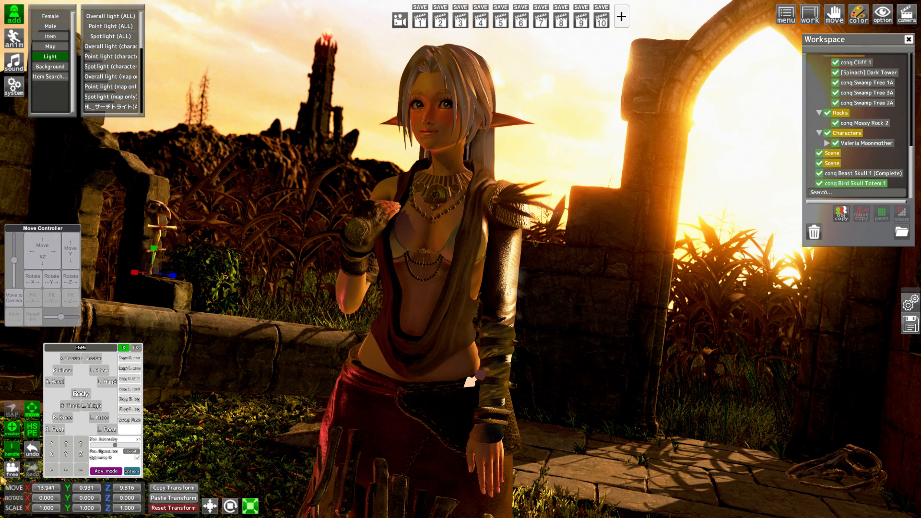
drag(42, 267, 40, 266)
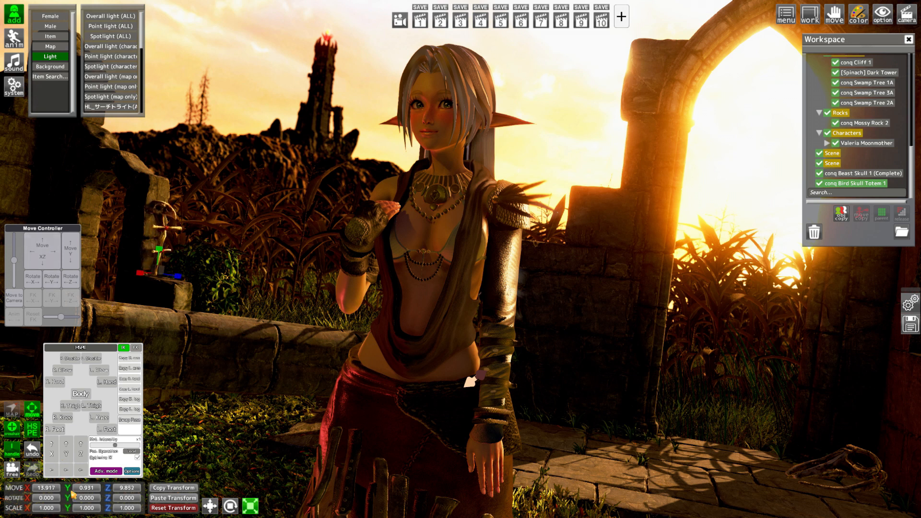
drag(71, 491, 67, 492)
key(ctrl+r)
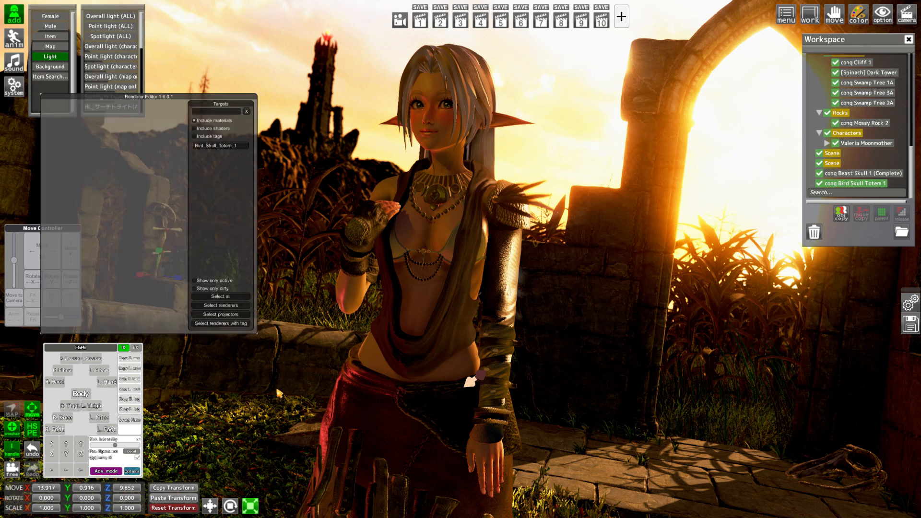
key(ctrl+r)
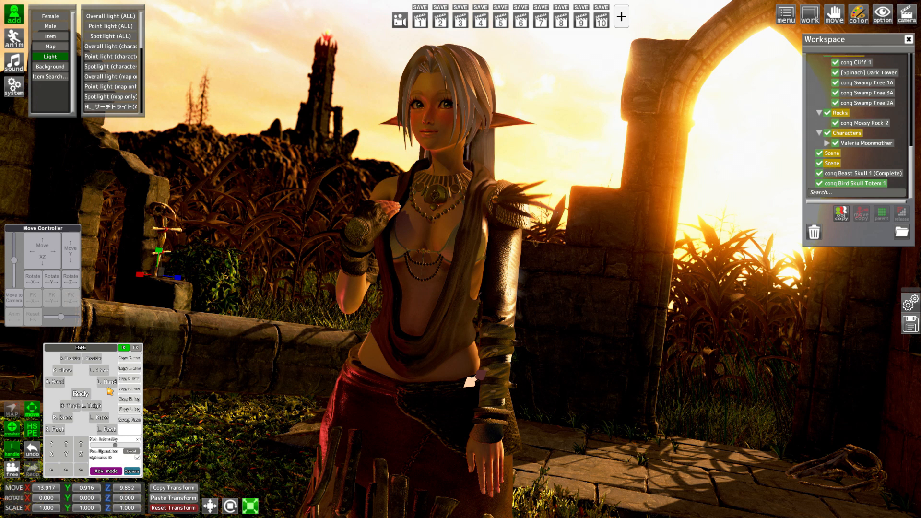
Rename the first spare Scene folder below the Characters group as Bones
click(837, 155)
scroll(858, 132, up, 3)
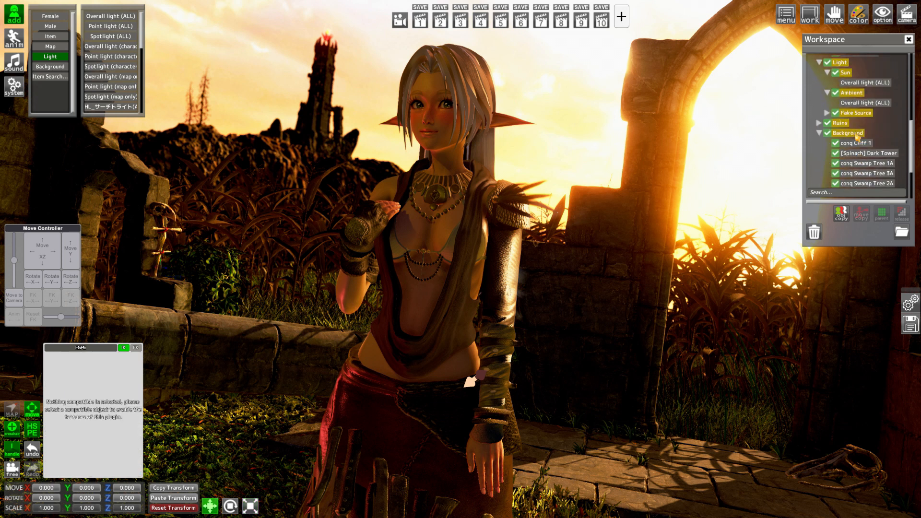
scroll(857, 136, down, 3)
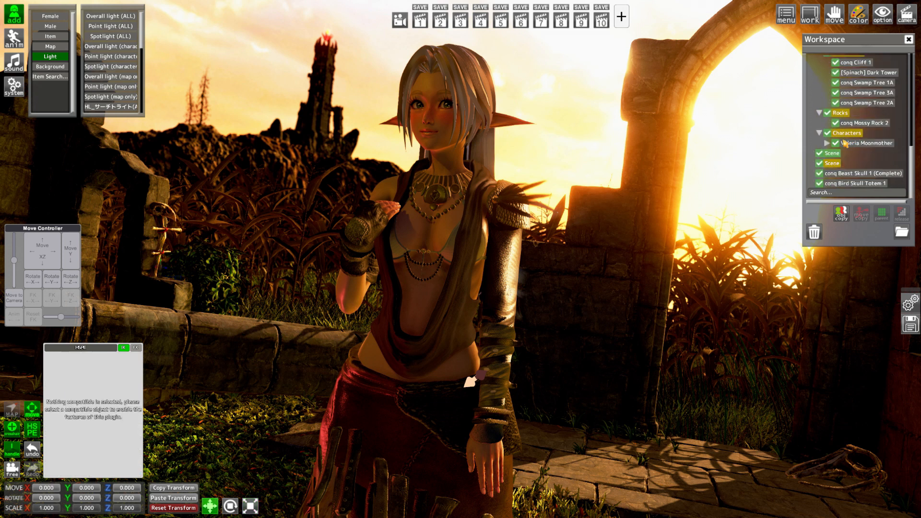
click(14, 37)
text(B)
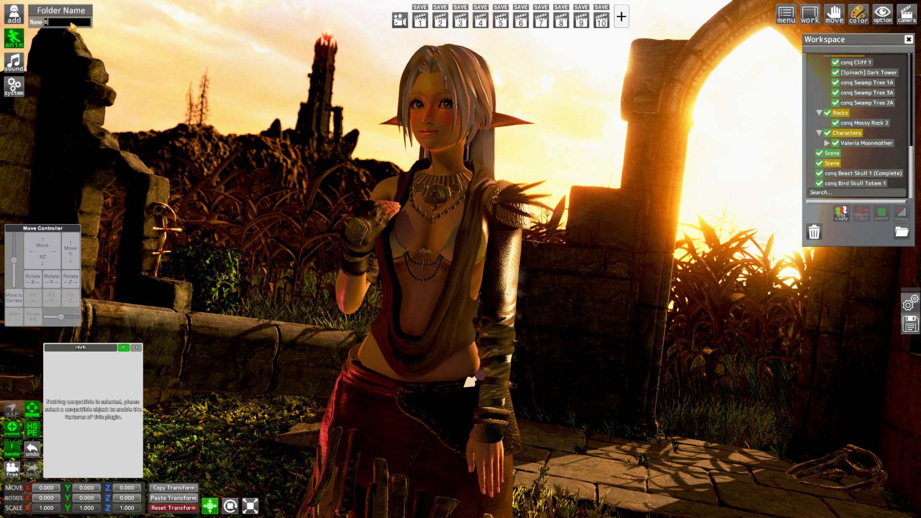
text(ones)
Parent conq Beast Skull 1 (Complete) and conq Bird Skull Totem 1 to the Bones folder
ctrl+click(872, 175)
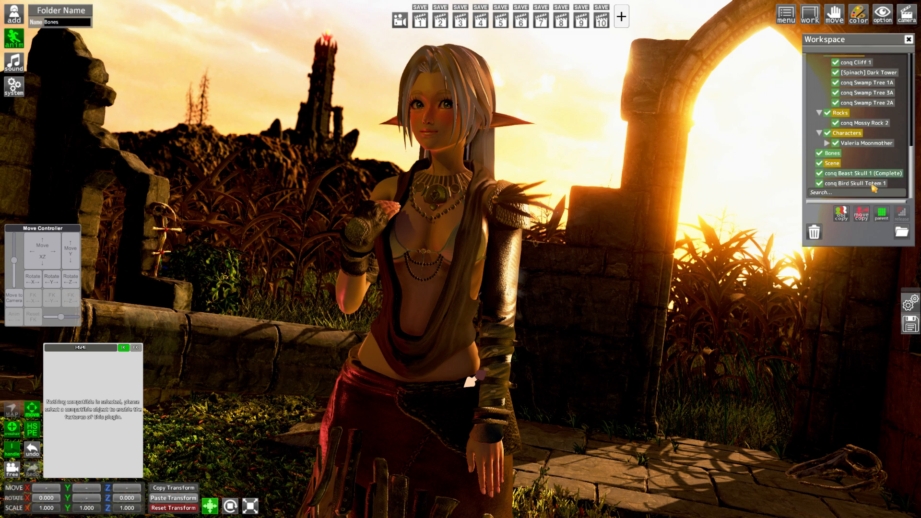
ctrl+click(874, 185)
click(887, 218)
Parent the Bones folder to the main Scene folder and delete the leftover spare Scene folder
scroll(861, 133, up, 8)
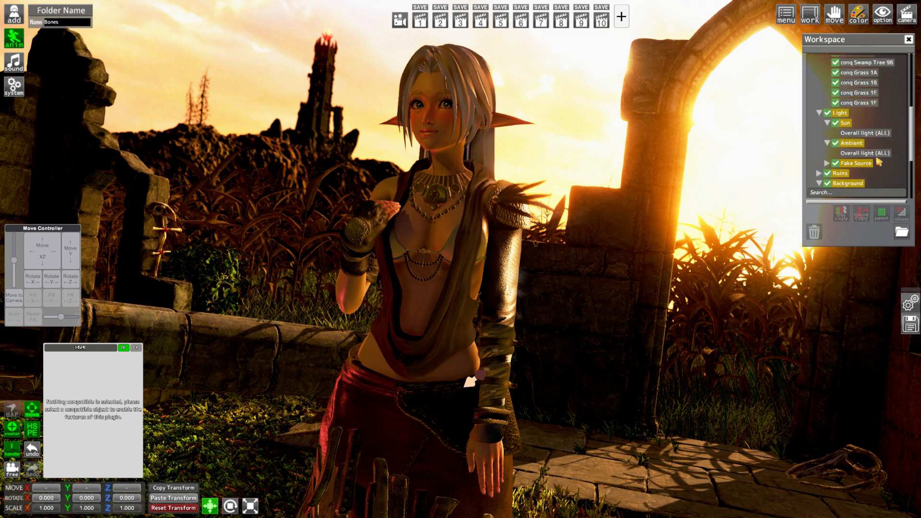
scroll(859, 128, up, 2)
click(831, 58)
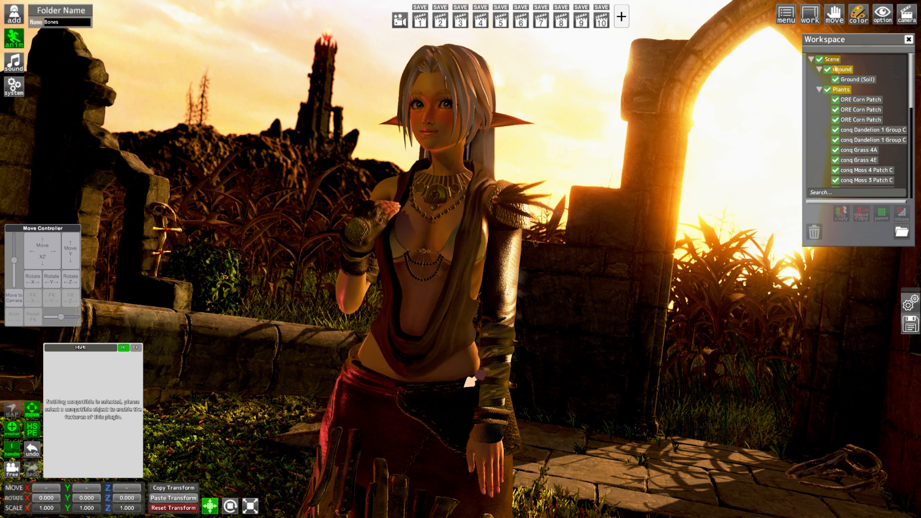
scroll(852, 131, down, 2)
scroll(853, 133, down, 10)
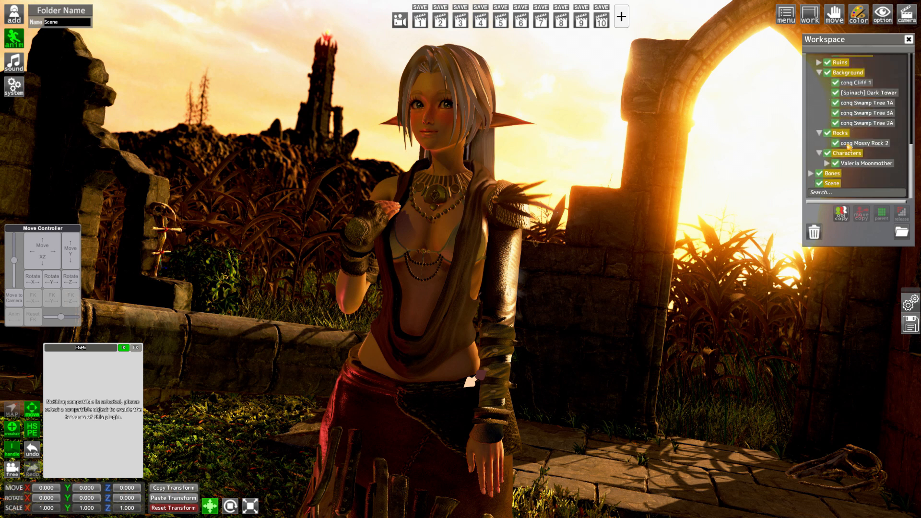
ctrl+click(832, 173)
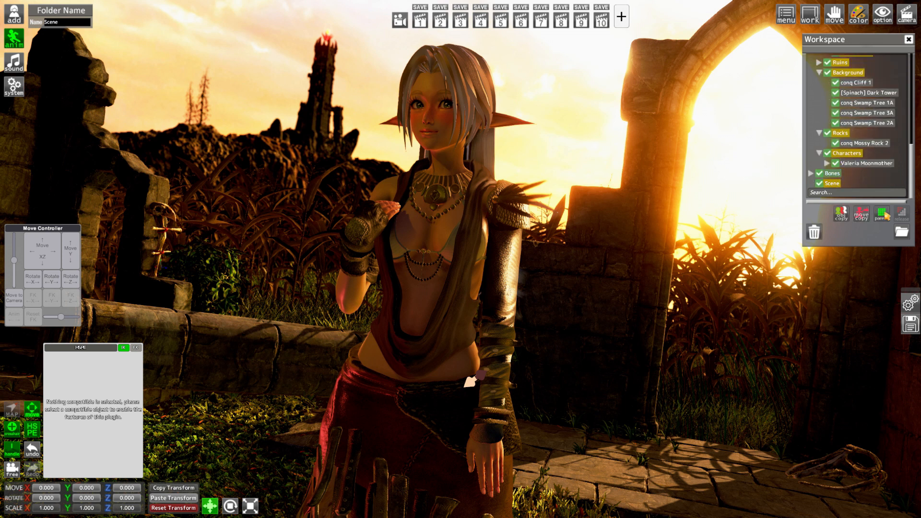
click(882, 214)
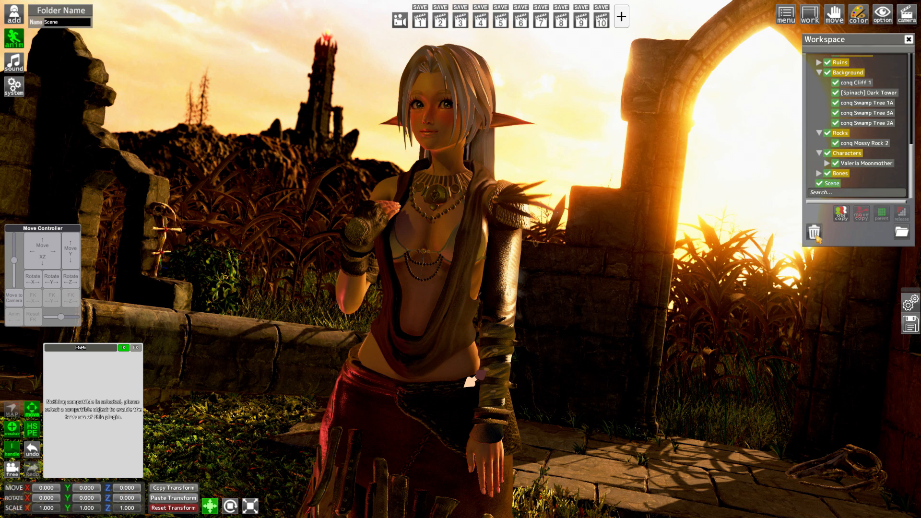
click(813, 233)
click(433, 299)
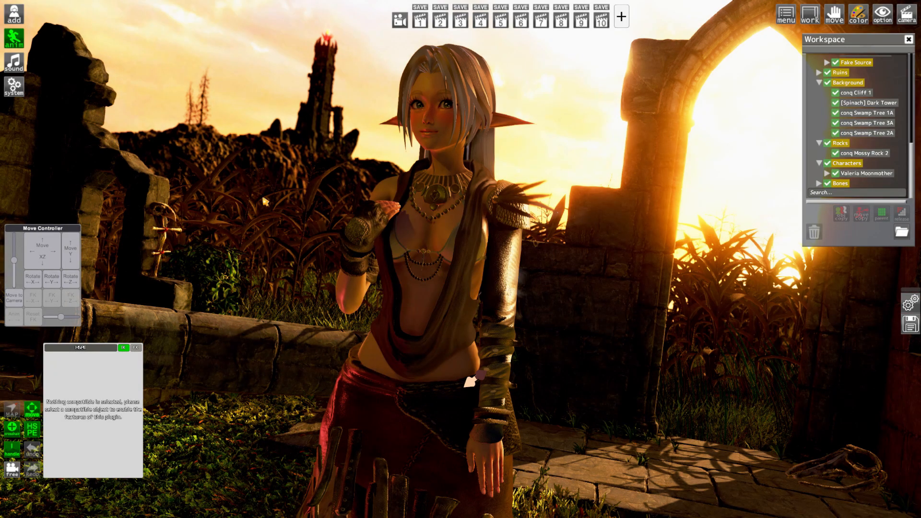
Close the open settings panels, turn off the Move Controller and HSPE windows, and hide the whole interface for a clean view
click(14, 86)
click(53, 57)
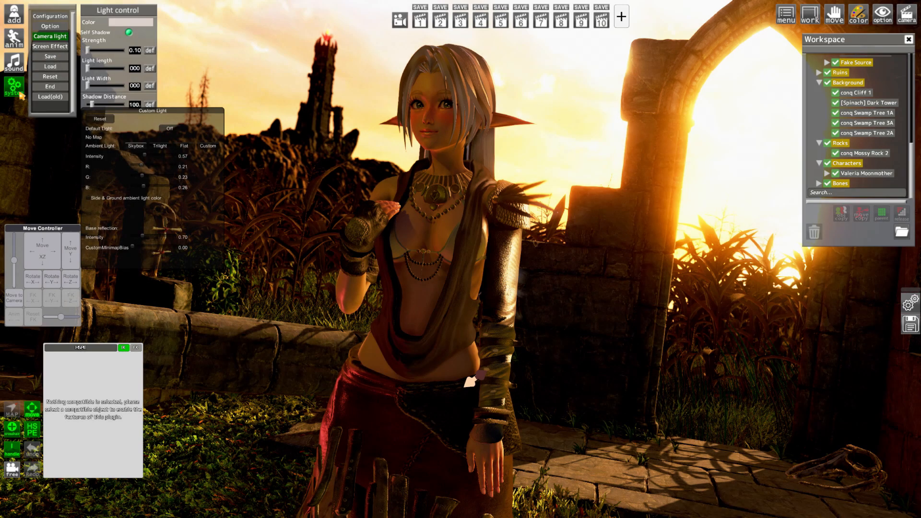
click(20, 94)
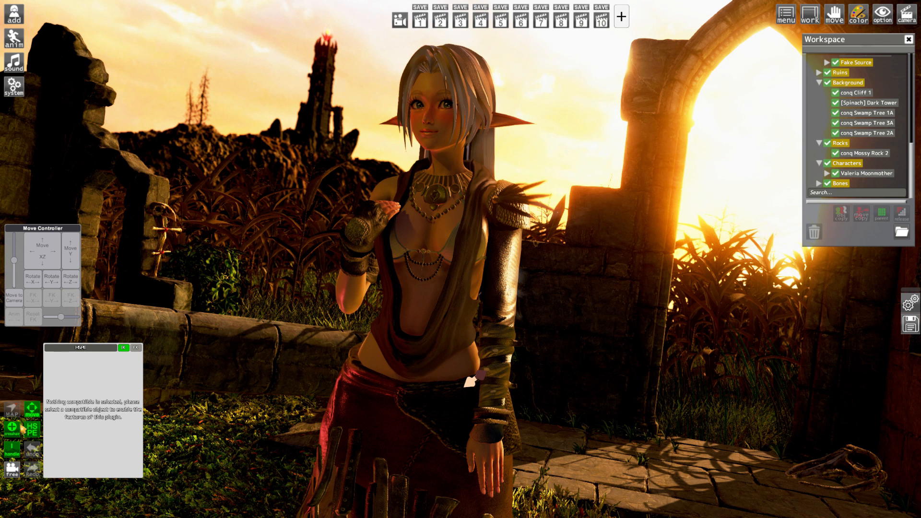
click(32, 411)
click(33, 430)
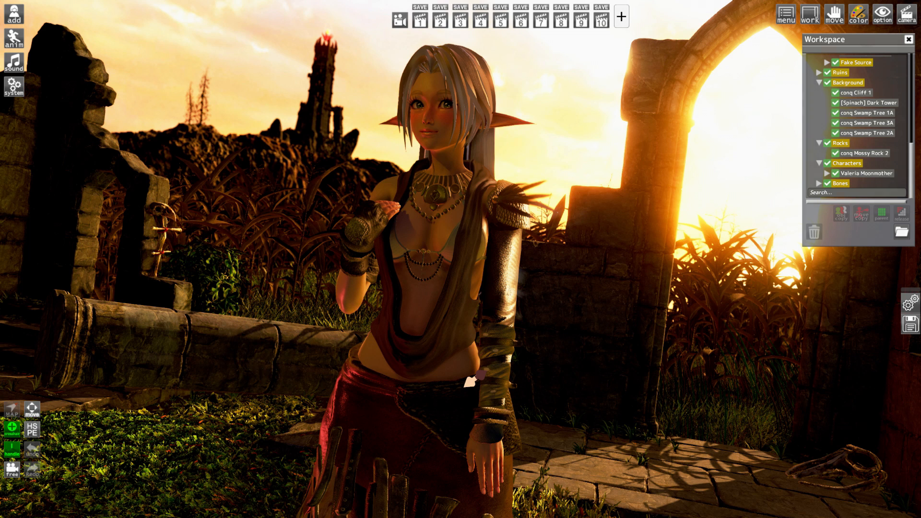
key(space)
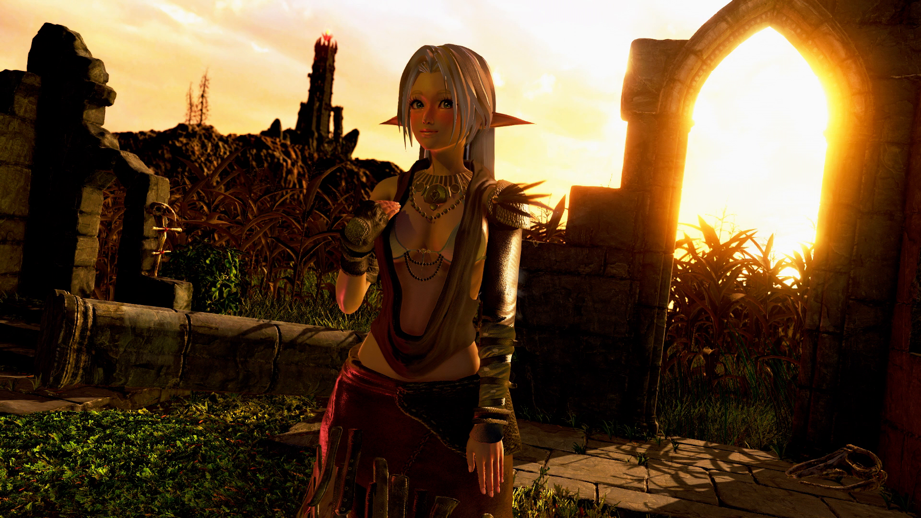